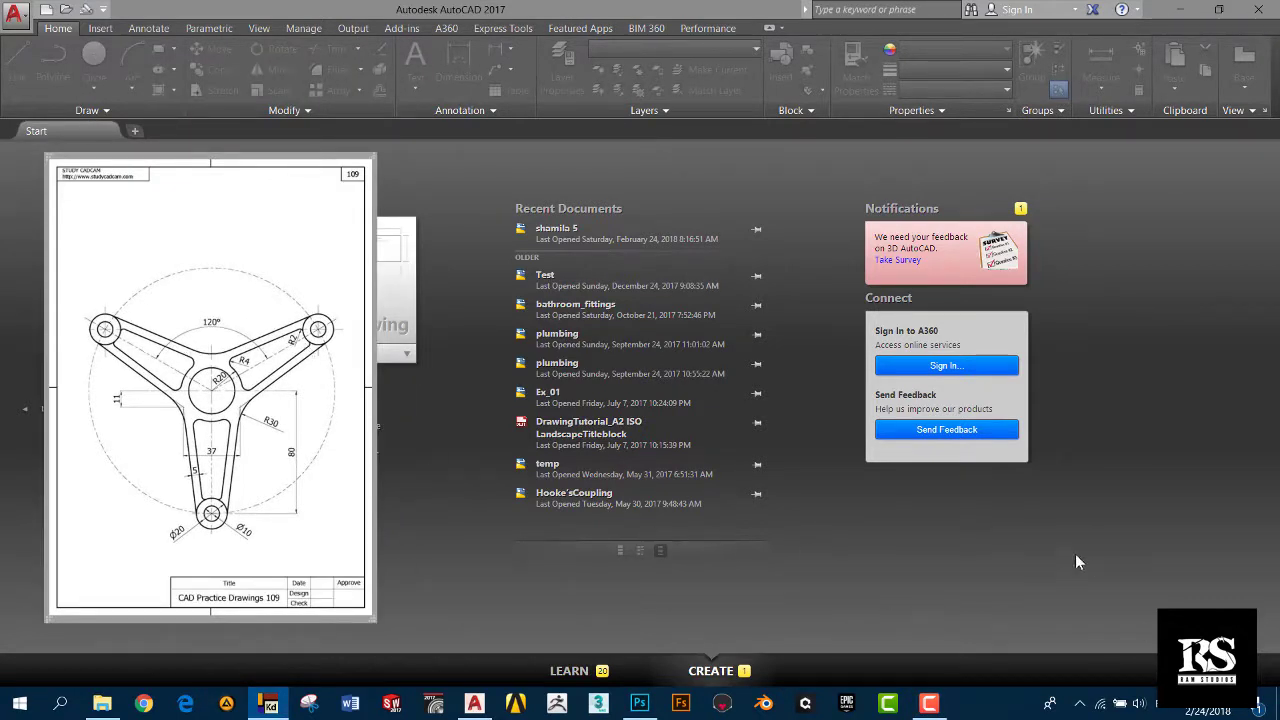
Step: Disconnect Windows from the Dialog 4G Wi-Fi network
click(1100, 700)
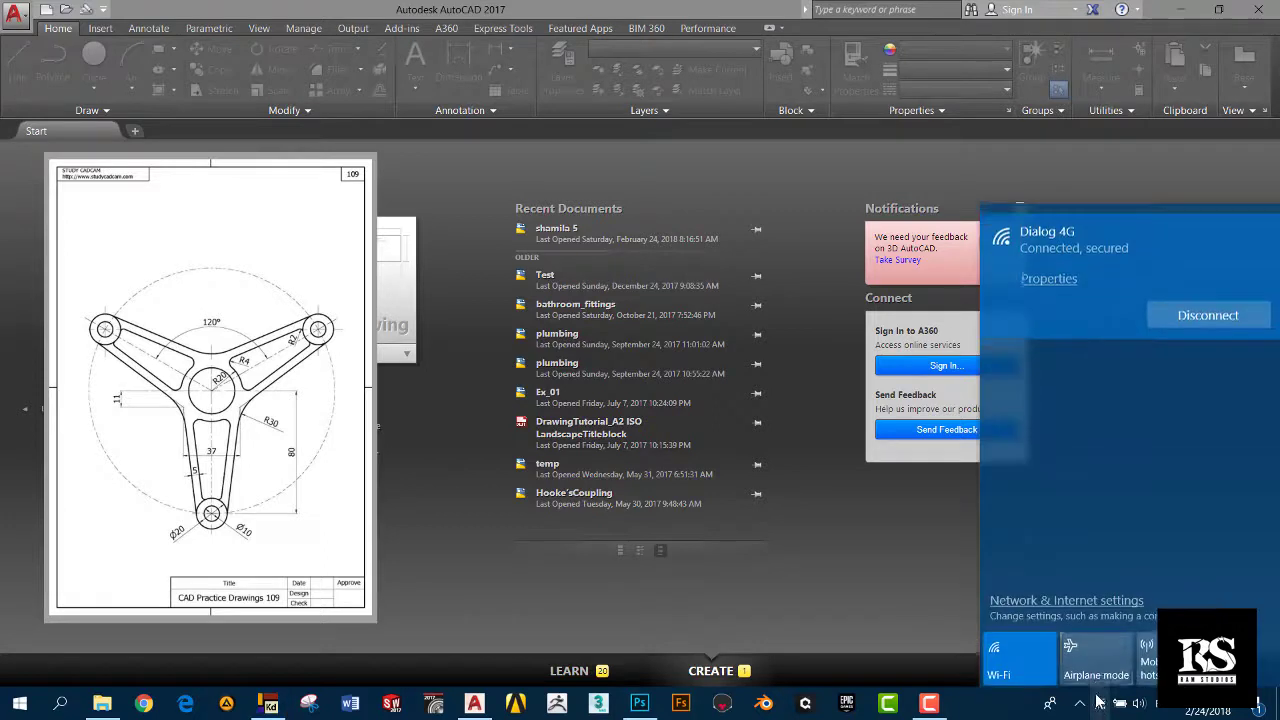
click(1208, 313)
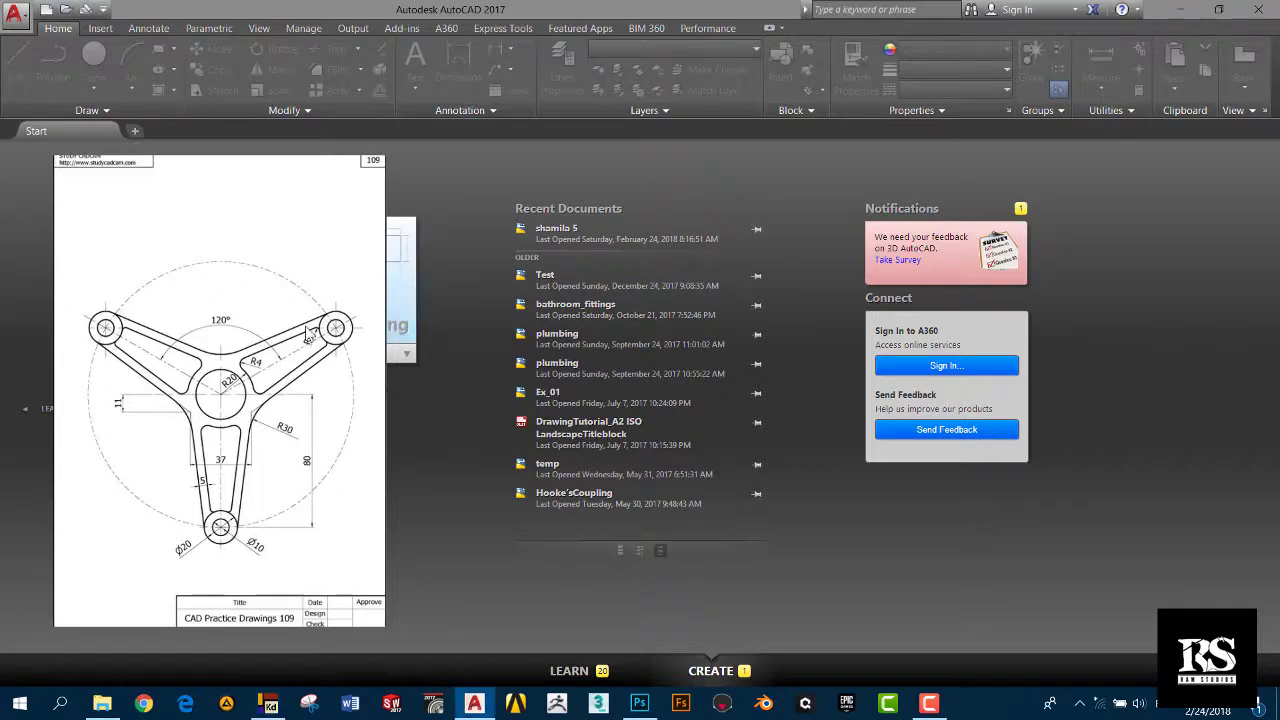
Step: Move the bracket reference image to the top-right and shrink its window
drag(293, 347, 1129, 211)
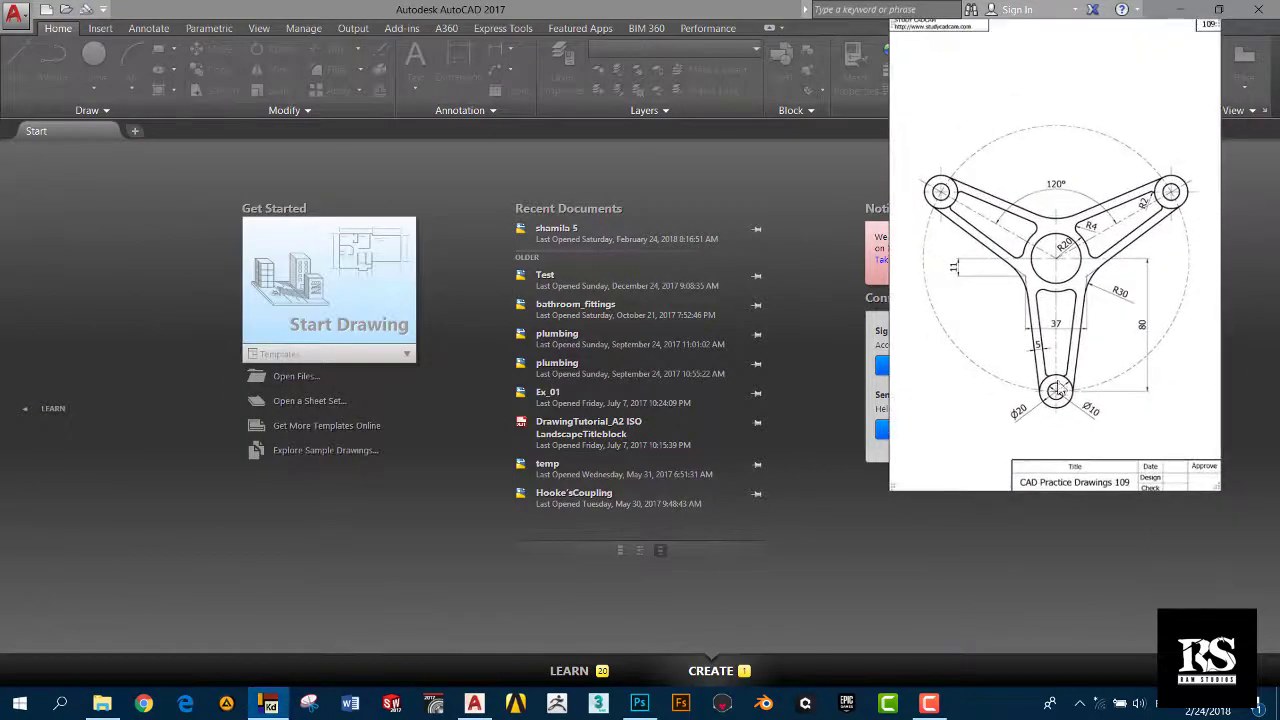
right_click(1060, 408)
key(Escape)
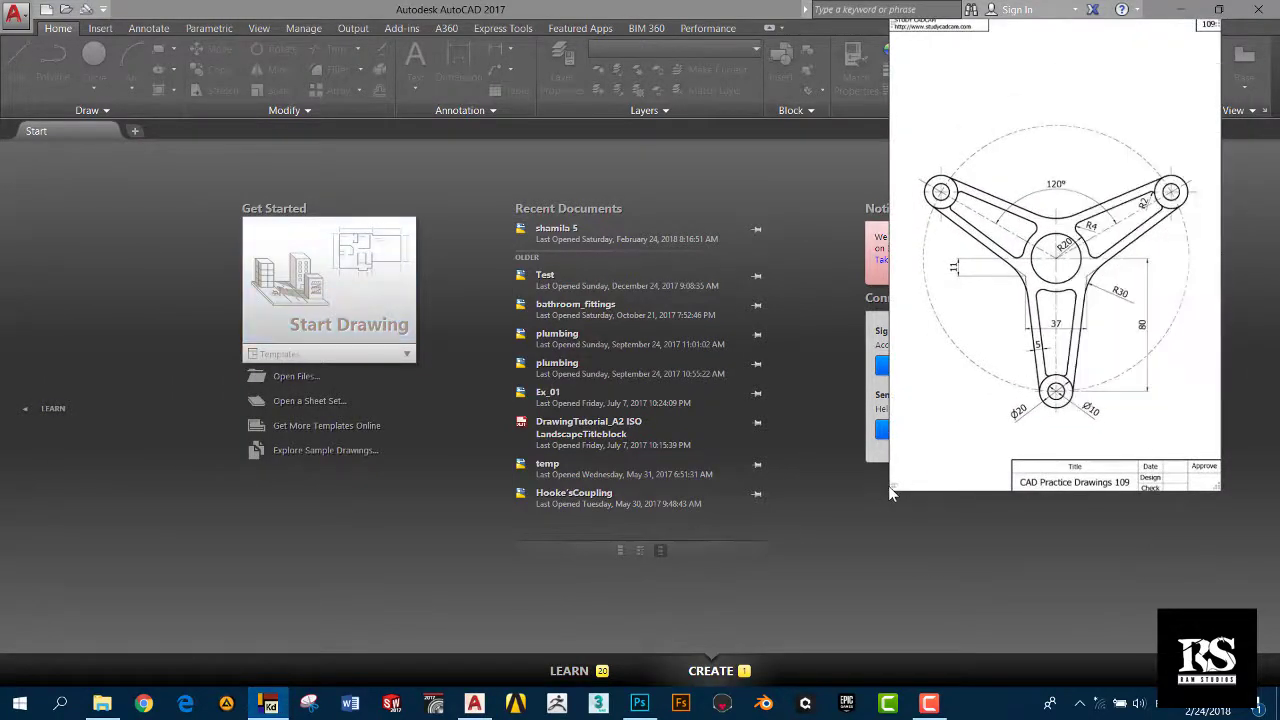
drag(889, 490, 1087, 308)
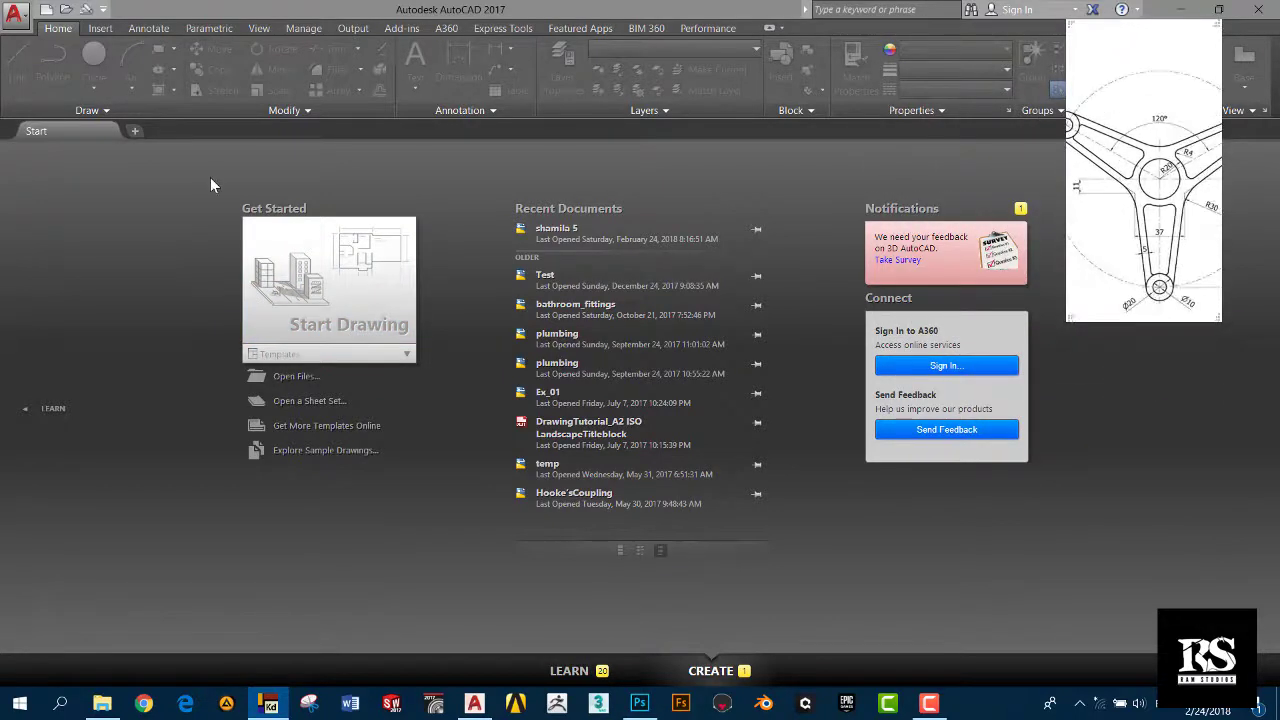
Step: Start a new blank drawing, Drawing2, with the grid displayed
click(412, 316)
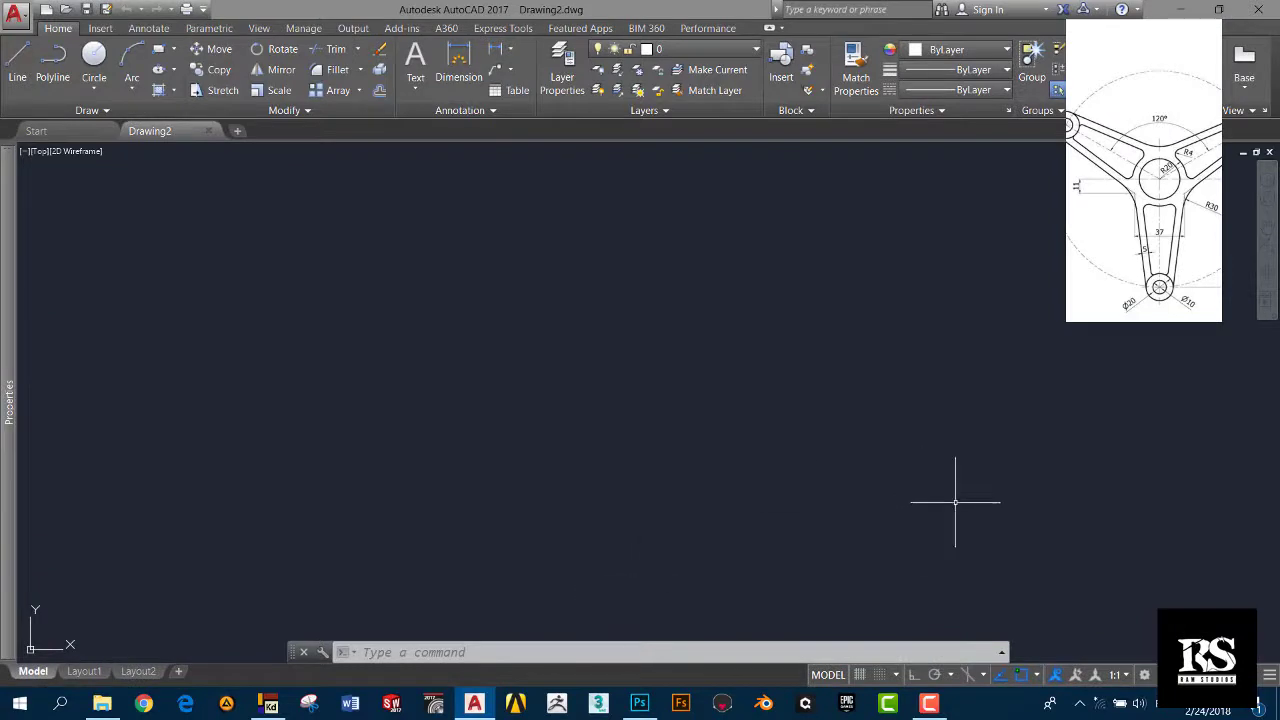
click(858, 675)
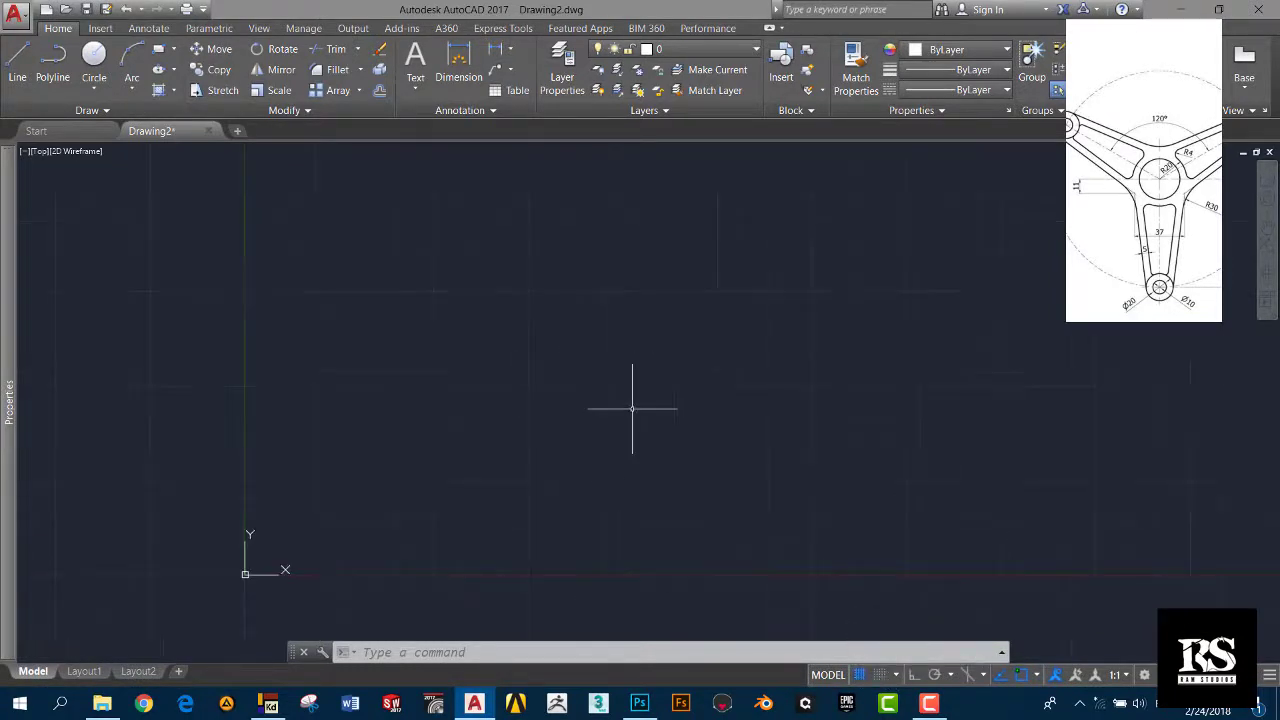
scroll(641, 428, down, 2)
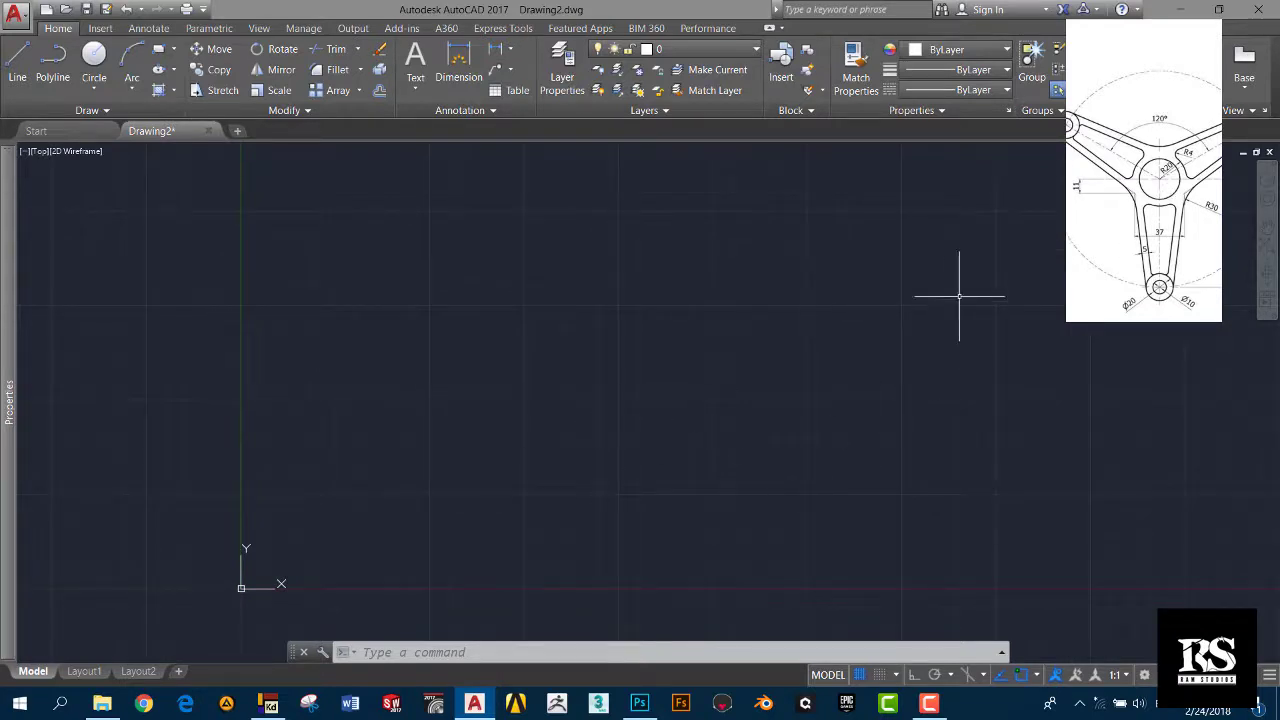
Step: Using UN, set length precision to 0.0 and insertion scale to Millimeters
text(un)
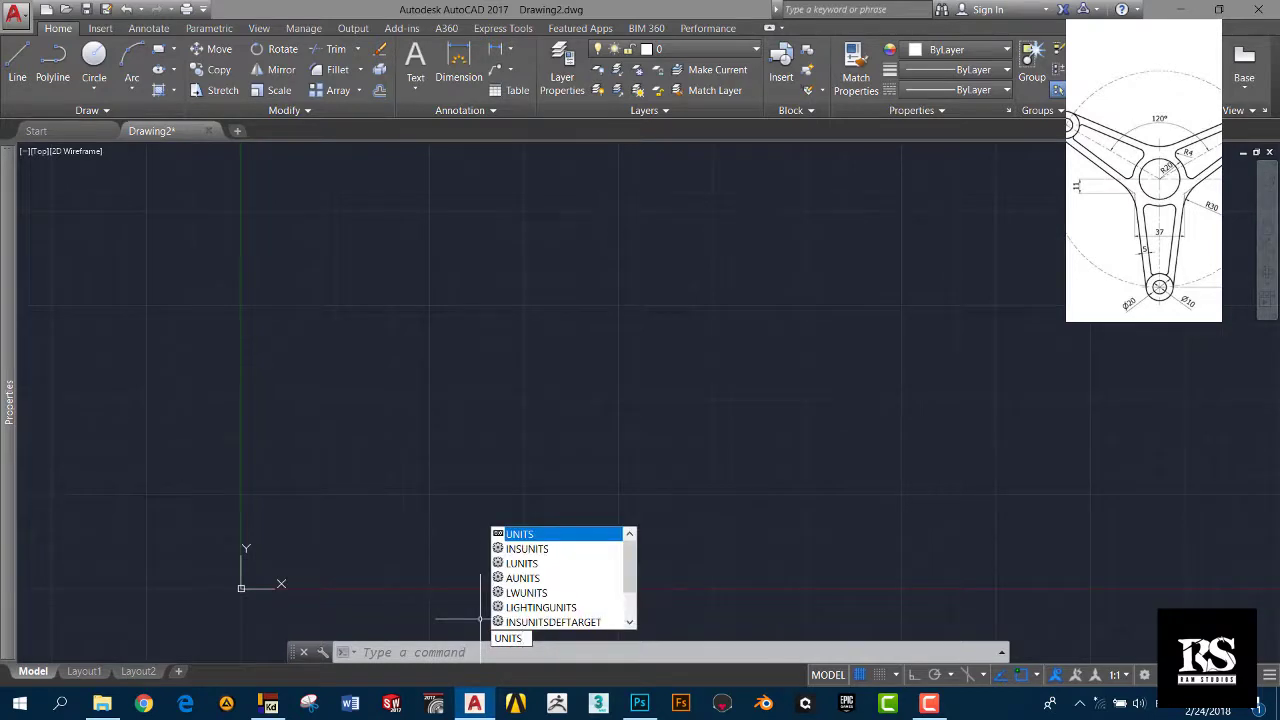
key(Return)
click(537, 311)
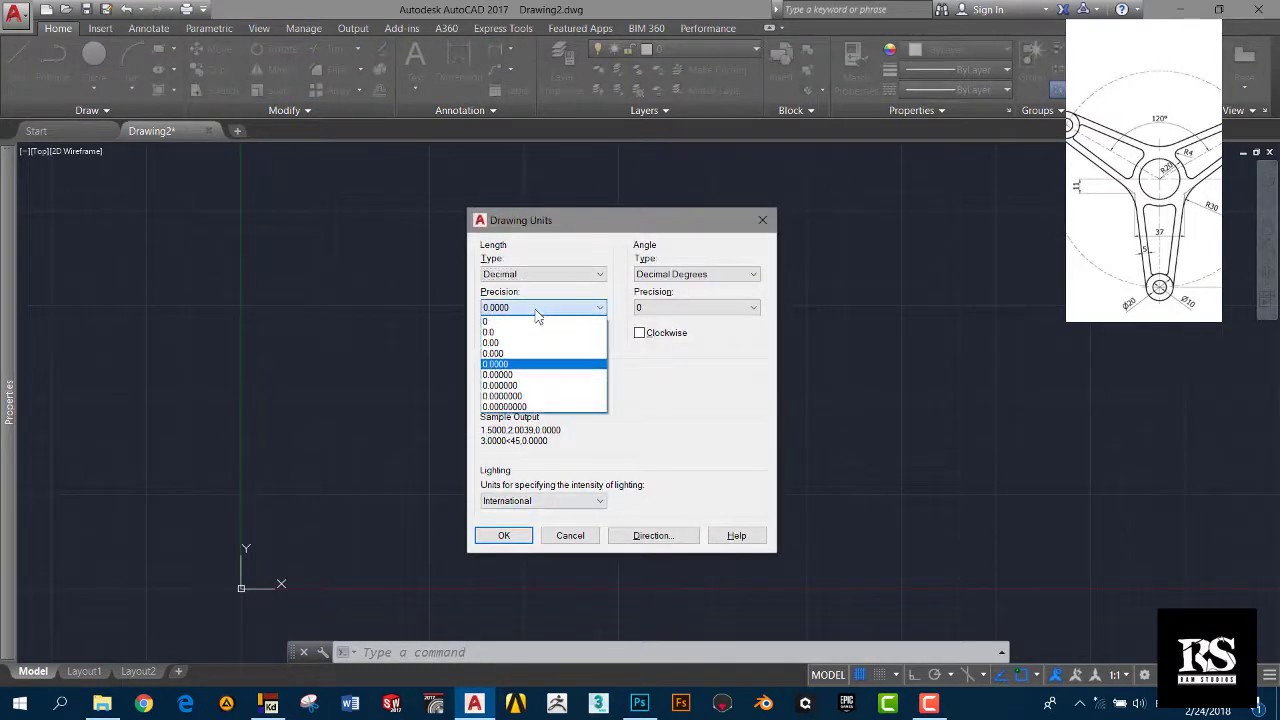
click(540, 332)
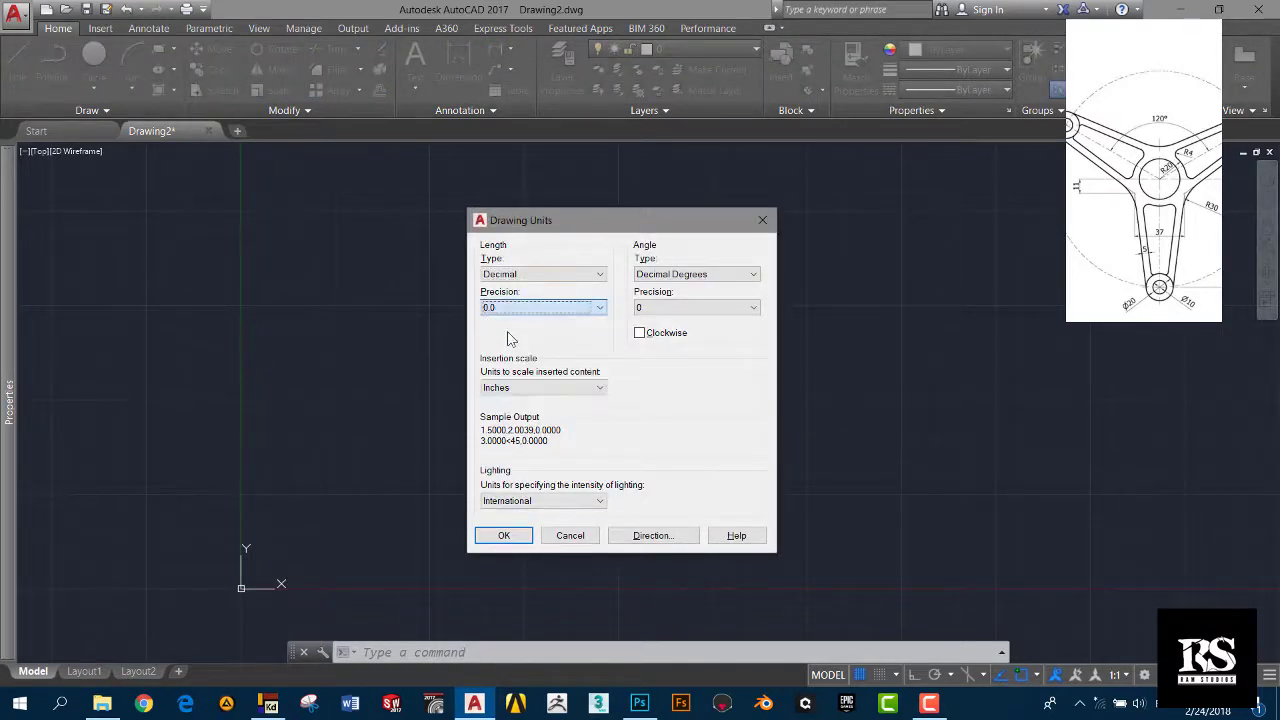
click(516, 392)
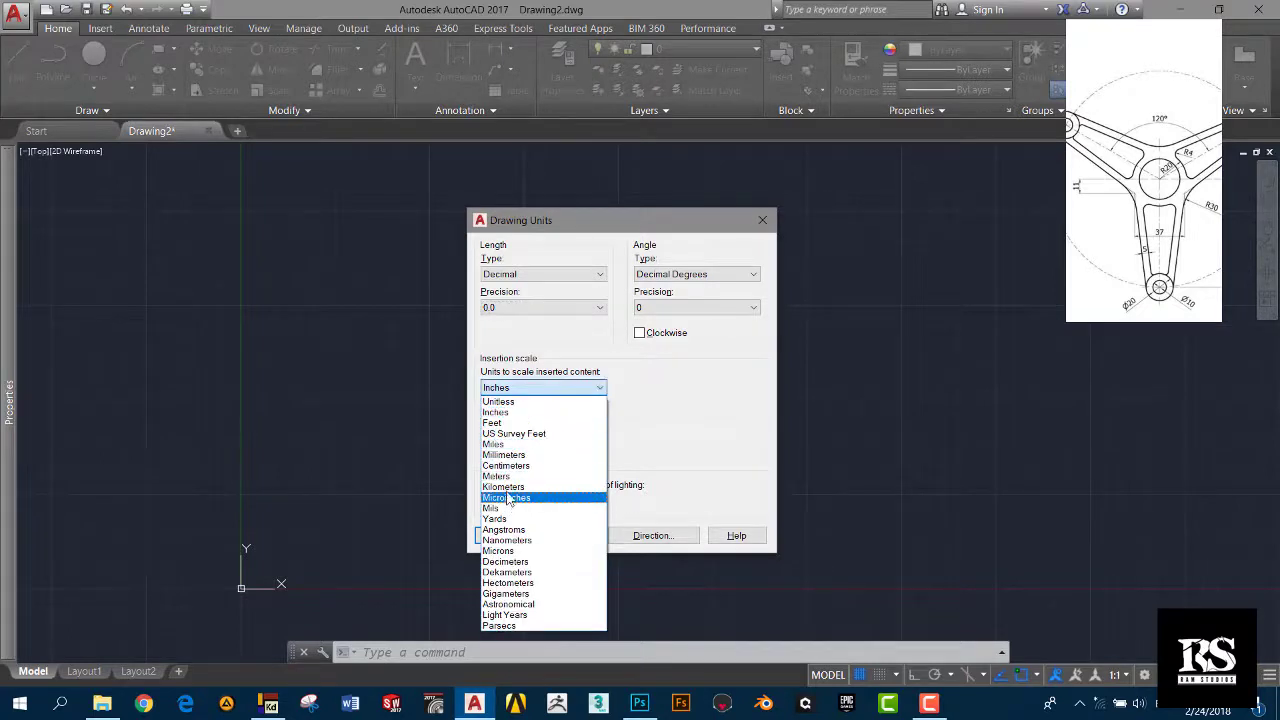
click(505, 455)
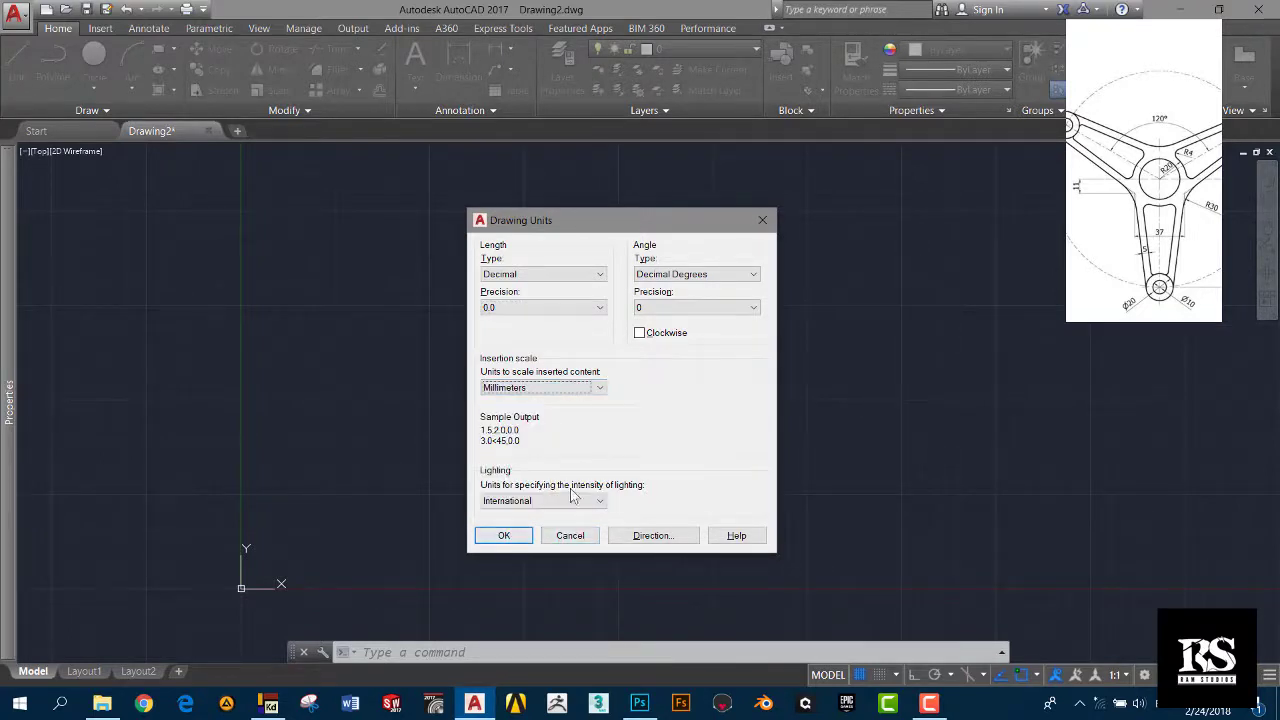
click(504, 535)
scroll(734, 463, down, 2)
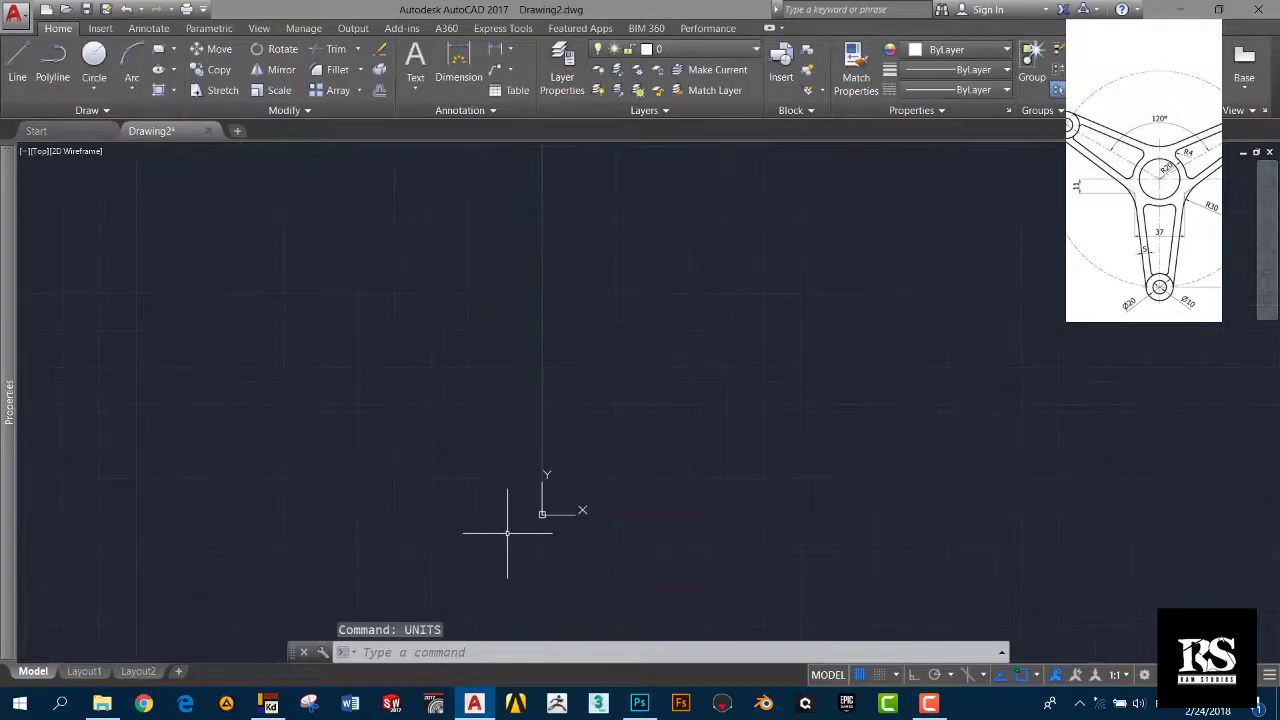
Step: Move the reference image to the left and enlarge it to show the whole sheet
drag(1140, 250, 325, 310)
scroll(266, 357, up, 2)
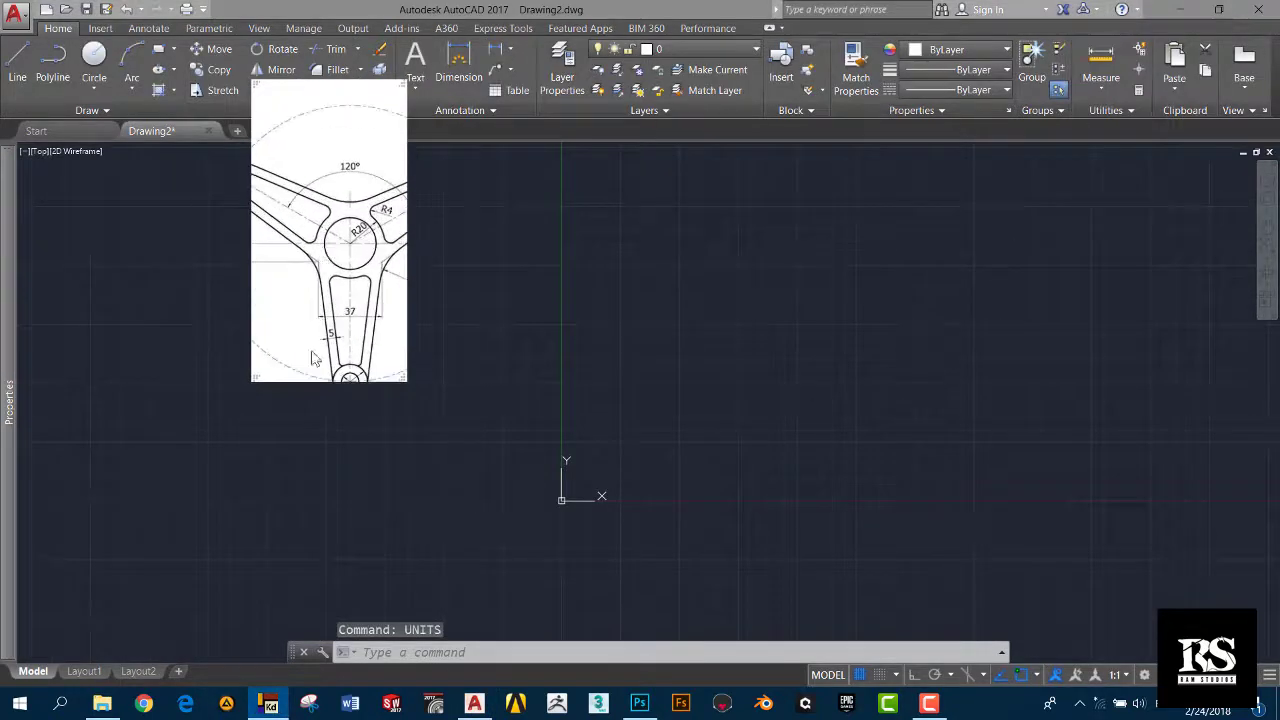
drag(253, 377, 33, 521)
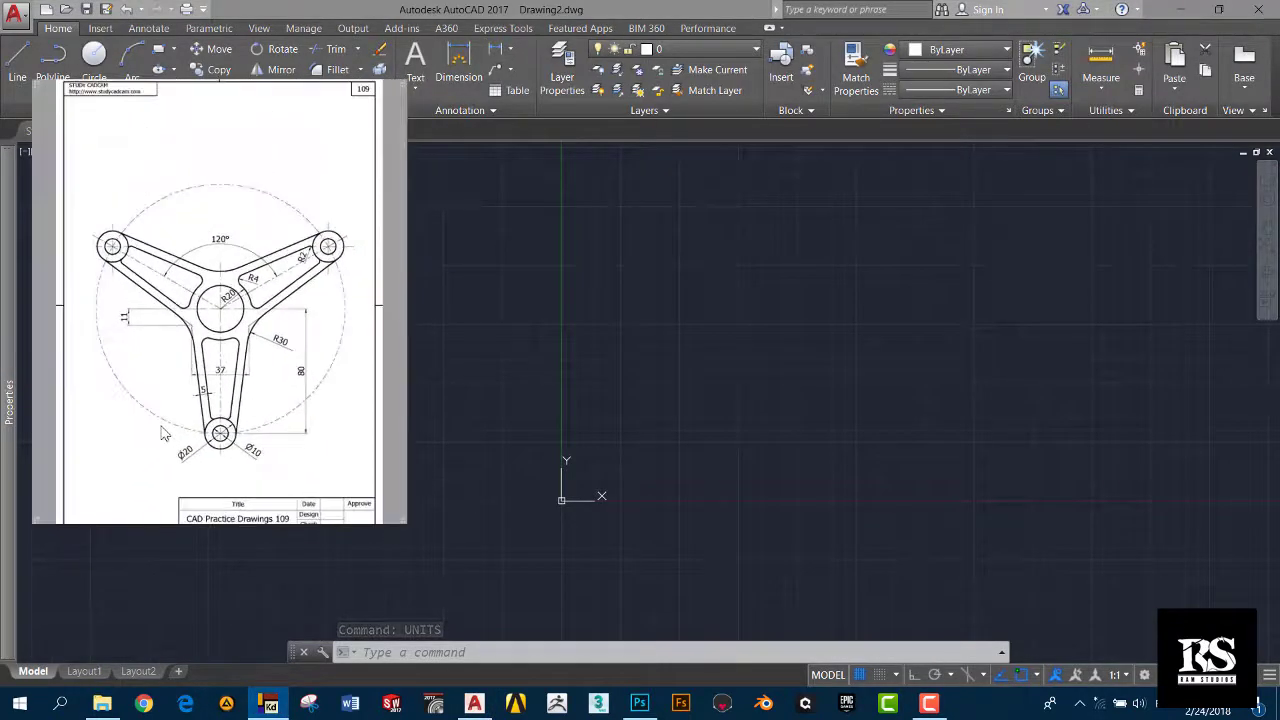
Step: Zoom into the bracket on the reference sheet to read its dimensions
scroll(174, 373, up, 2)
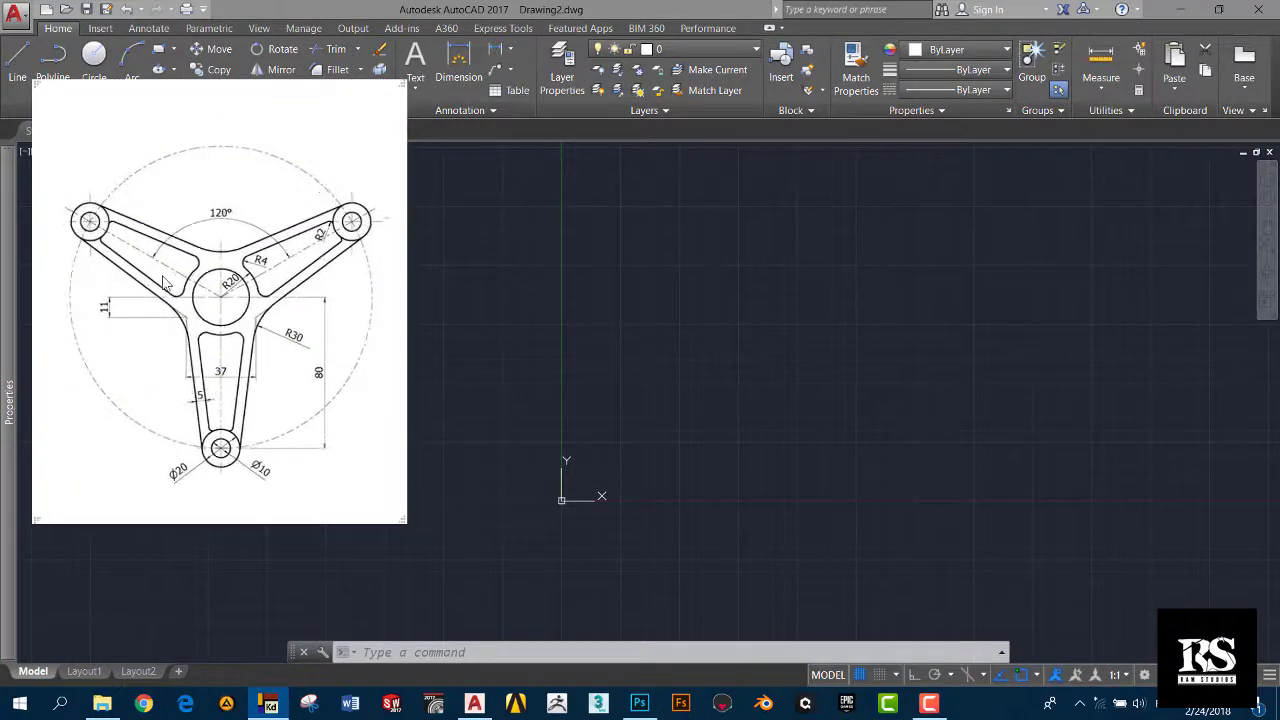
scroll(175, 320, down, 1)
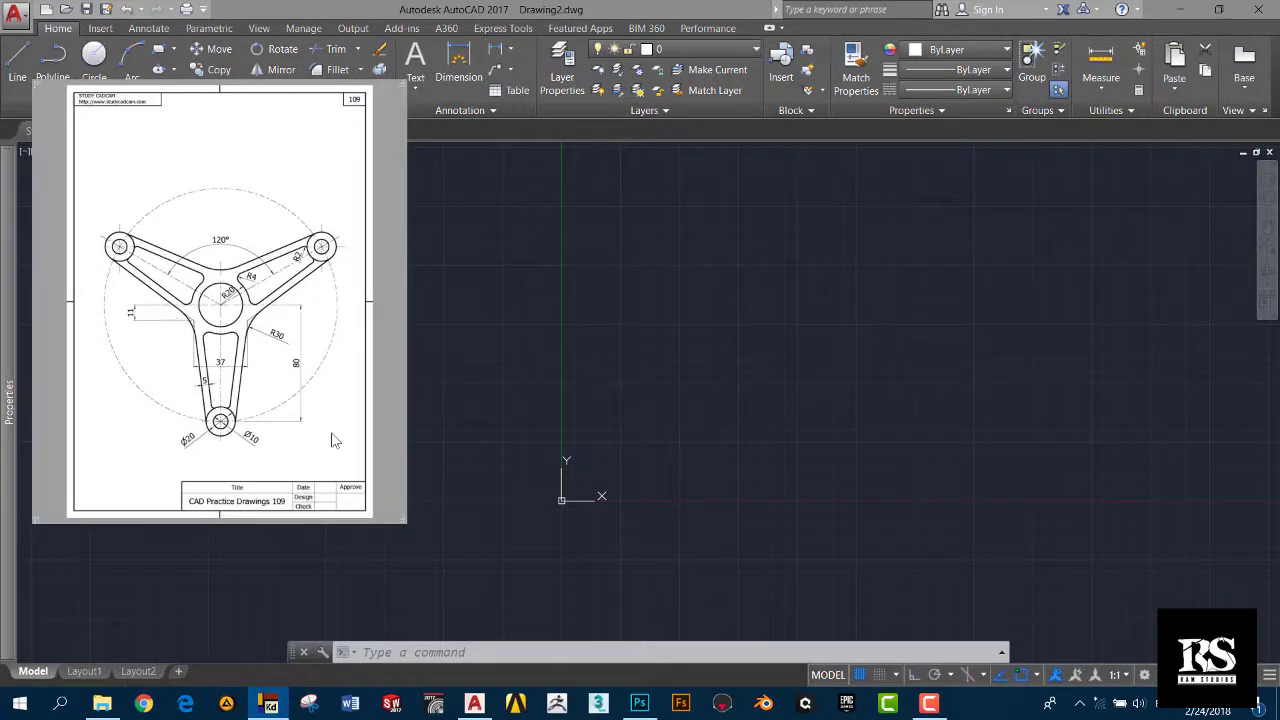
scroll(320, 510, up, 1)
scroll(280, 505, up, 1)
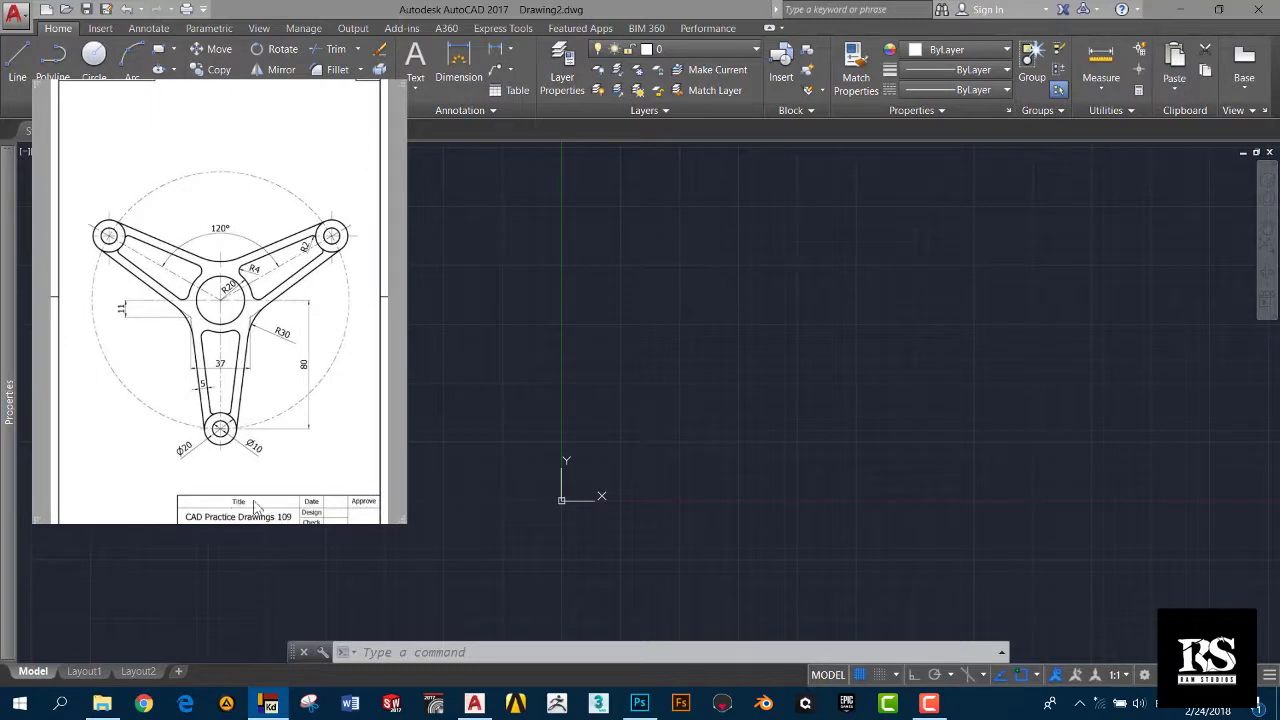
scroll(176, 266, up, 1)
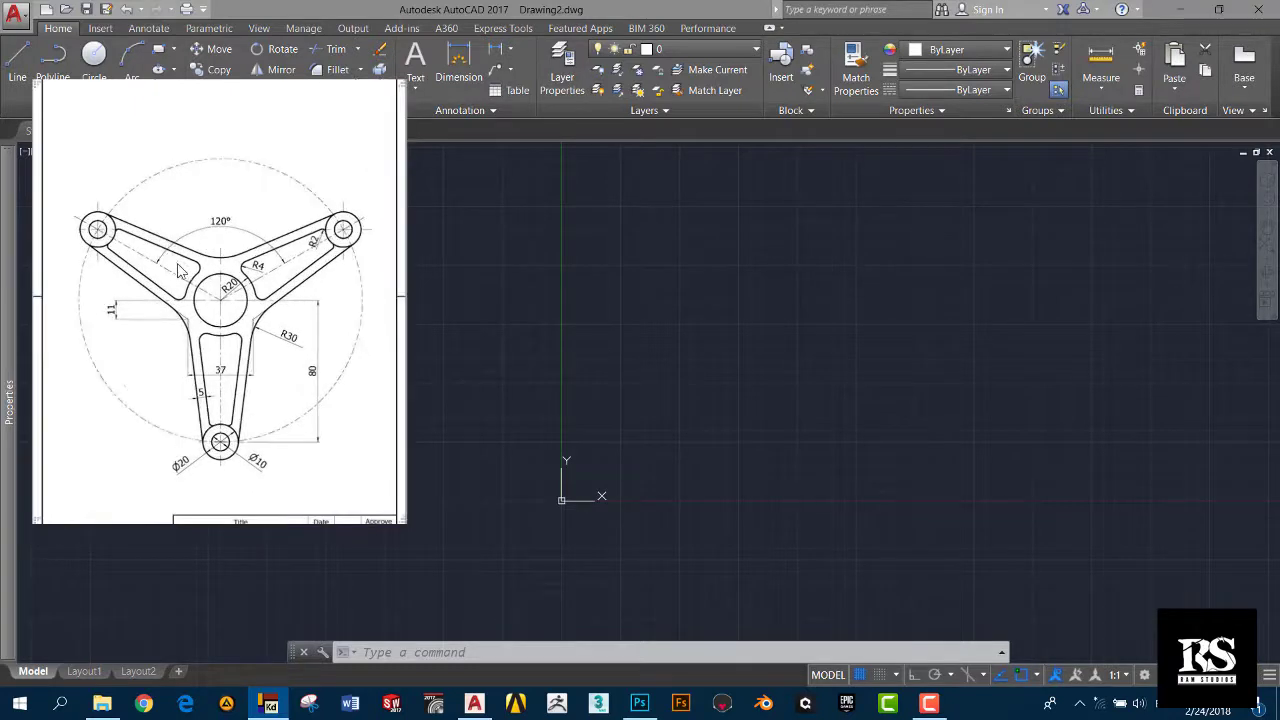
scroll(168, 298, up, 1)
scroll(208, 310, up, 1)
scroll(212, 312, down, 1)
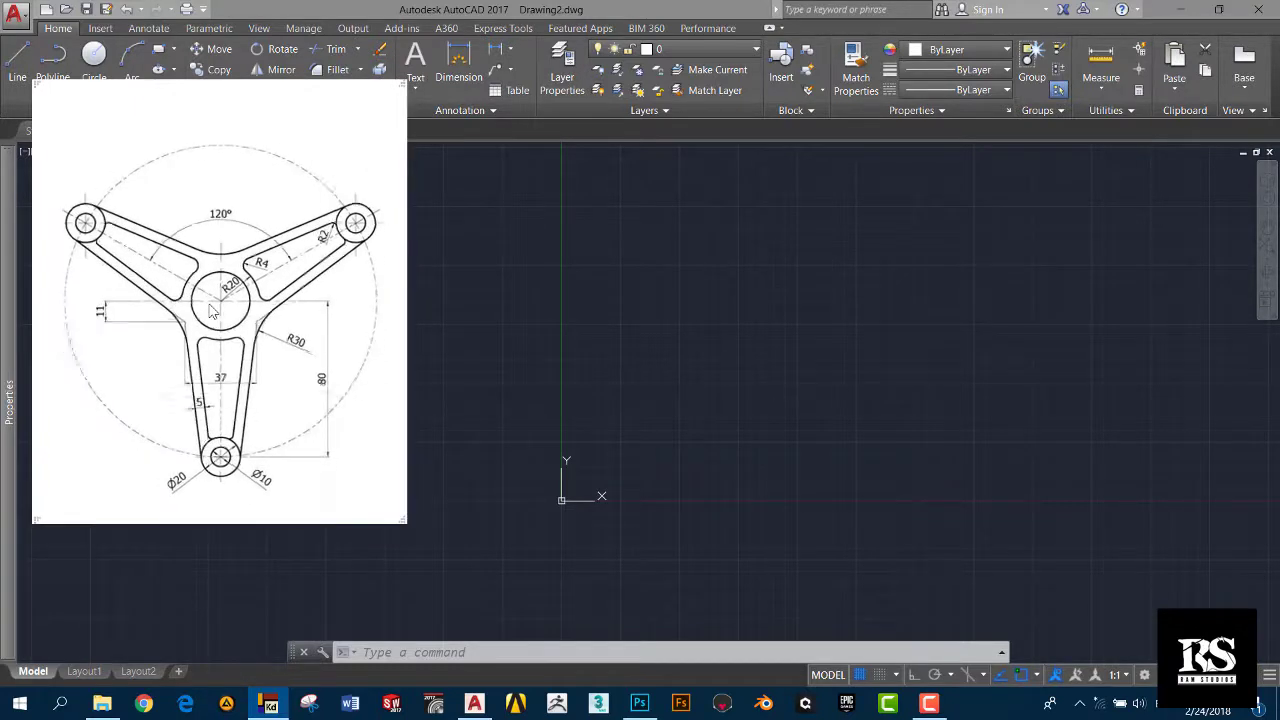
scroll(244, 312, down, 1)
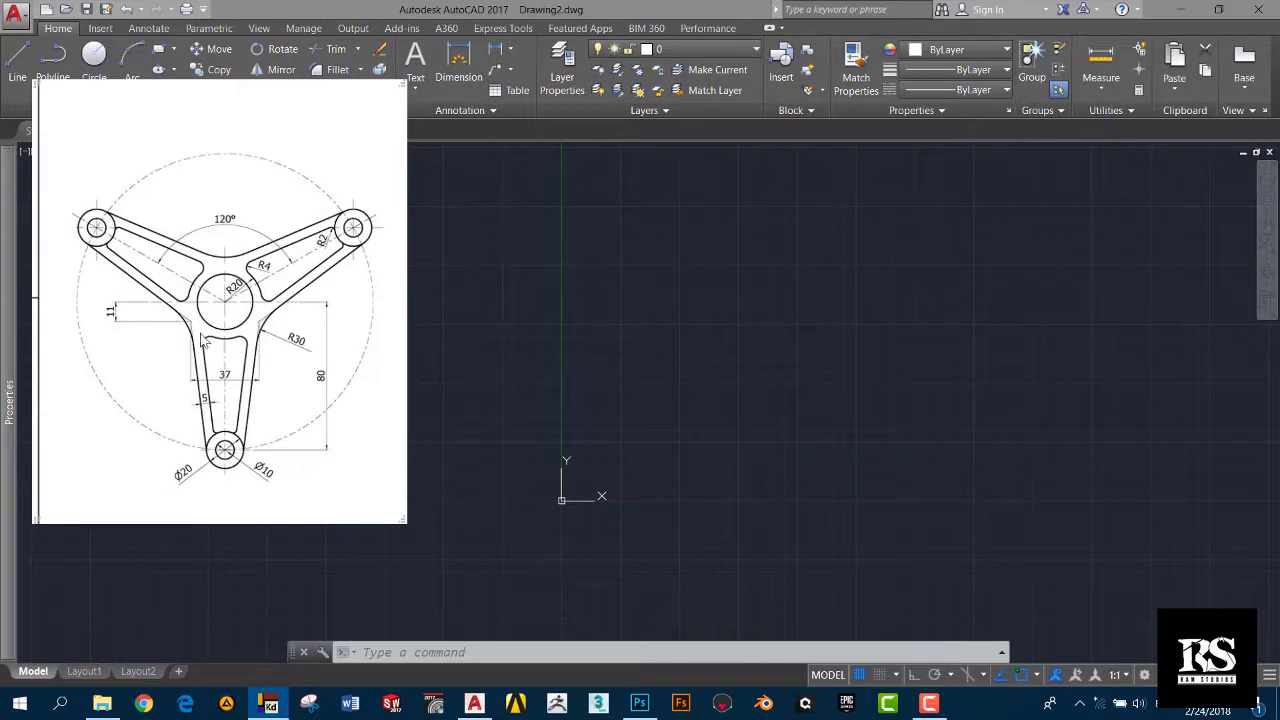
scroll(178, 300, up, 1)
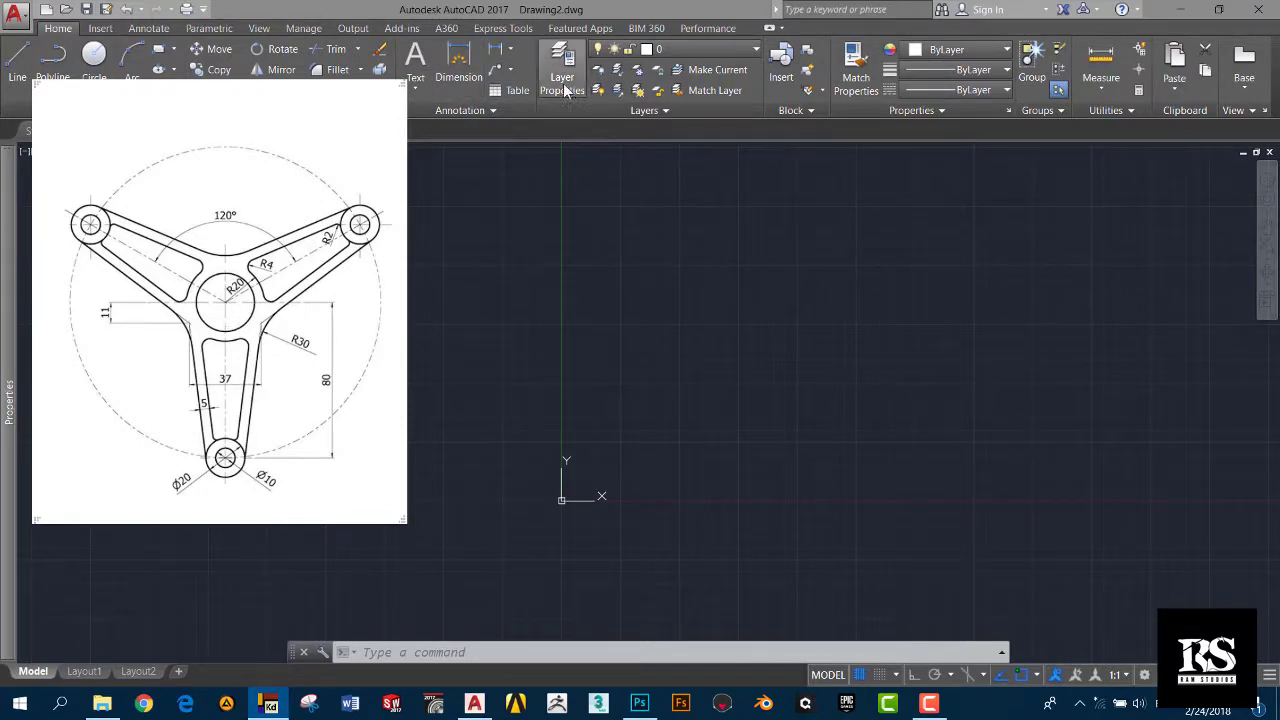
Step: Create a layer named Obj with colour 140
click(562, 78)
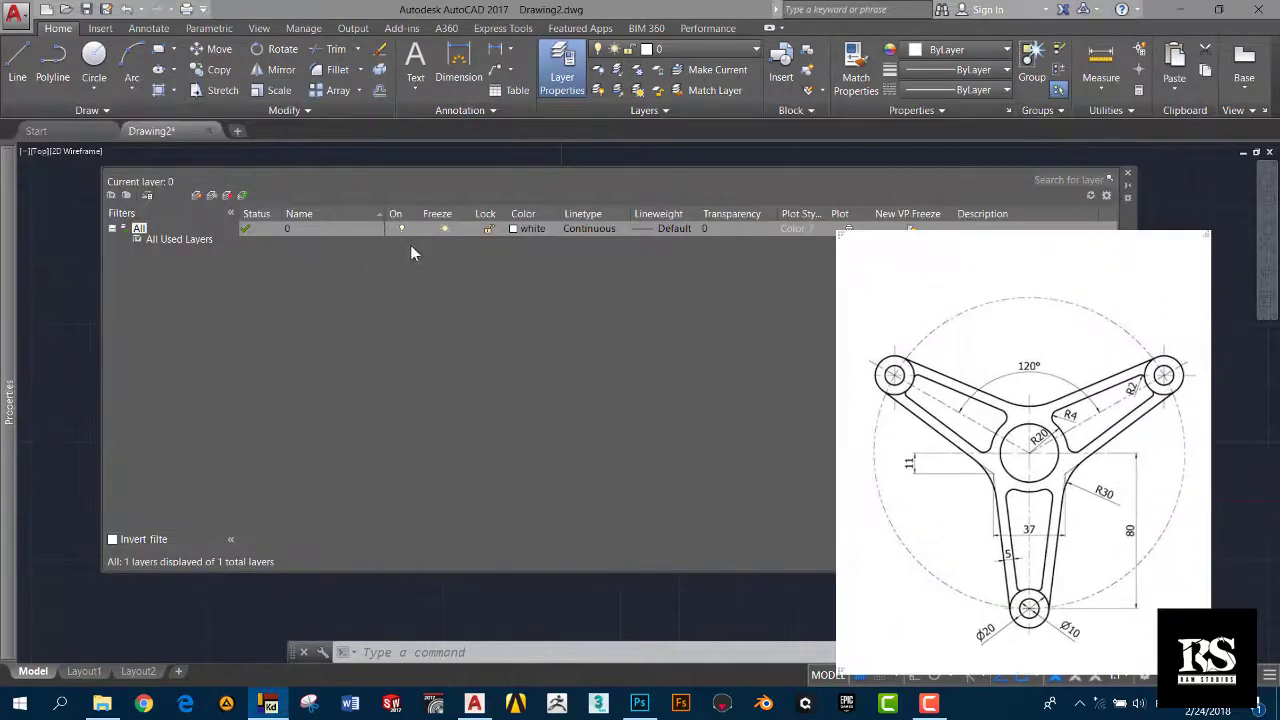
click(198, 196)
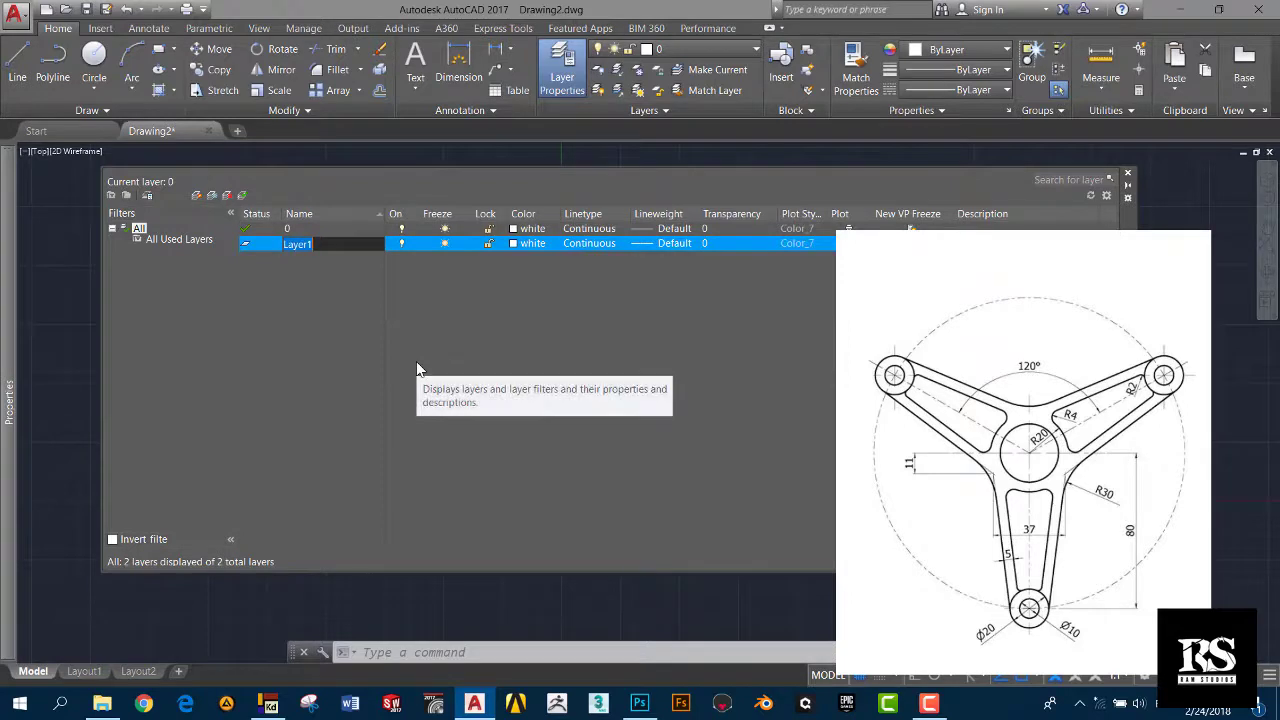
text(Obj)
key(Return)
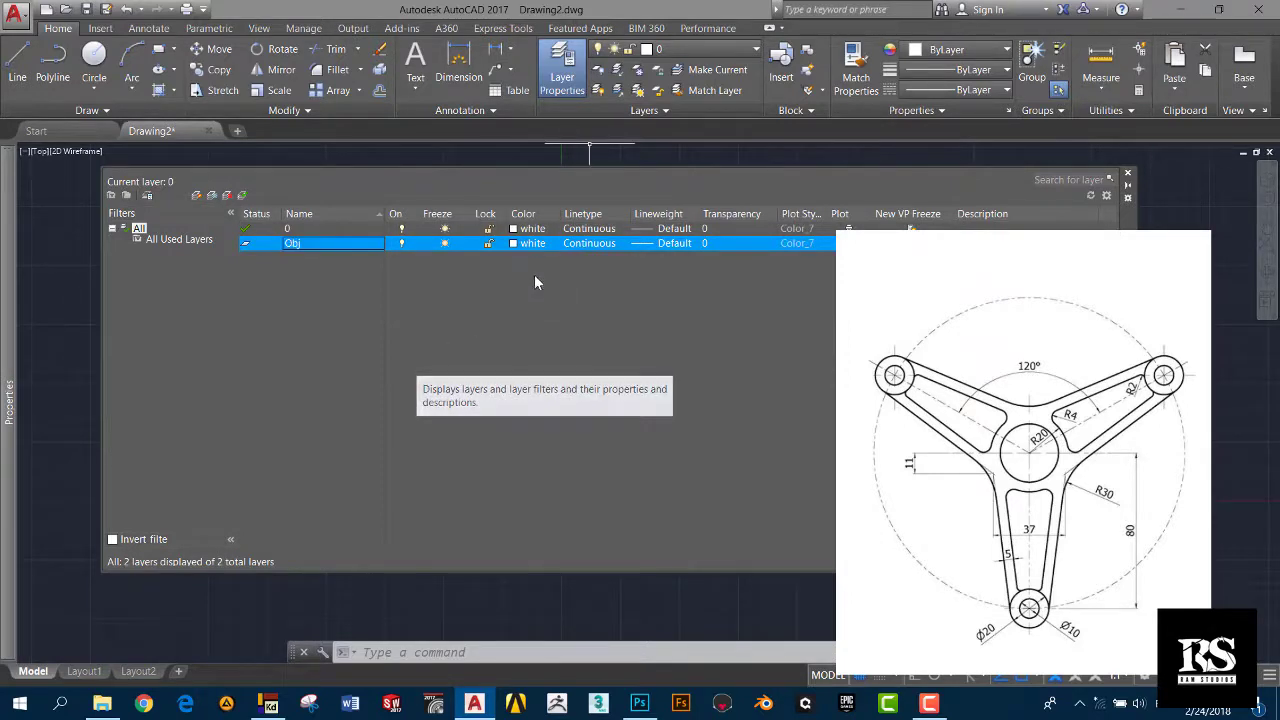
click(522, 243)
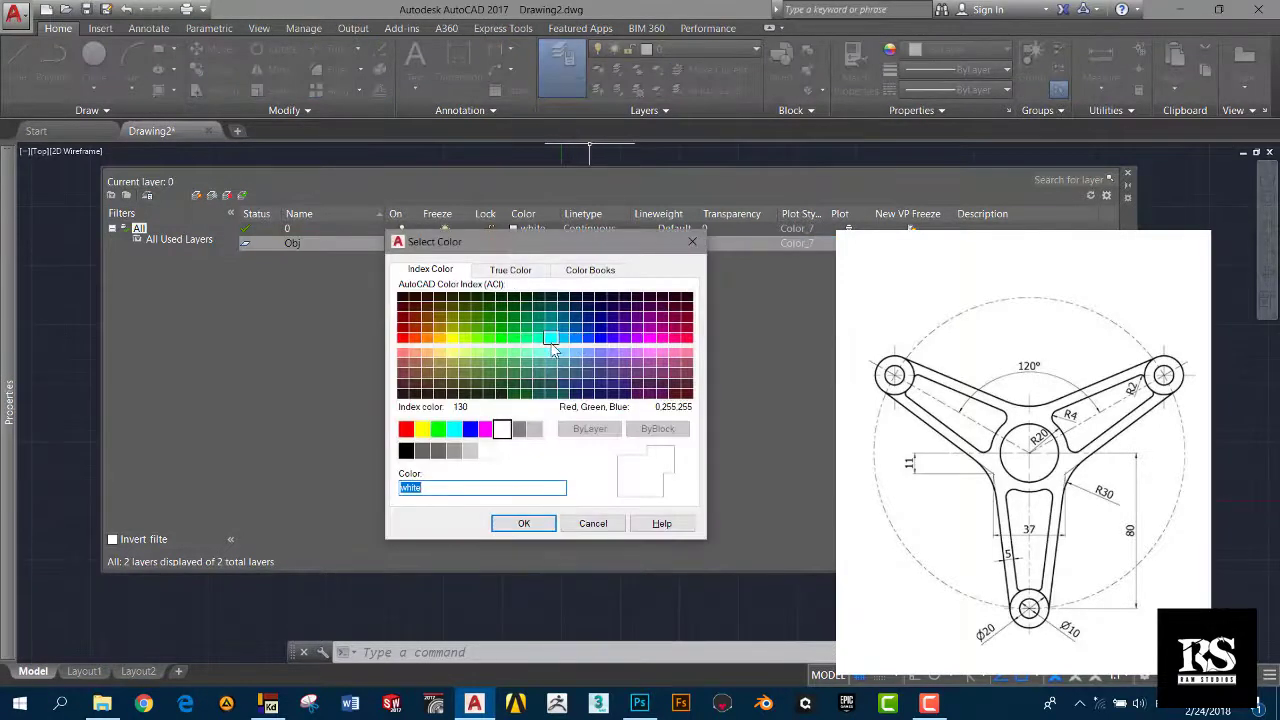
click(558, 334)
click(523, 523)
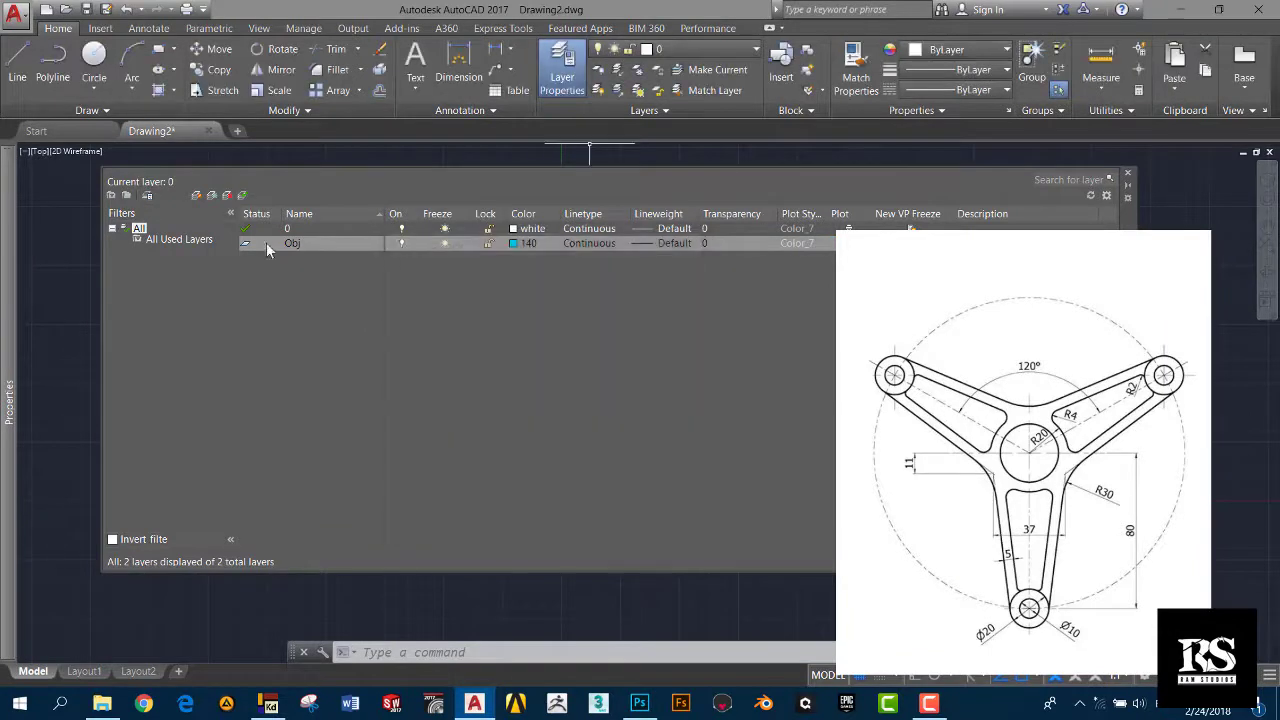
Step: Create a layer named Cen and settle on orange colour 30 after trying 40
click(198, 196)
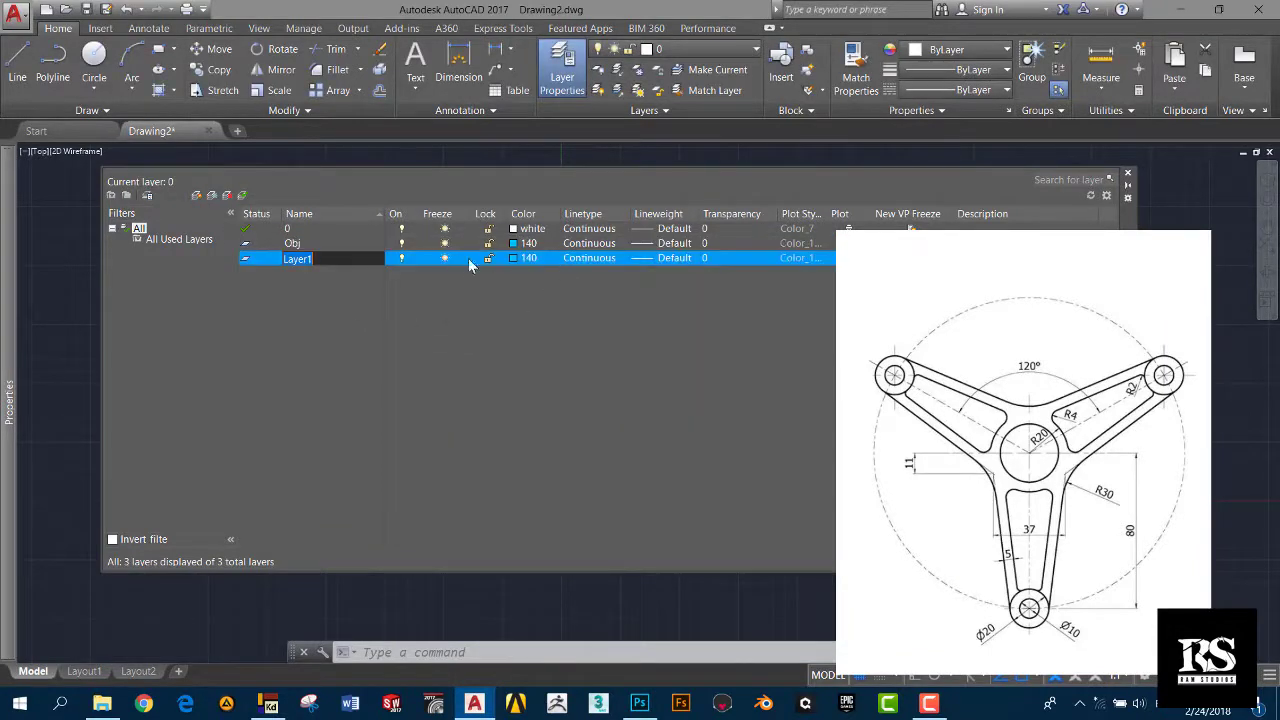
text(Cen)
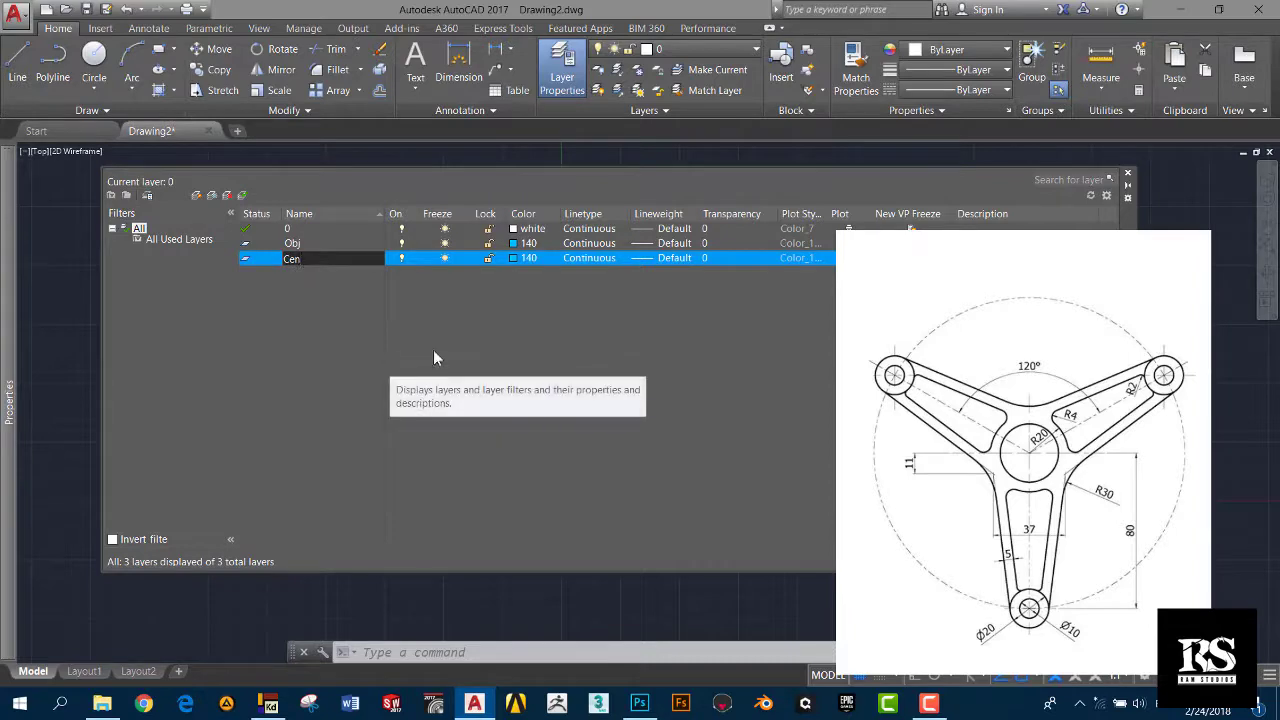
key(Return)
click(528, 258)
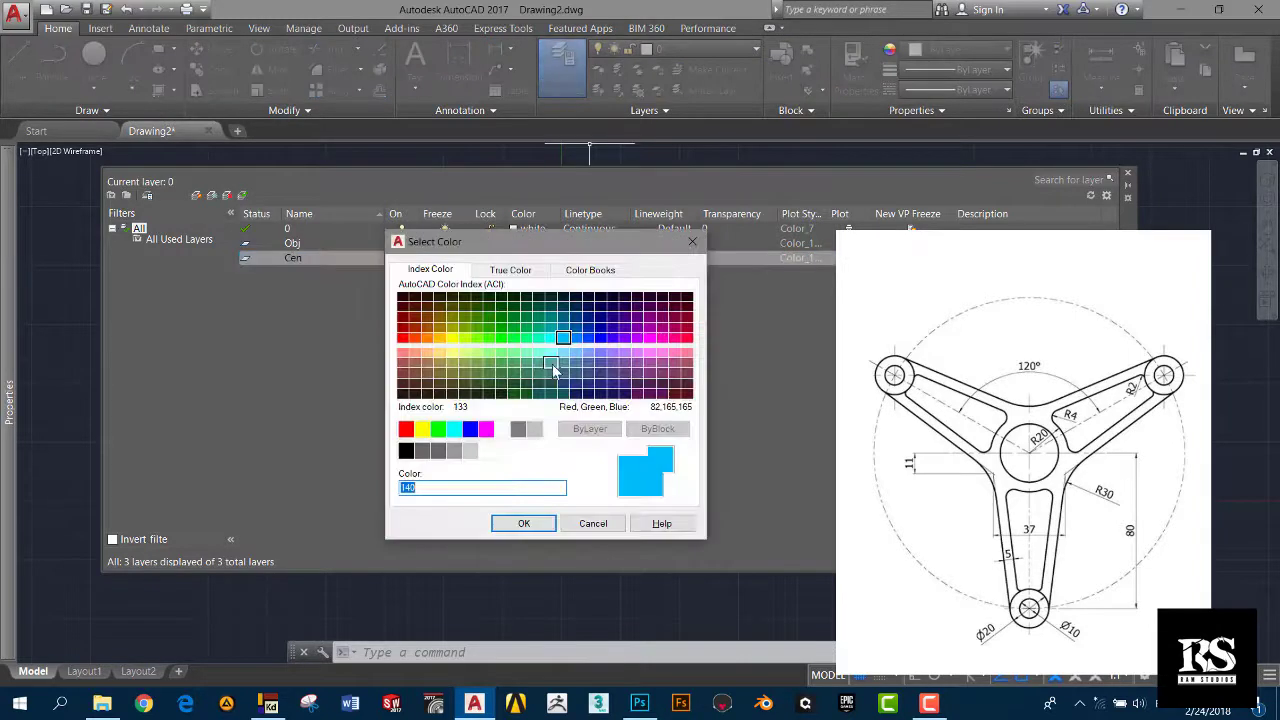
click(430, 334)
click(440, 337)
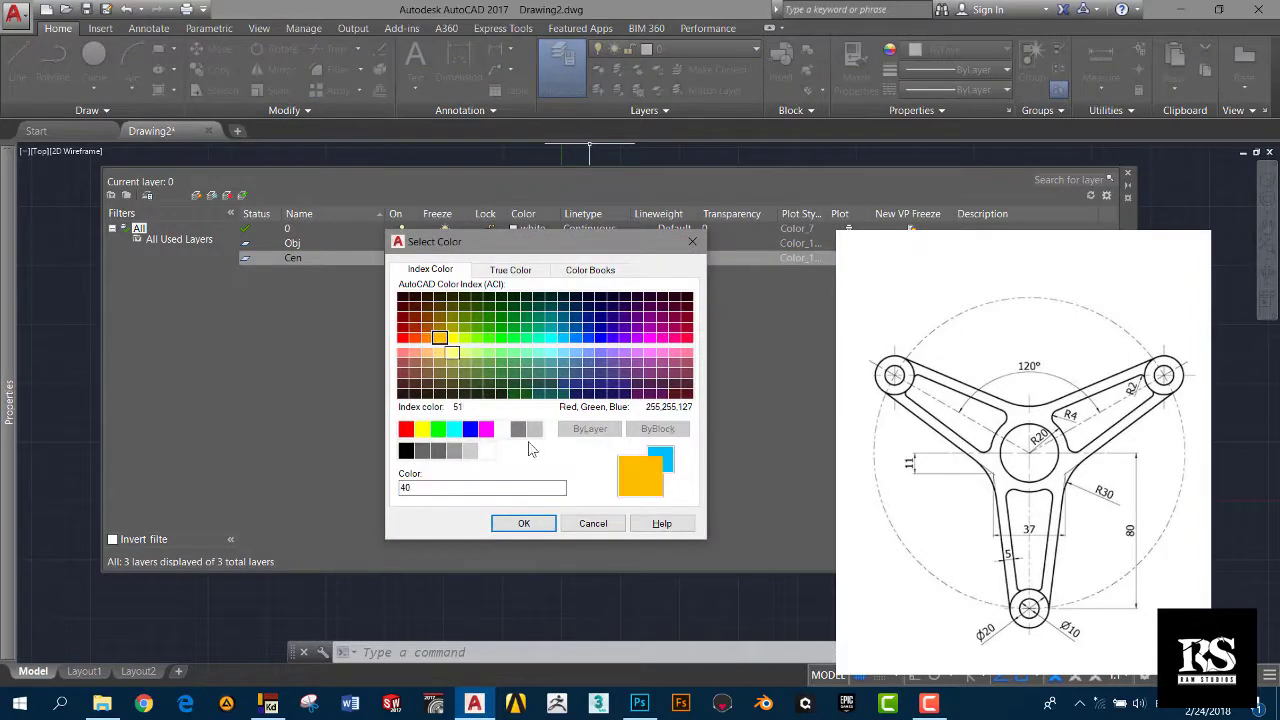
click(523, 523)
click(520, 258)
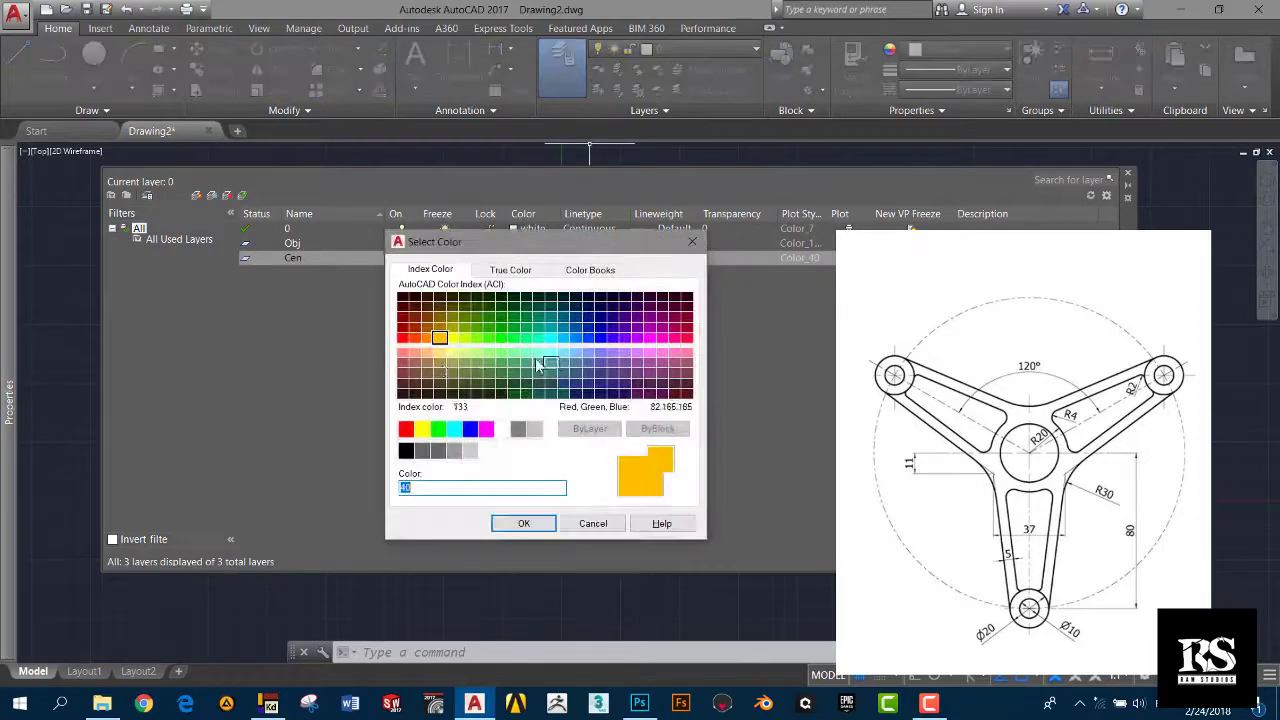
click(427, 337)
click(523, 523)
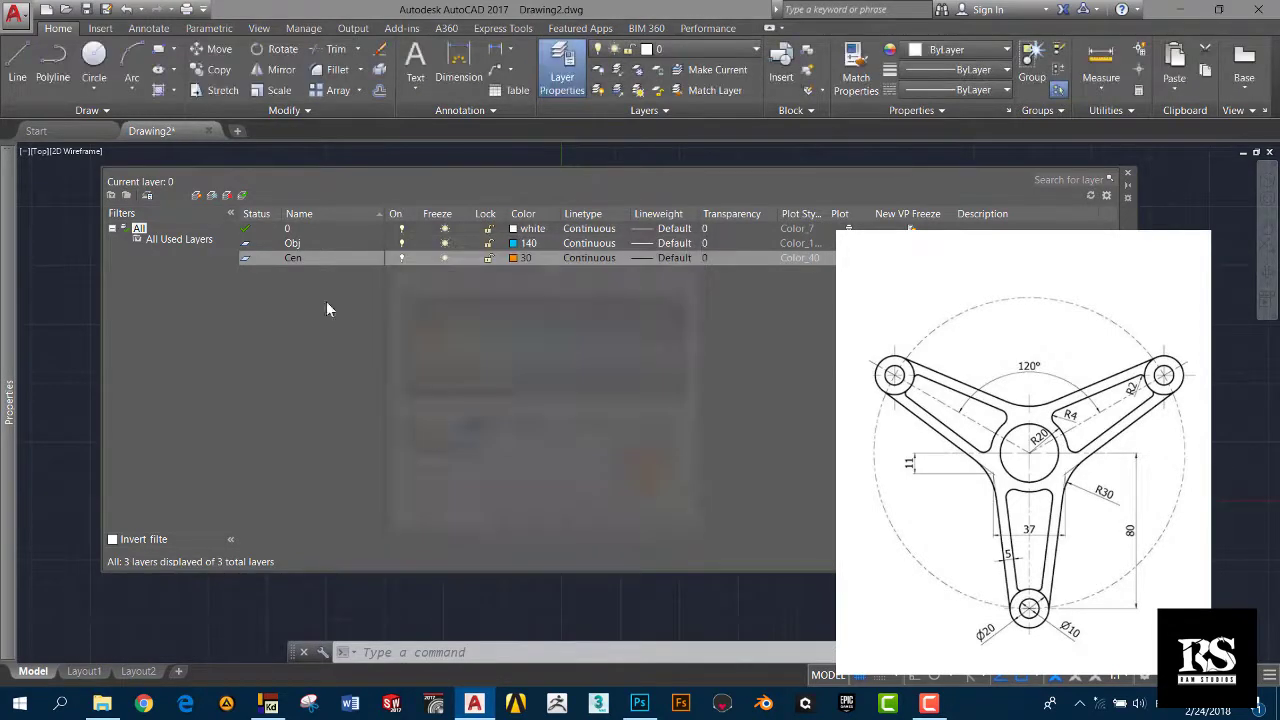
Step: Create a layer named Hid, initially giving it colour 31
click(196, 195)
text(H)
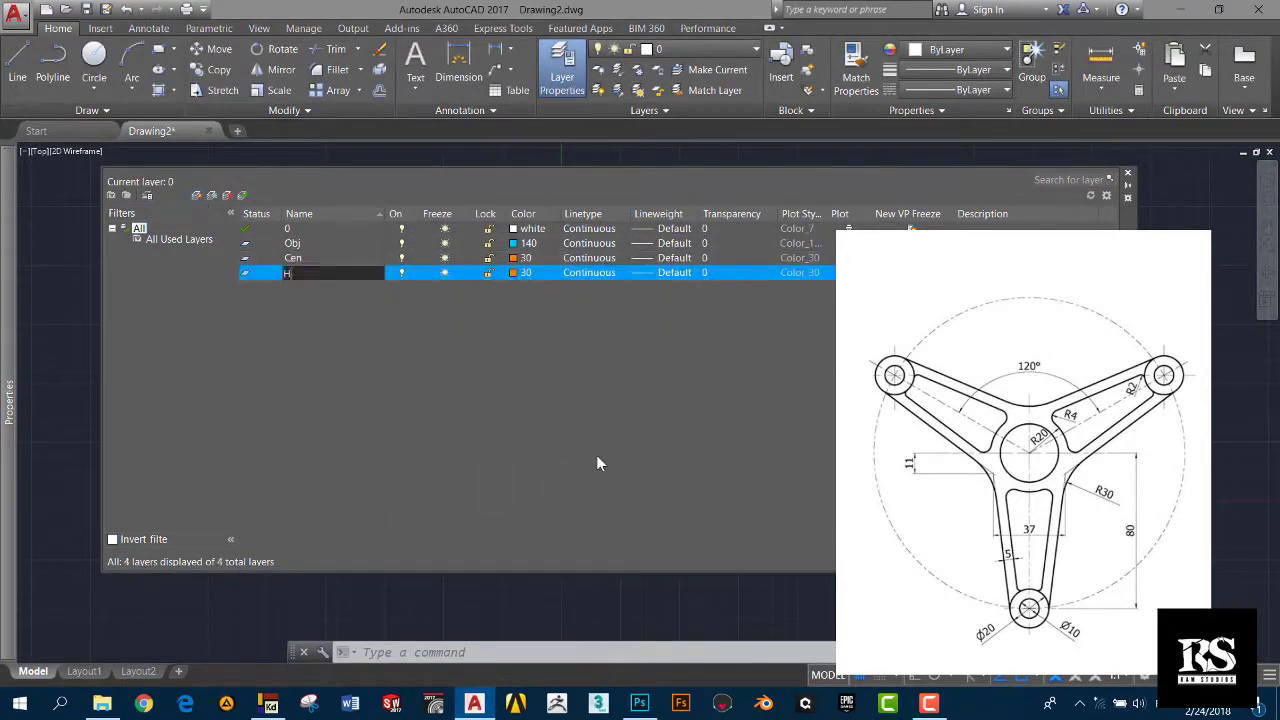
text(id)
key(Return)
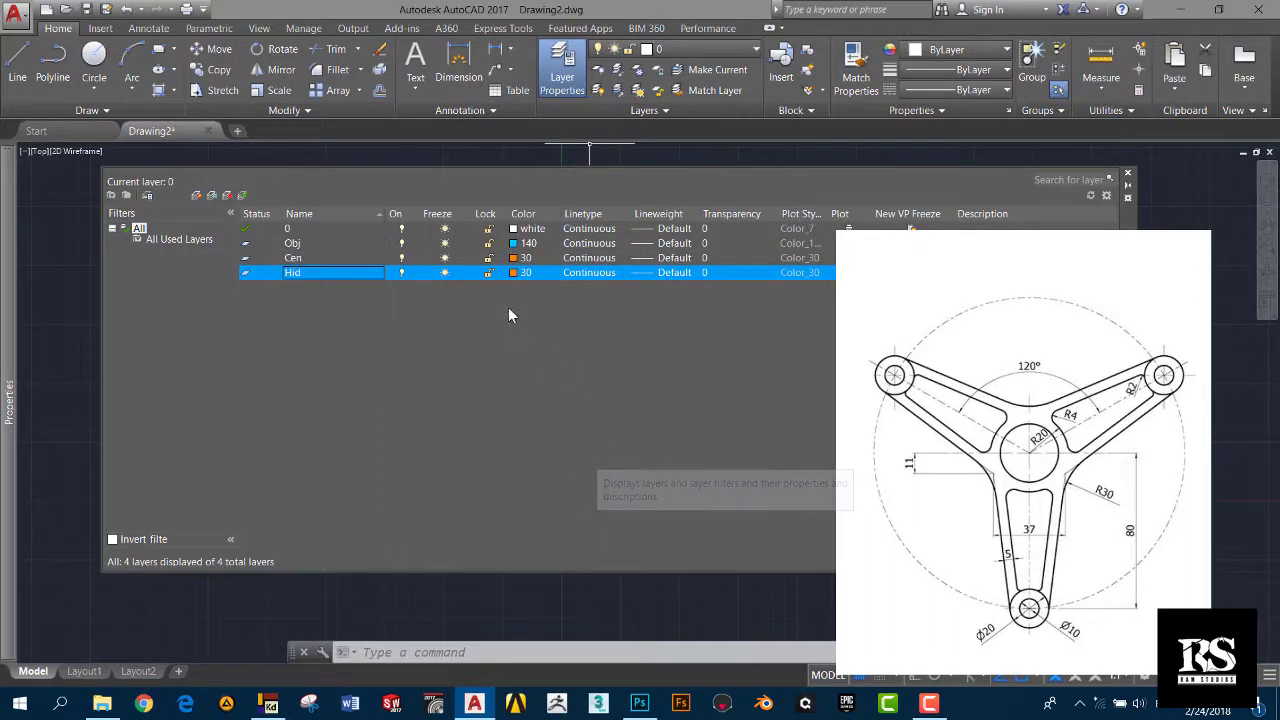
click(519, 273)
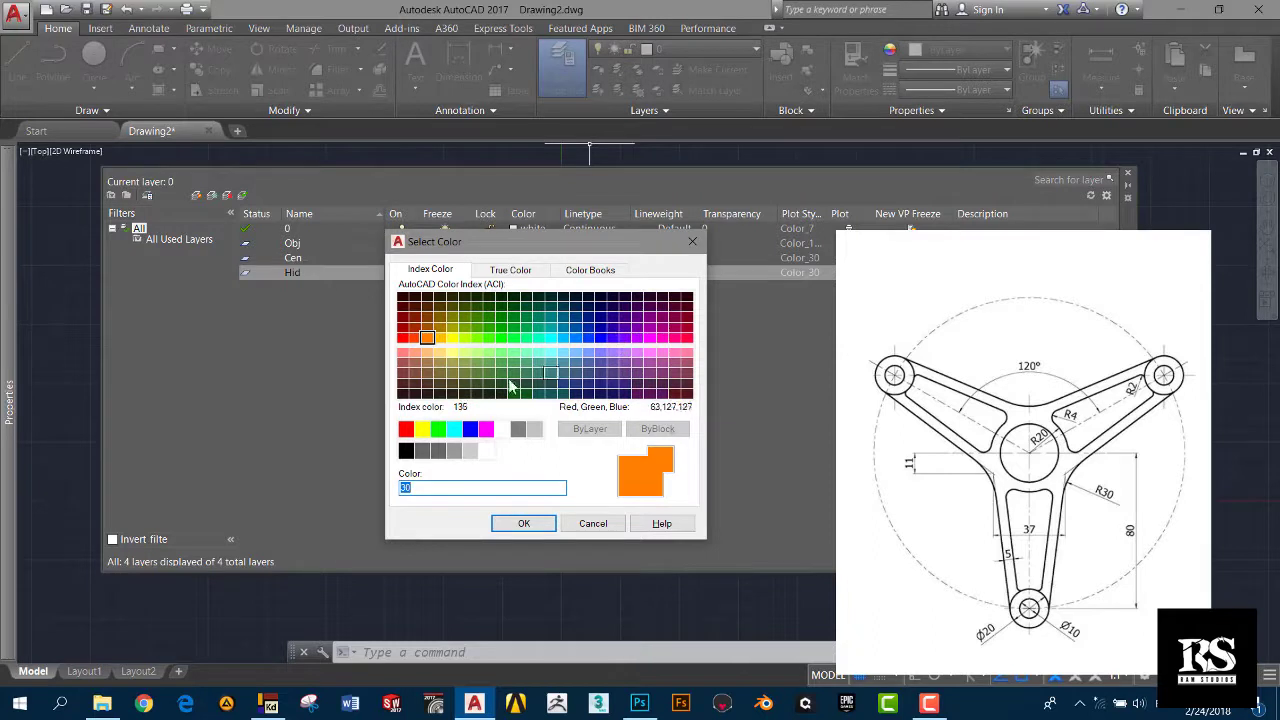
click(440, 352)
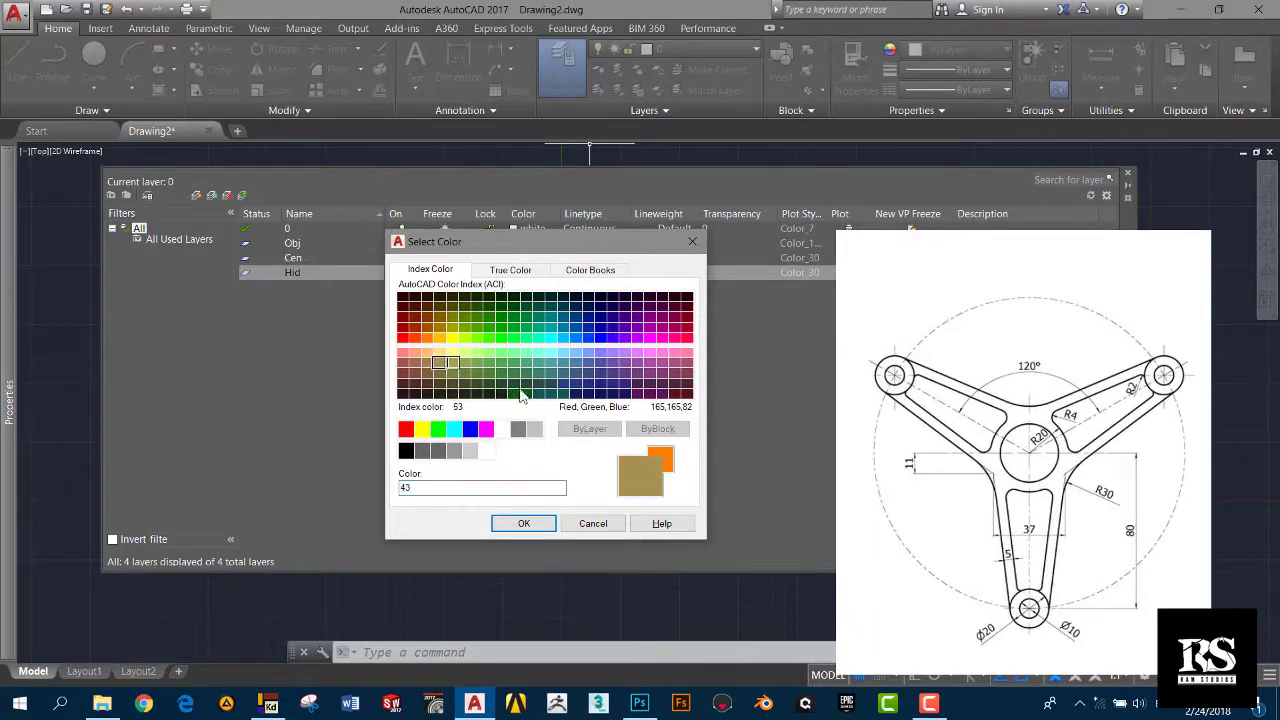
click(427, 352)
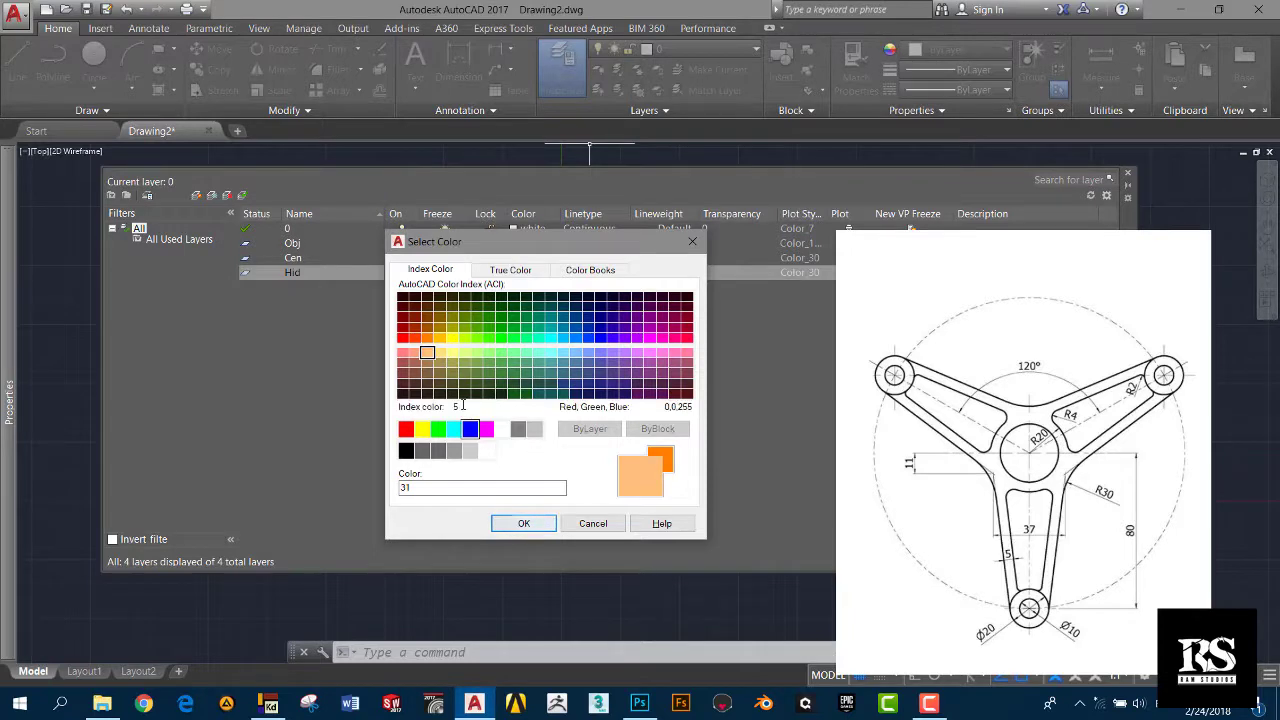
click(524, 526)
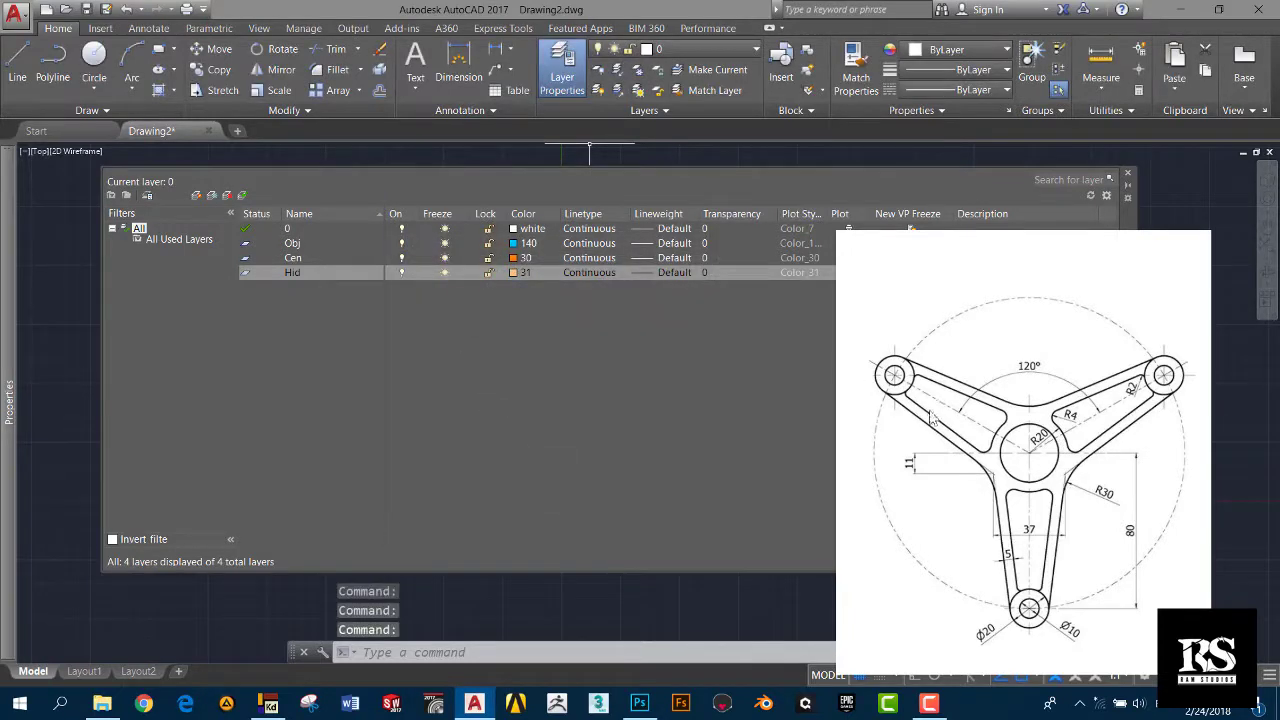
Step: Change the Hid layer's colour to 181 and close the layer manager
click(515, 272)
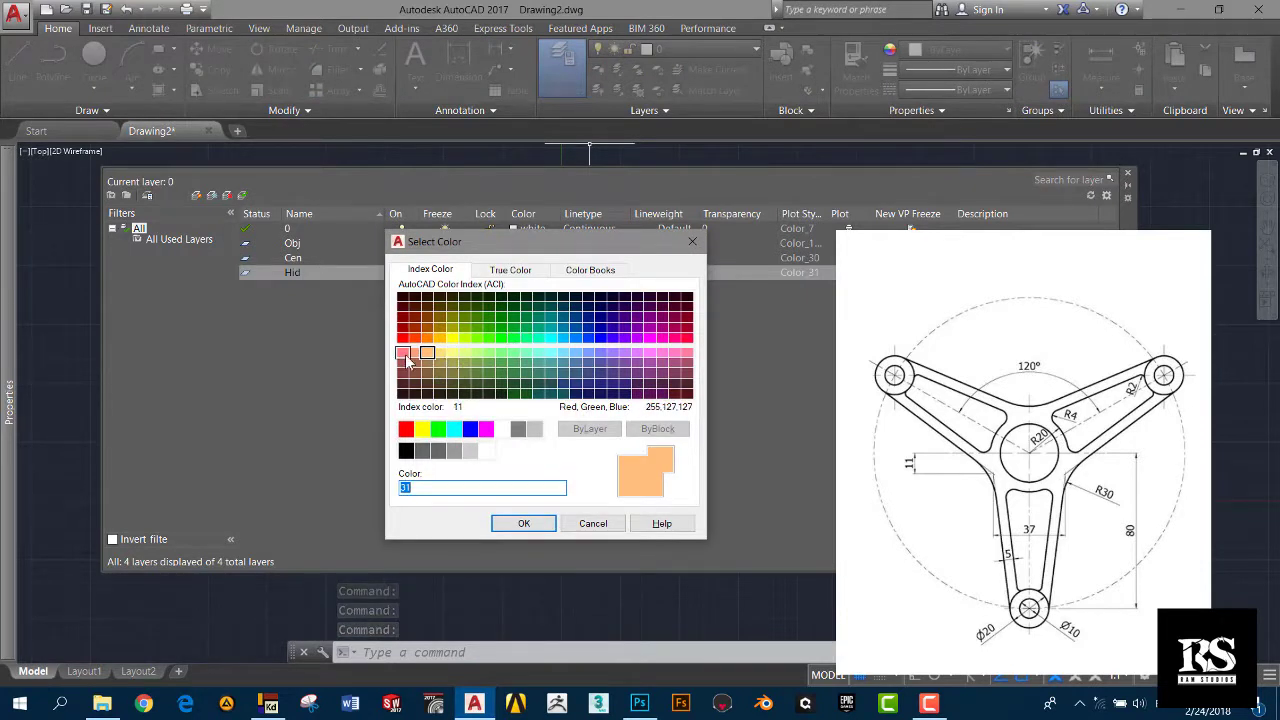
click(602, 358)
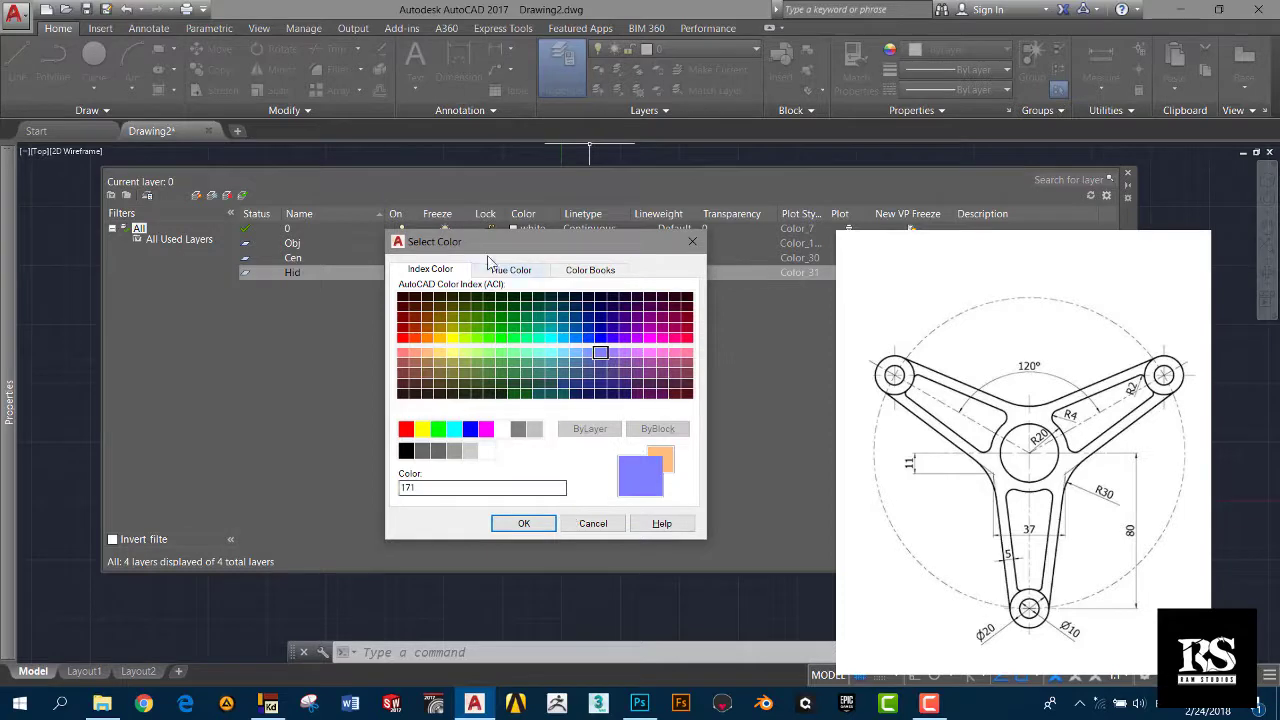
drag(495, 241, 478, 240)
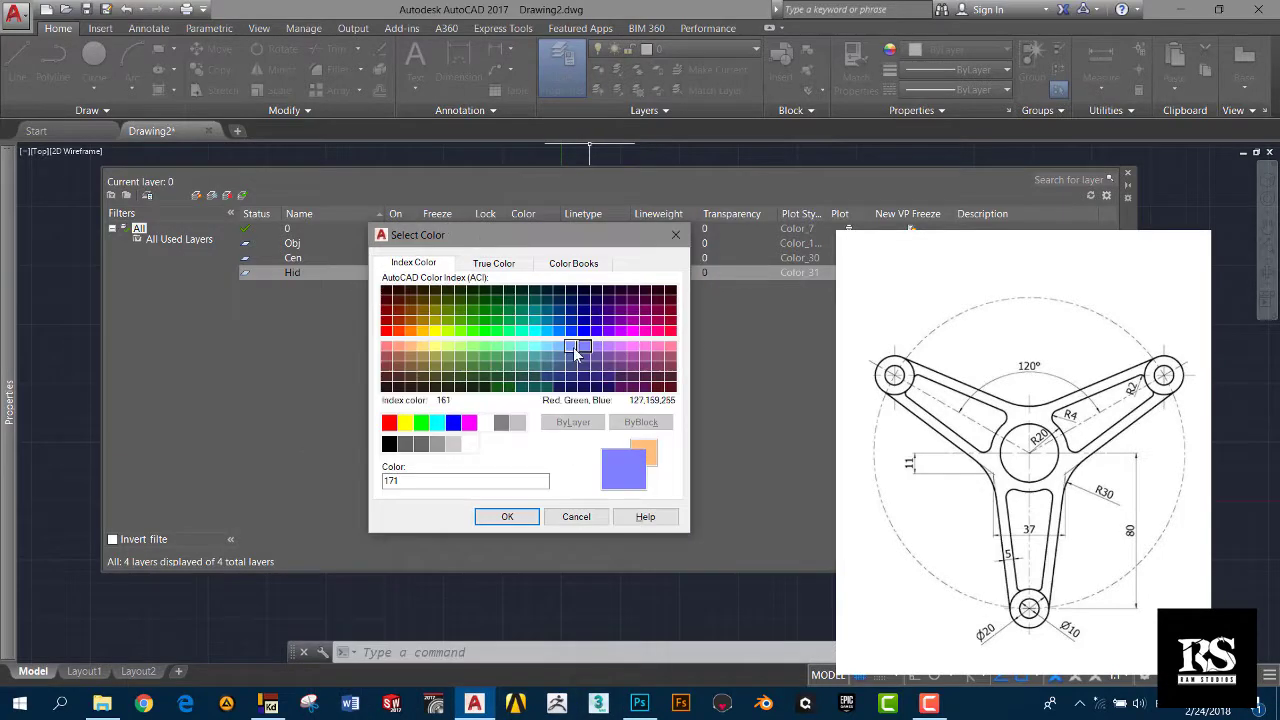
click(596, 347)
click(507, 516)
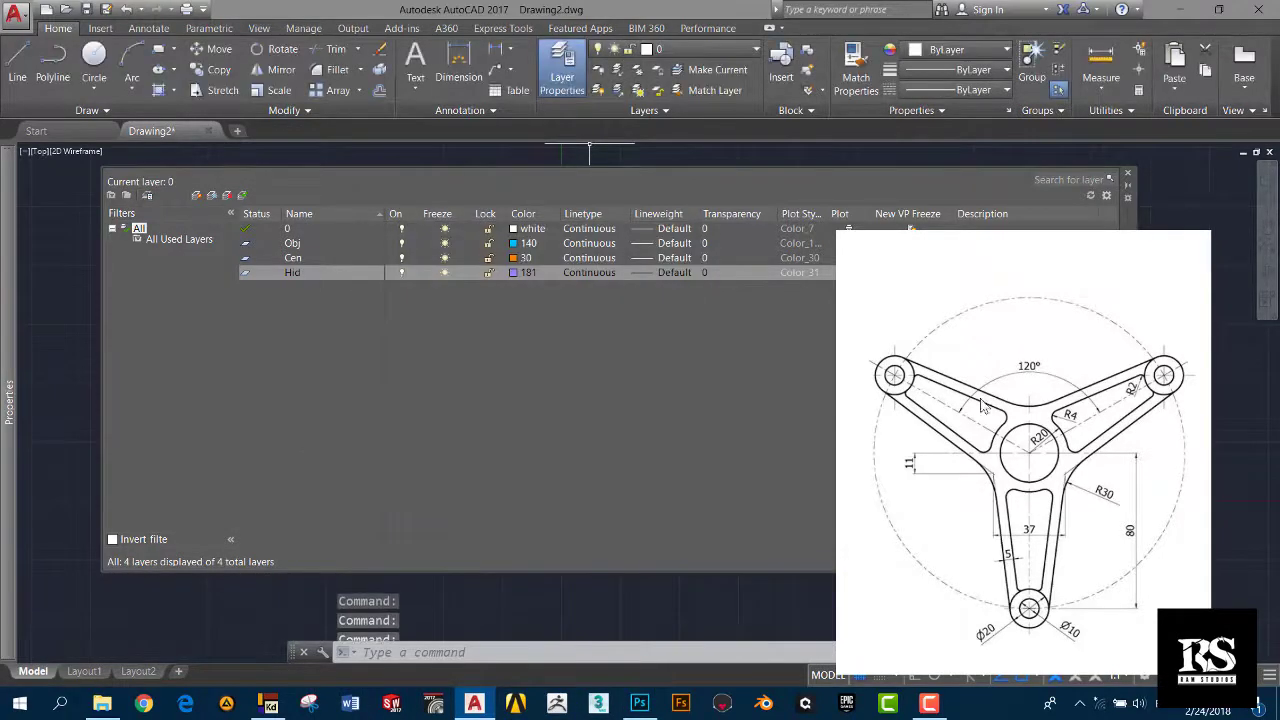
click(1127, 176)
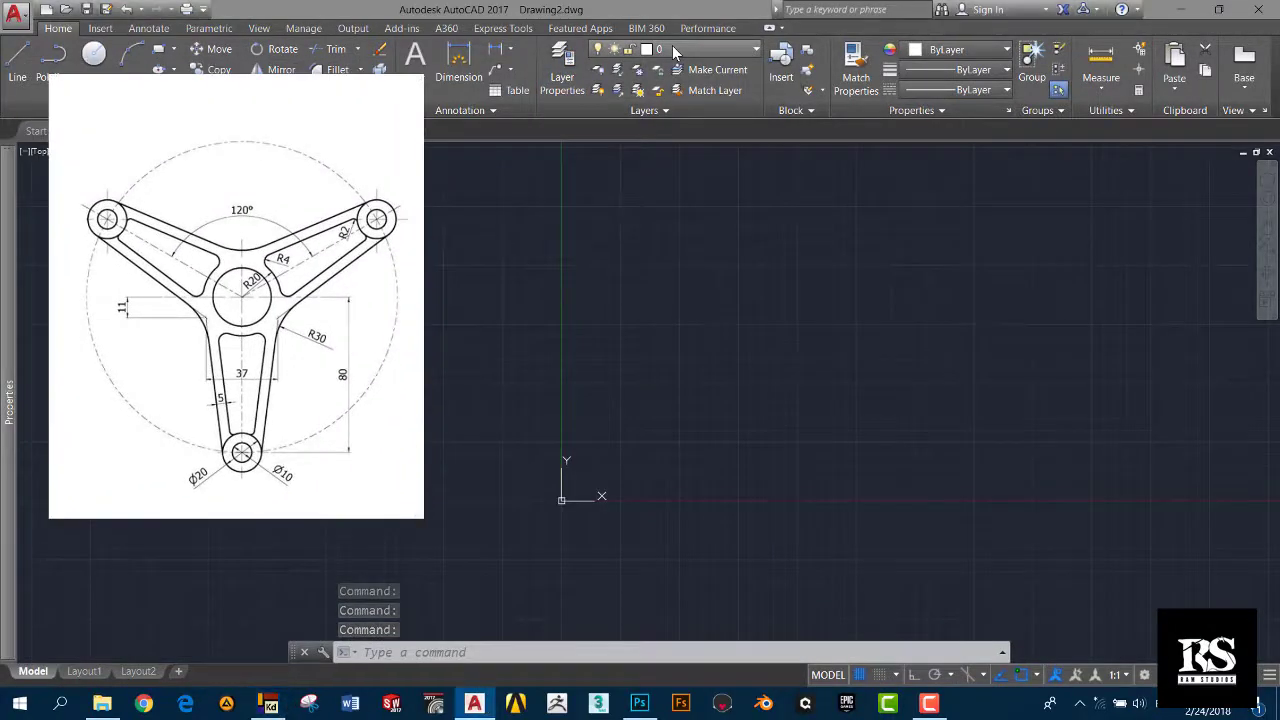
key(ctrl+1)
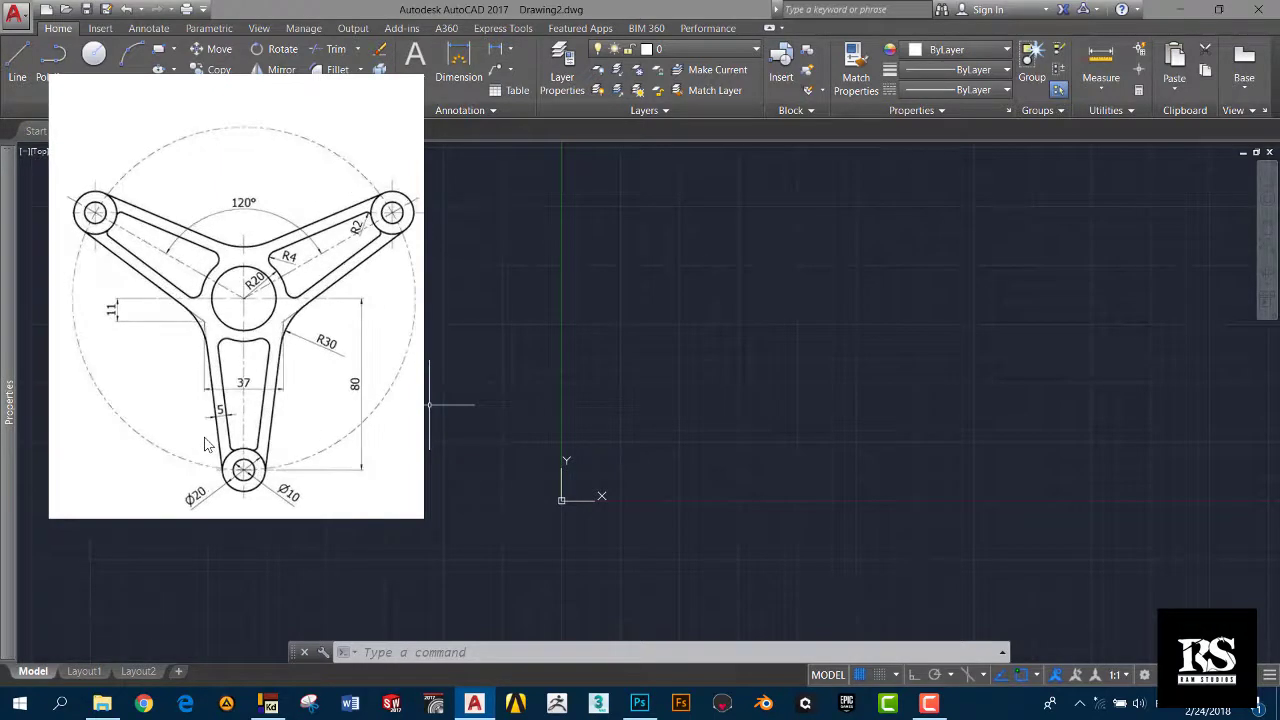
Step: Make Hid the current layer and review the four layers in the layer manager
click(688, 48)
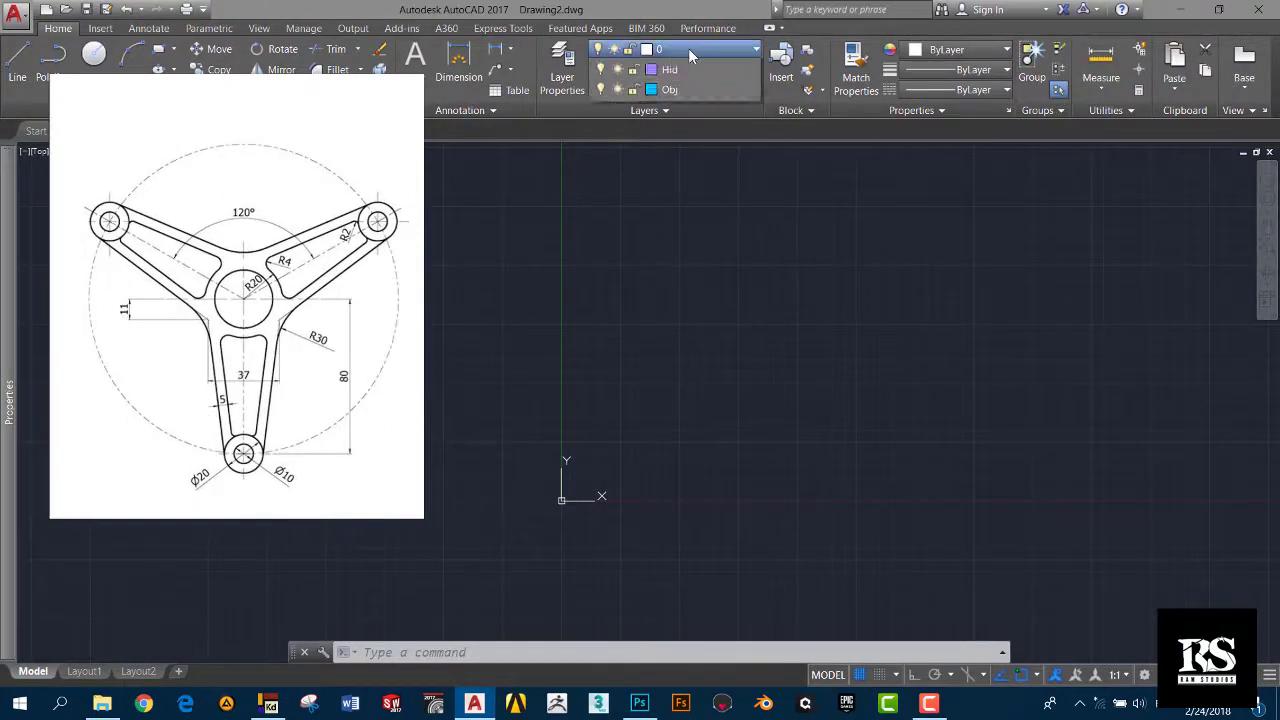
click(669, 109)
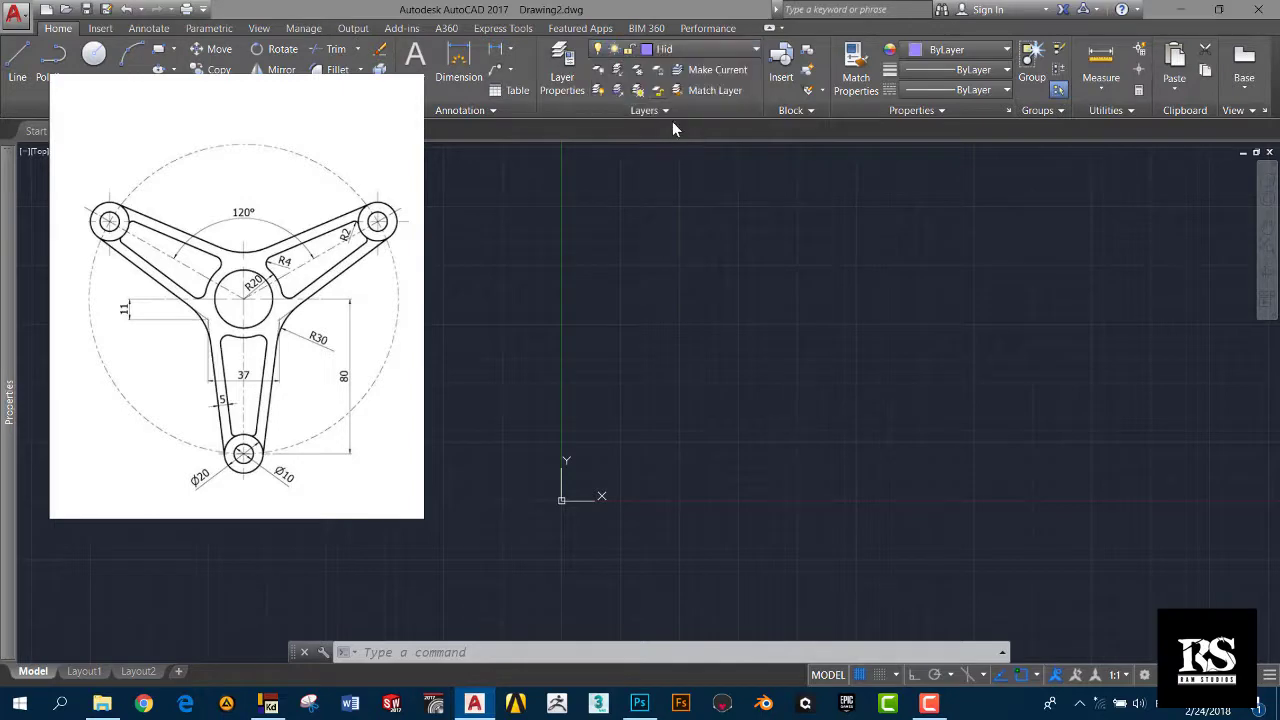
click(565, 55)
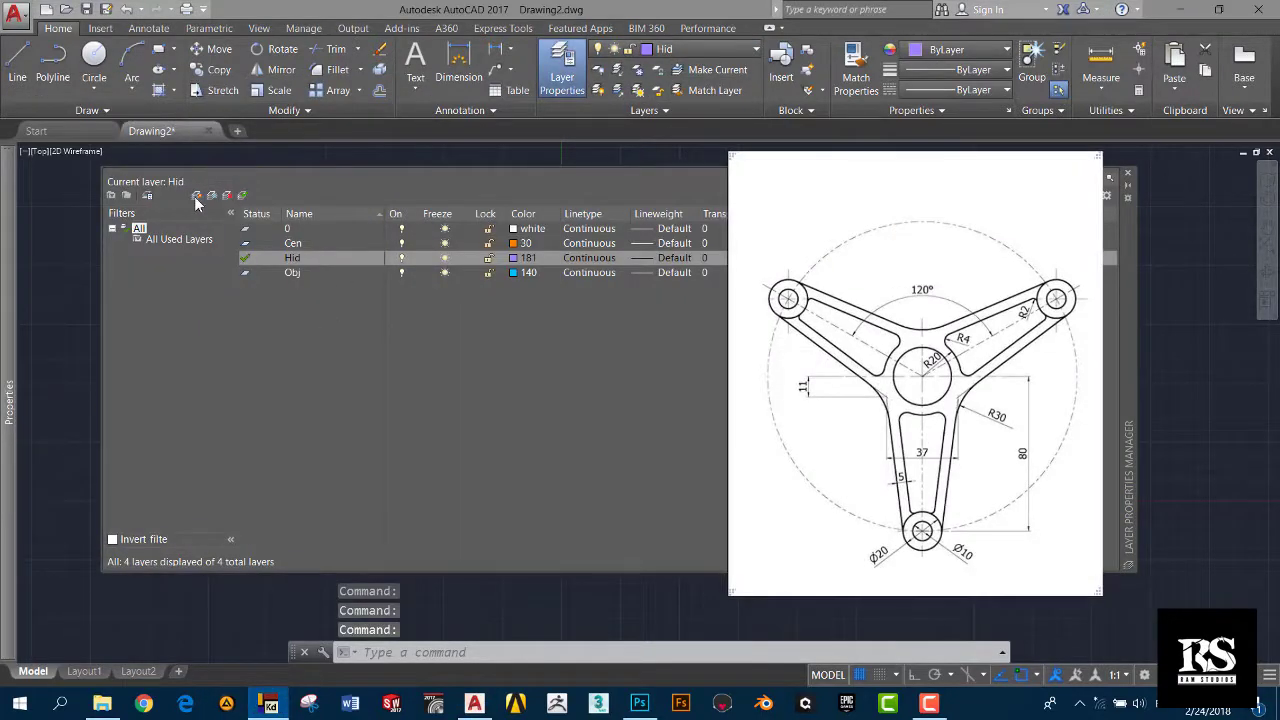
click(196, 197)
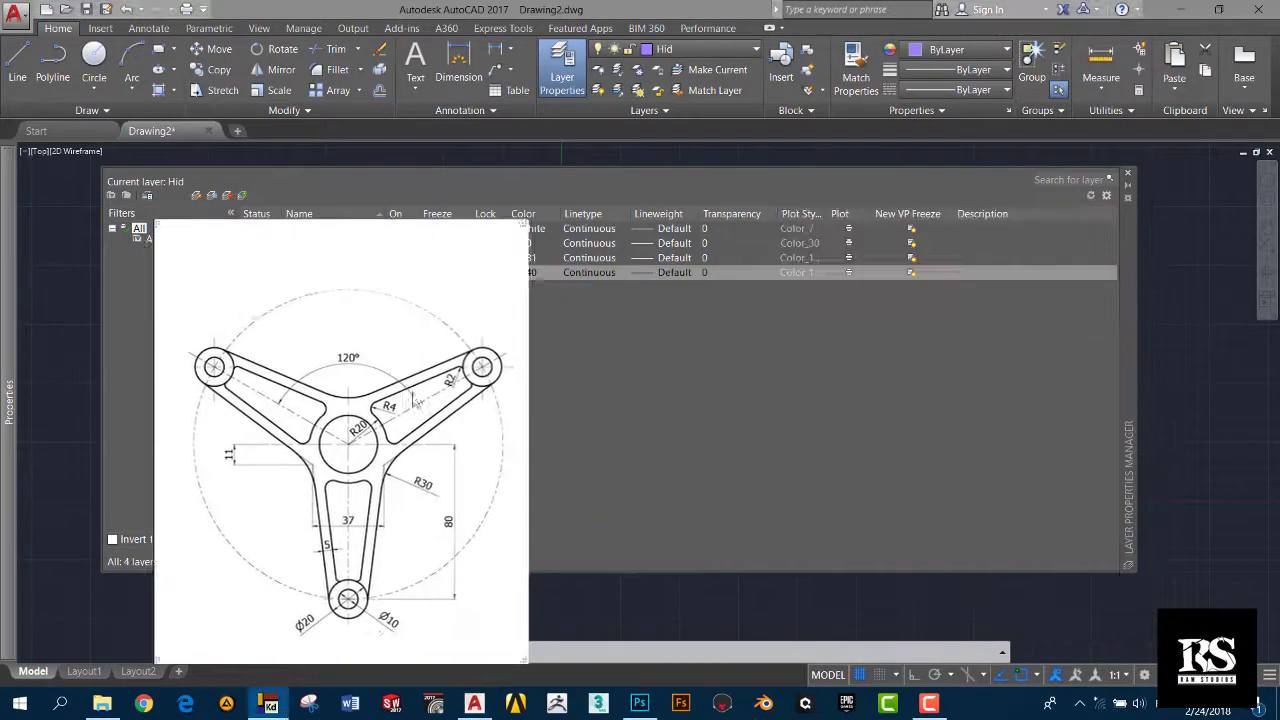
click(1130, 174)
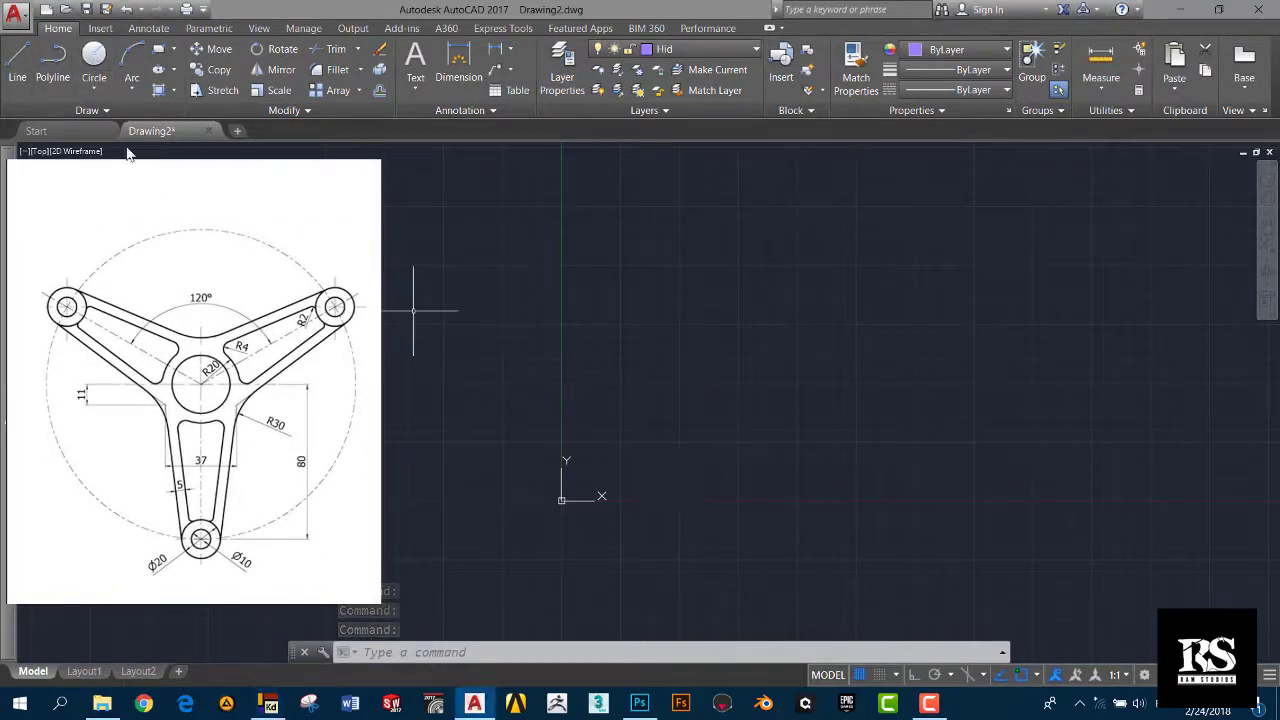
Step: Draw a radius-80 circle centred at 0,0 on the Hid layer
key(Escape)
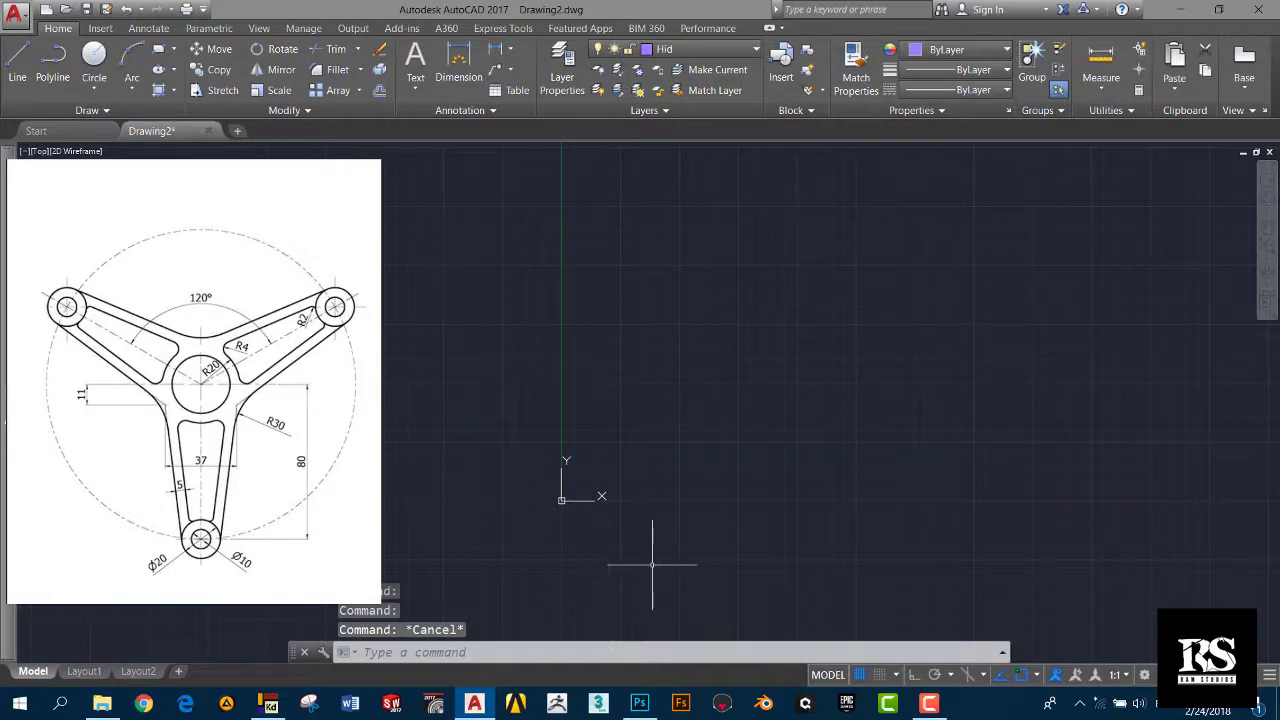
text(c)
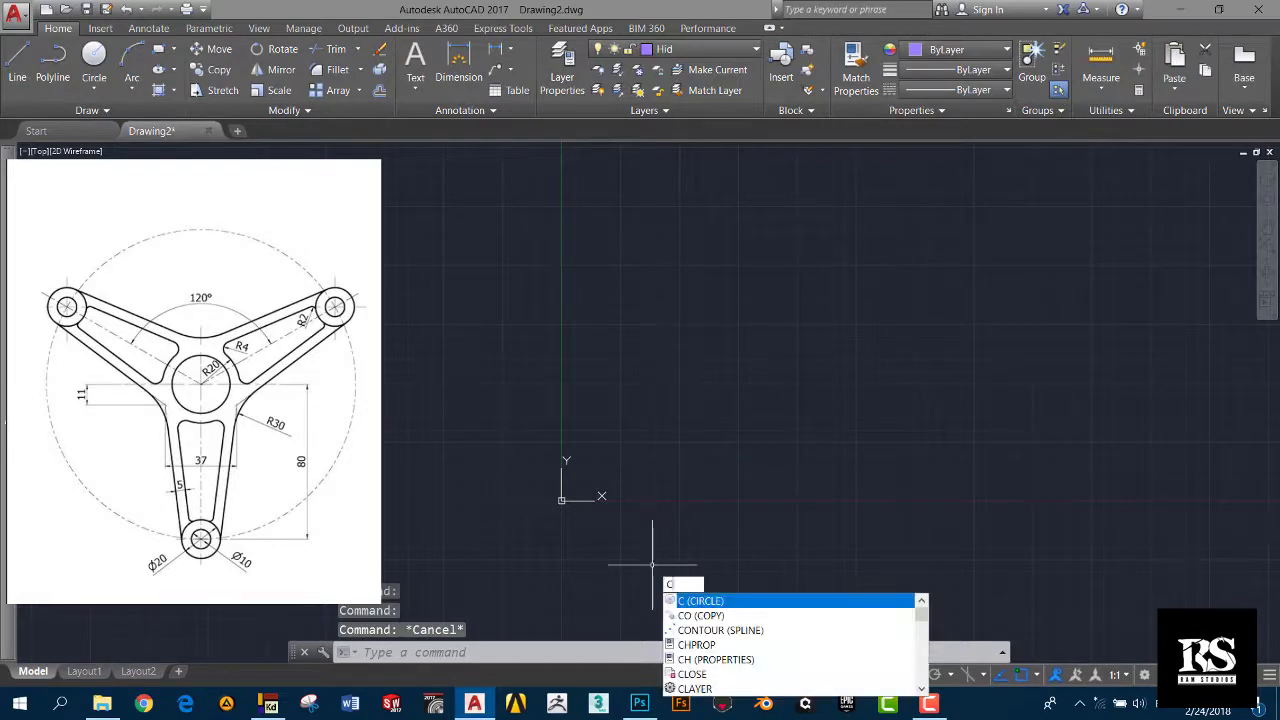
key(Return)
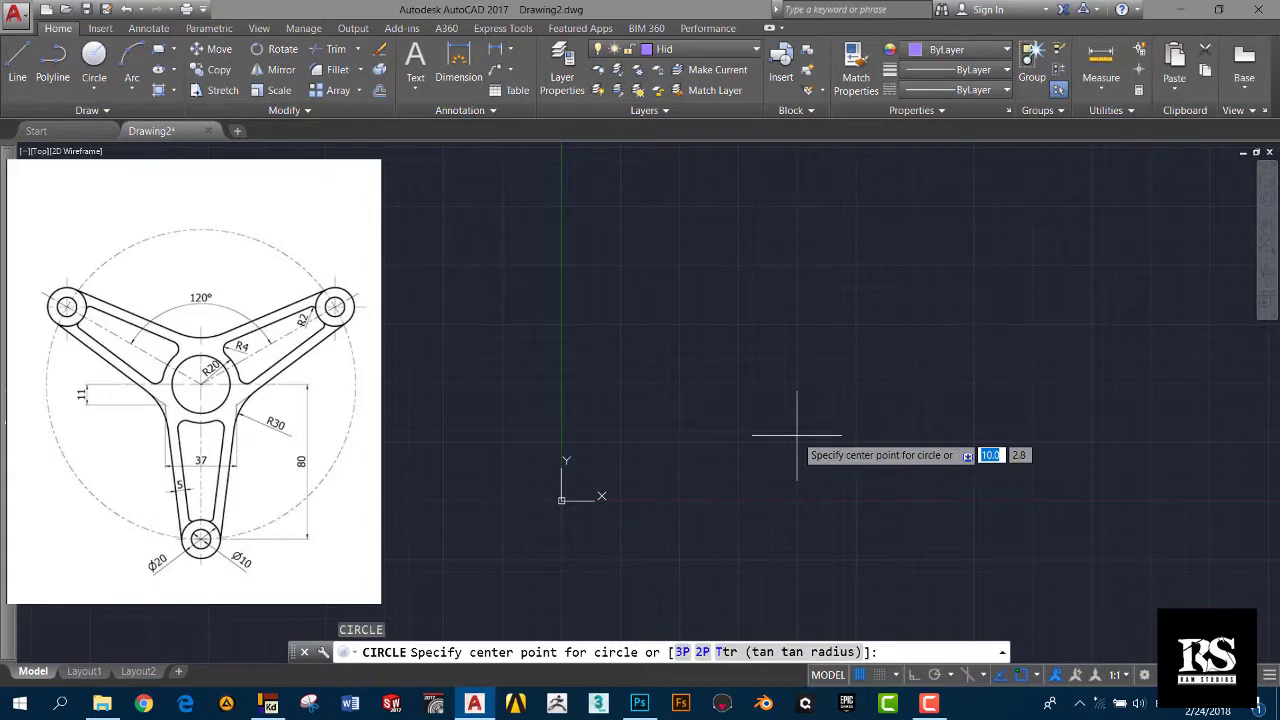
text(0,0,0.)
text(0,)
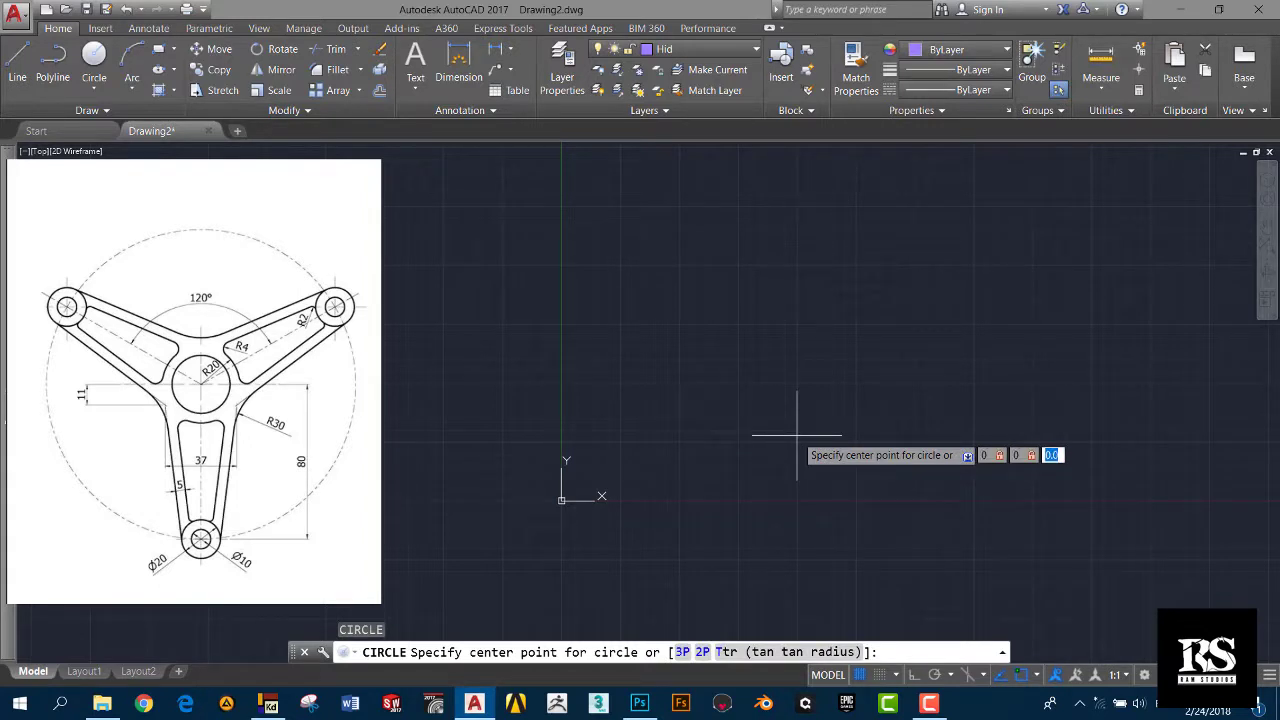
key(Return)
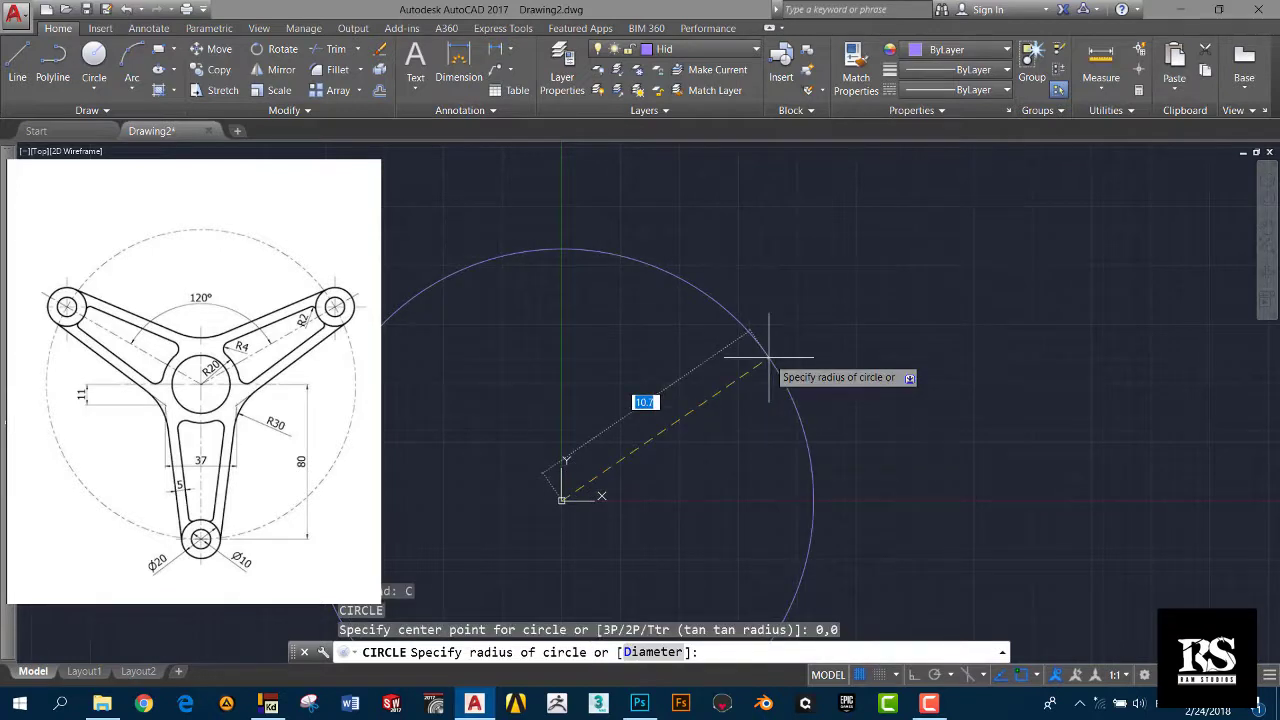
scroll(768, 357, up, 1)
scroll(762, 380, down, 2)
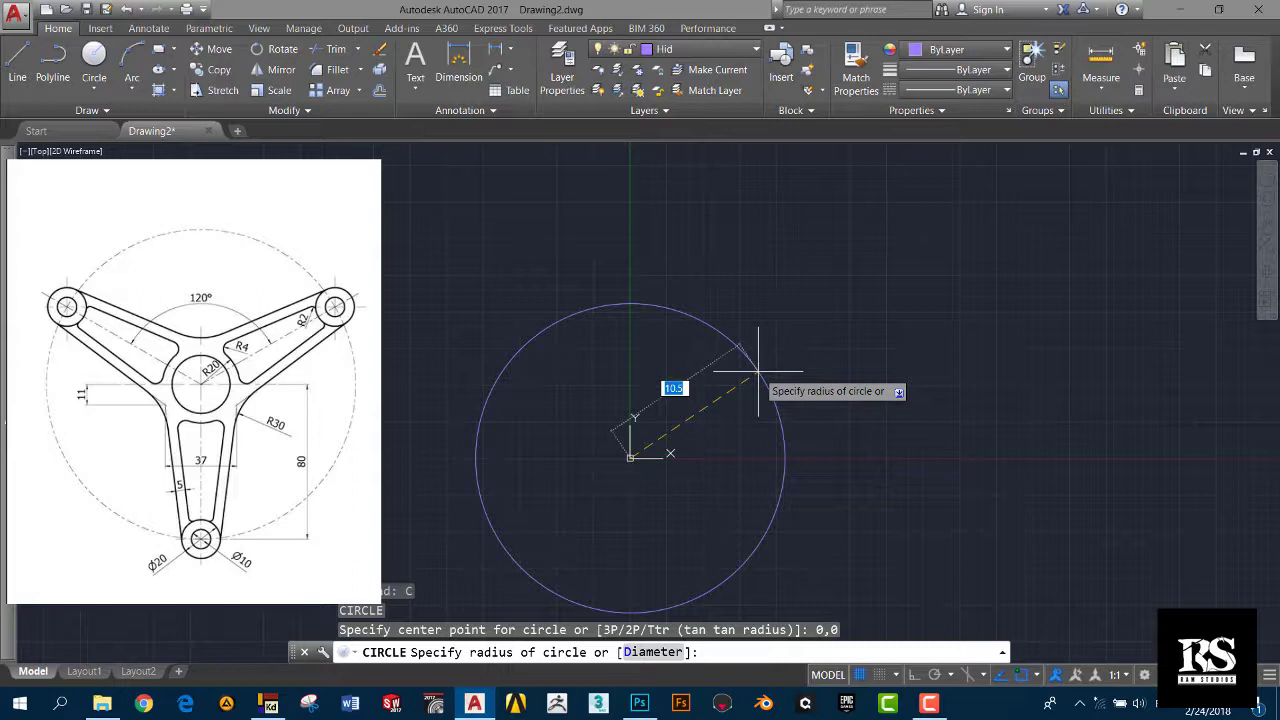
text(80)
key(Return)
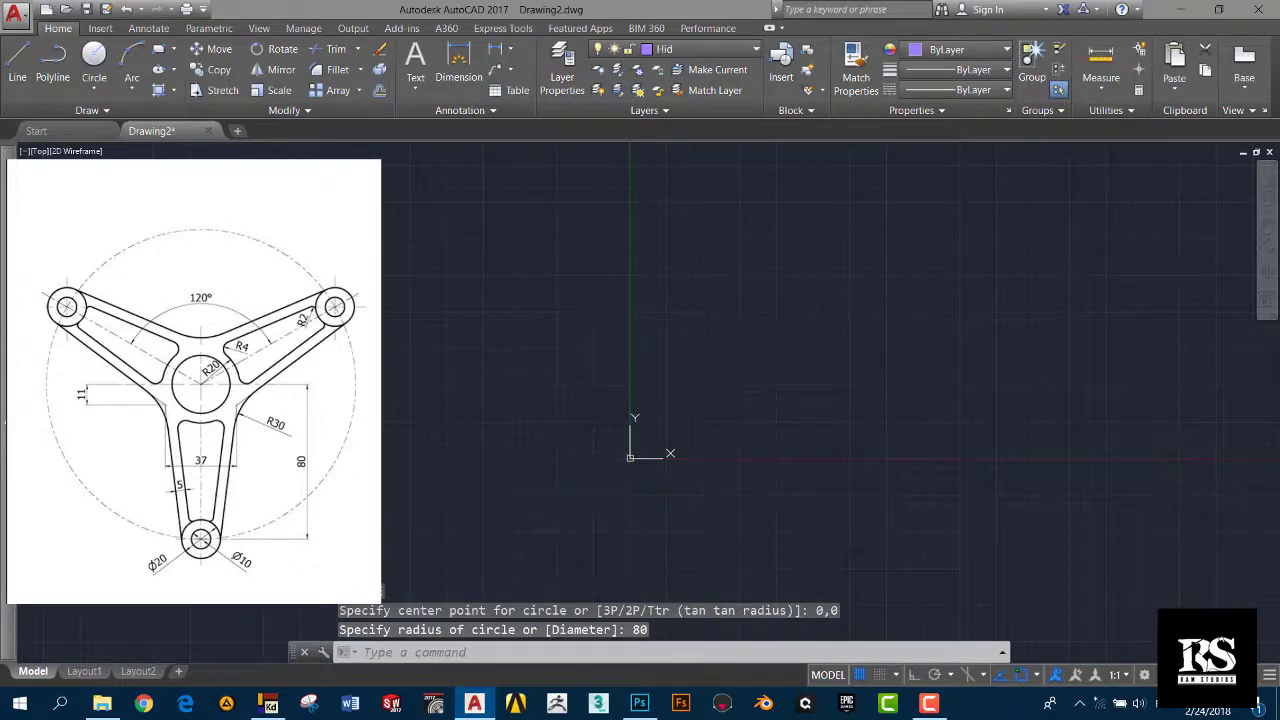
Step: Centre the whole circle in view and bring the reference drawing to the front
middle_click(757, 386)
middle_drag(834, 443, 743, 443)
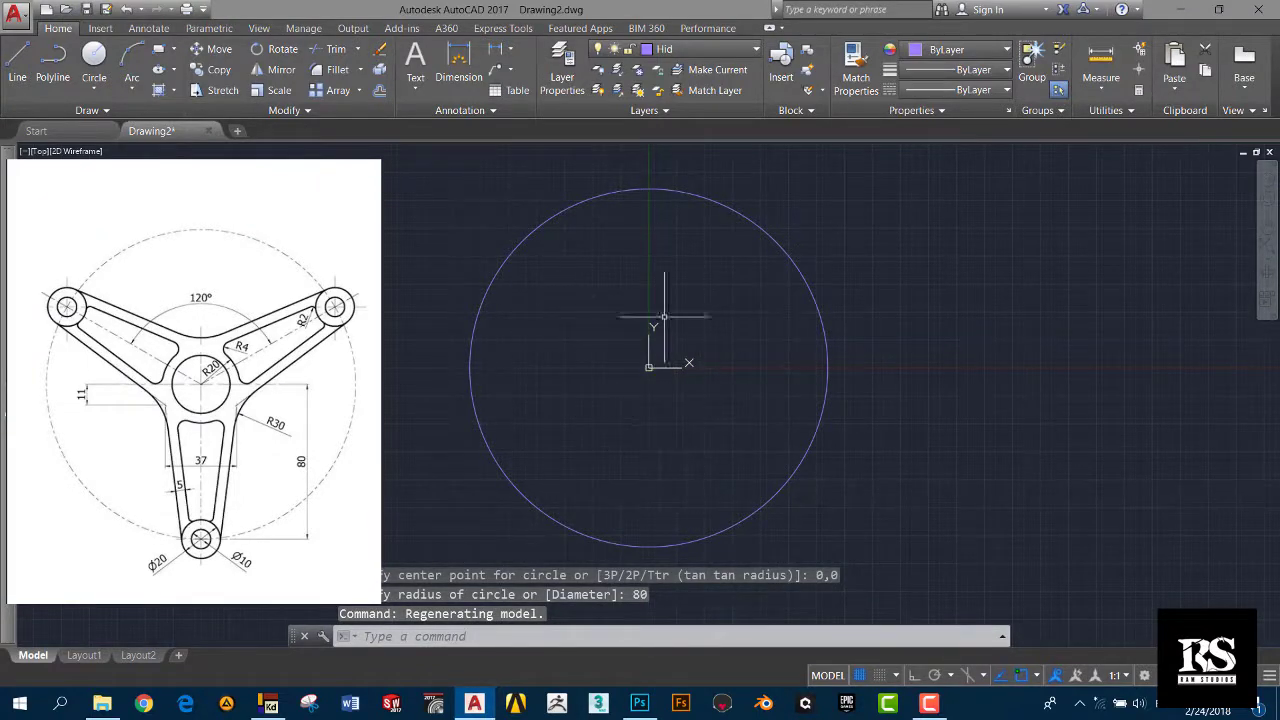
click(218, 470)
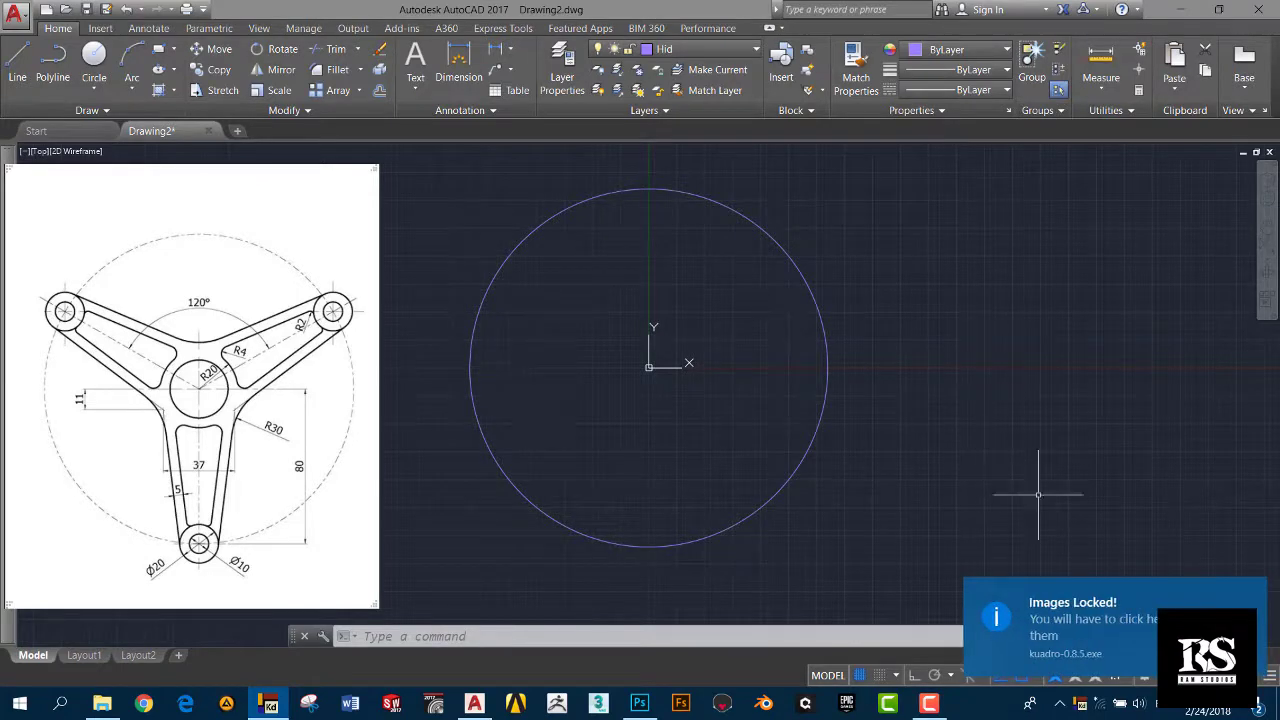
Step: Draw a vertical line from the circle centre down past the circle, with Snap and Ortho on
click(869, 483)
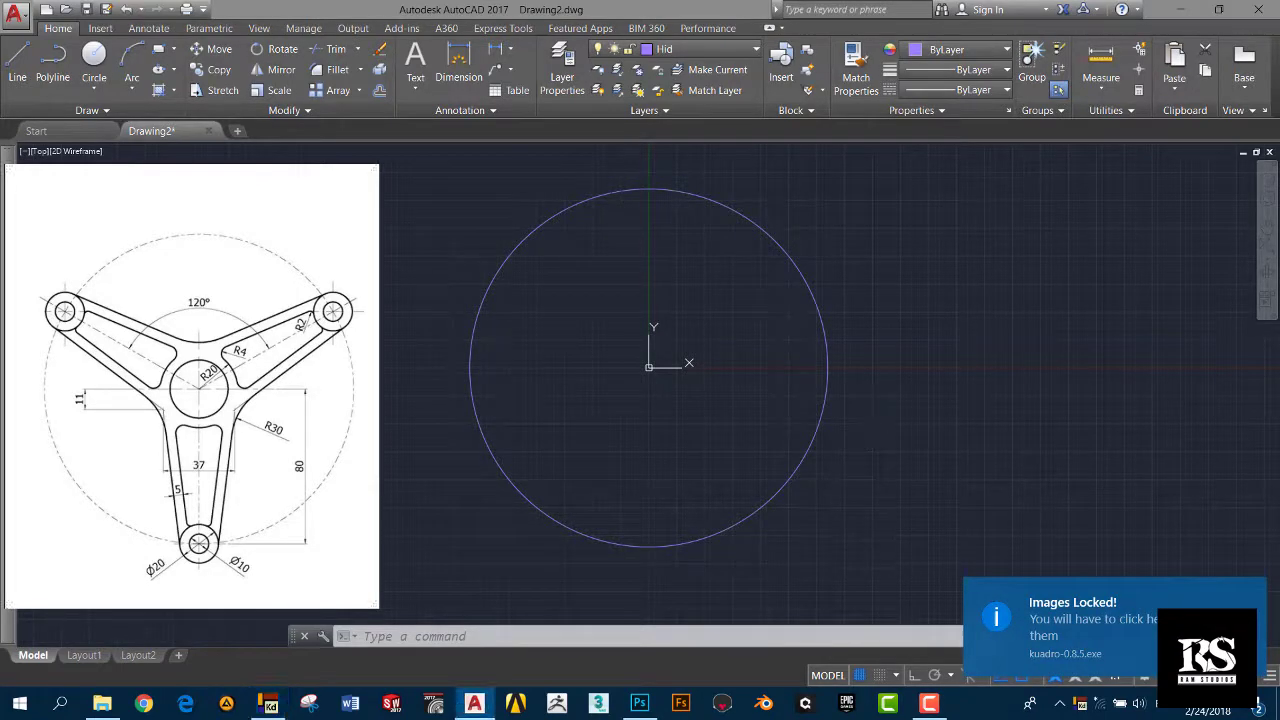
text(l)
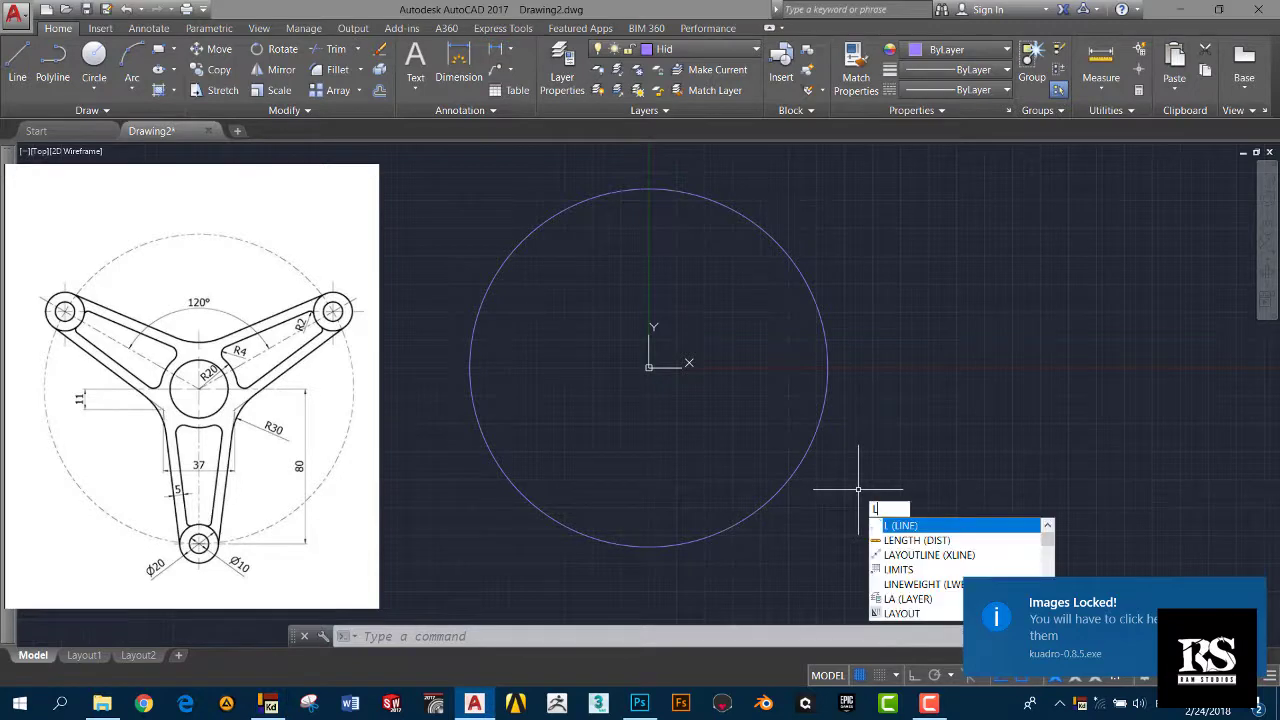
key(Return)
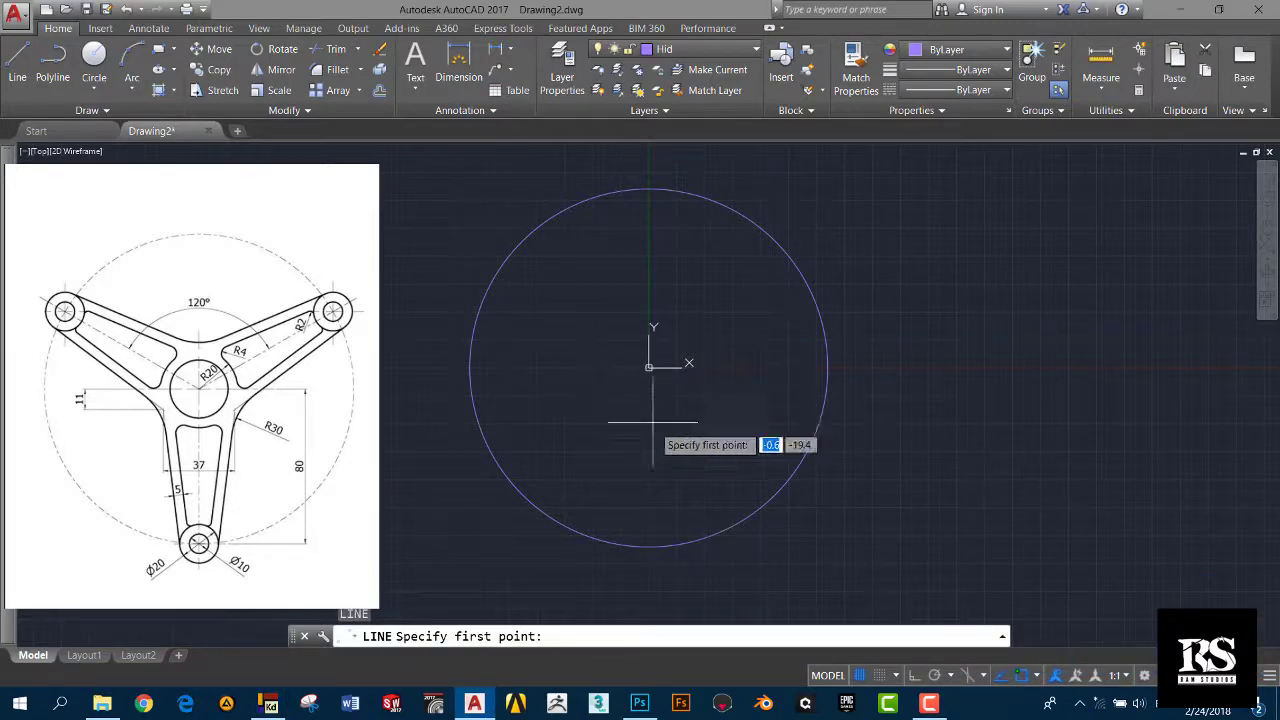
click(884, 676)
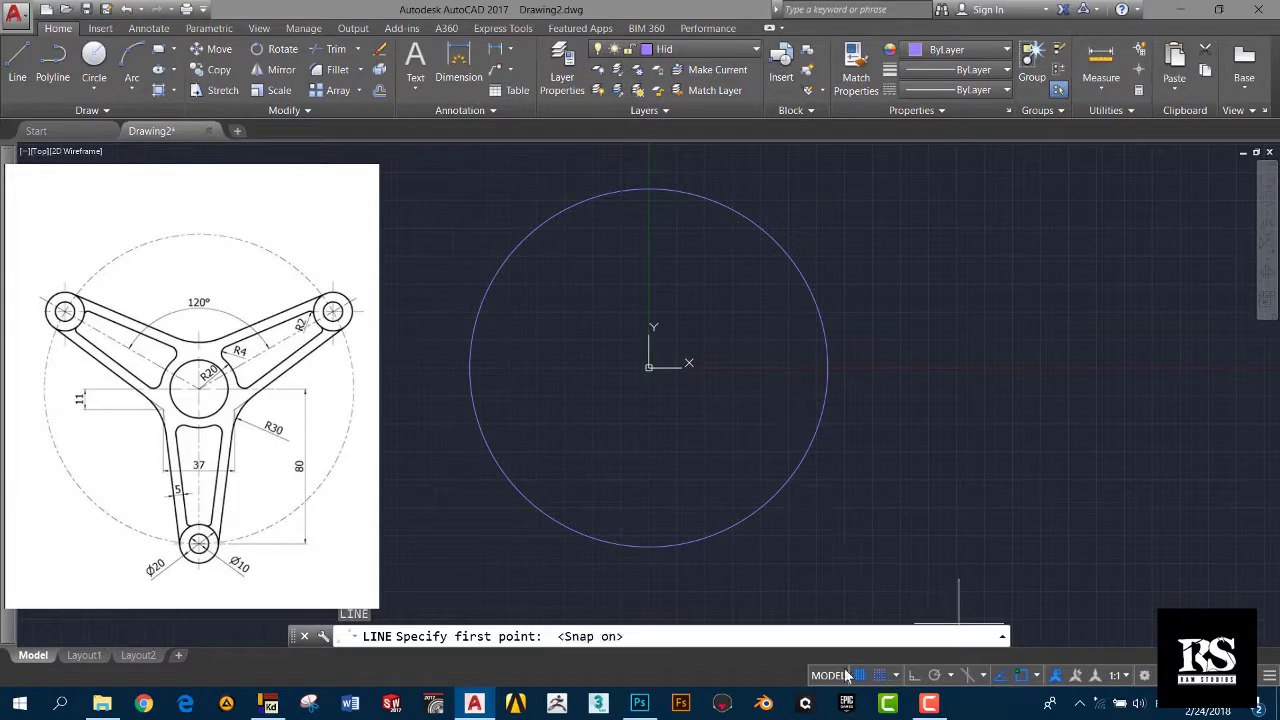
click(650, 367)
scroll(655, 360, down, 5)
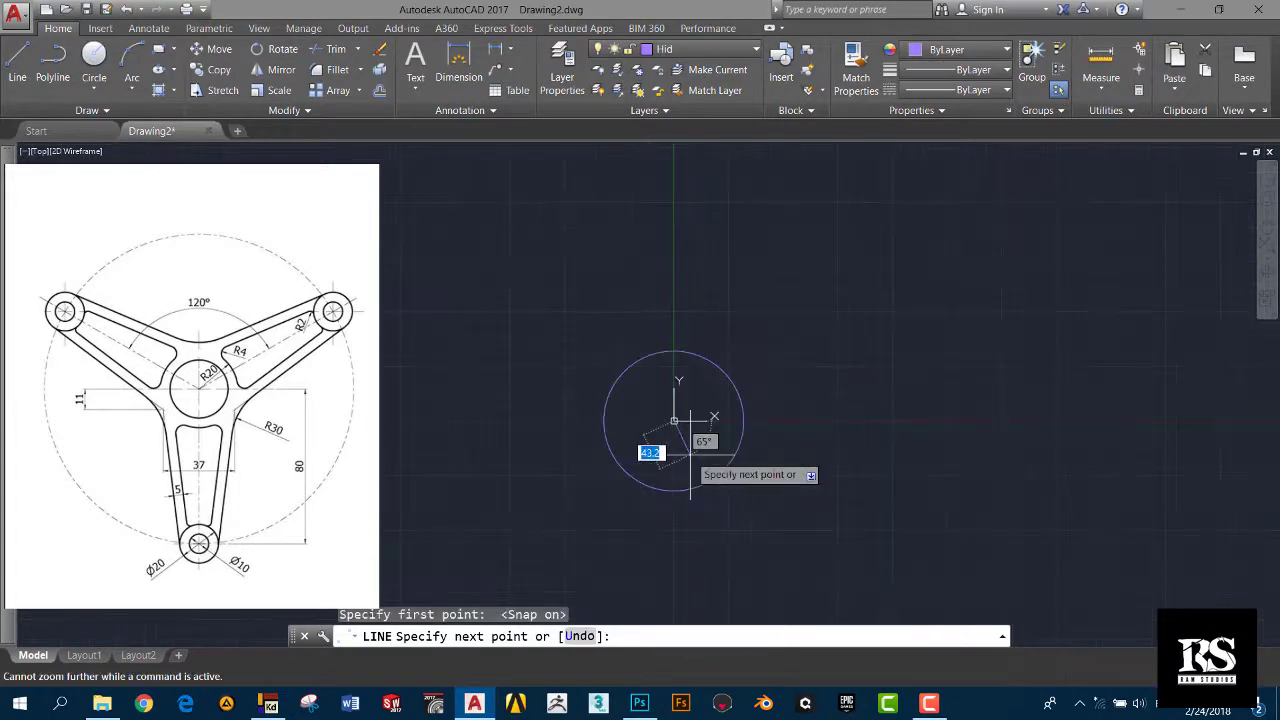
scroll(657, 400, up, 7)
scroll(665, 545, down, 2)
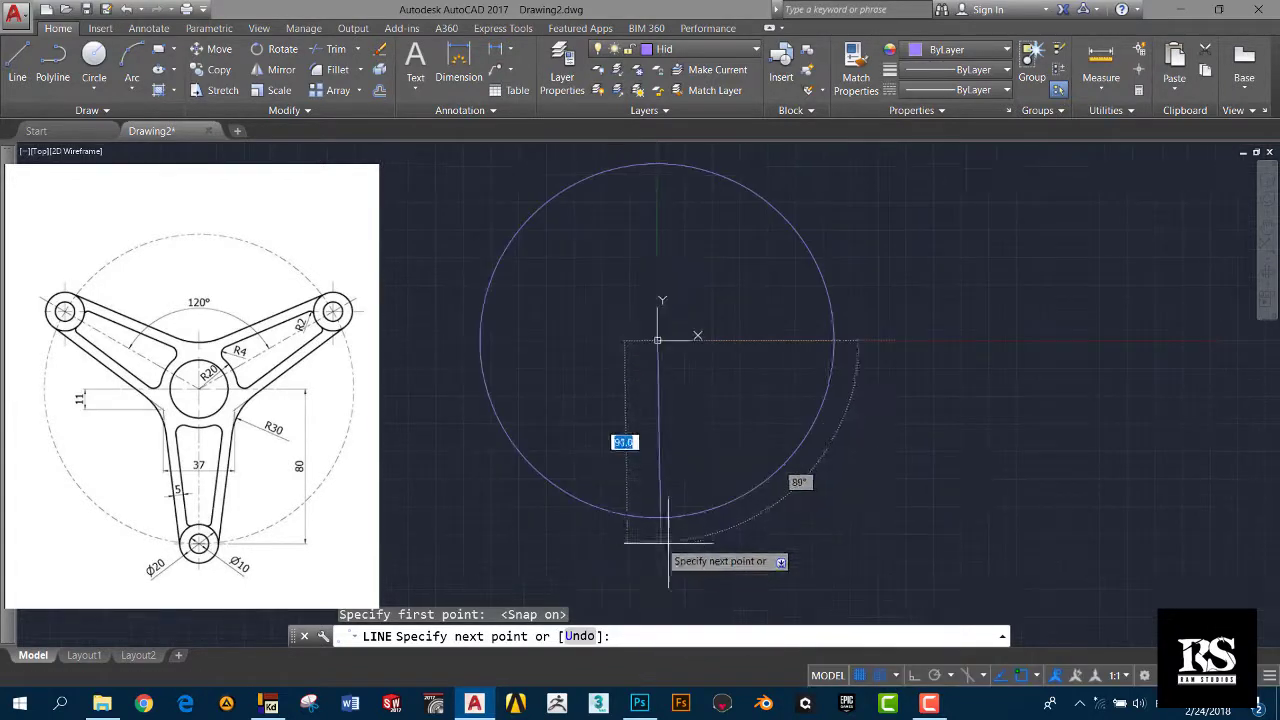
click(914, 675)
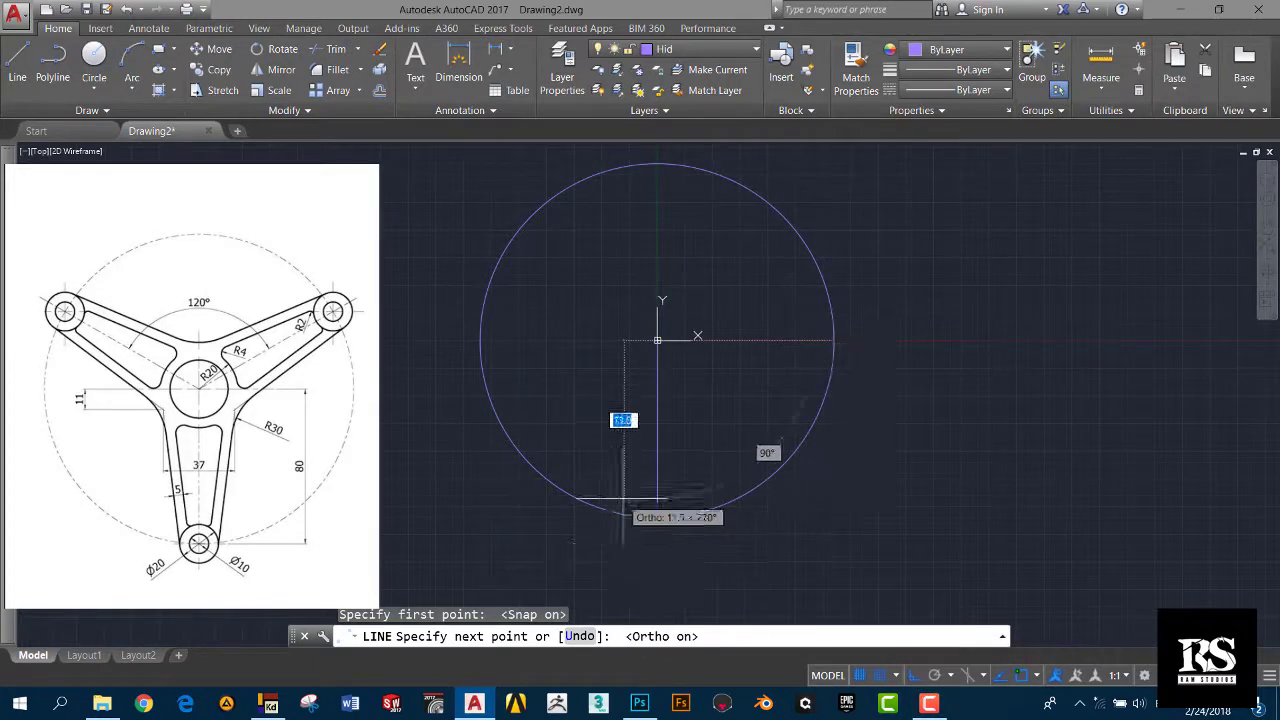
click(657, 578)
key(Return)
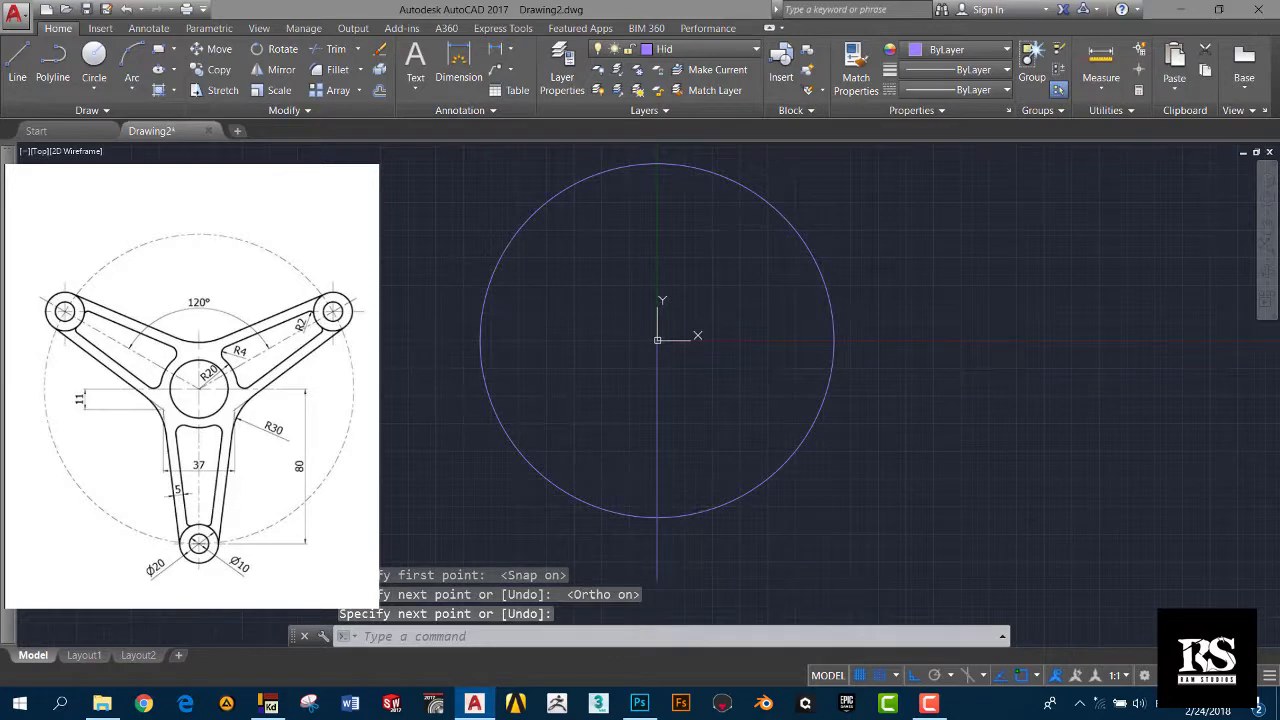
Step: Unlock the reference image and move it off the drawing tabs, cancelling the pending line
key(Return)
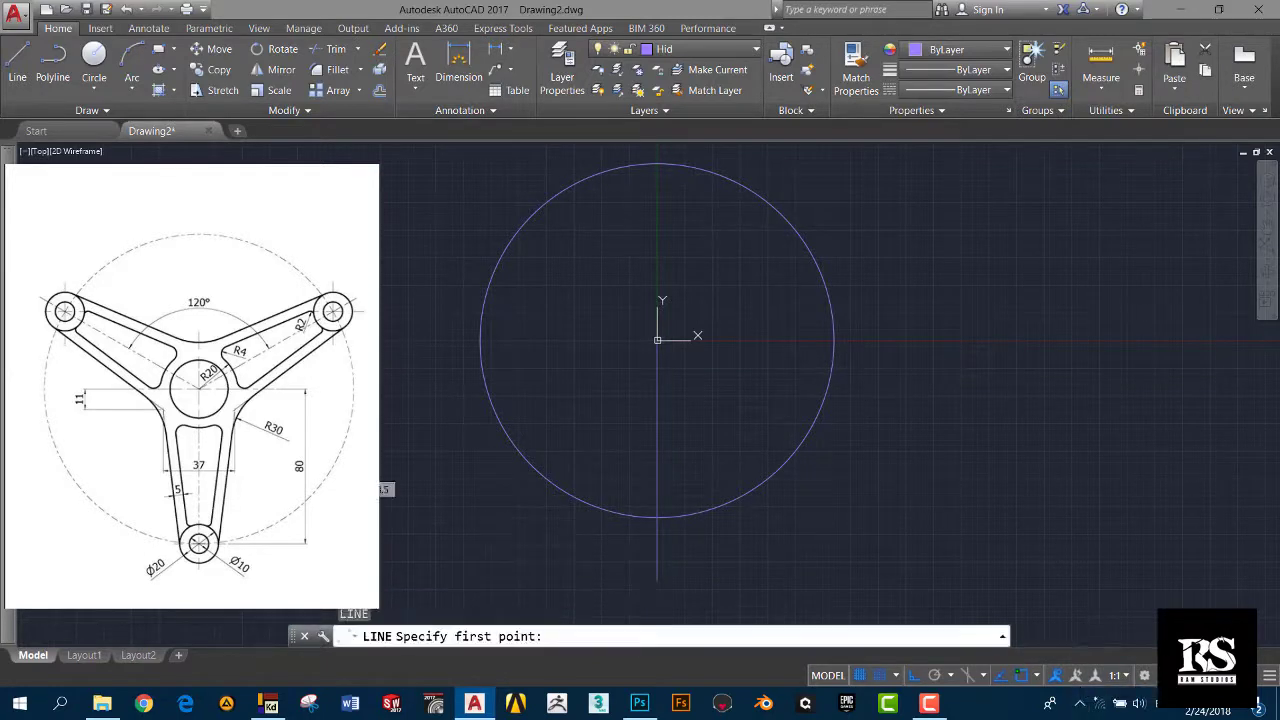
click(1080, 704)
right_click(1080, 636)
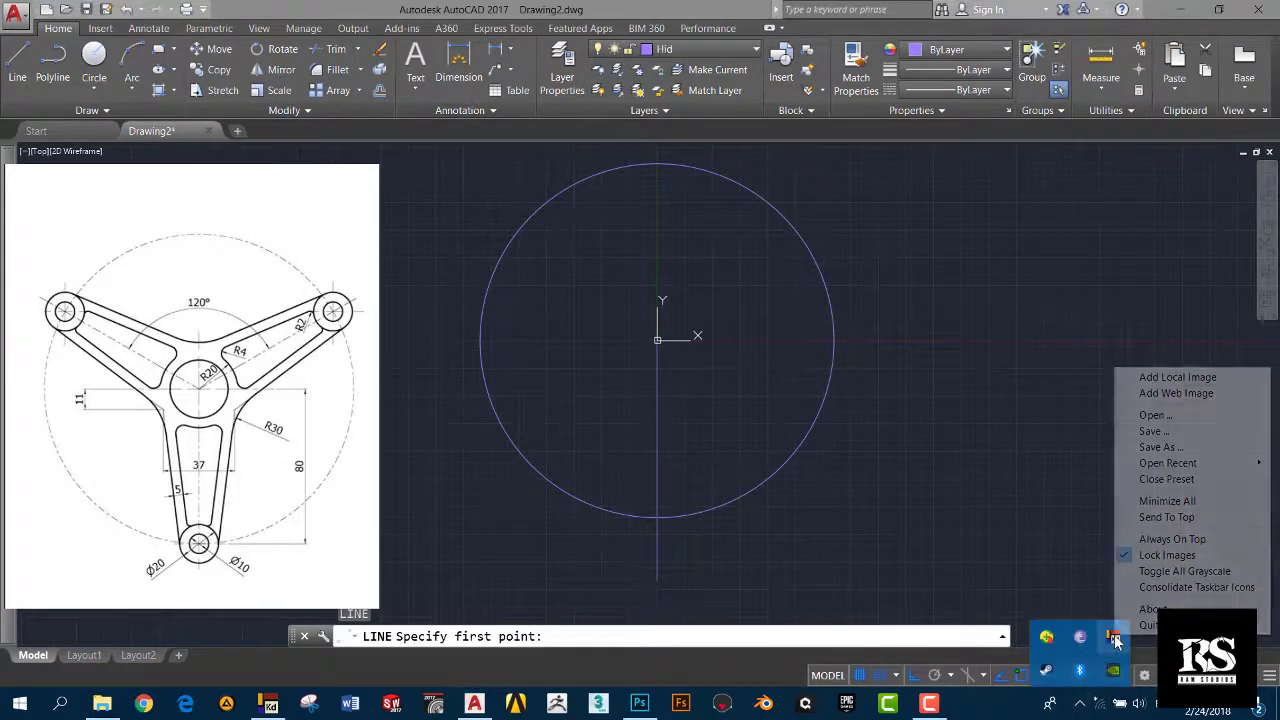
click(1150, 566)
click(362, 405)
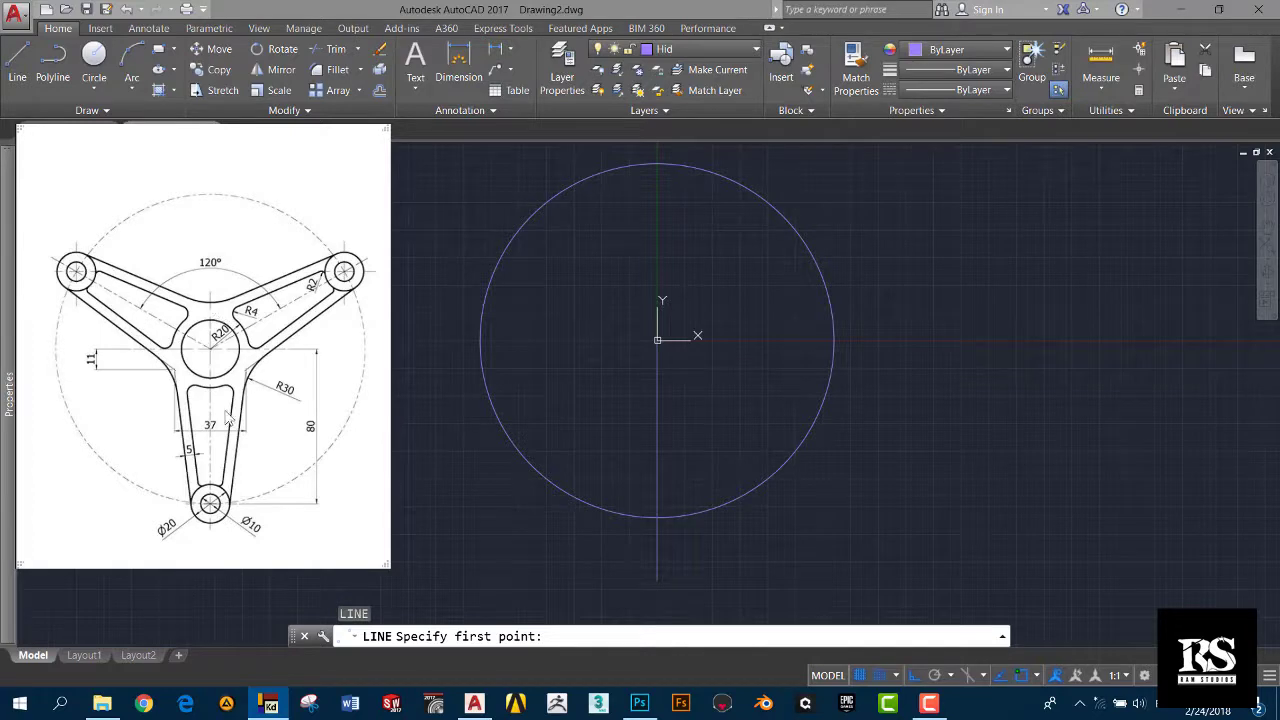
scroll(862, 455, down, 2)
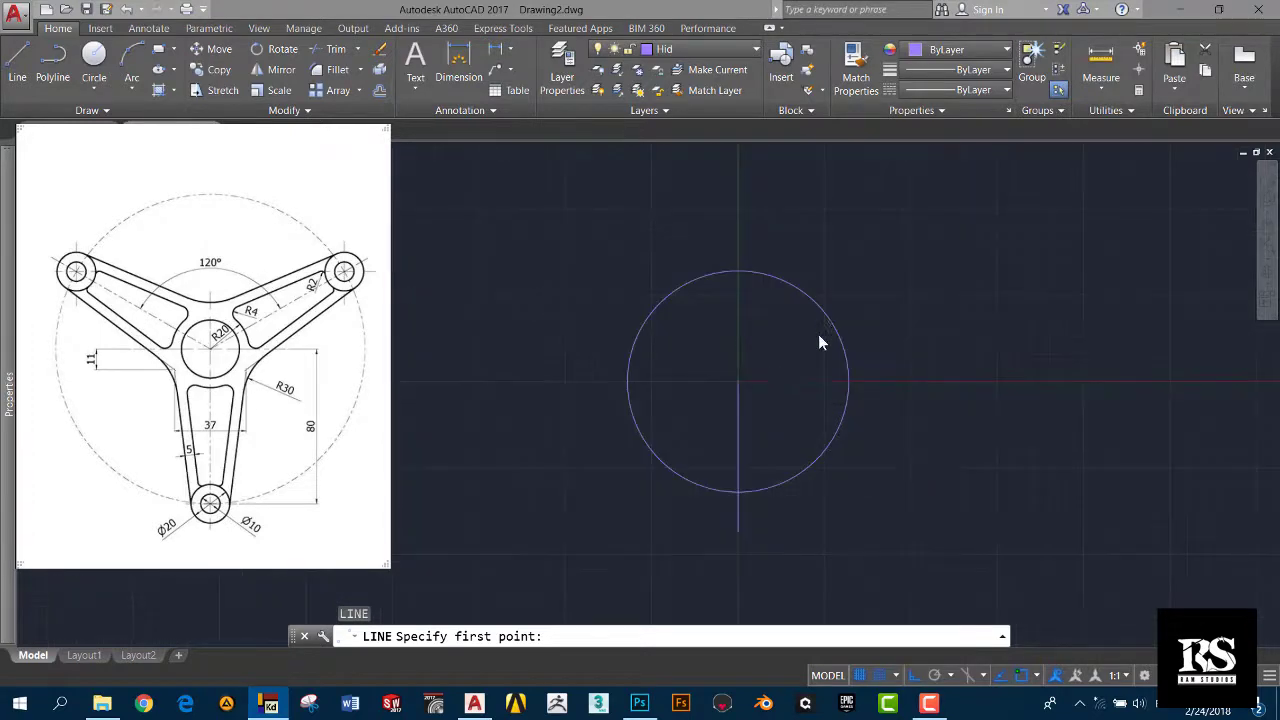
scroll(816, 338, up, 2)
drag(270, 222, 297, 246)
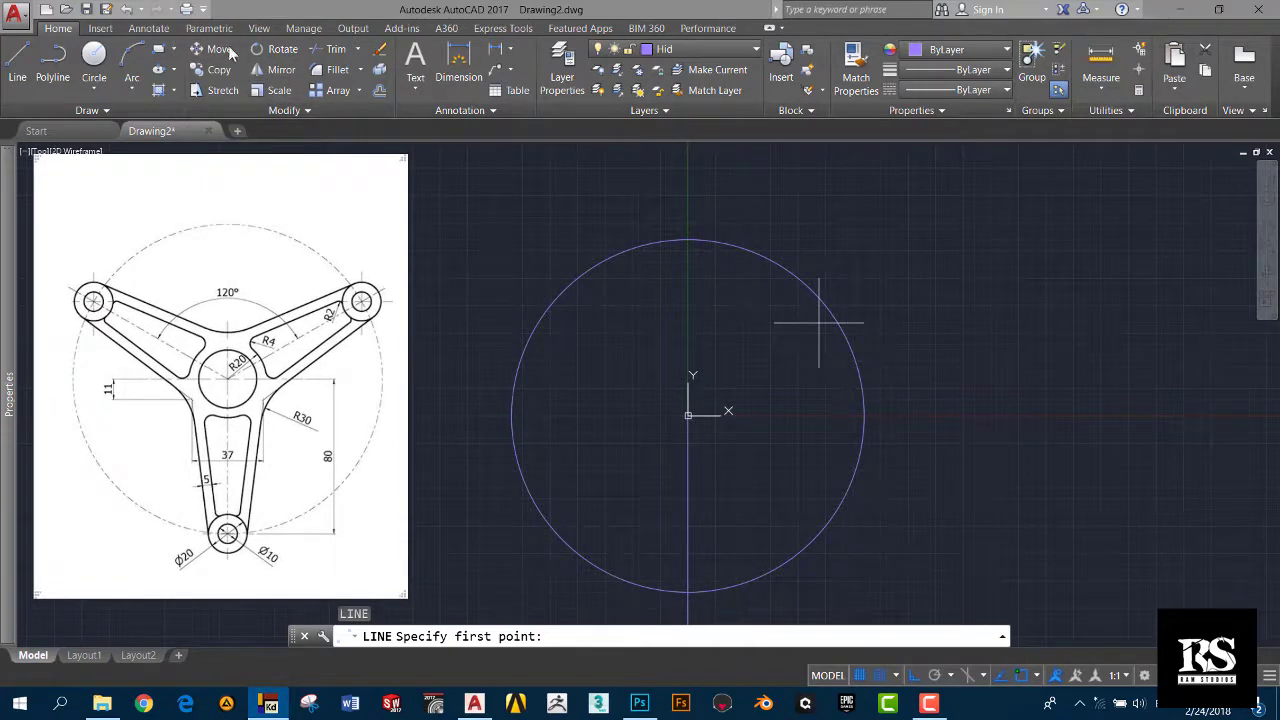
mouse_move(231, 247)
mouse_down()
mouse_move(207, 257)
mouse_move(229, 243)
mouse_up()
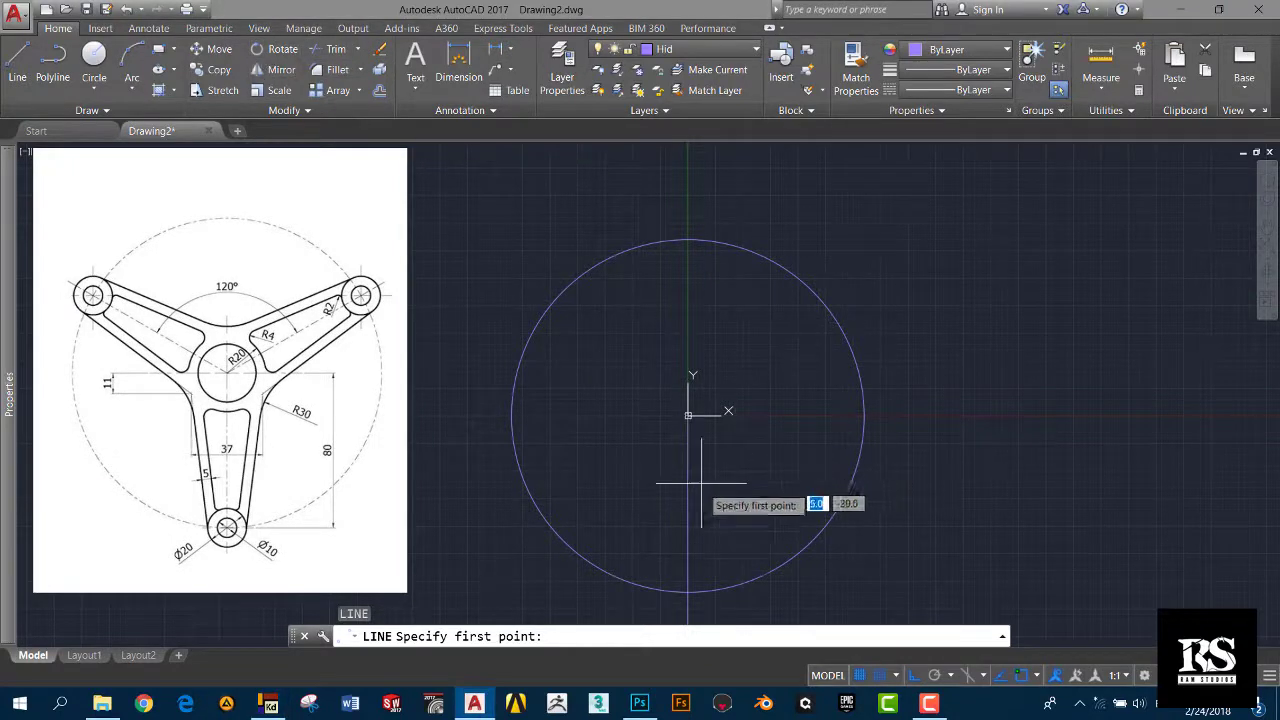
key(Escape)
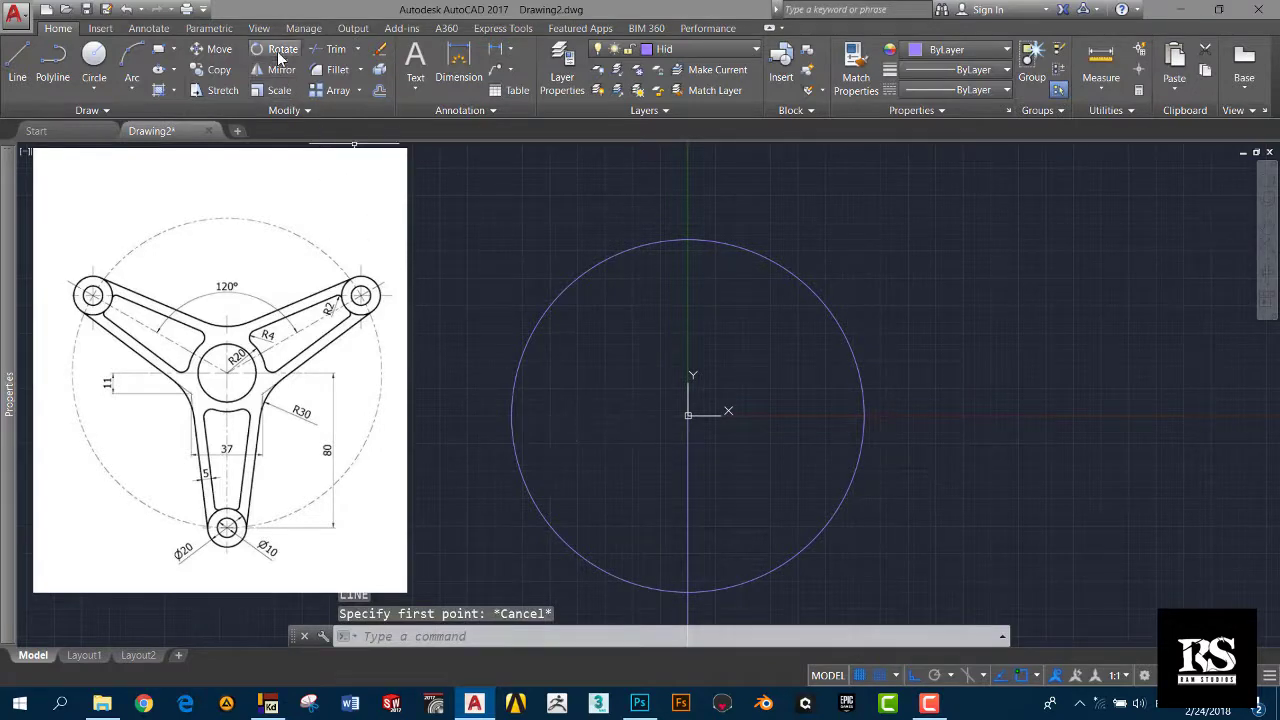
Step: Rotate the vertical line 120° about the circle centre, then undo it
click(276, 49)
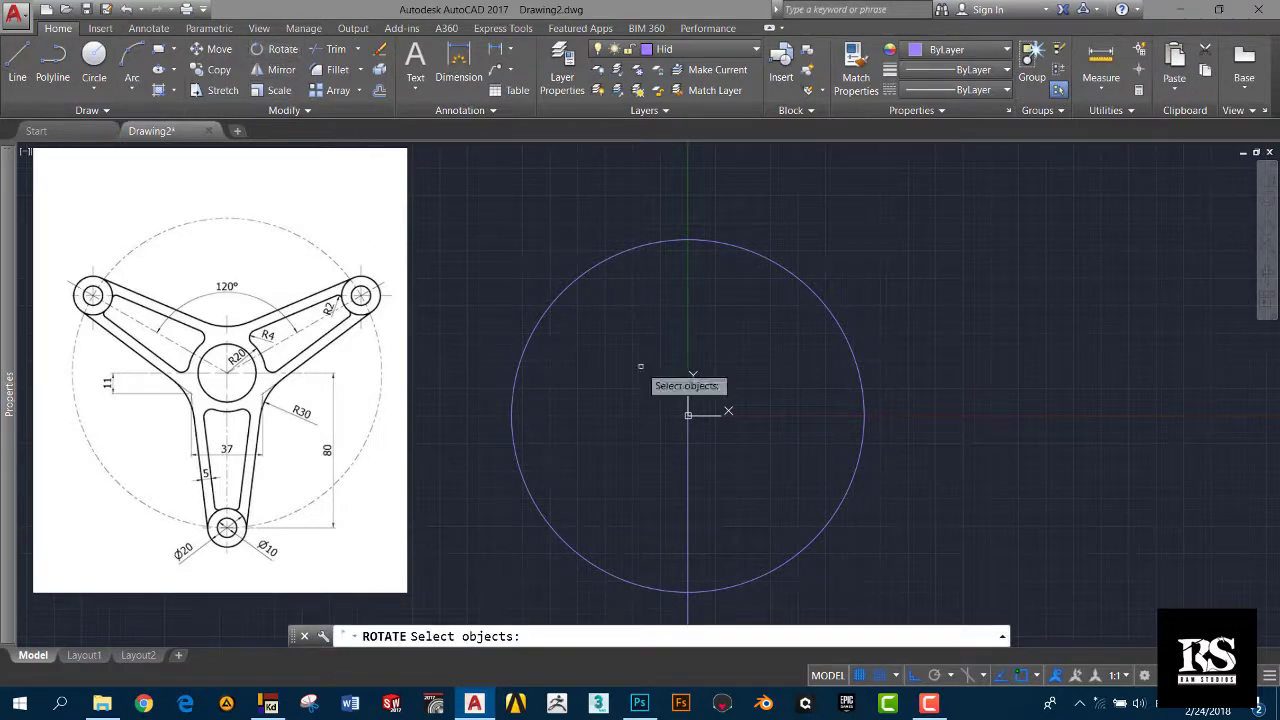
click(688, 485)
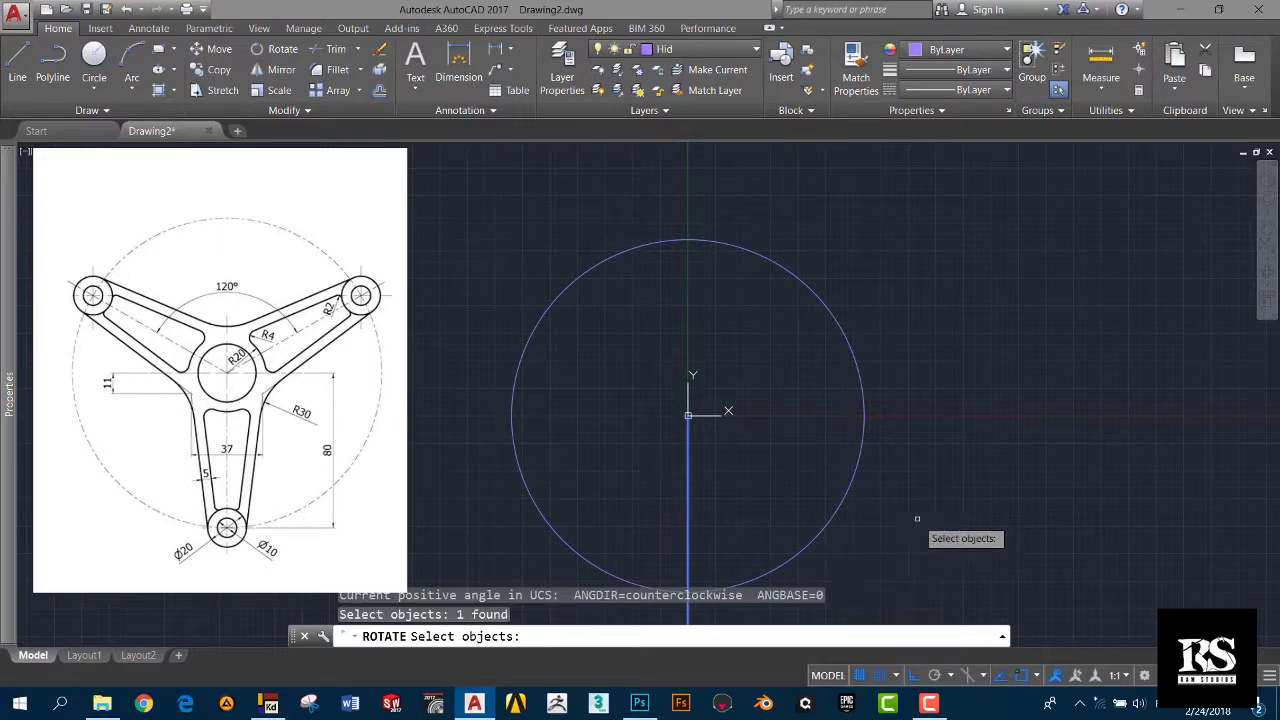
key(Return)
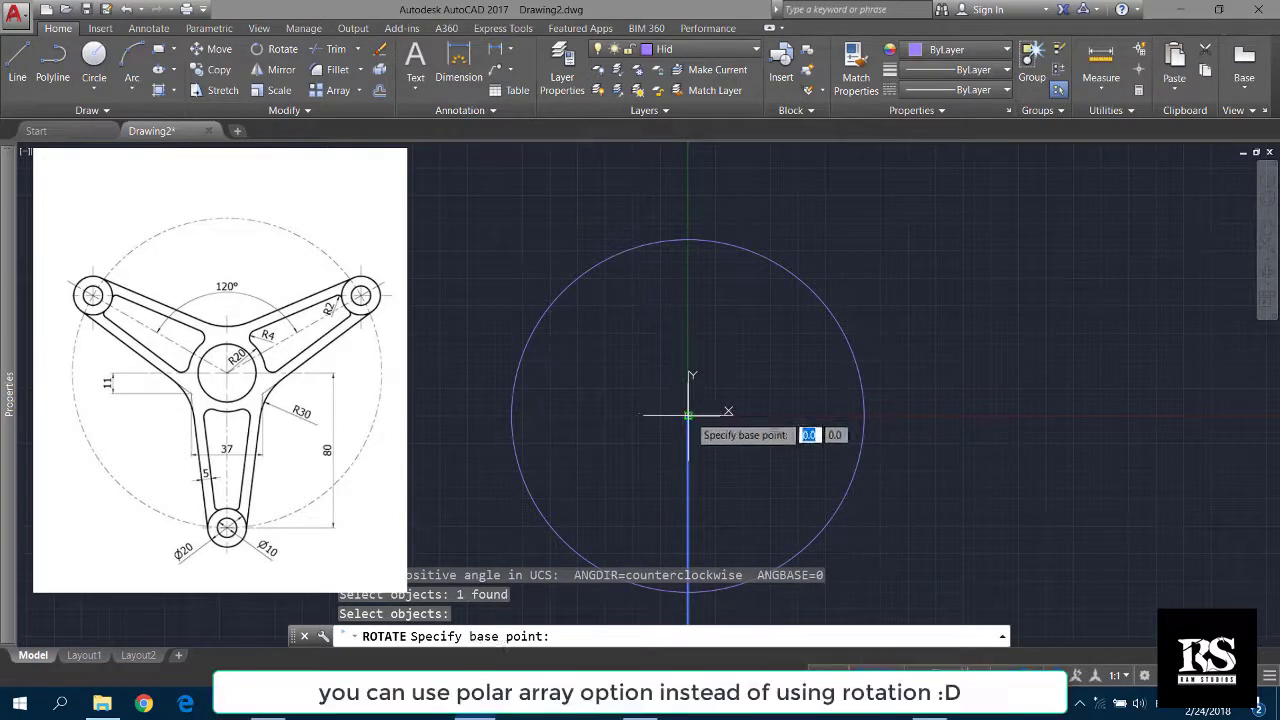
click(688, 414)
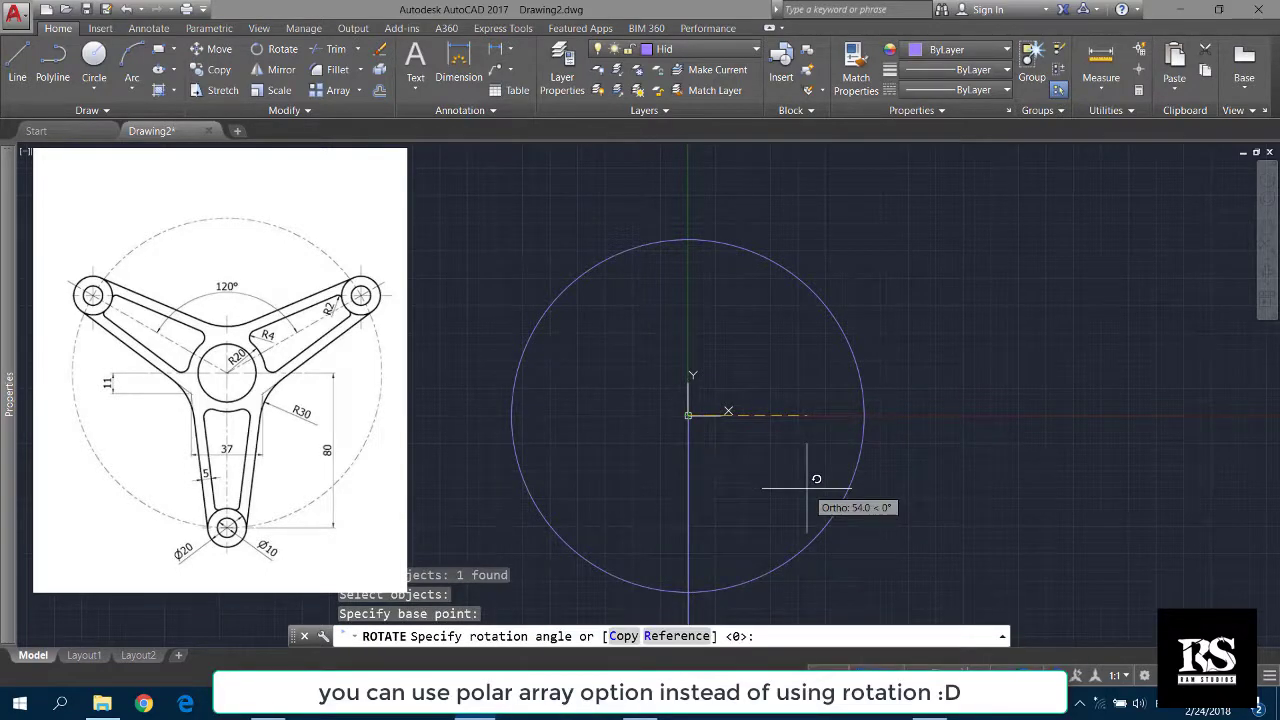
text(120)
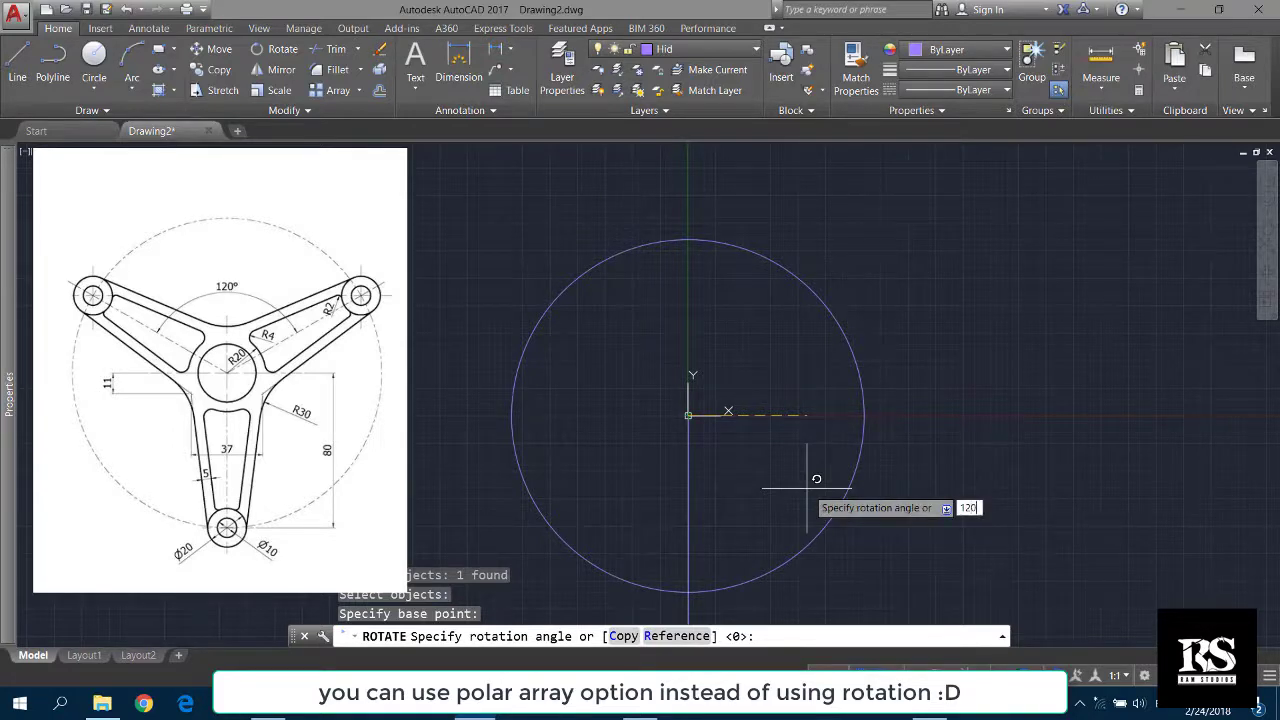
key(Return)
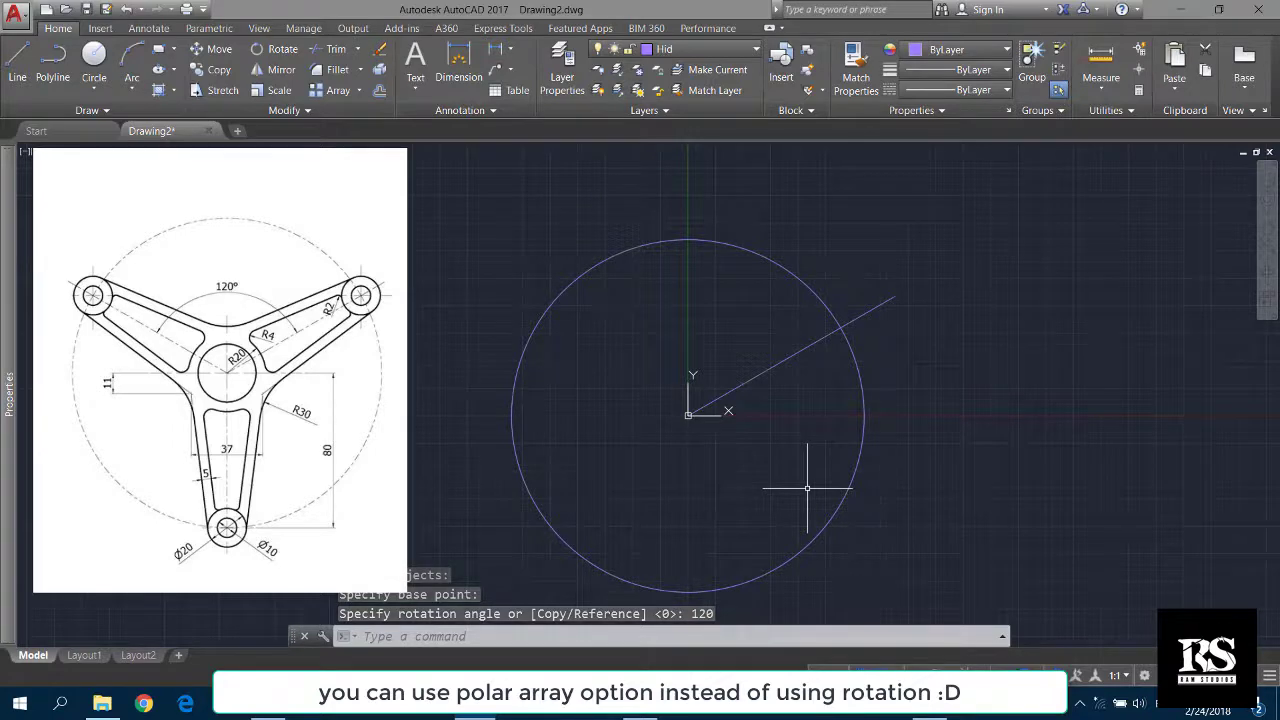
key(ctrl+z)
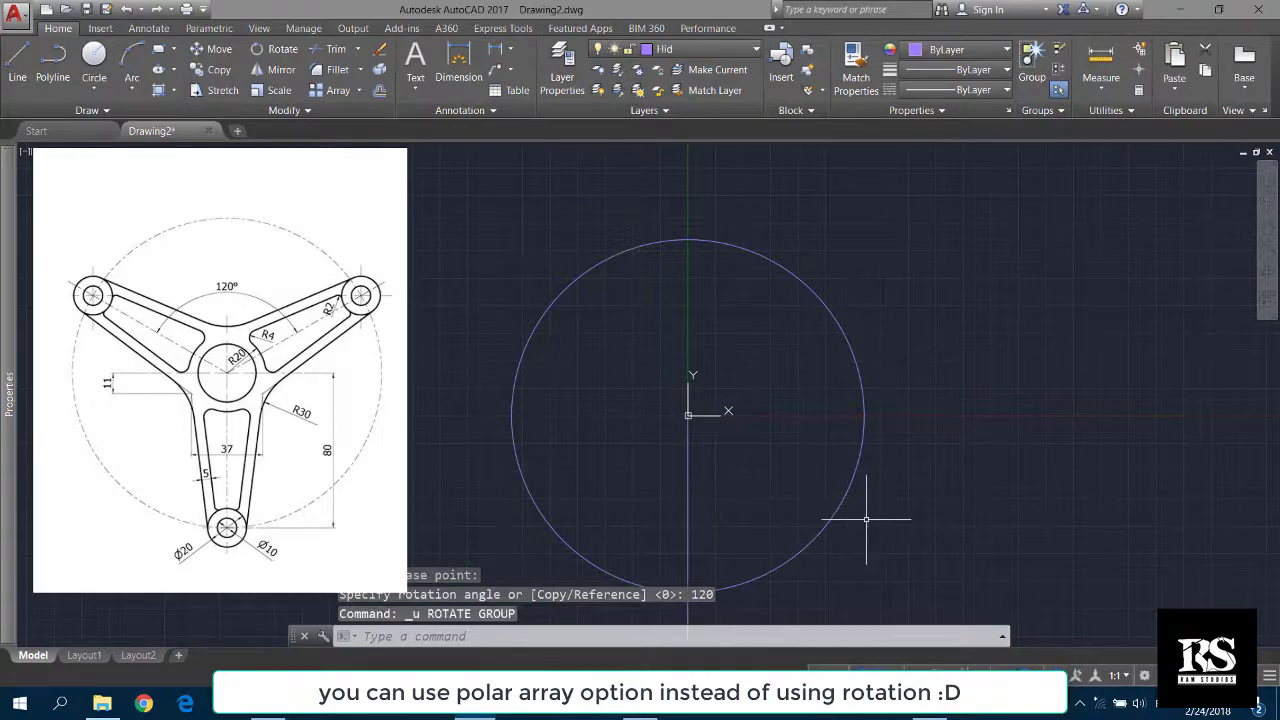
Step: With RO, rotate a copy of the vertical line 120° about the circle centre
text(RO)
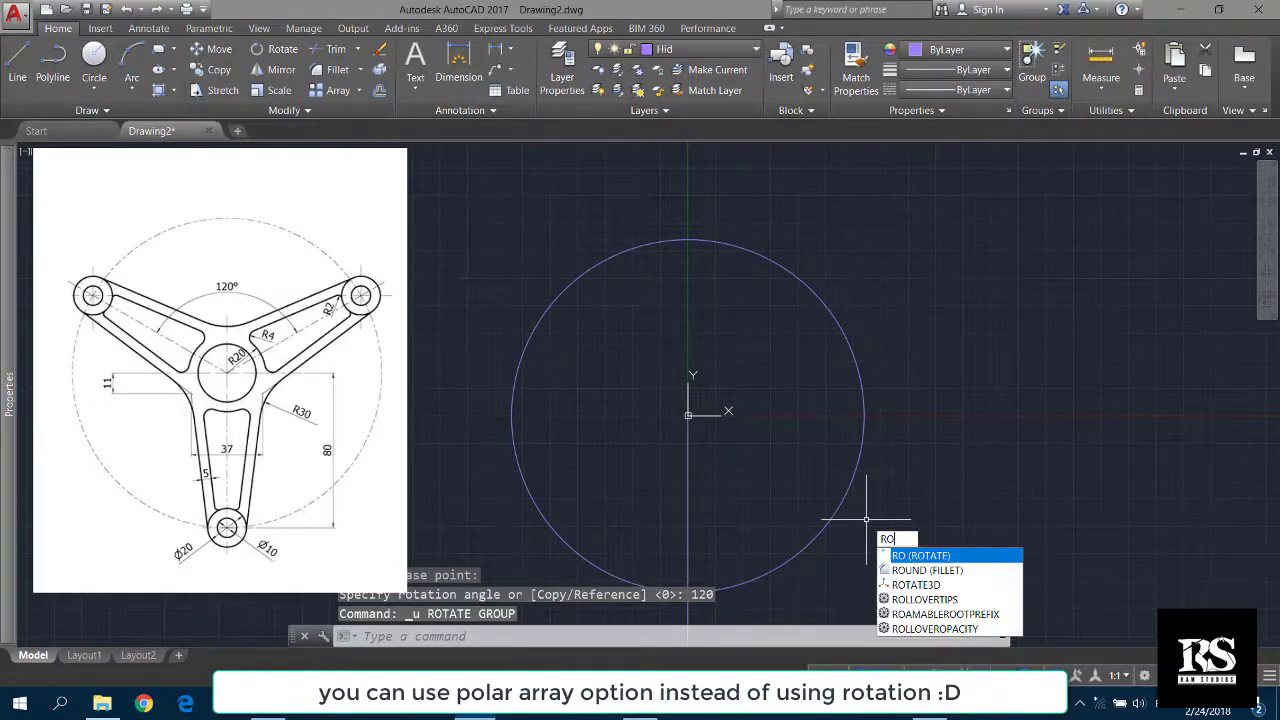
key(Return)
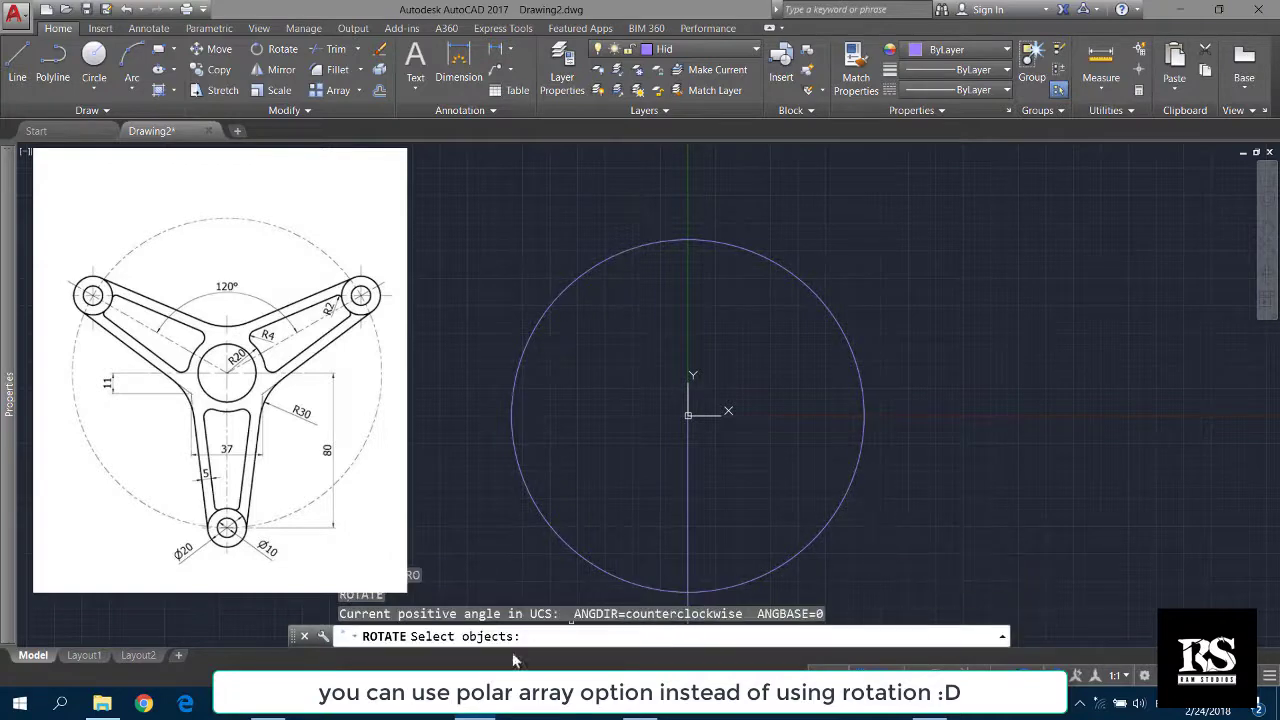
click(685, 468)
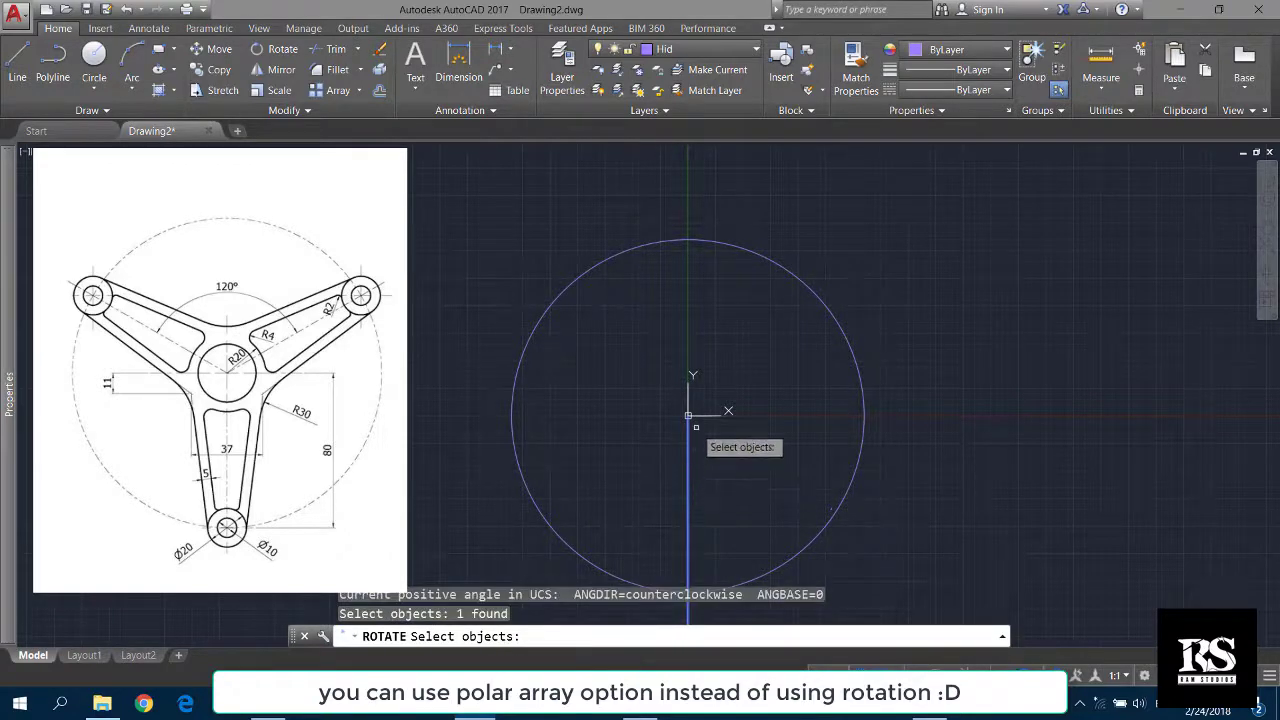
key(Return)
click(688, 414)
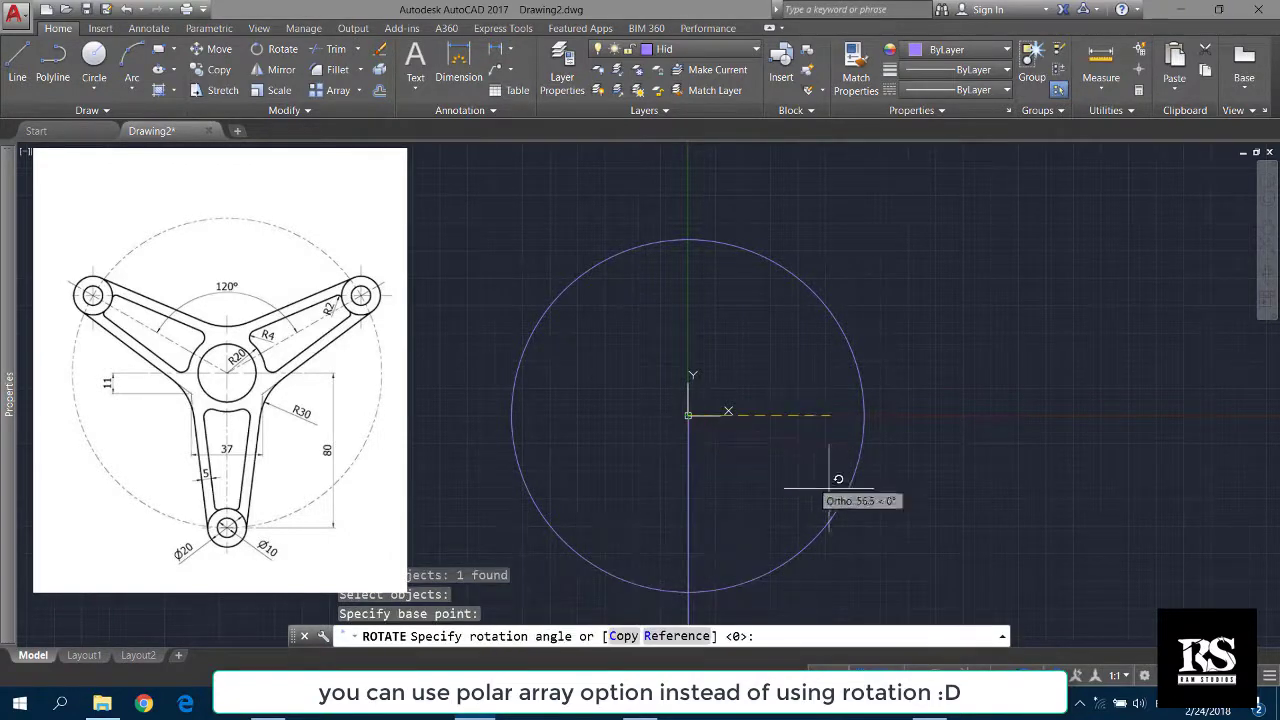
click(620, 640)
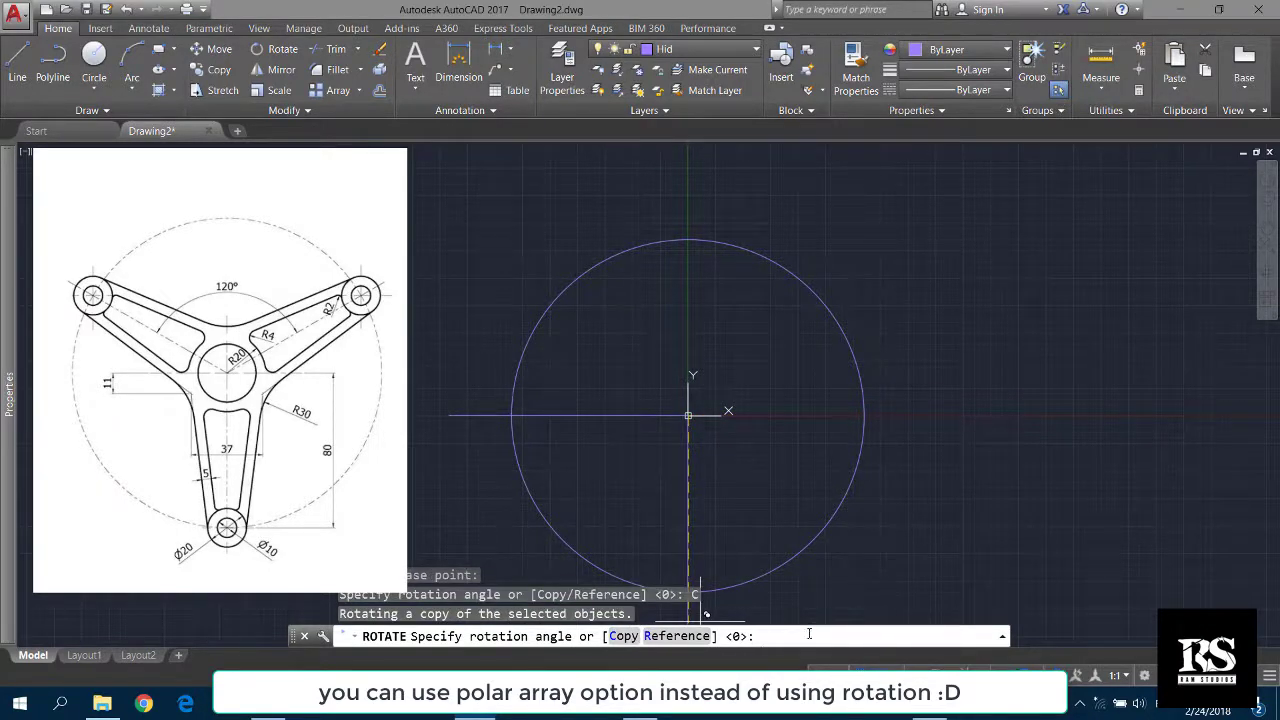
click(623, 637)
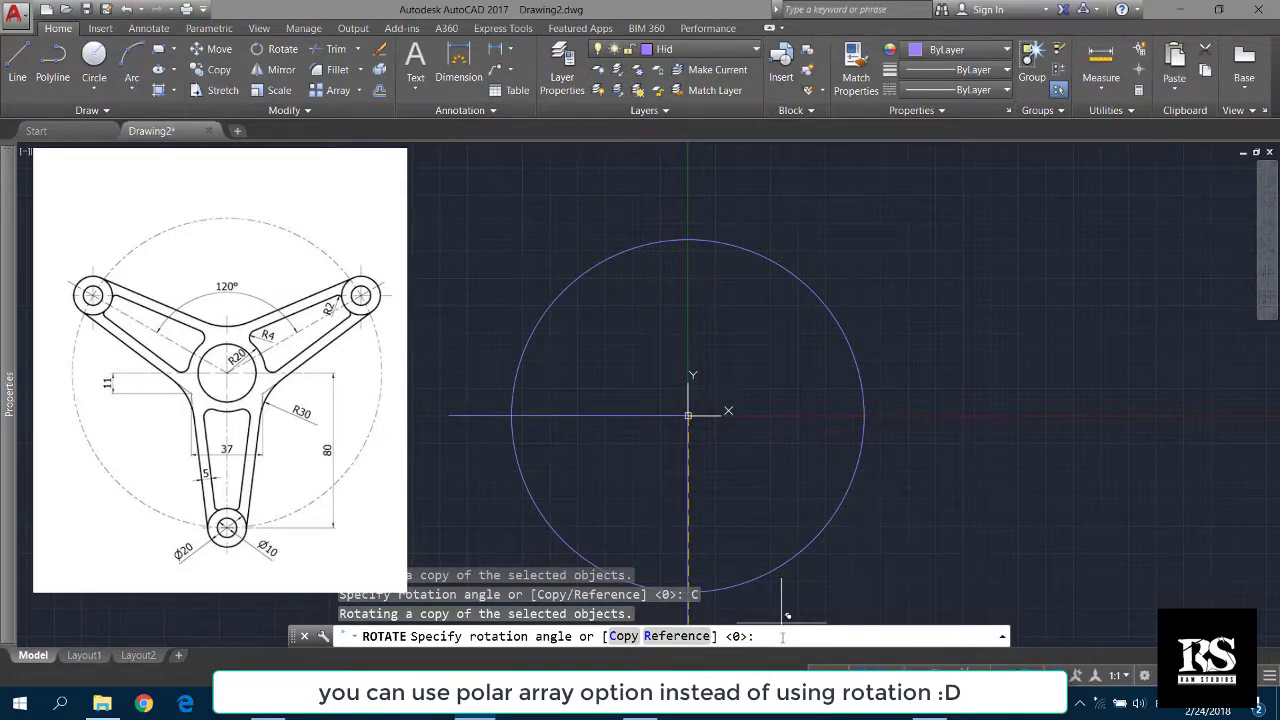
text(120)
key(Return)
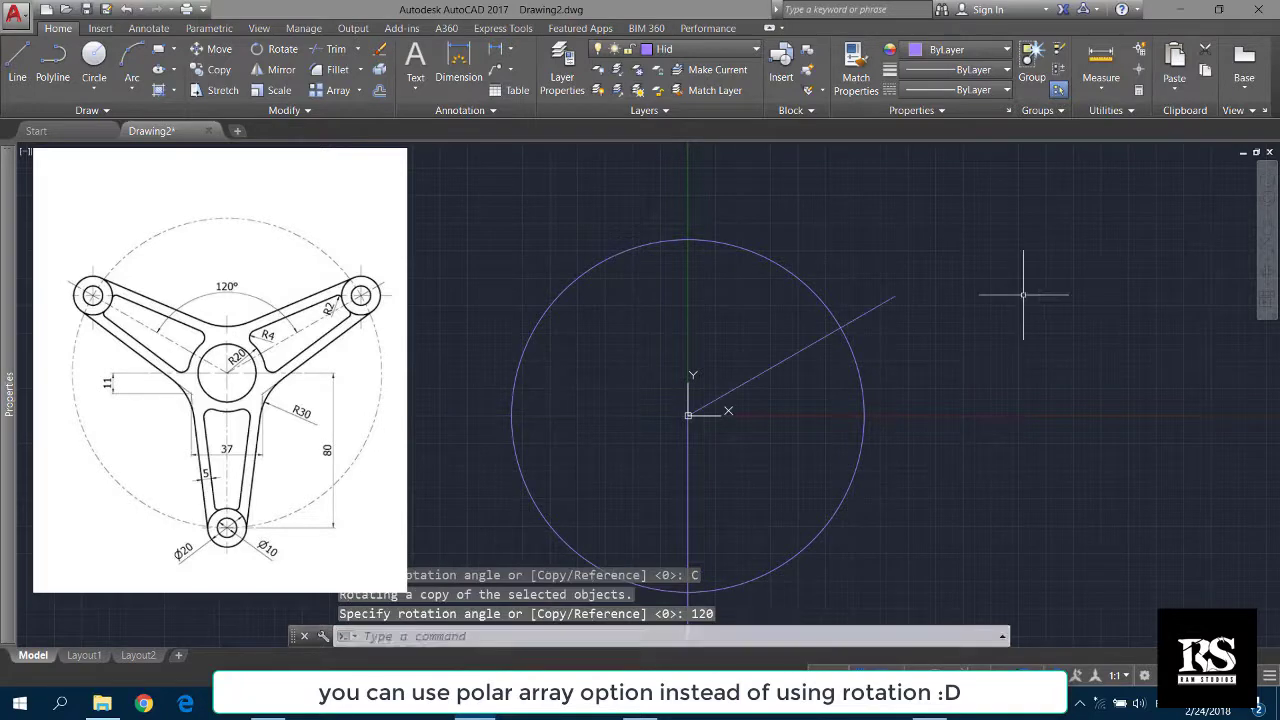
Step: Rotate a copy of the angled line another 120° about the centre, completing three spokes
key(Return)
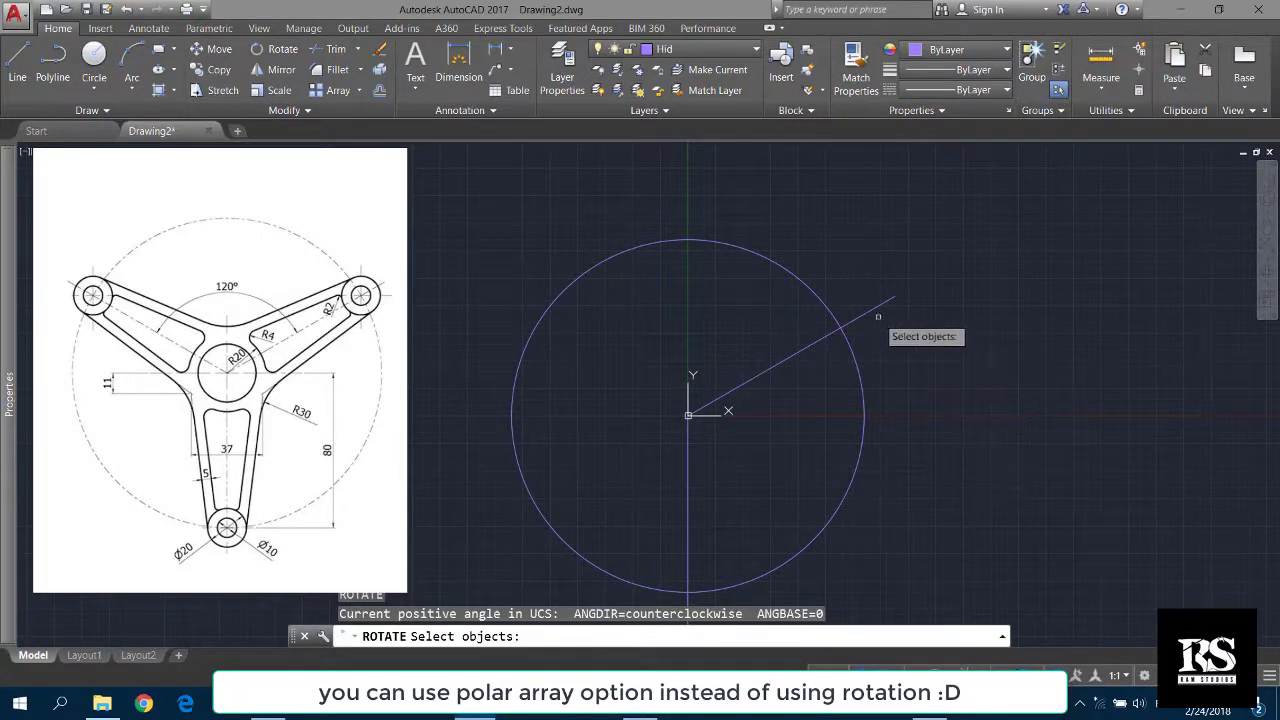
click(862, 316)
key(Return)
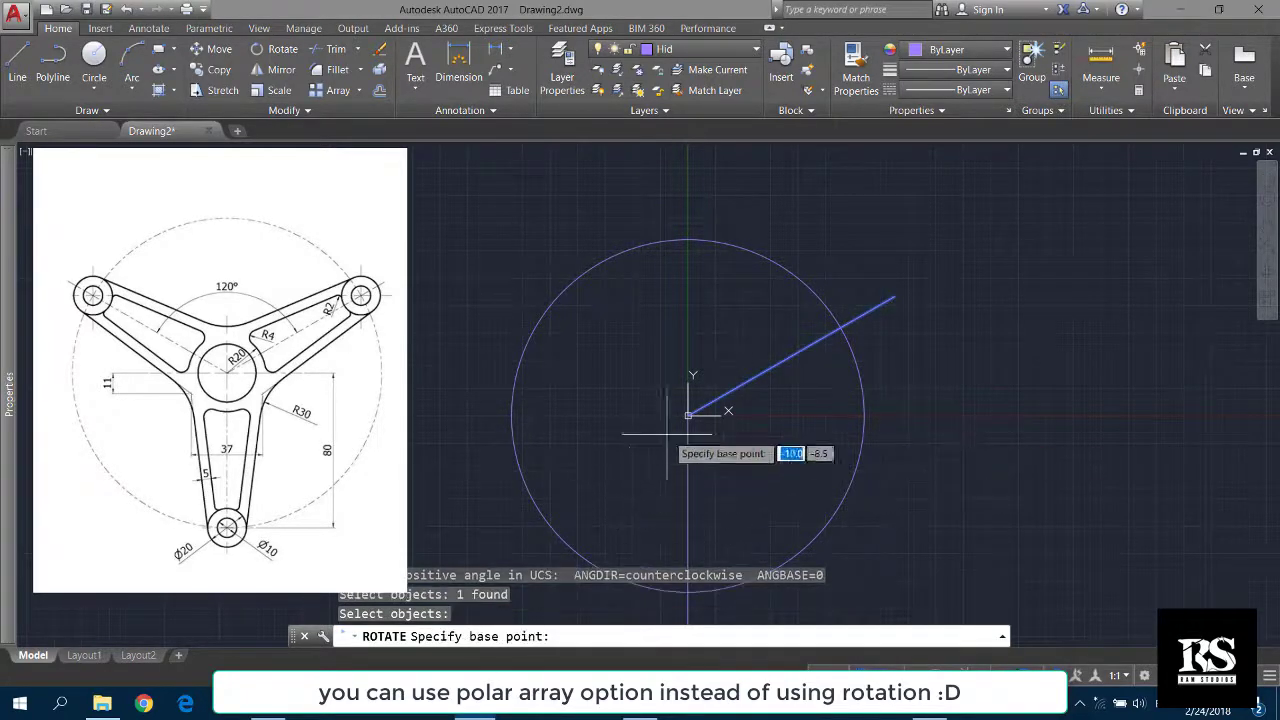
click(688, 414)
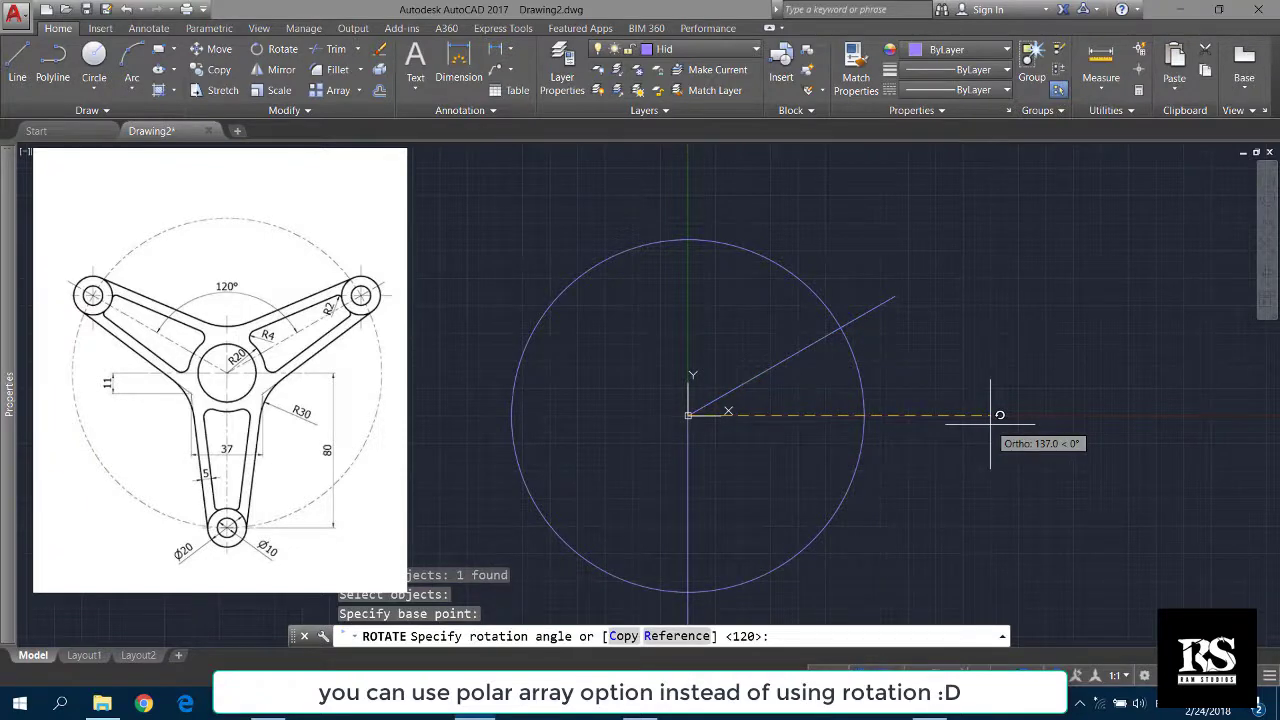
click(623, 636)
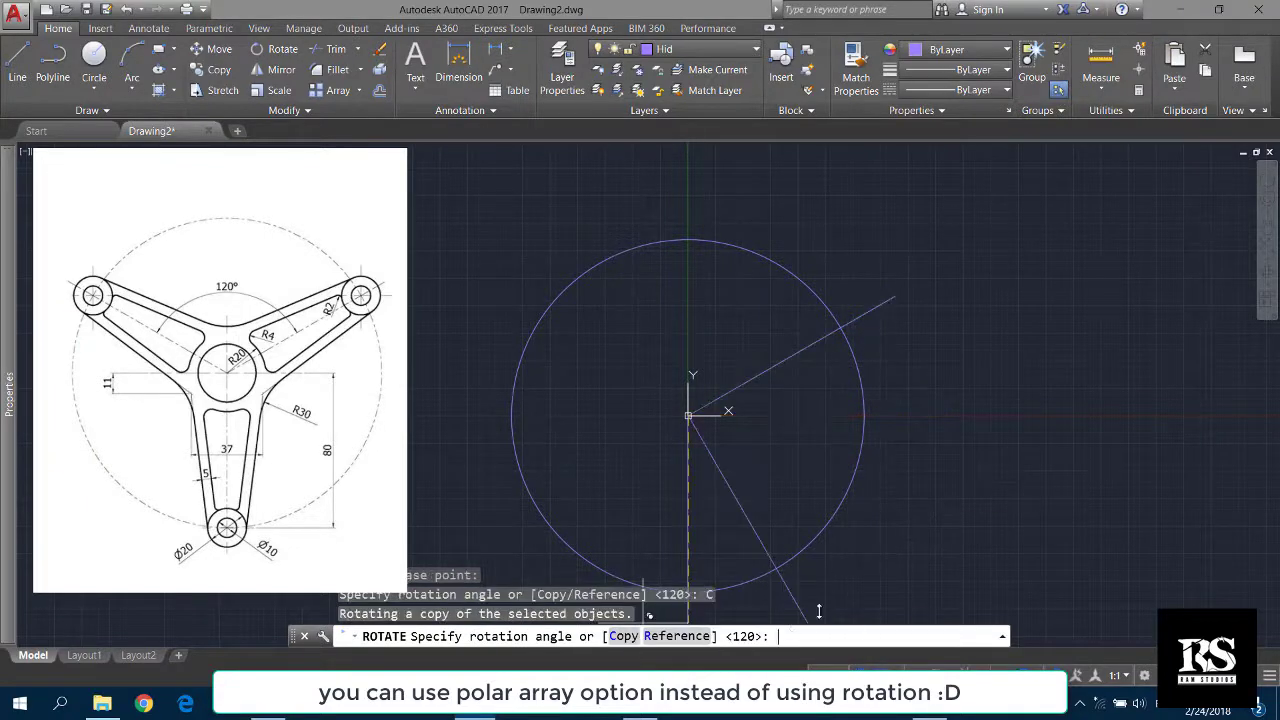
key(Return)
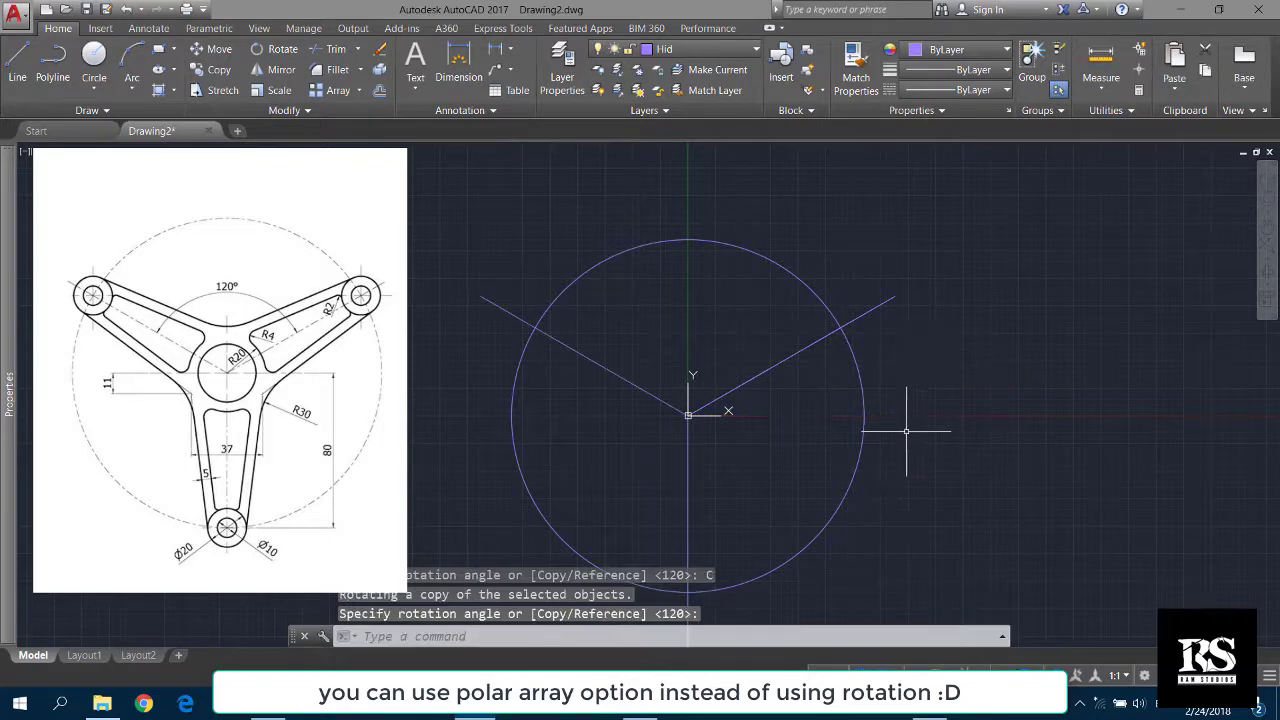
scroll(880, 440, down, 2)
scroll(700, 400, up, 2)
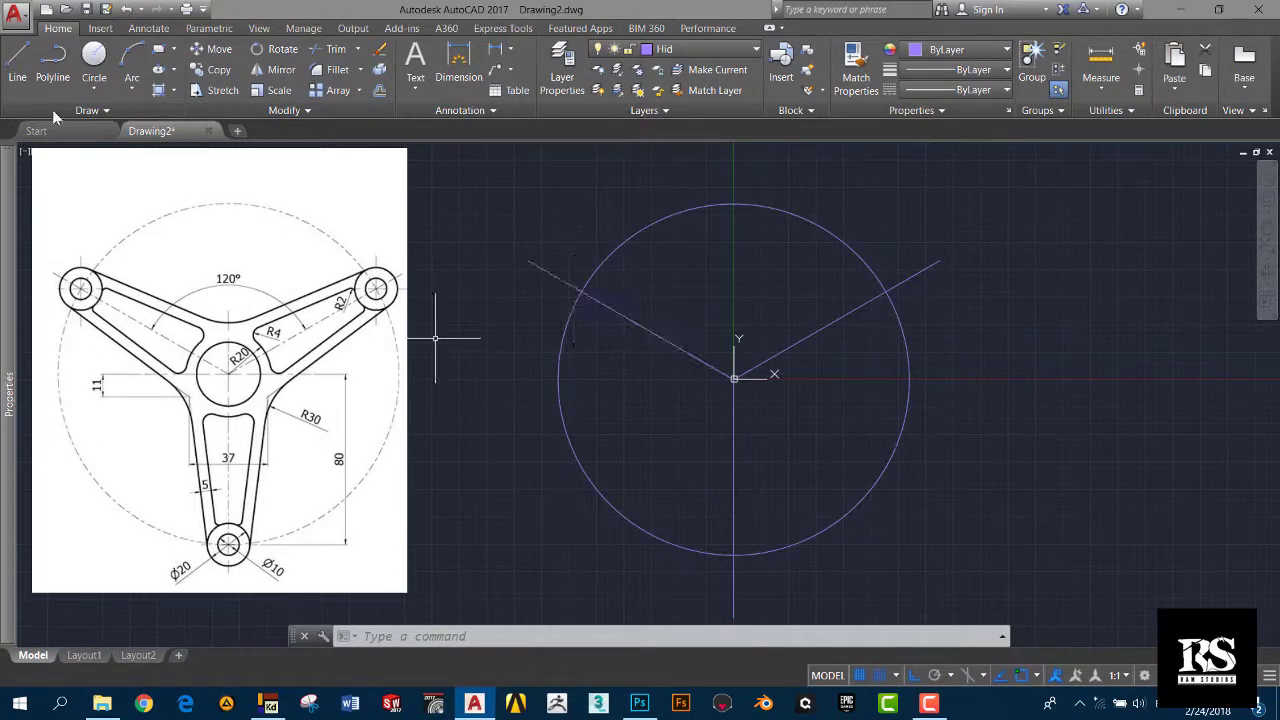
Step: Make Obj the current layer and draw radius 10 and radius 5 circles at the upper-left spoke end
text(c)
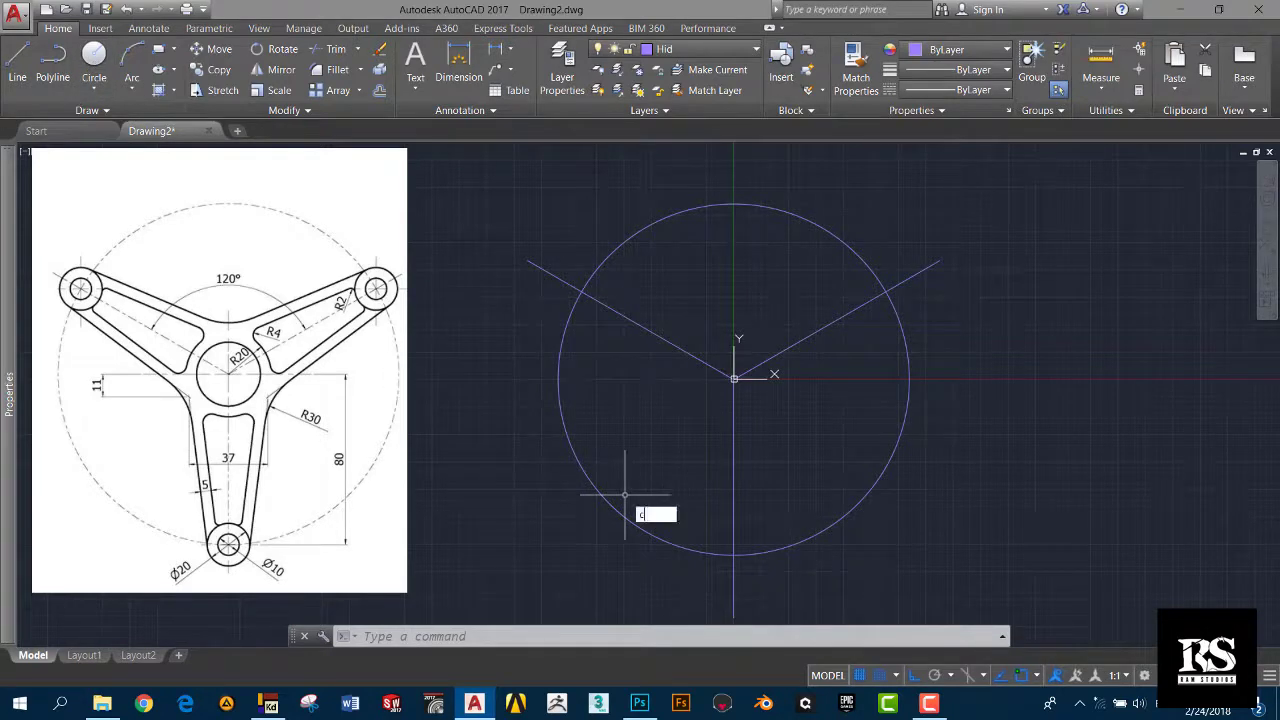
key(Return)
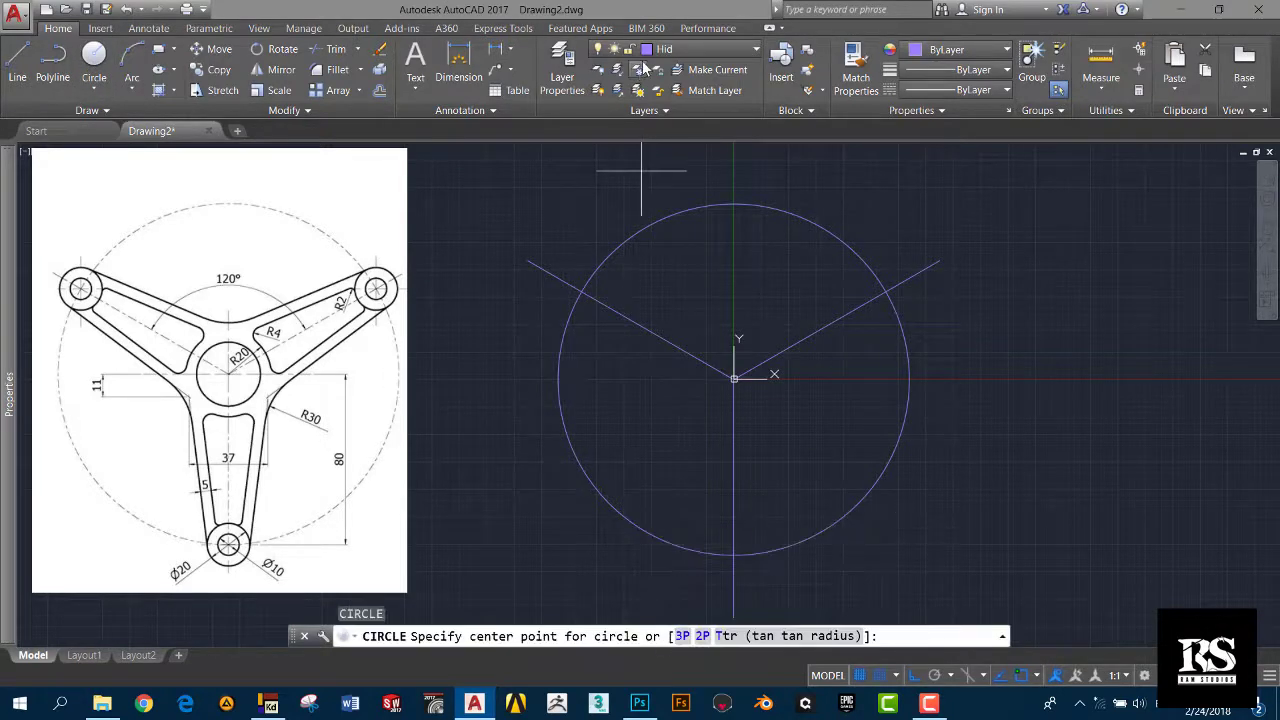
click(670, 49)
click(665, 128)
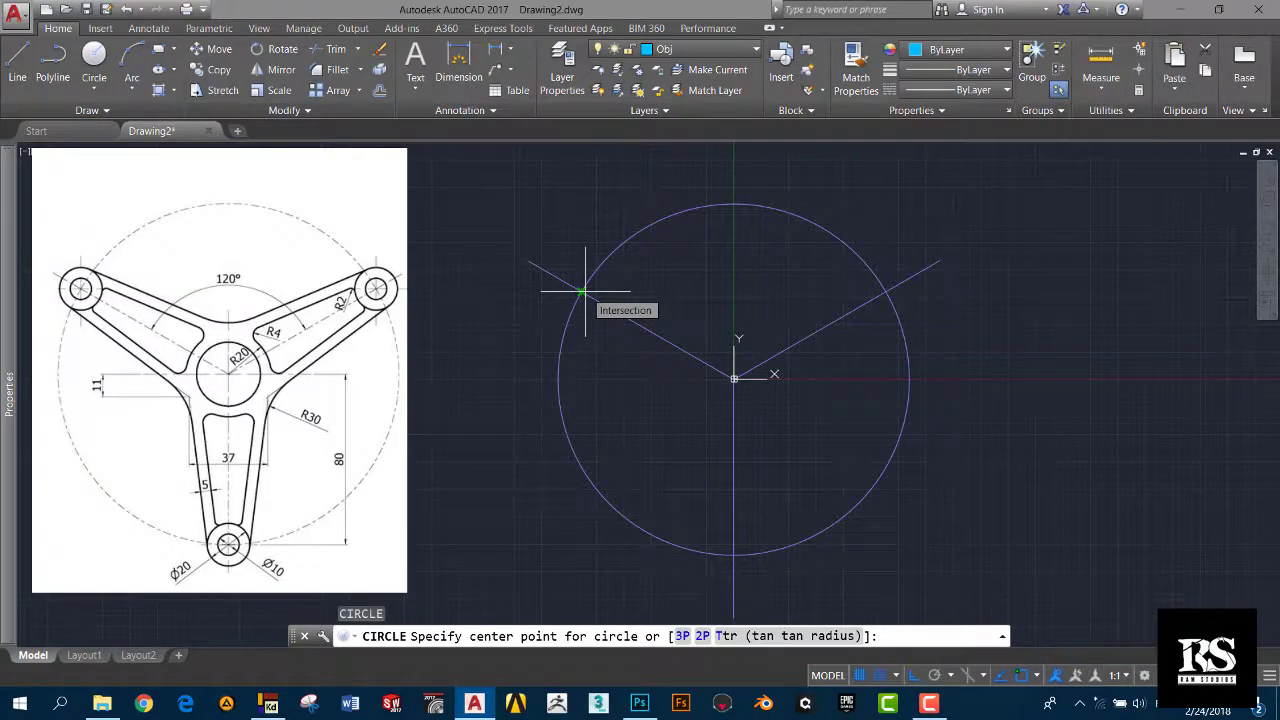
click(582, 292)
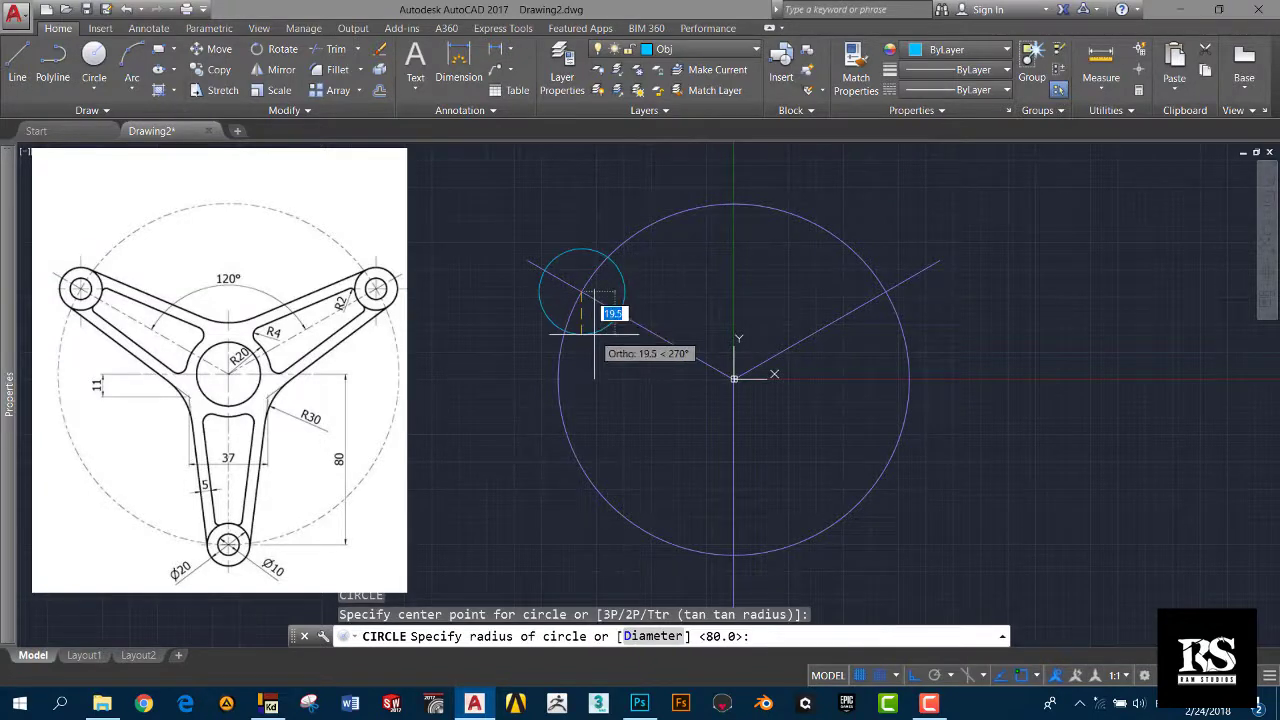
text(10)
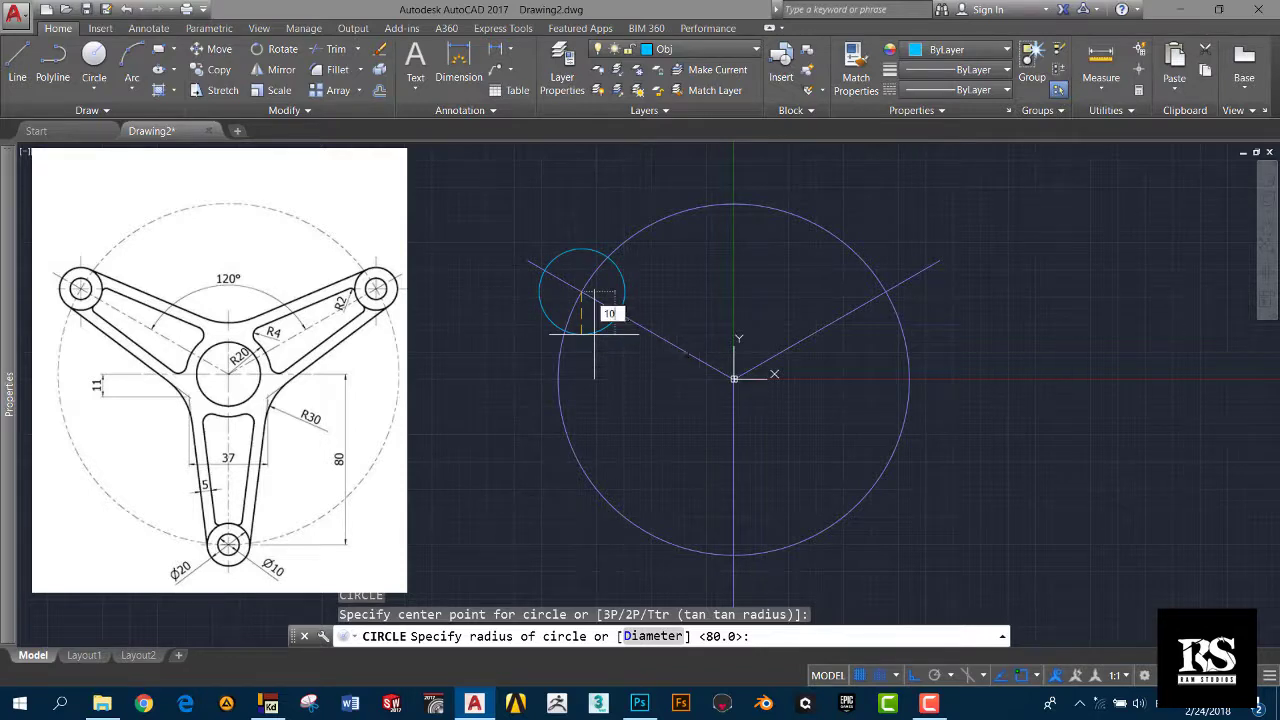
key(Return)
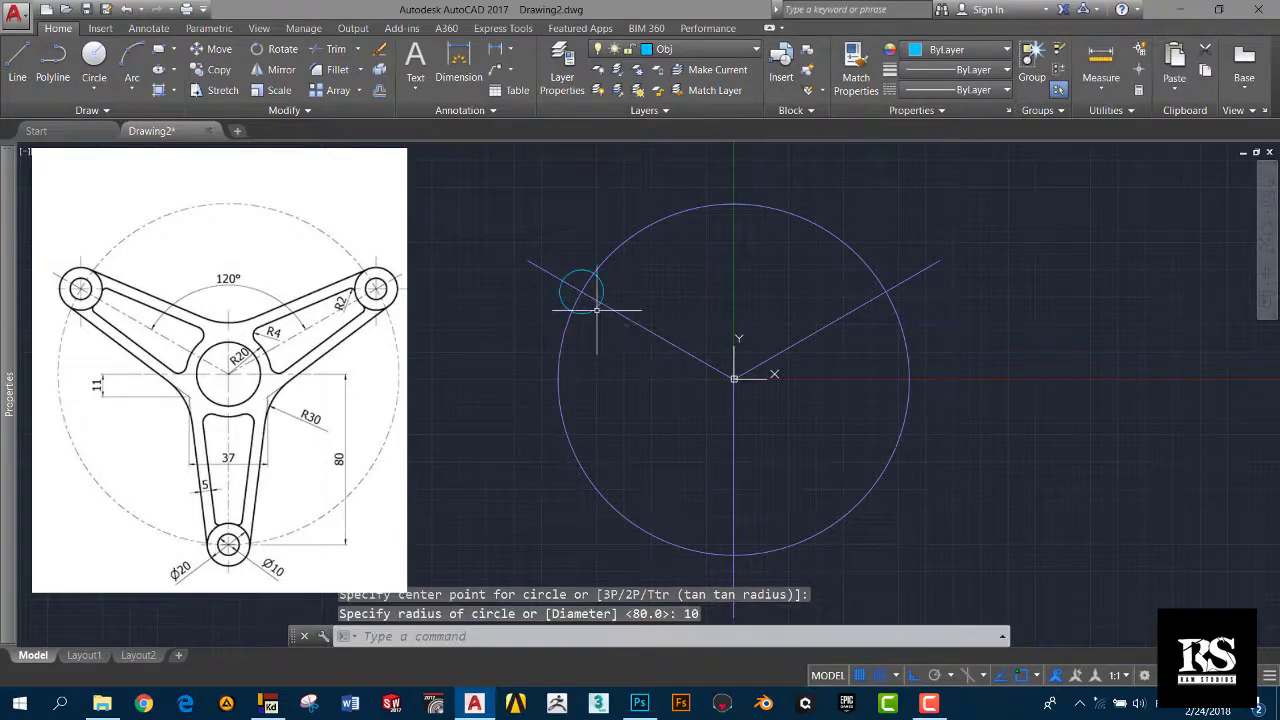
key(Return)
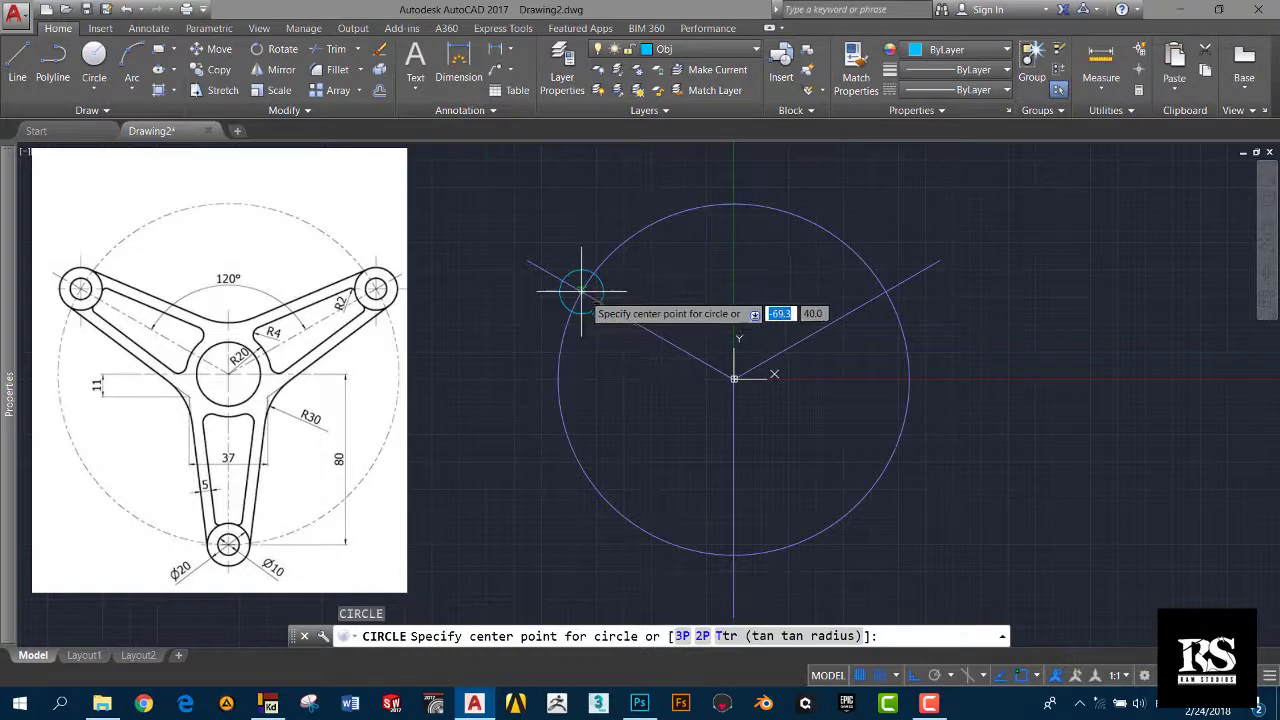
click(582, 292)
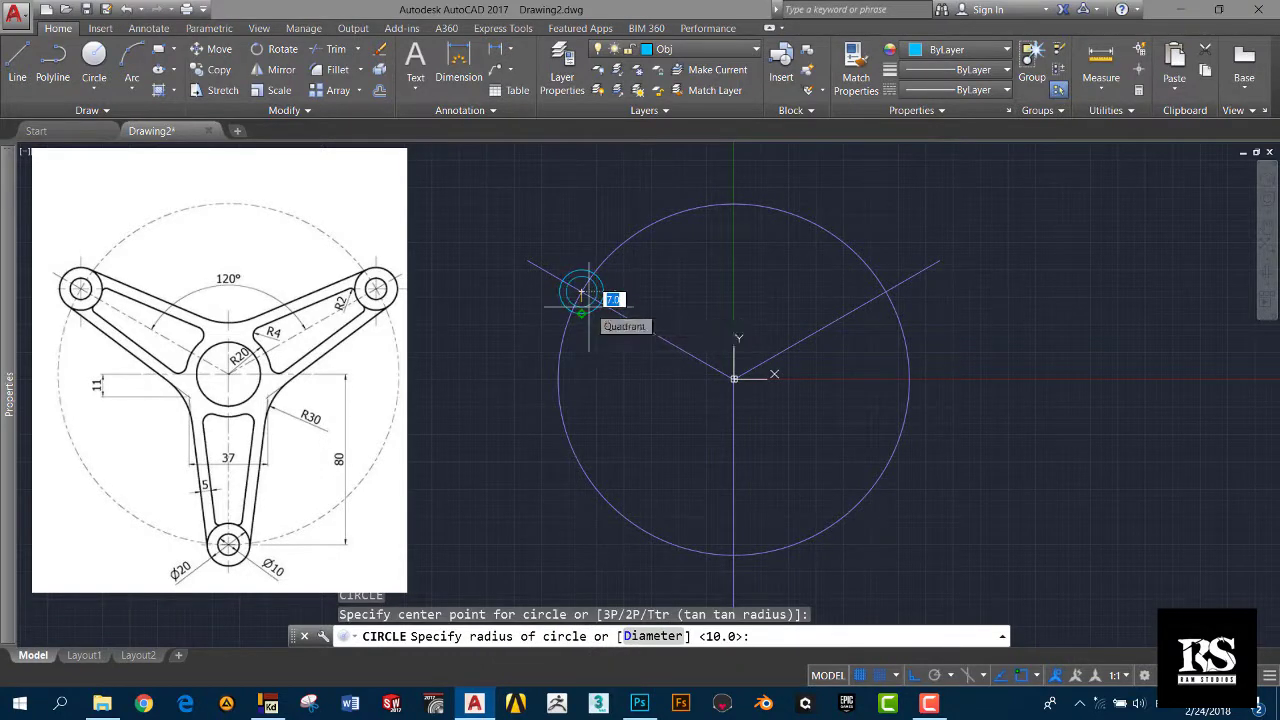
text(5)
key(Return)
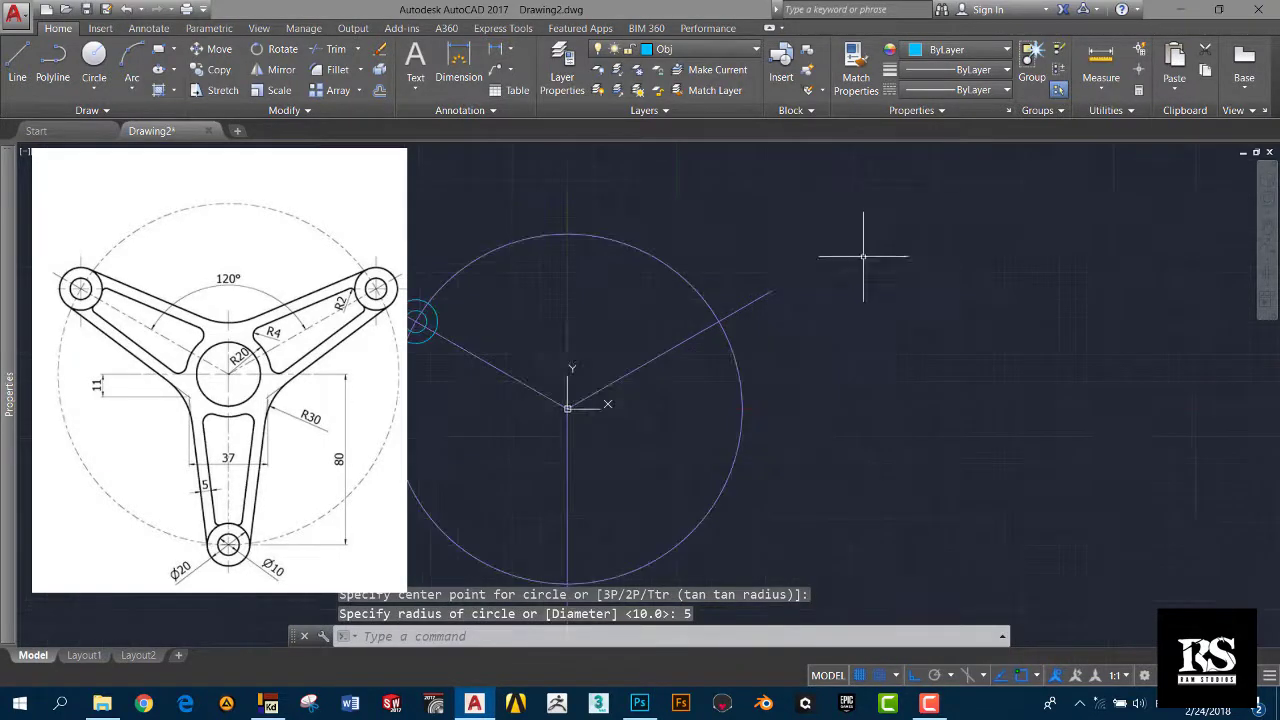
Step: Add radius 5 circles at the right and bottom spoke ends
scroll(579, 313, down, 3)
scroll(579, 313, up, 4)
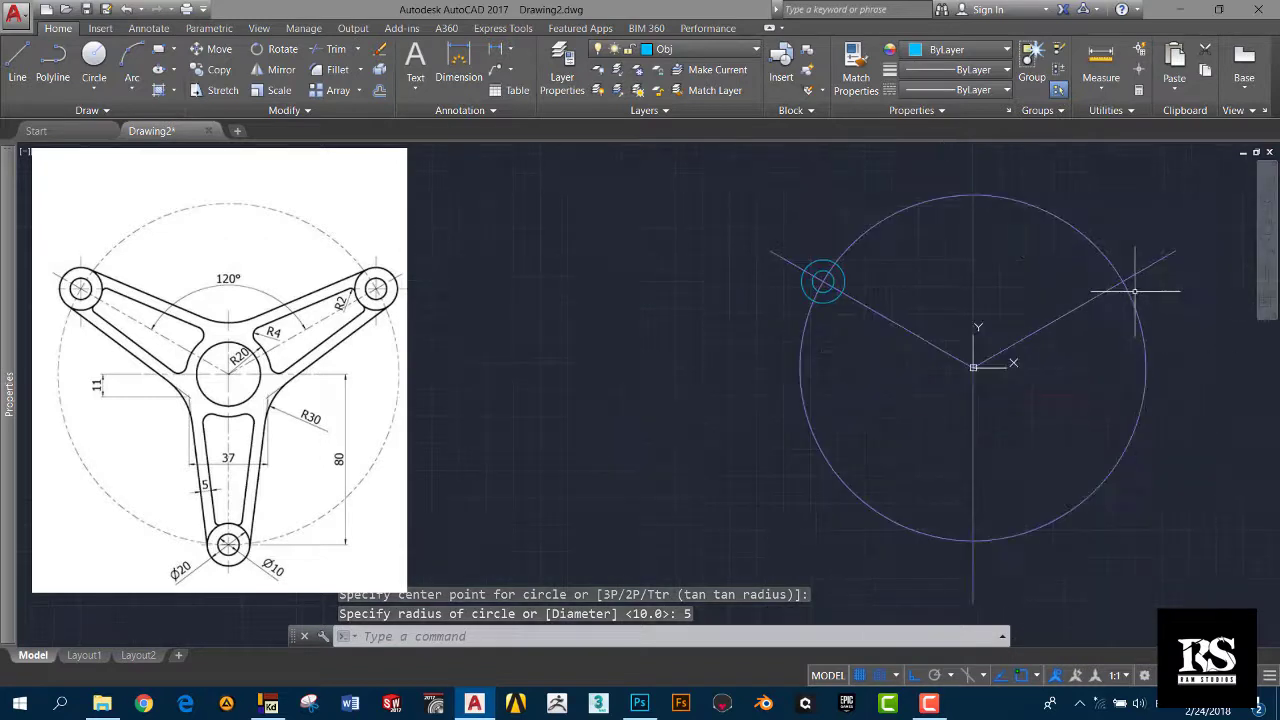
middle_drag(1149, 280, 878, 348)
key(Return)
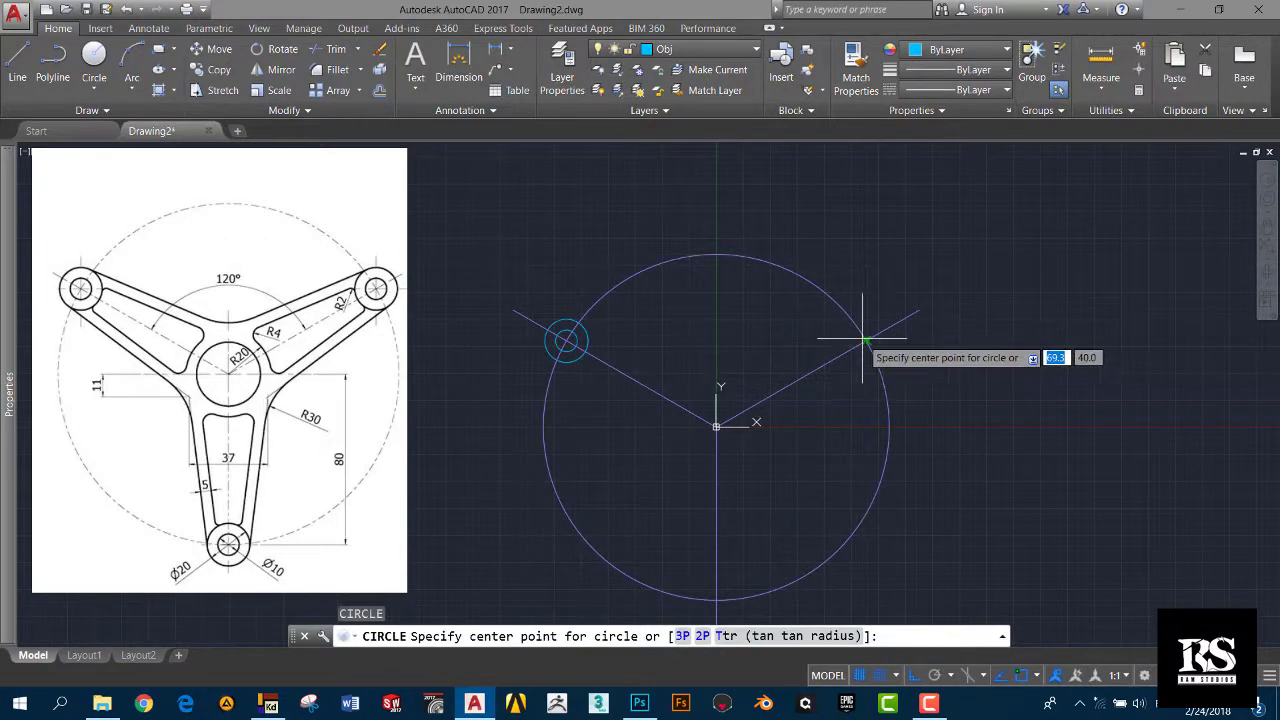
click(866, 340)
key(Return)
middle_drag(760, 575, 777, 366)
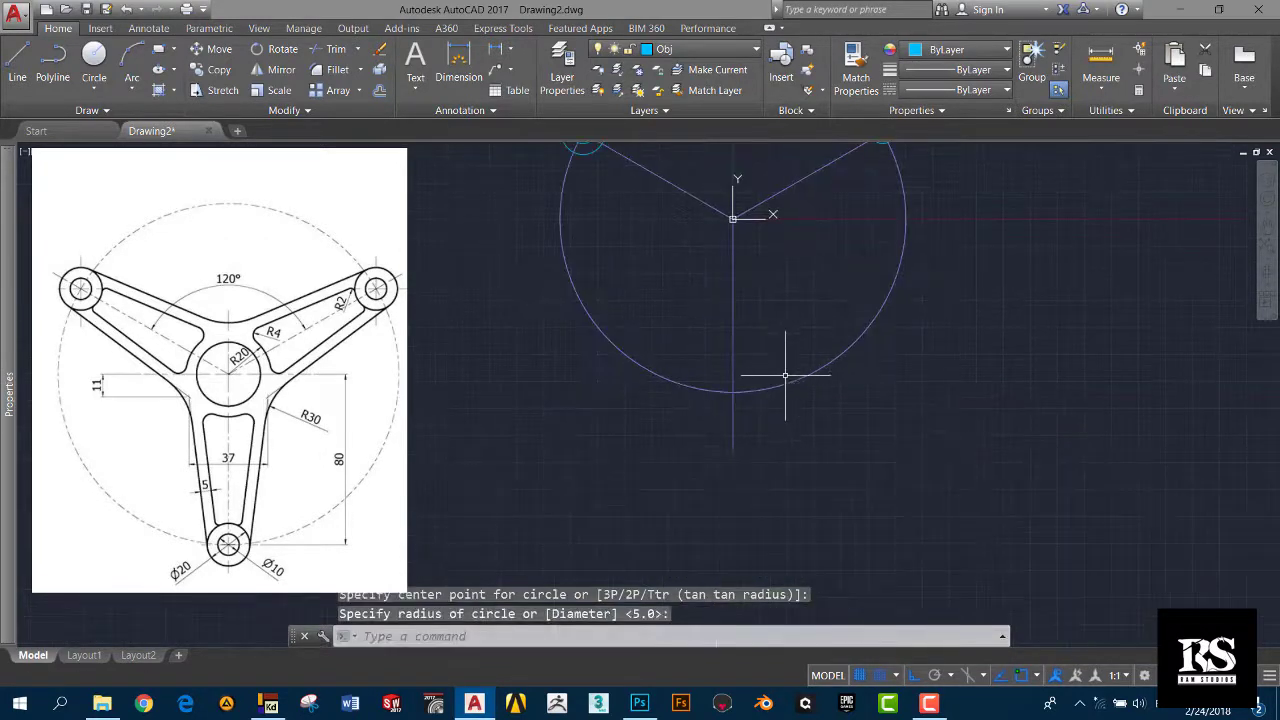
key(Return)
click(733, 392)
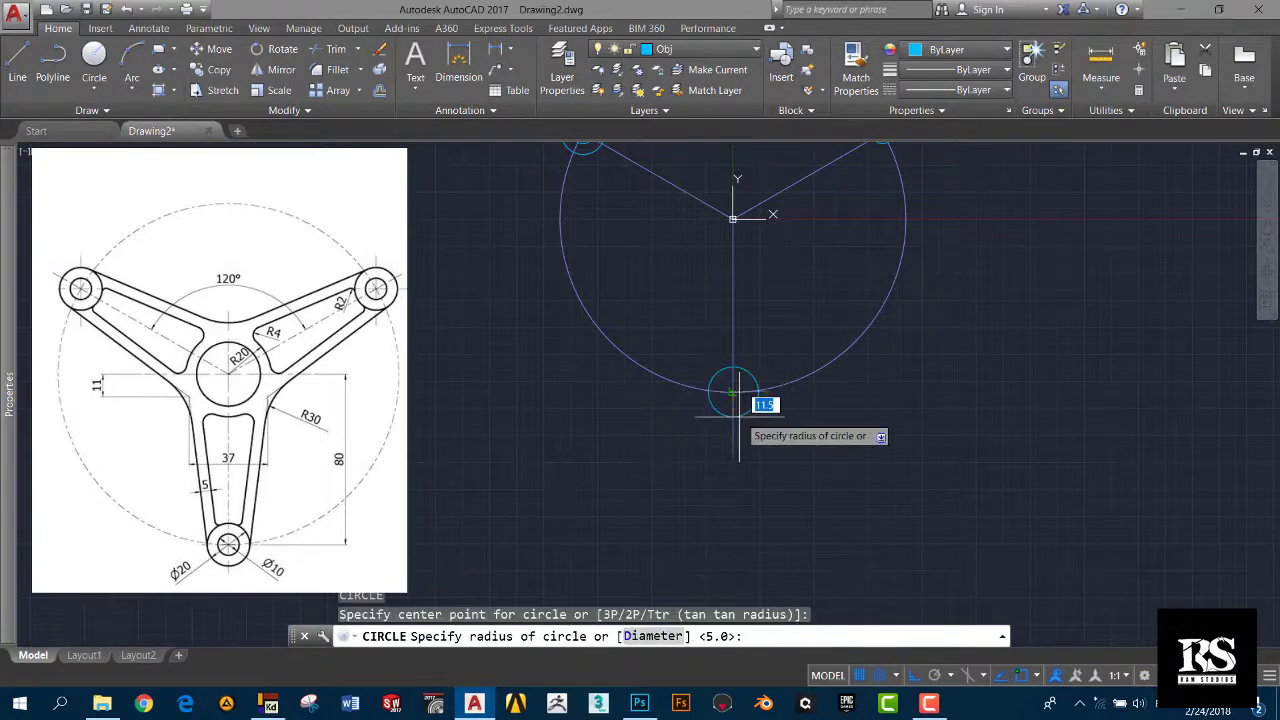
Step: Add radius 10 outer circles around the bottom and right spoke-end circles
middle_drag(738, 424, 718, 454)
key(Return)
click(713, 422)
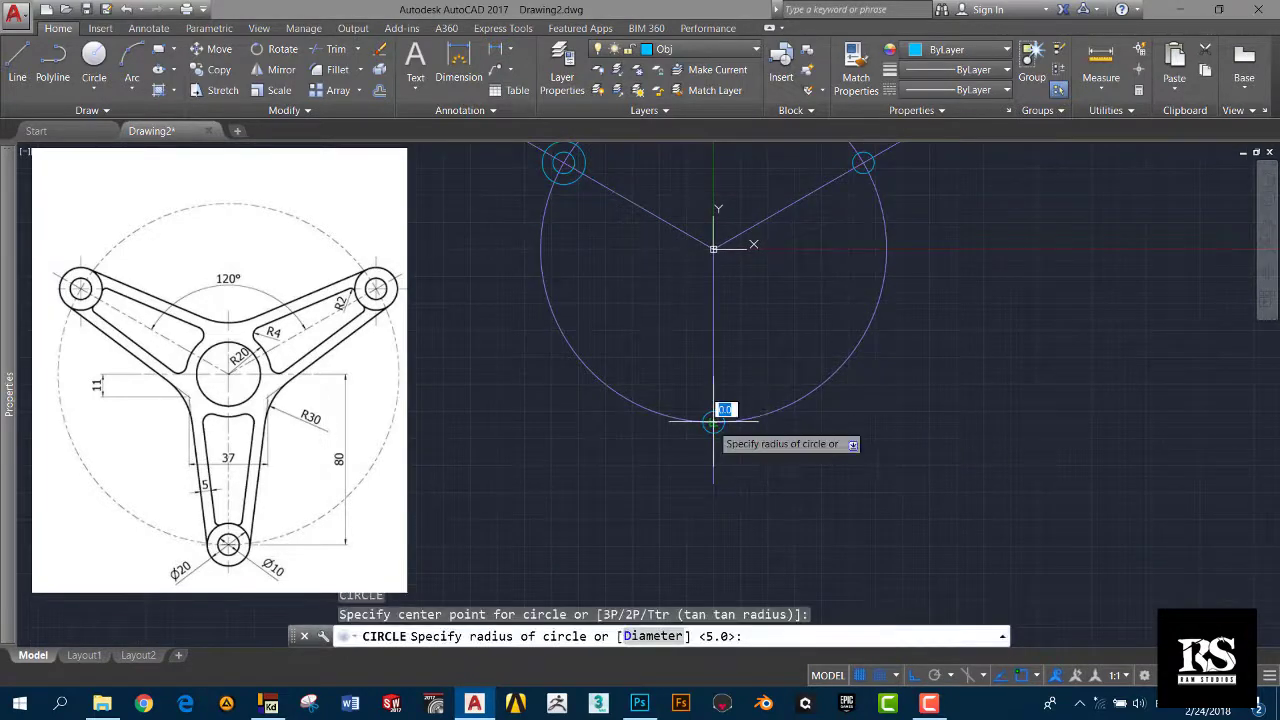
text(10)
key(Return)
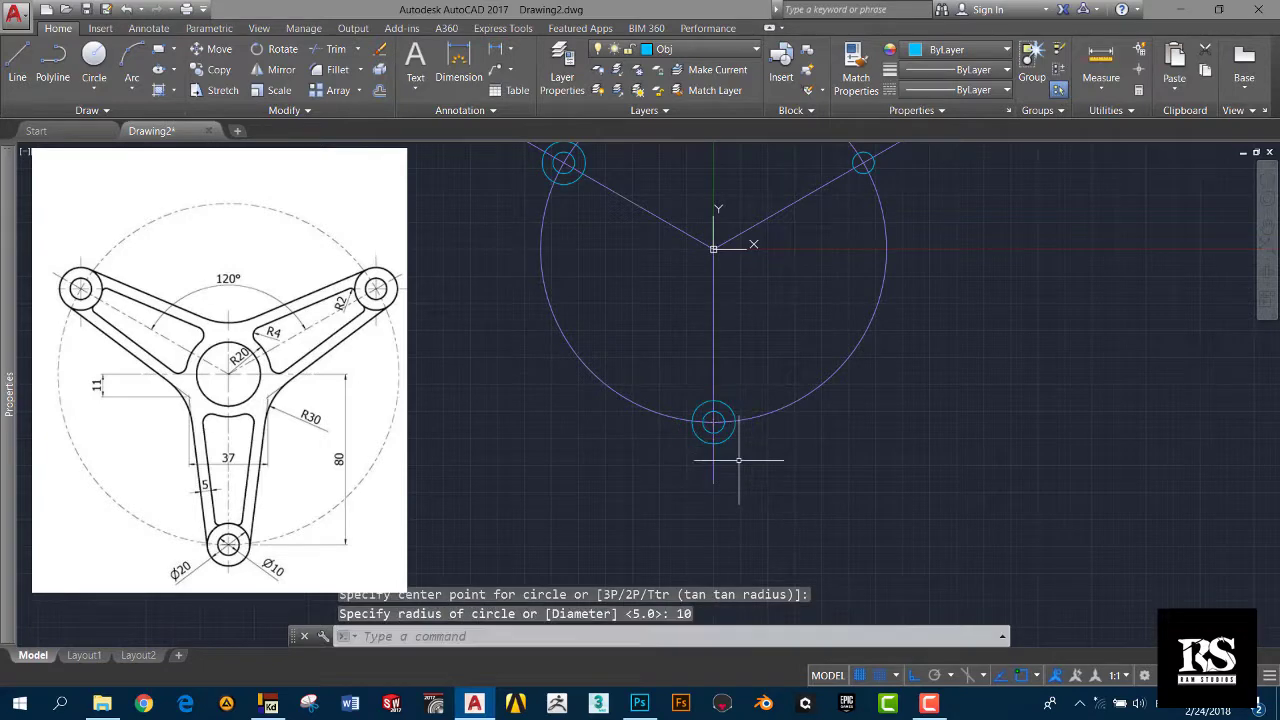
middle_drag(771, 194, 762, 310)
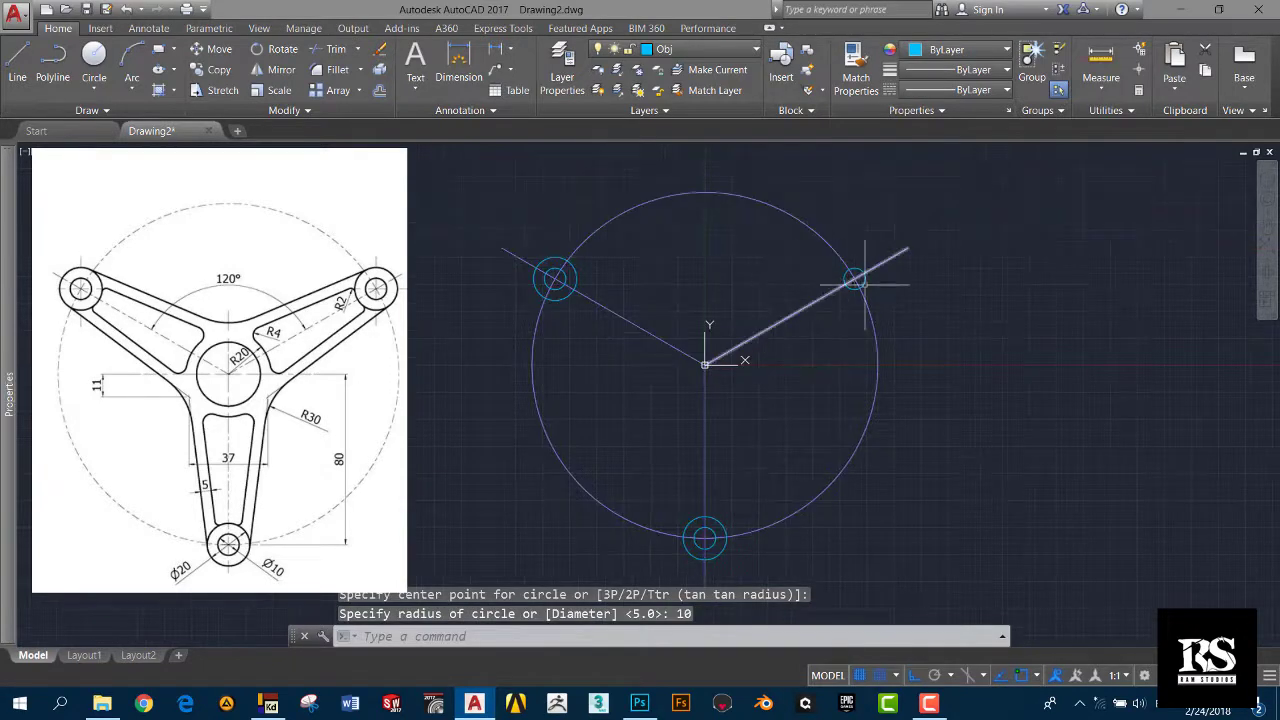
key(Return)
click(855, 279)
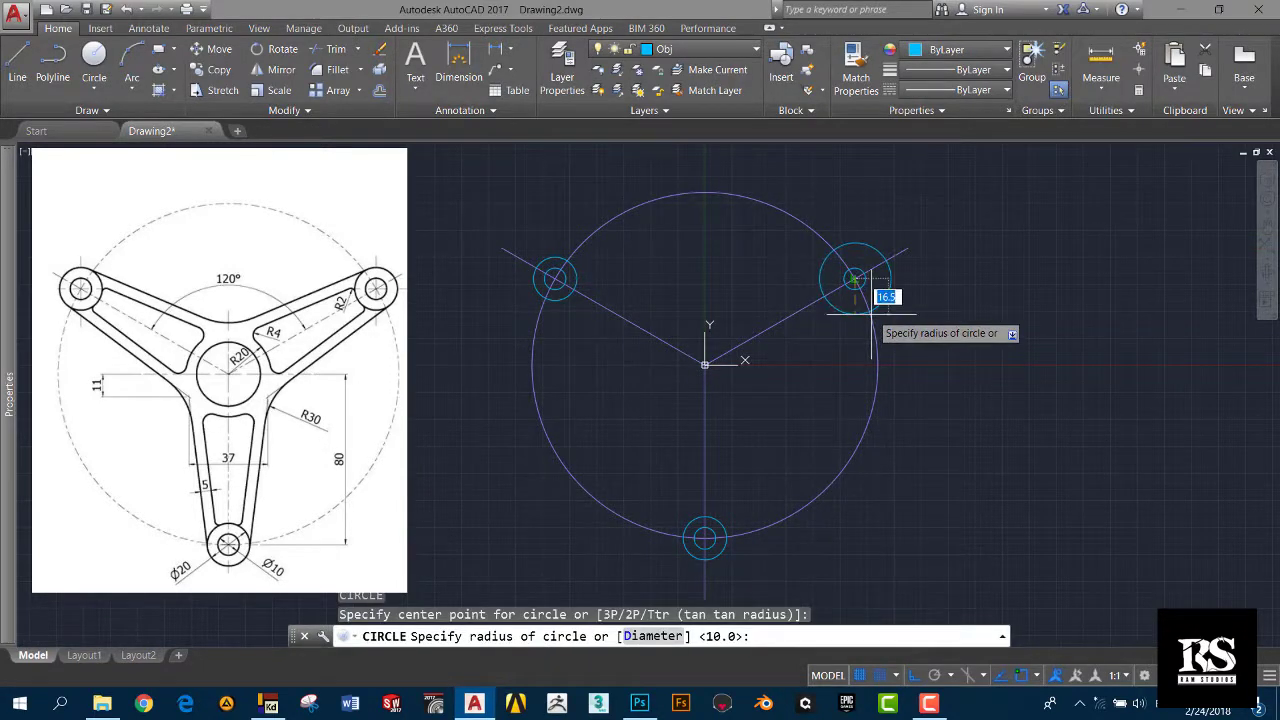
key(Return)
key(Return)
Step: Draw a radius 20 circle centred on the bracket's origin point
scroll(281, 428, up, 2)
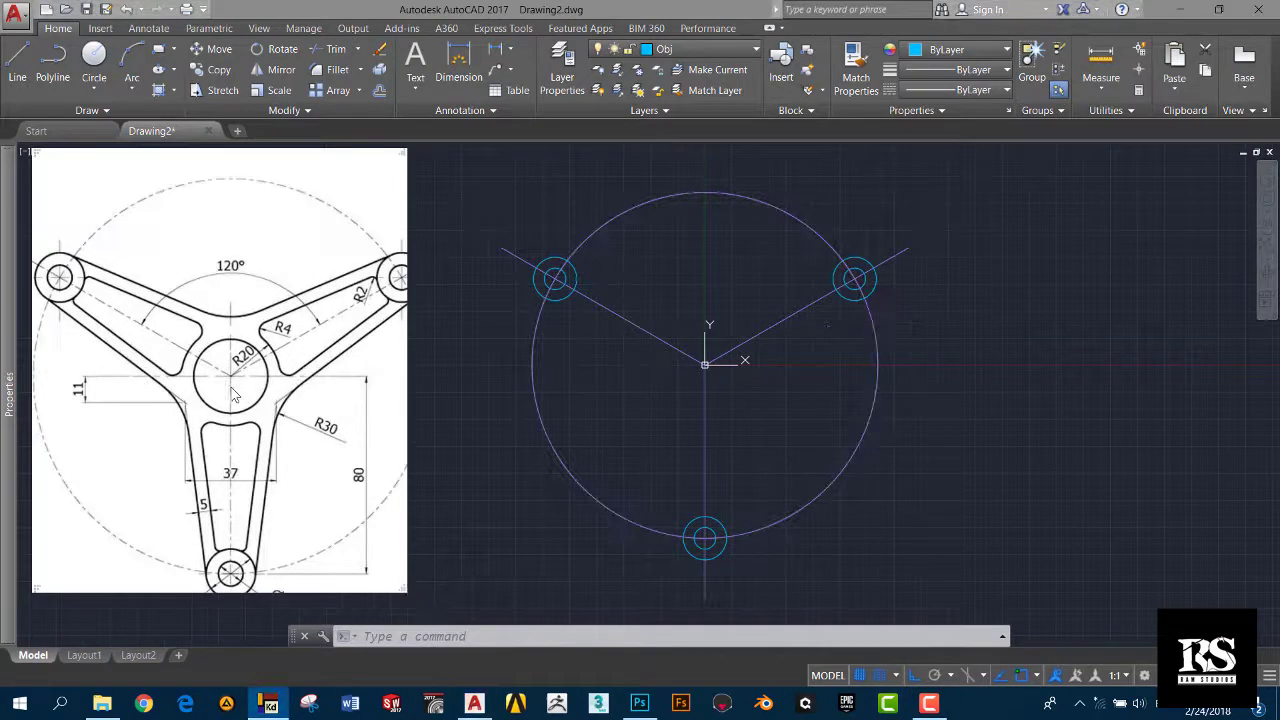
scroll(281, 428, up, 2)
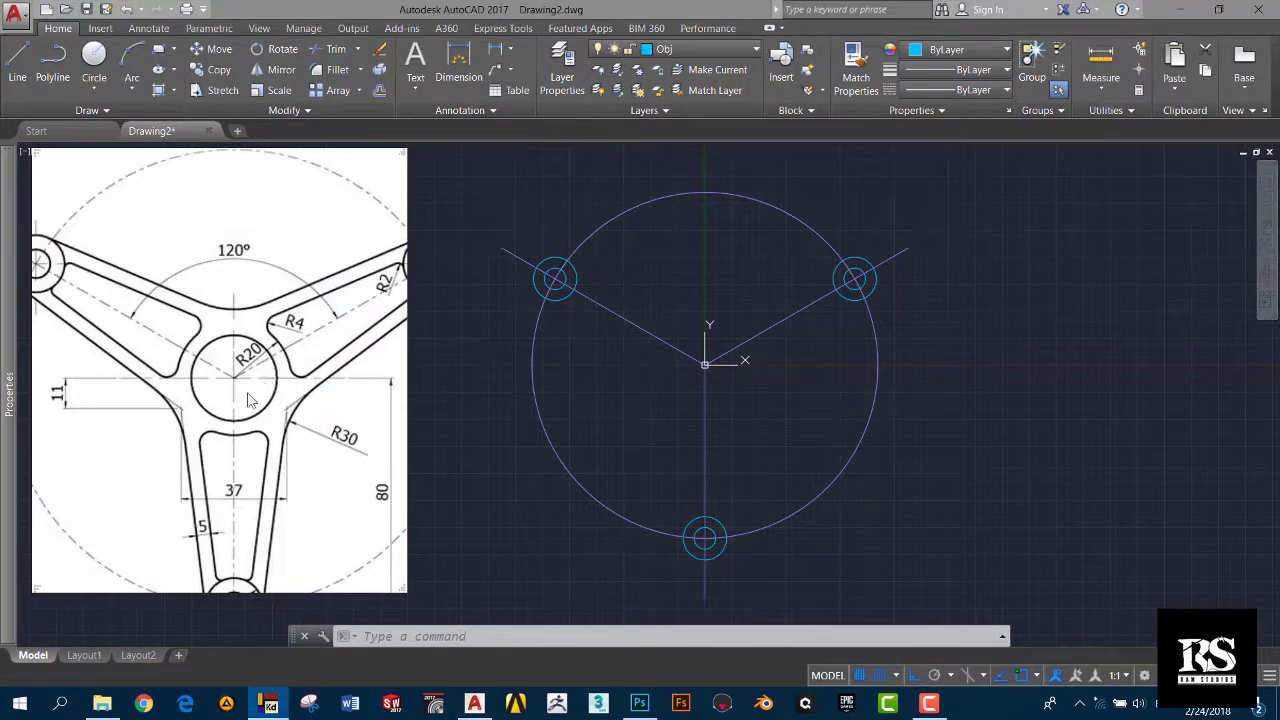
scroll(243, 371, down, 1)
scroll(235, 362, down, 1)
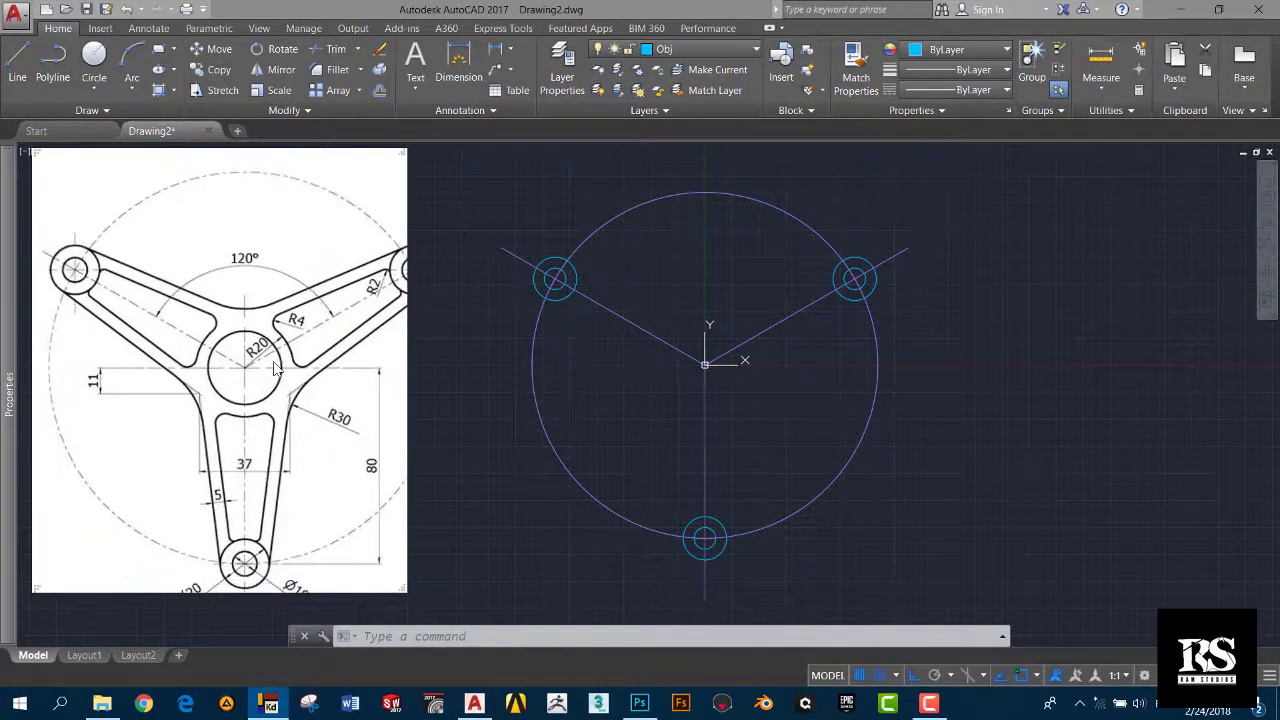
scroll(220, 345, down, 1)
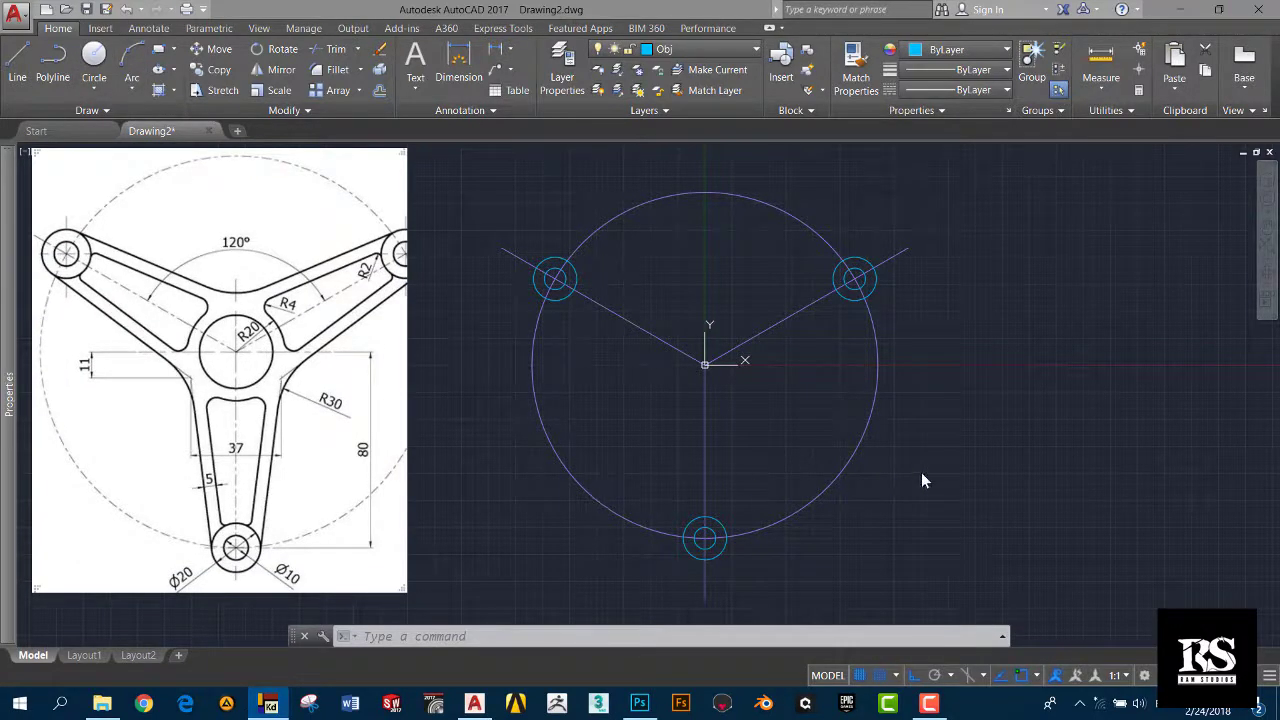
text(c)
key(Return)
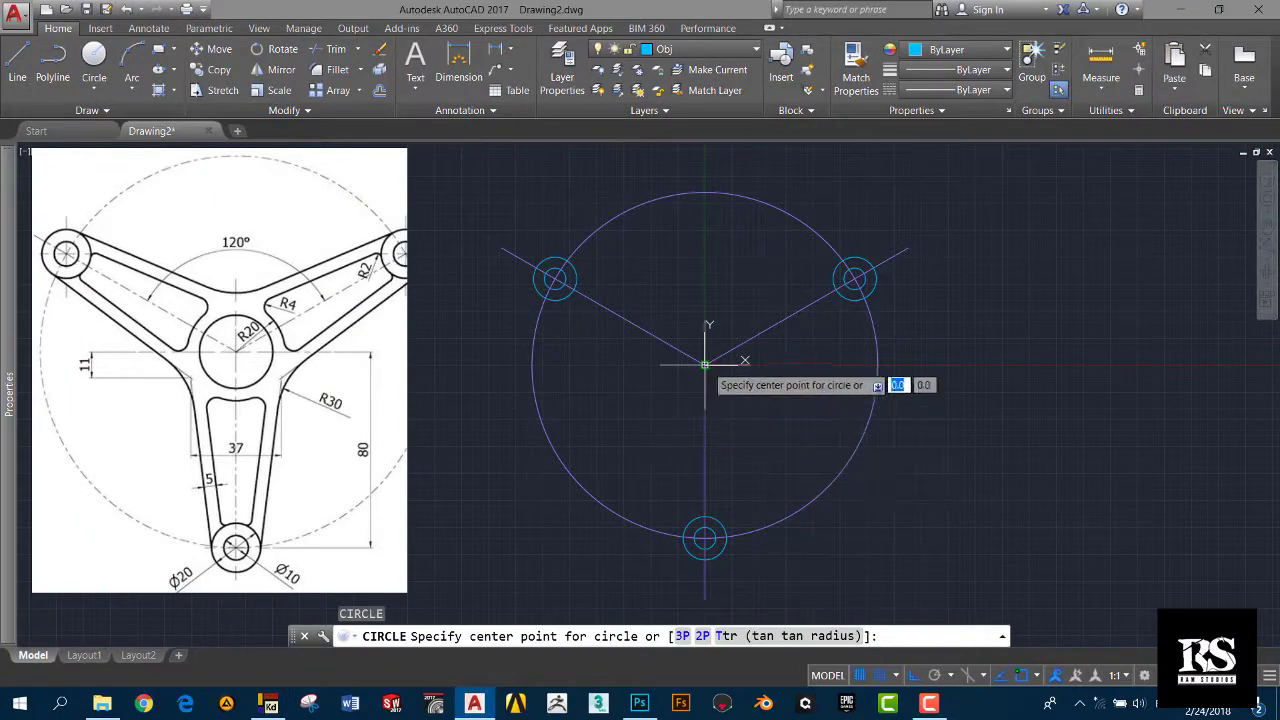
click(705, 365)
text(20)
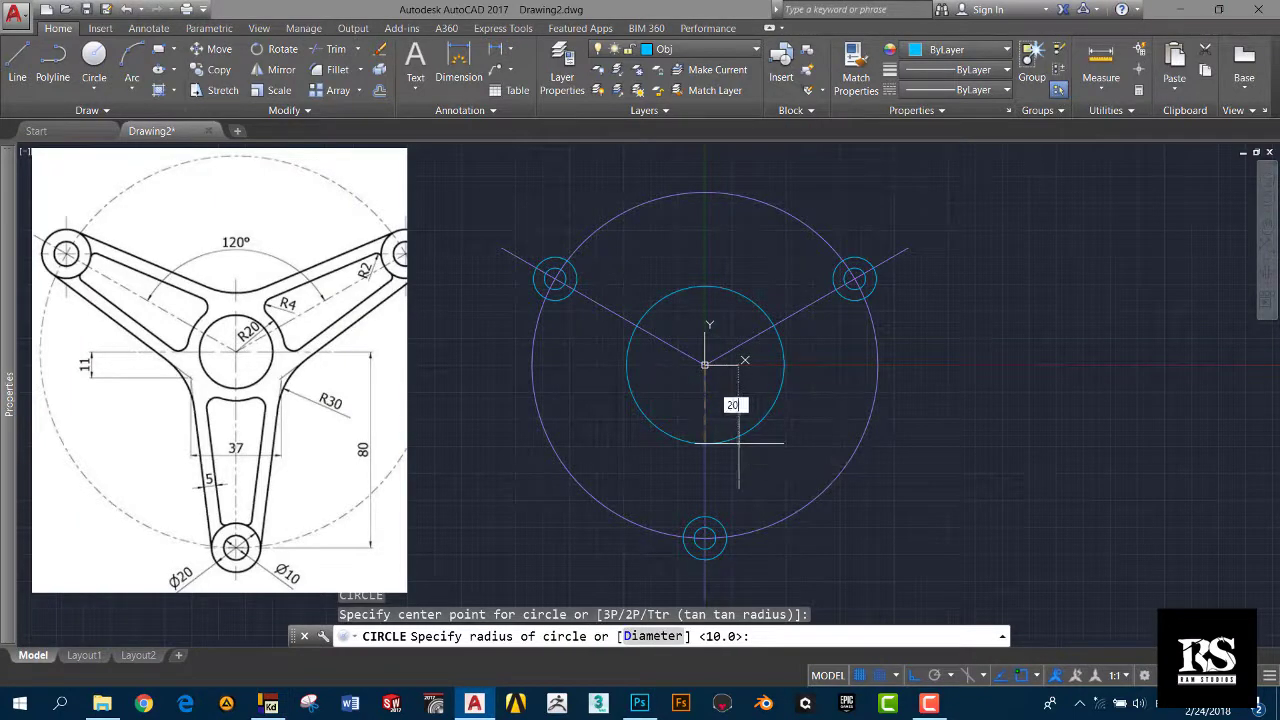
key(Return)
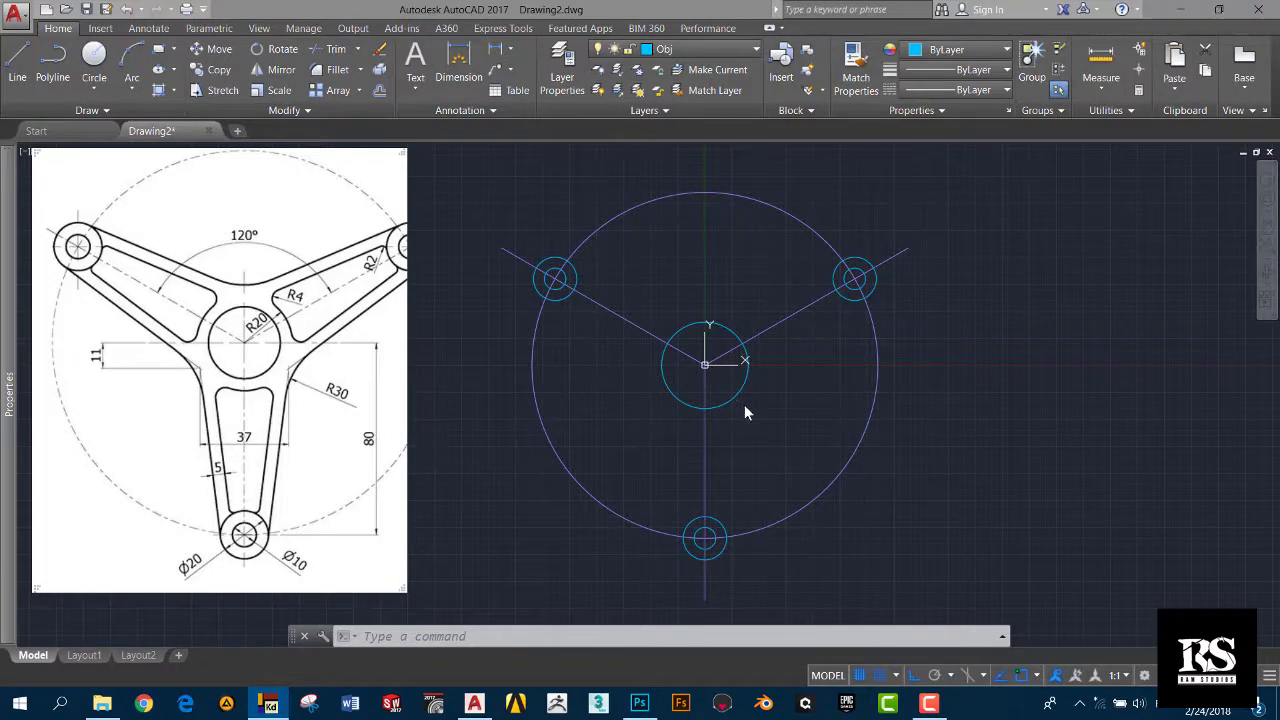
middle_drag(753, 472, 753, 471)
text(O)
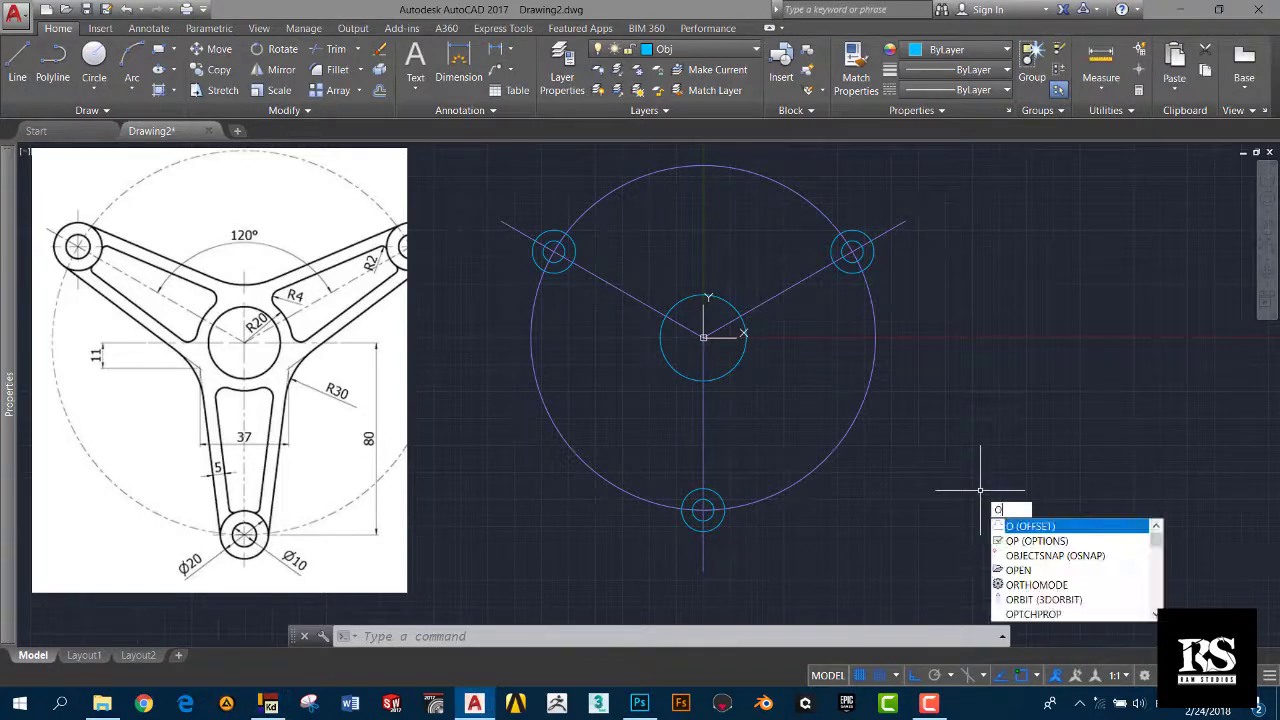
Step: Offset the vertical centre line 18.5 (37/2) to both its right and left
key(Return)
text(37/2)
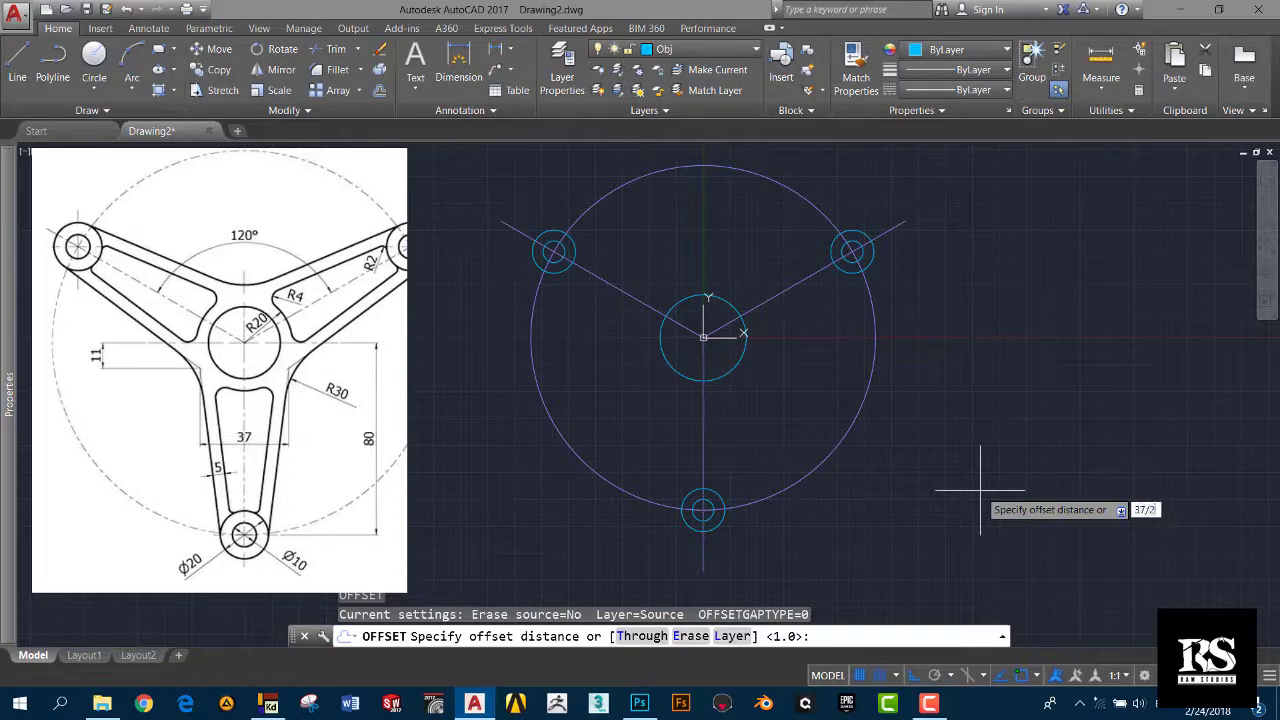
key(Return)
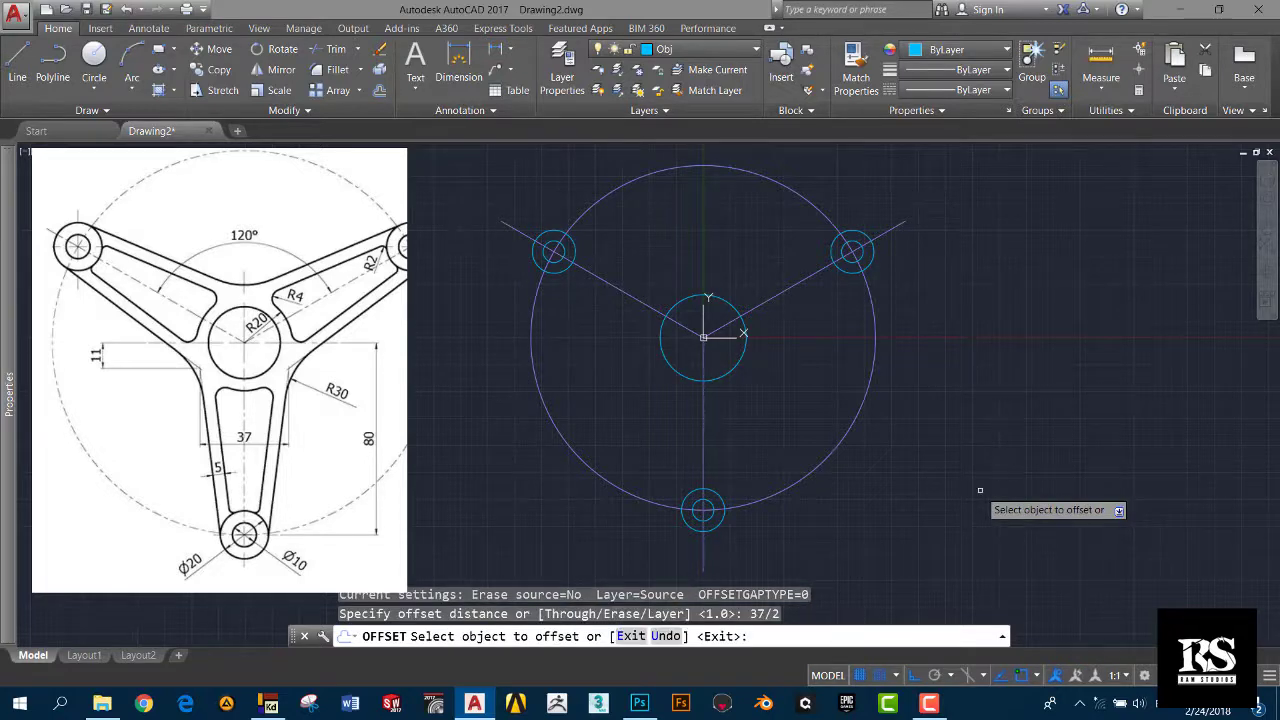
click(704, 420)
click(709, 412)
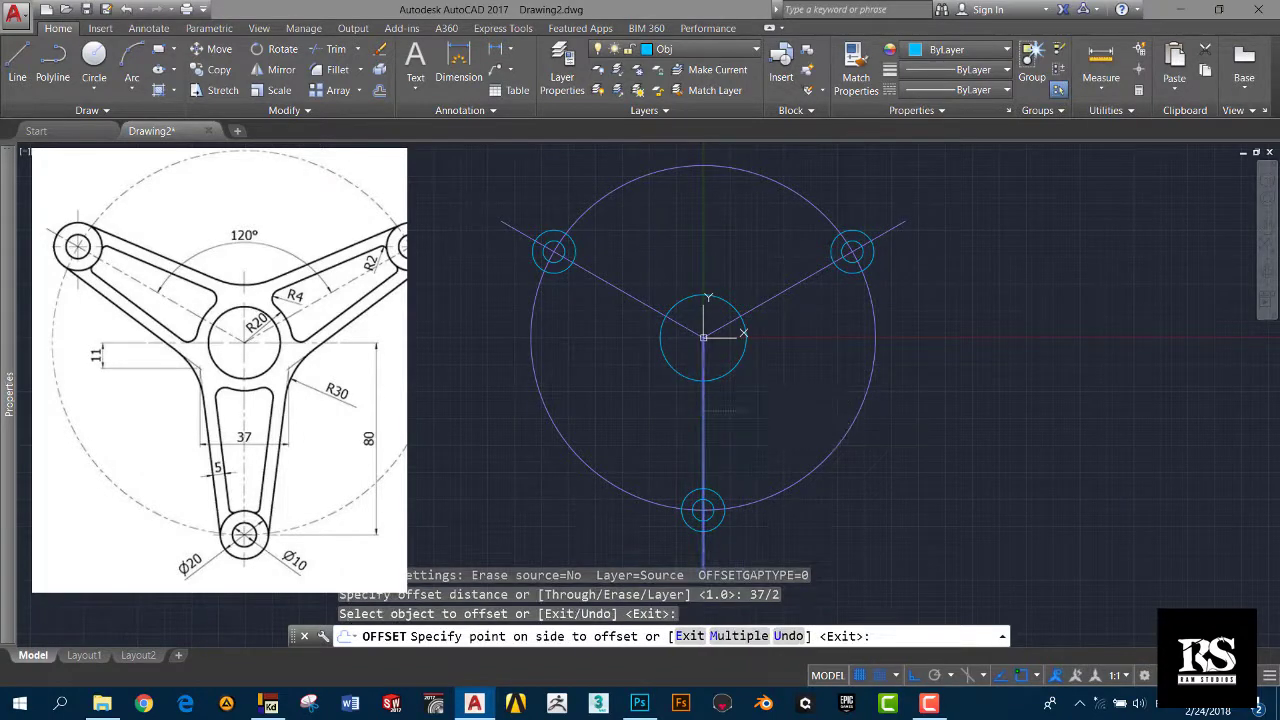
click(704, 423)
click(670, 405)
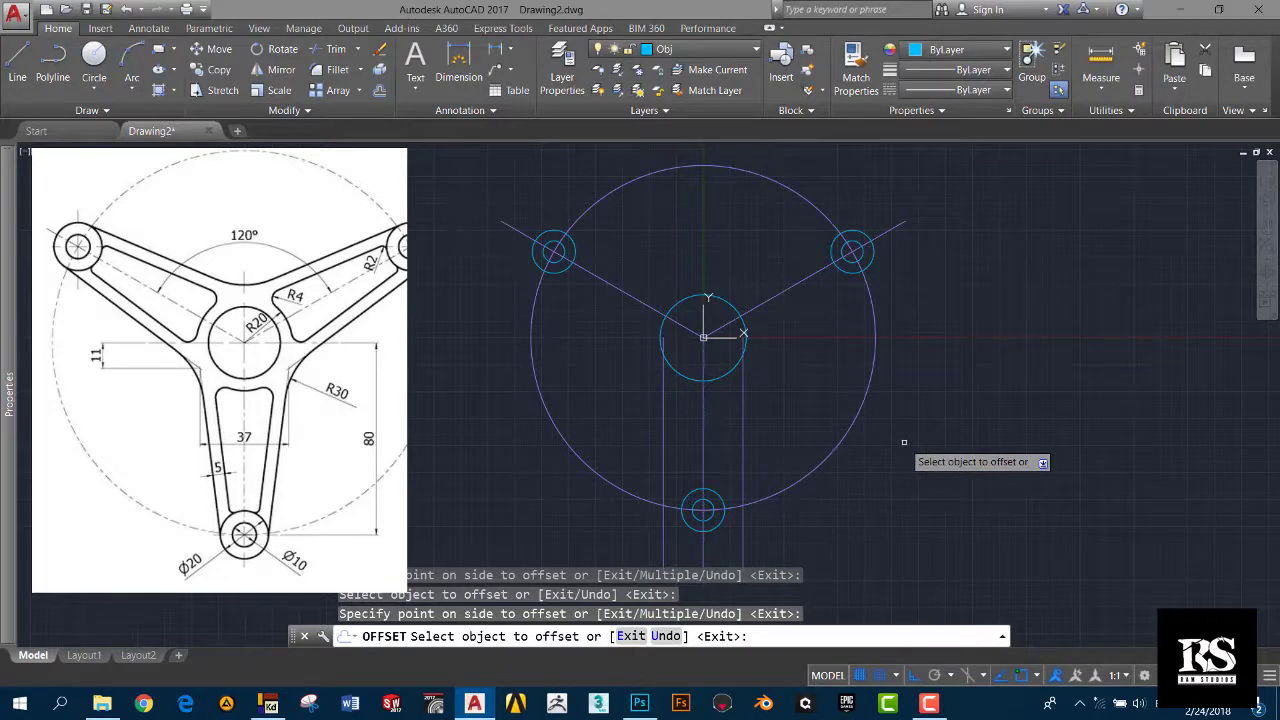
key(Return)
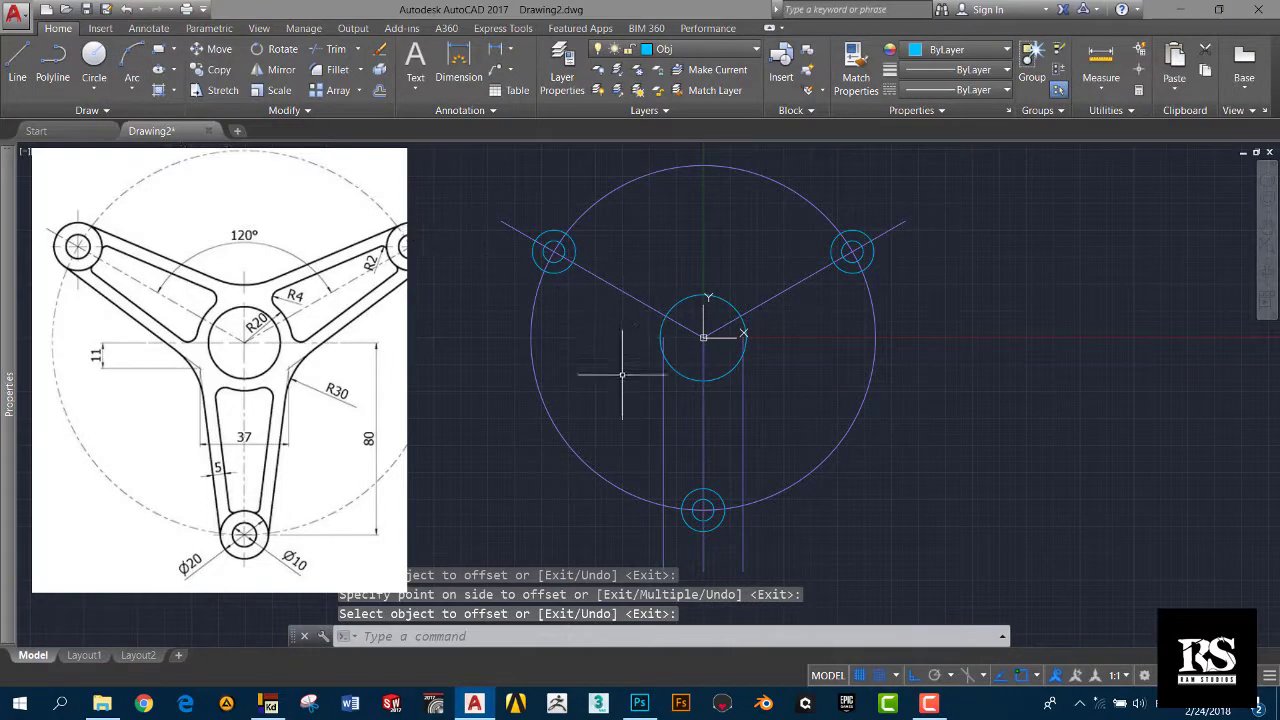
key(Return)
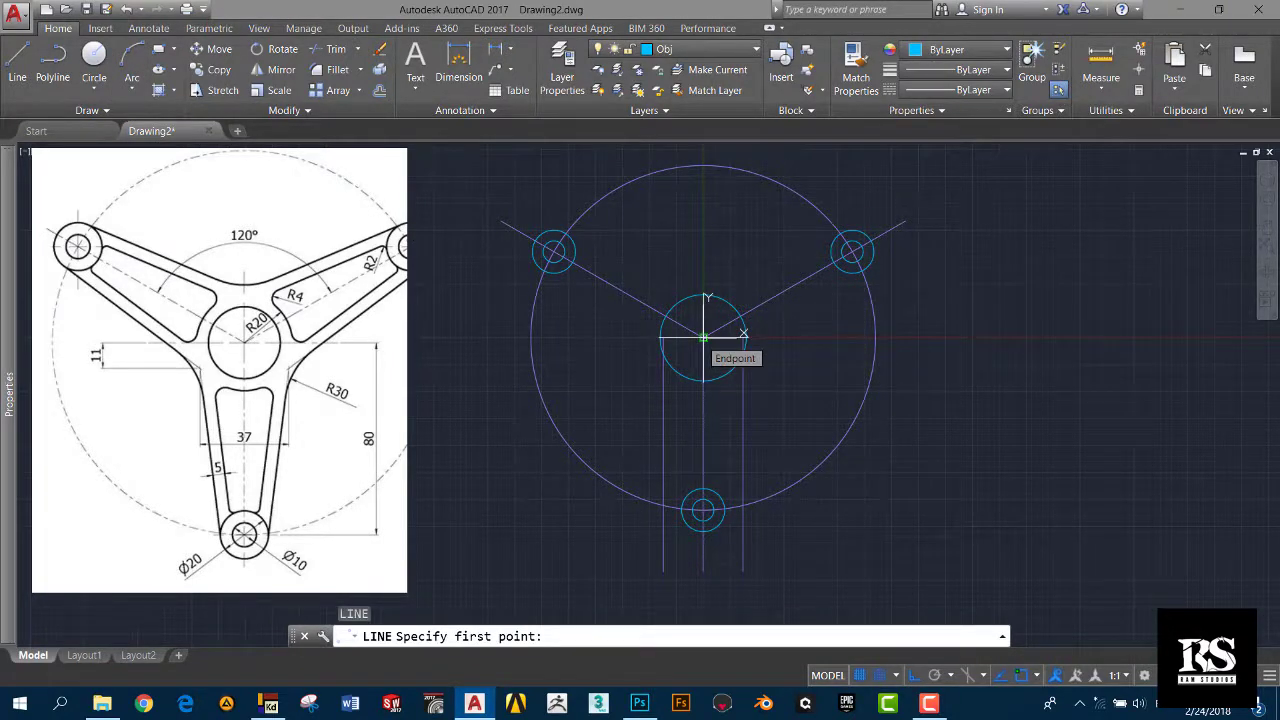
Step: Draw a horizontal line leftward from the hub centre and move it onto the Hid layer
click(704, 338)
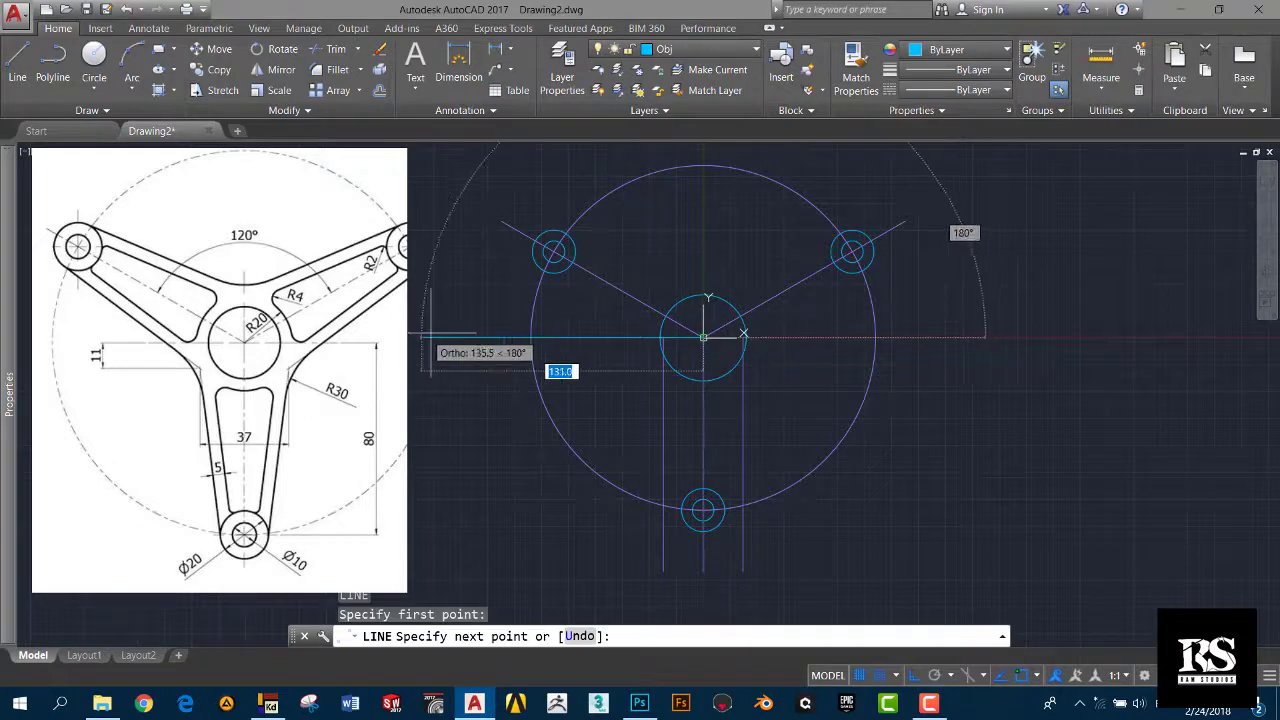
click(471, 338)
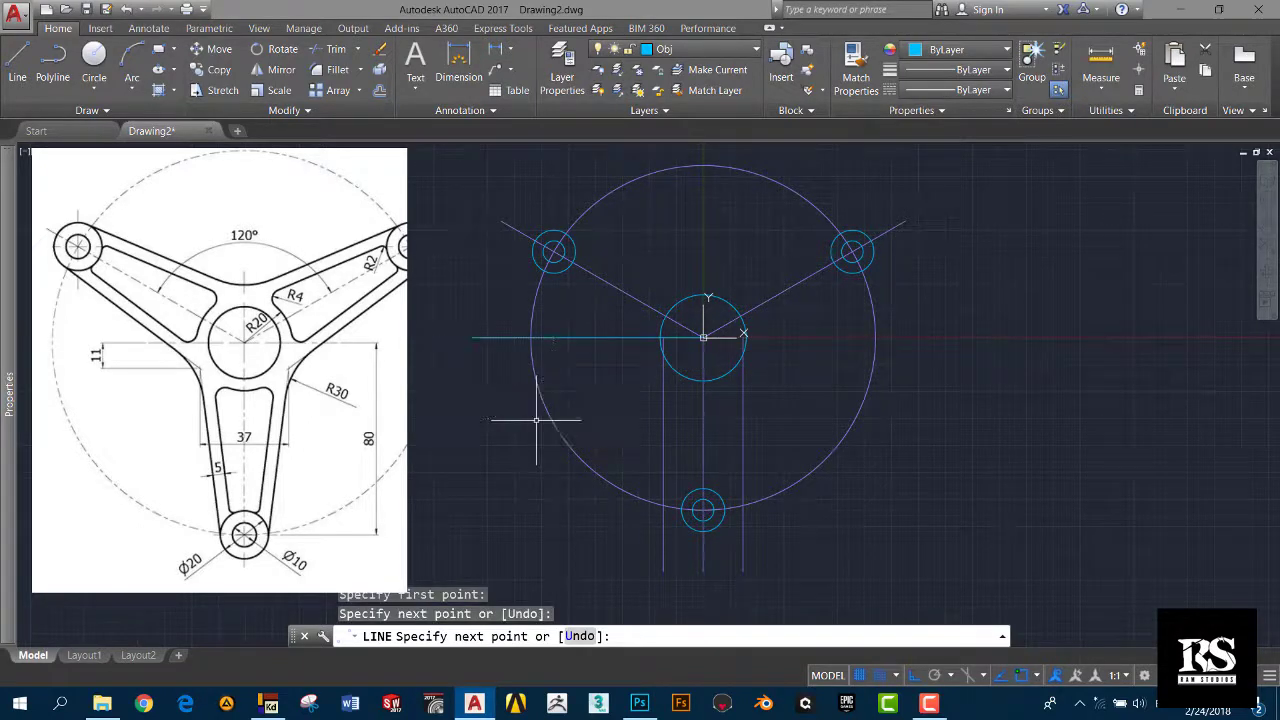
key(Escape)
click(615, 375)
click(588, 340)
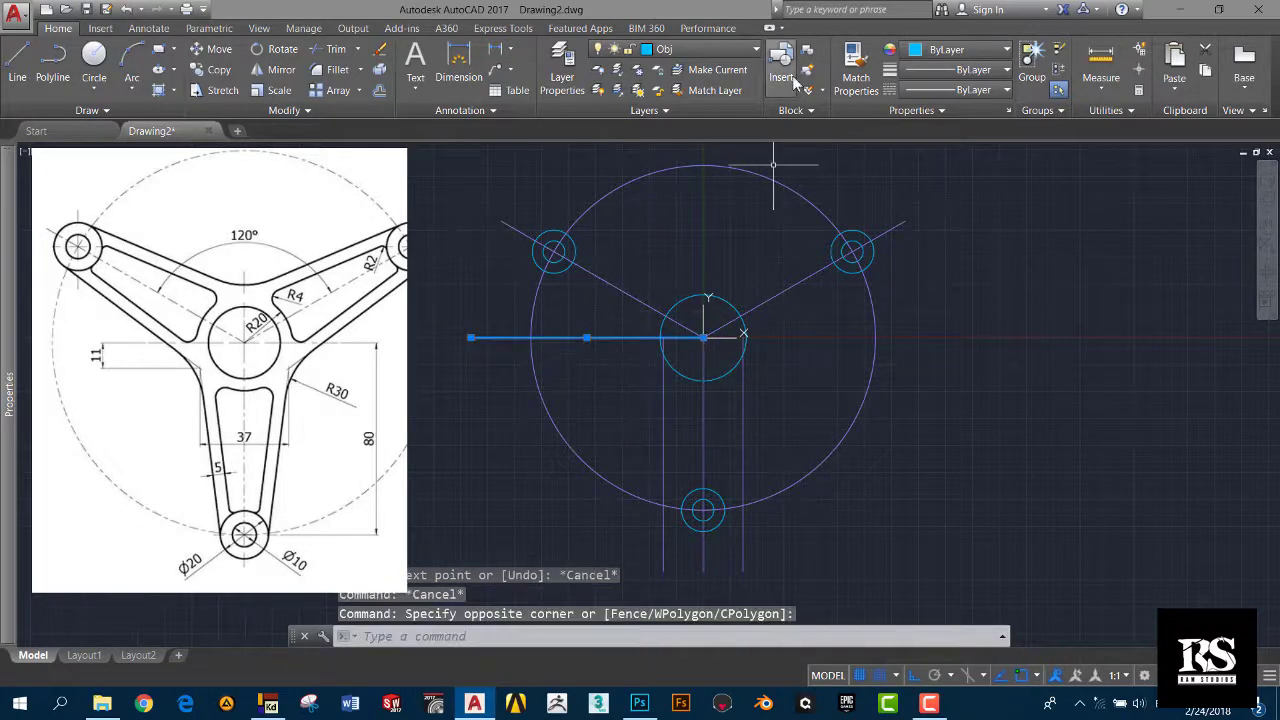
click(710, 52)
click(670, 107)
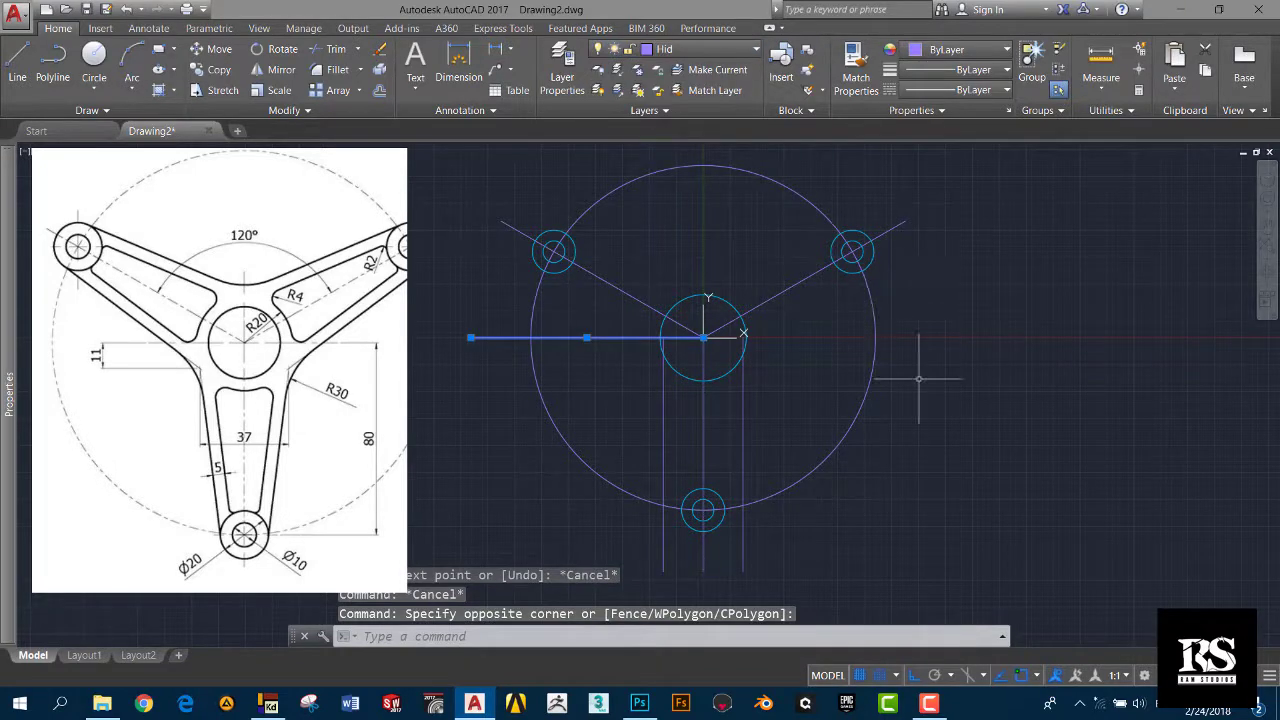
key(Escape)
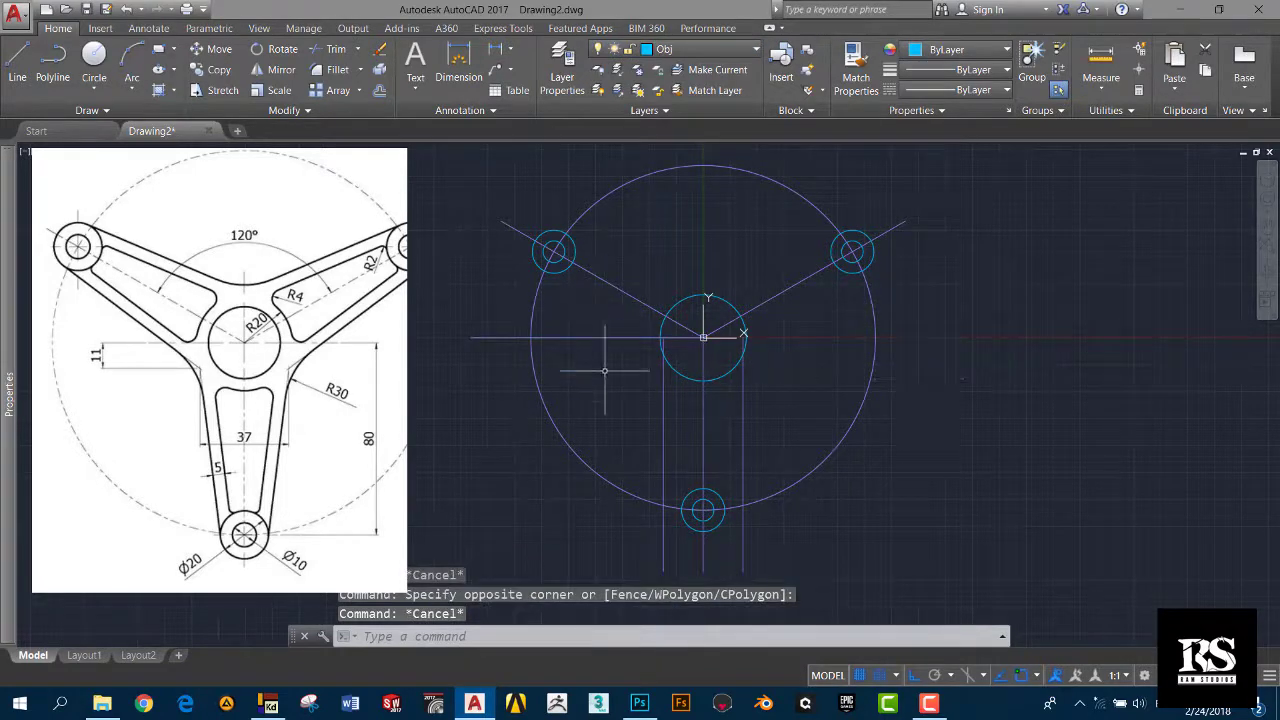
key(Escape)
Step: Offset the leftward horizontal line 11 units downward
text(o)
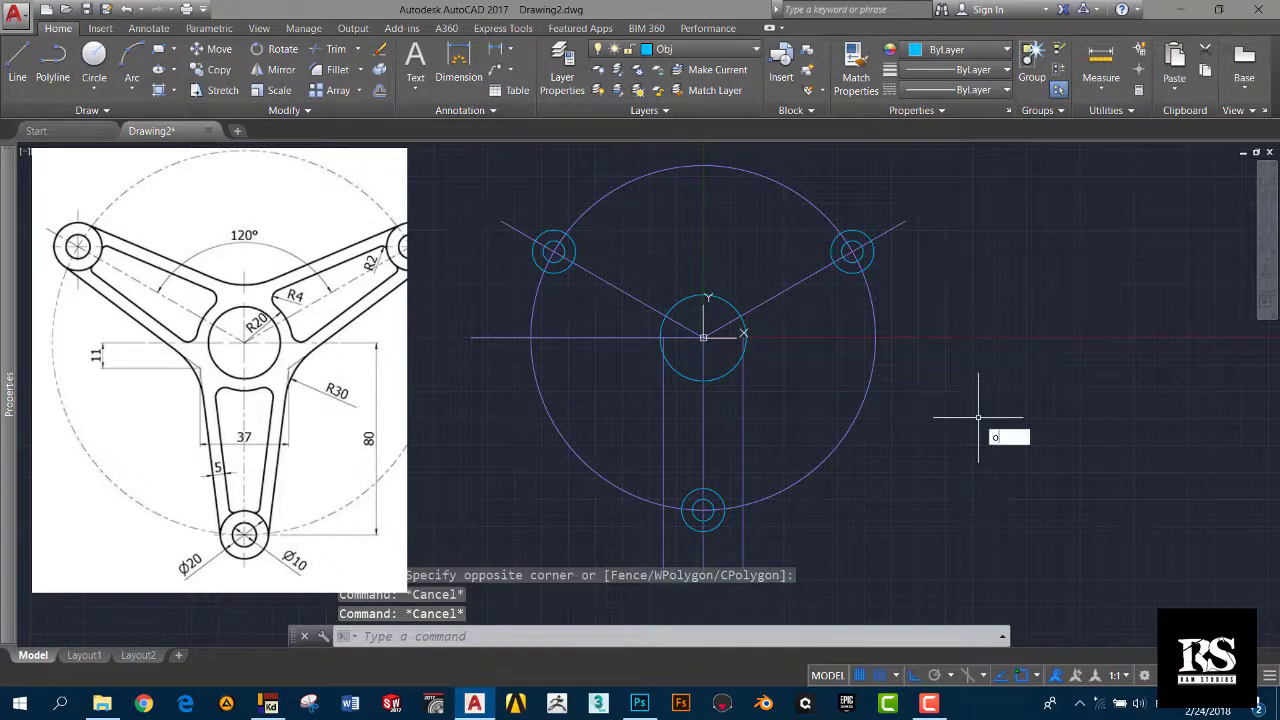
key(Return)
text(11)
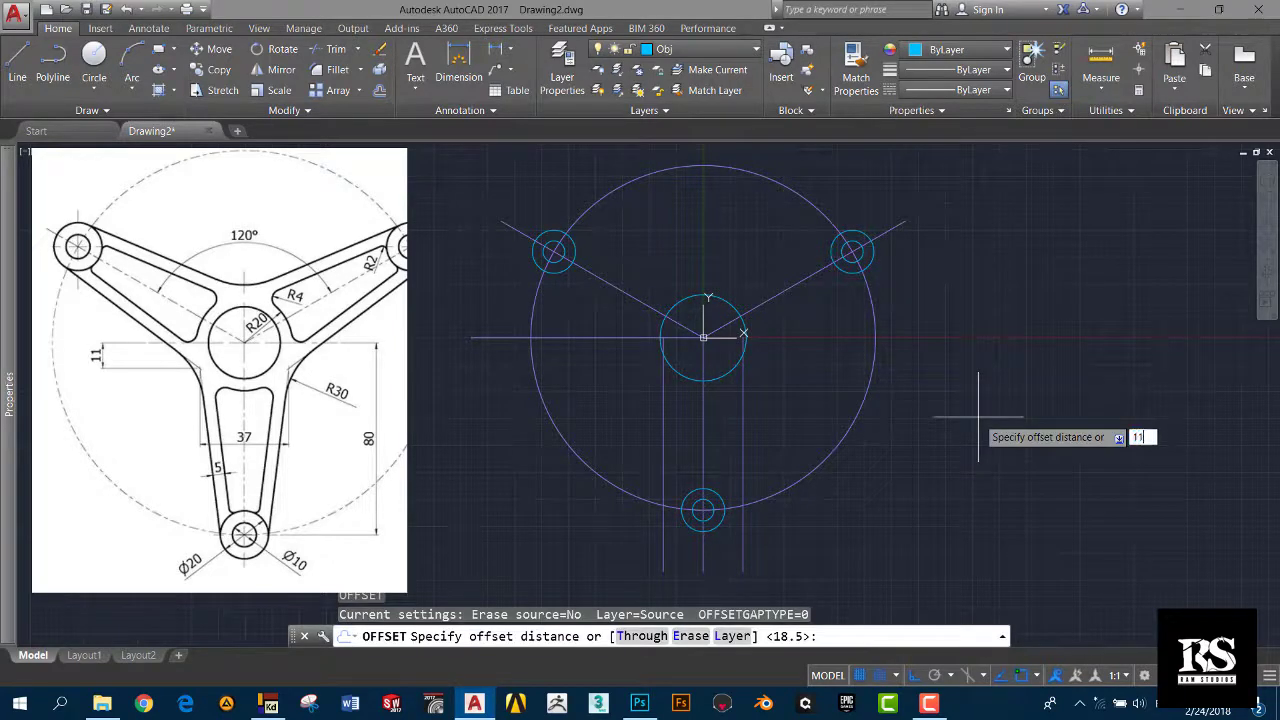
key(Return)
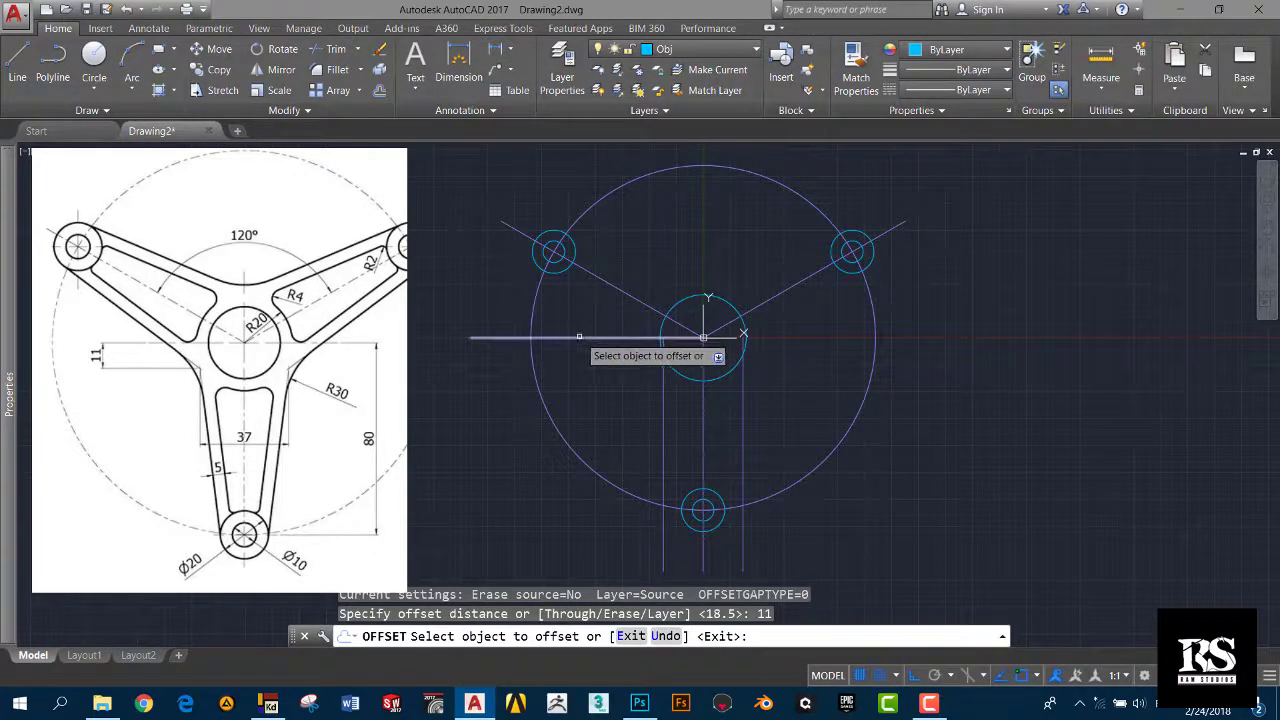
click(579, 337)
click(590, 380)
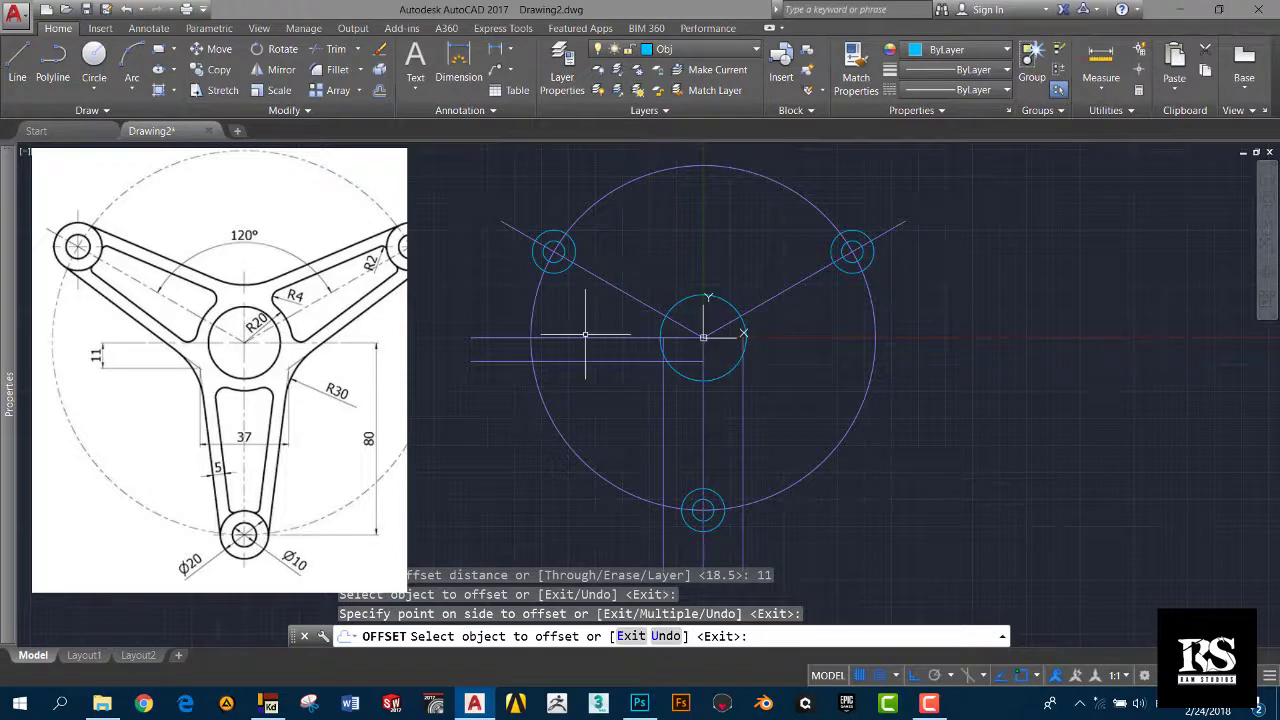
key(Escape)
key(Return)
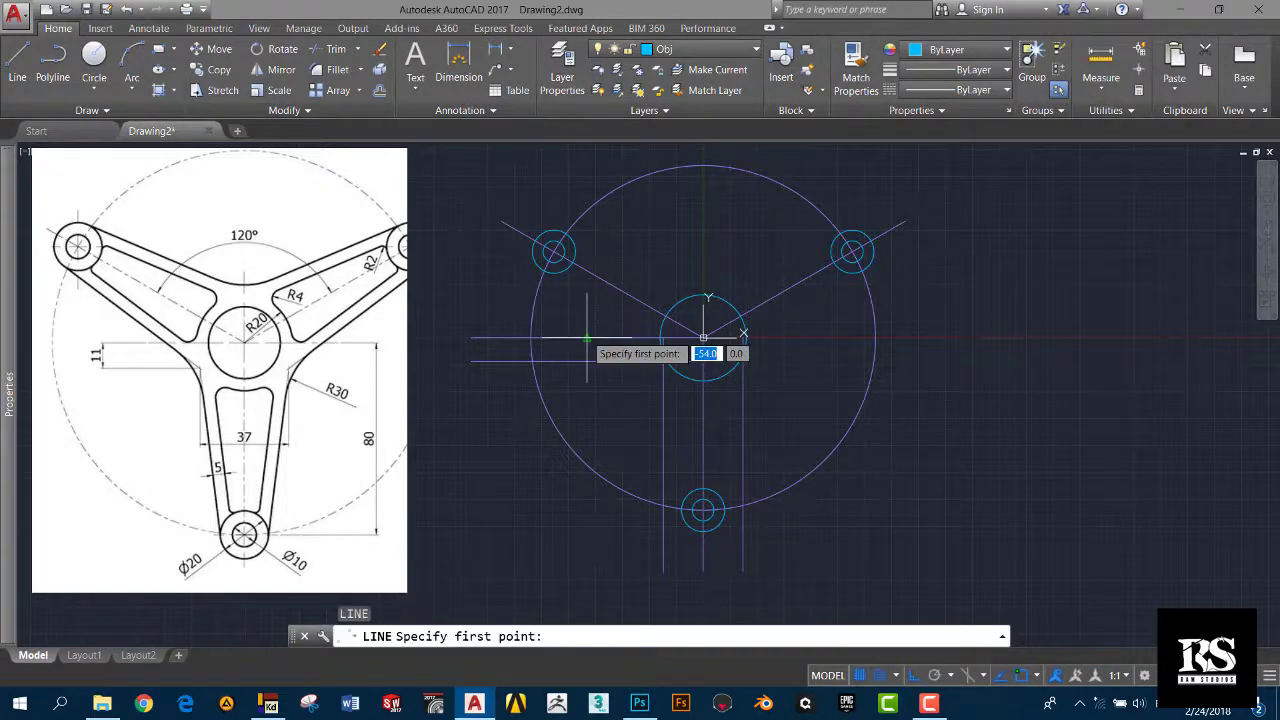
Step: Draw a slanted line from the bottom R10 circle's left edge up to the left guide intersection
scroll(720, 510, up, 2)
scroll(703, 512, up, 2)
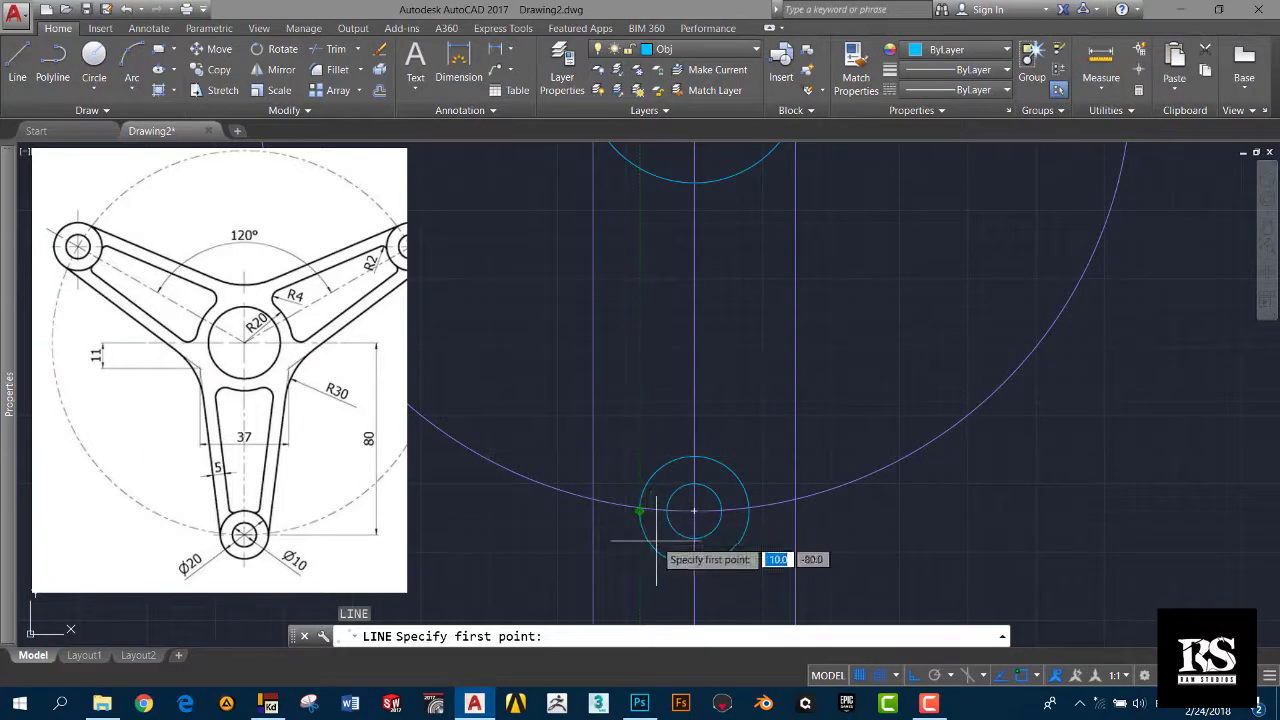
scroll(652, 541, down, 4)
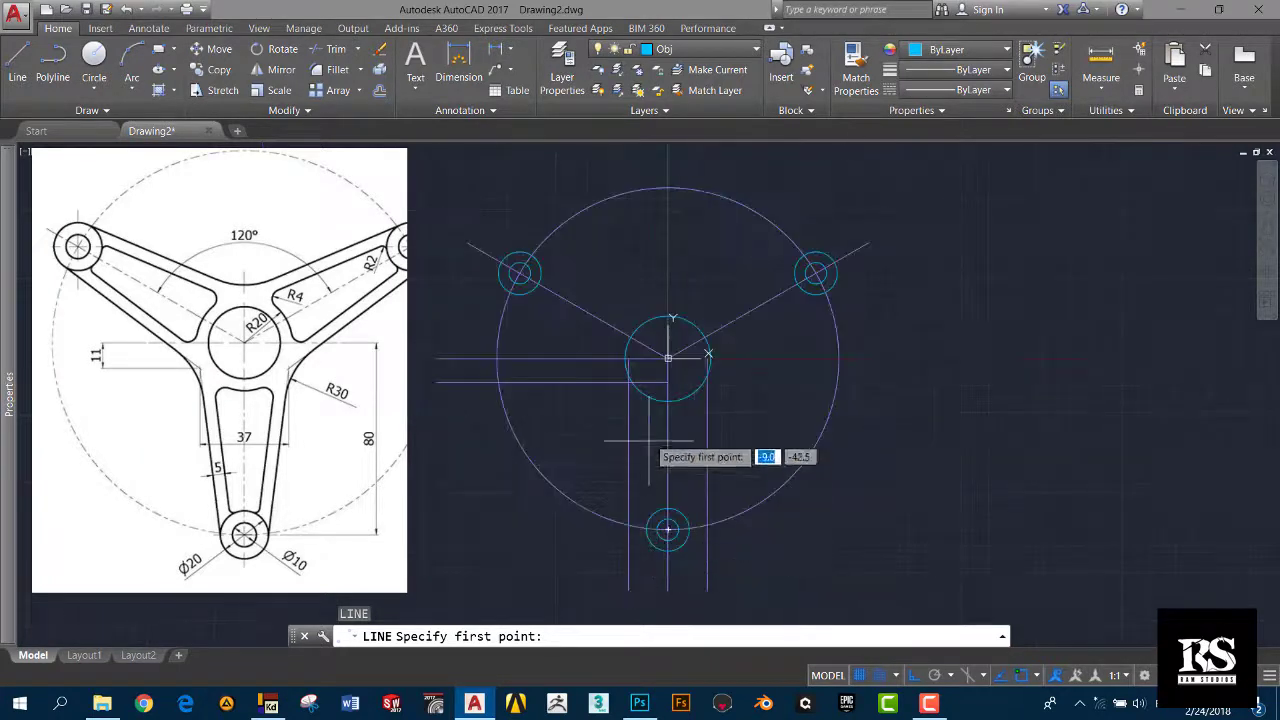
scroll(637, 401, up, 4)
click(610, 350)
middle_drag(660, 470, 591, 237)
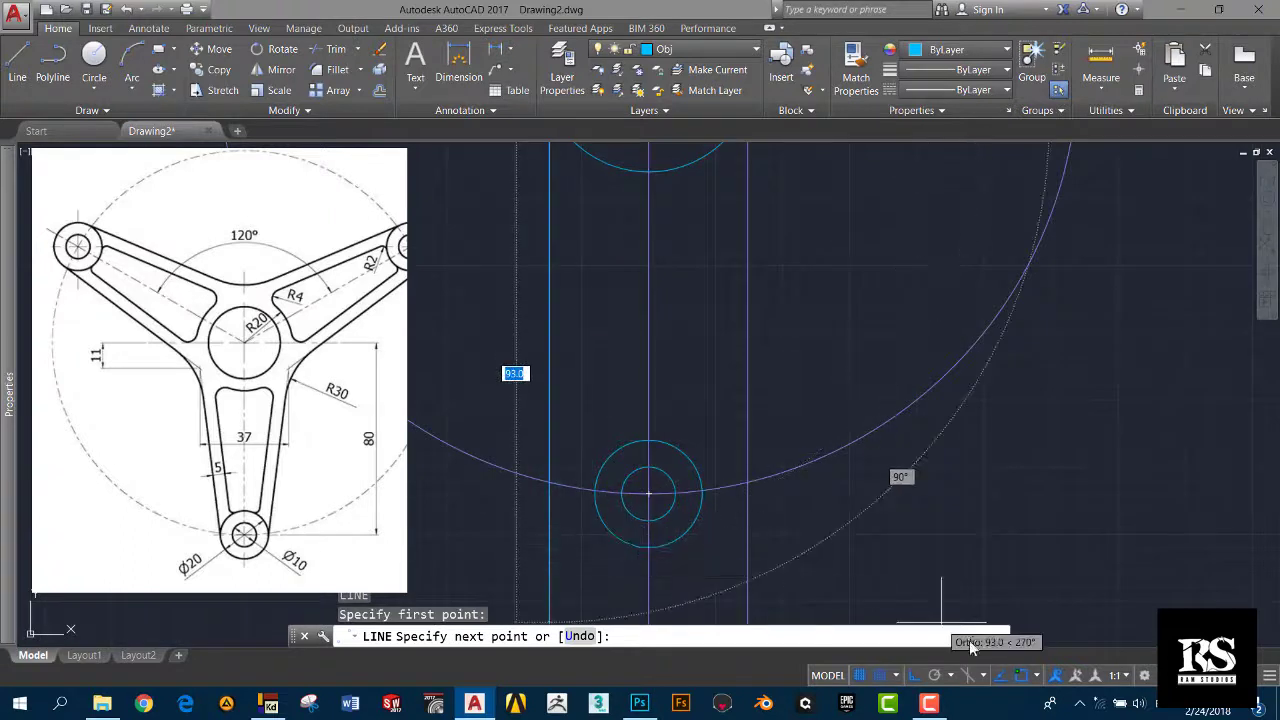
click(1038, 677)
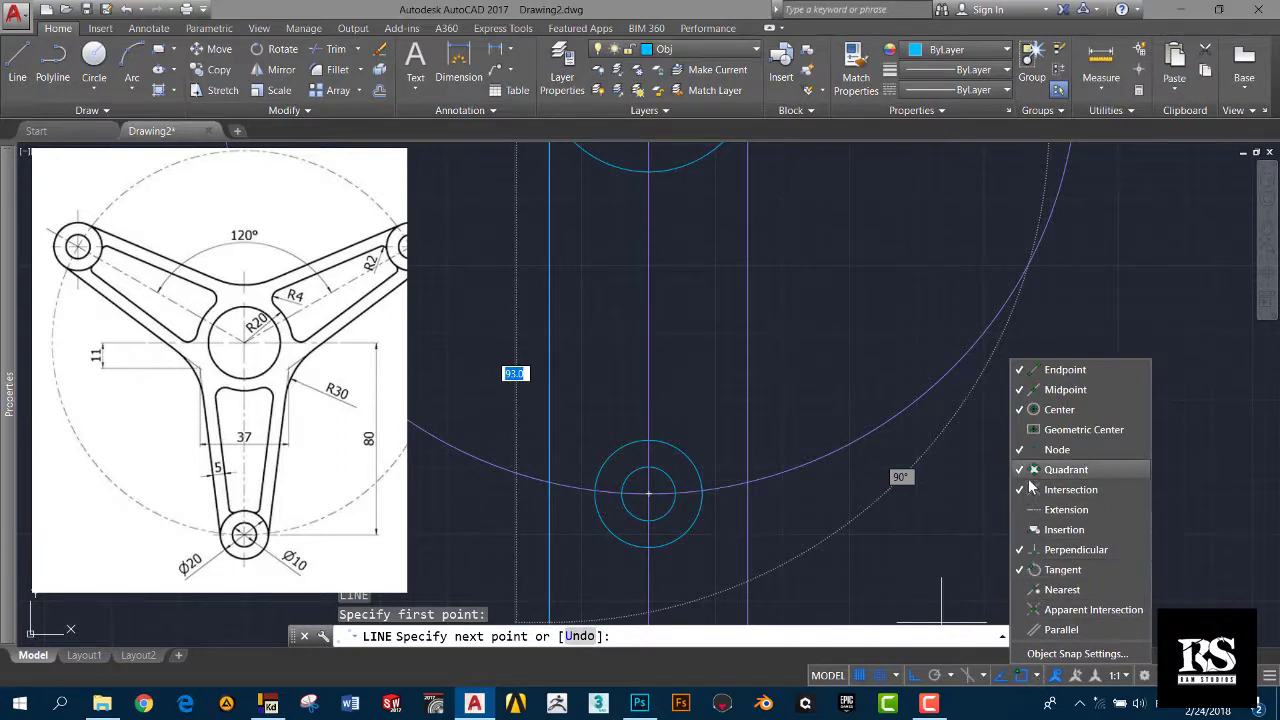
click(1036, 680)
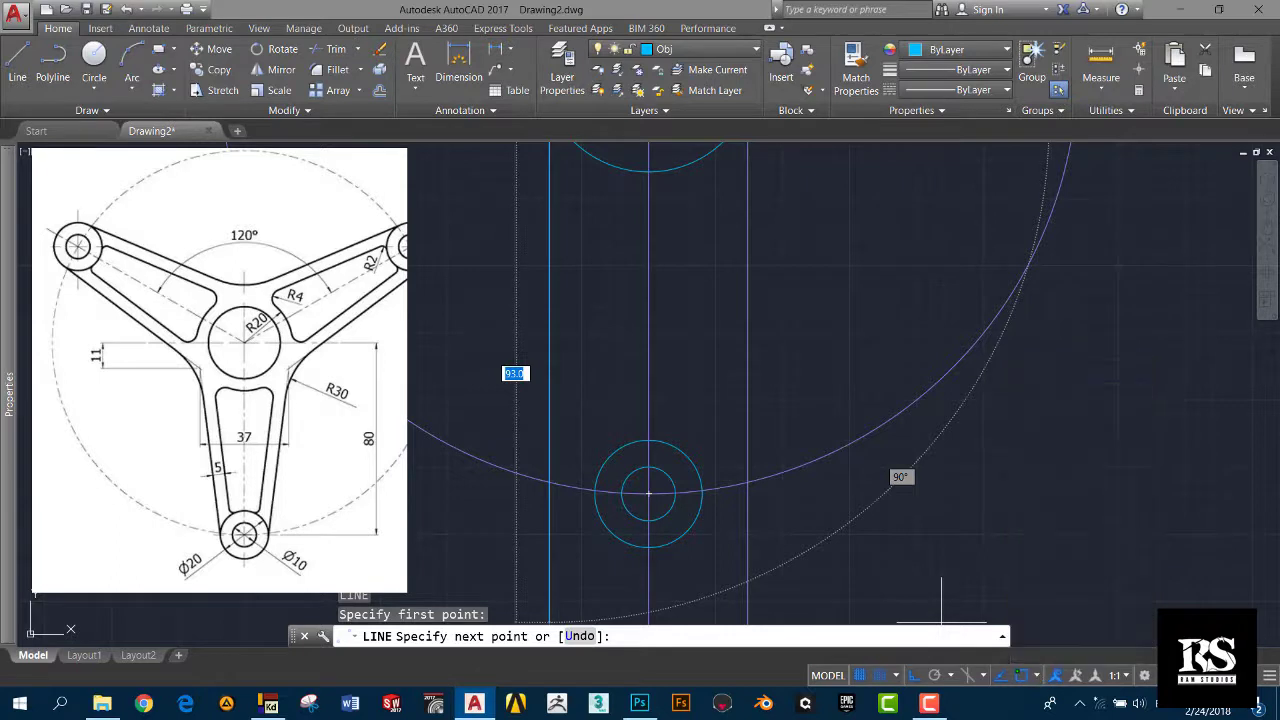
click(585, 515)
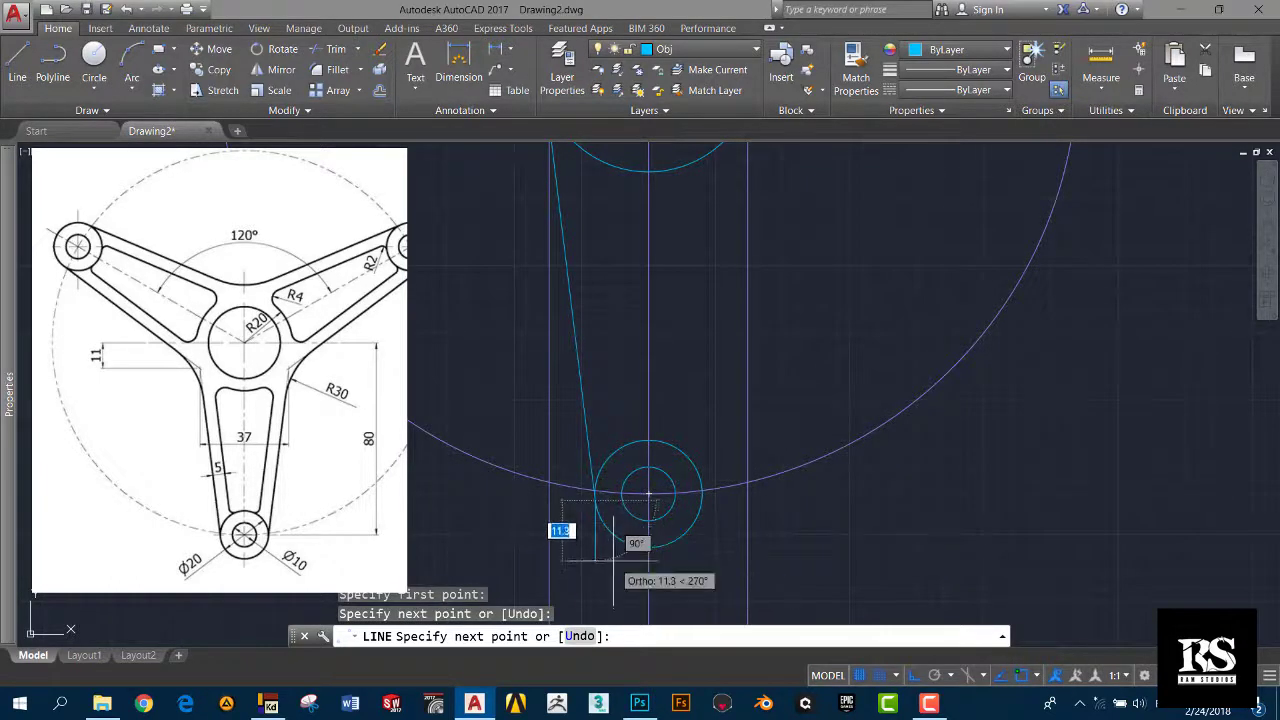
key(Return)
scroll(630, 500, down, 4)
scroll(655, 475, up, 2)
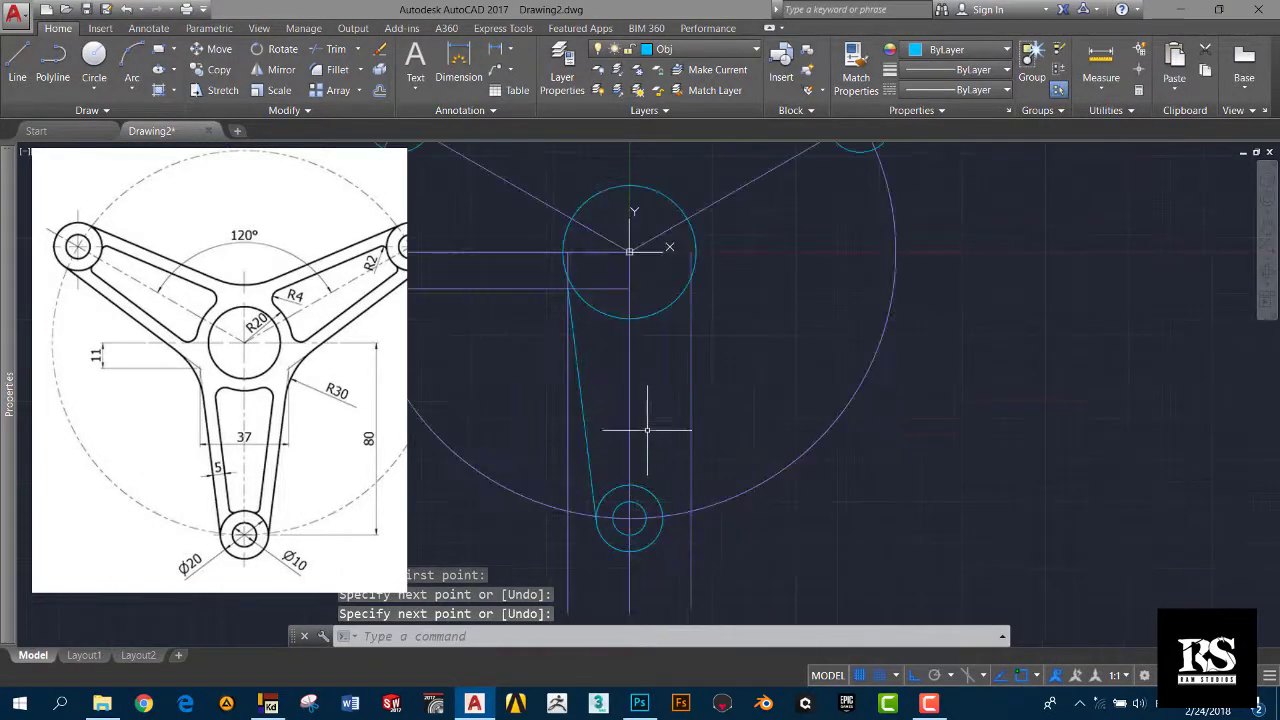
middle_drag(647, 430, 690, 432)
scroll(735, 430, down, 2)
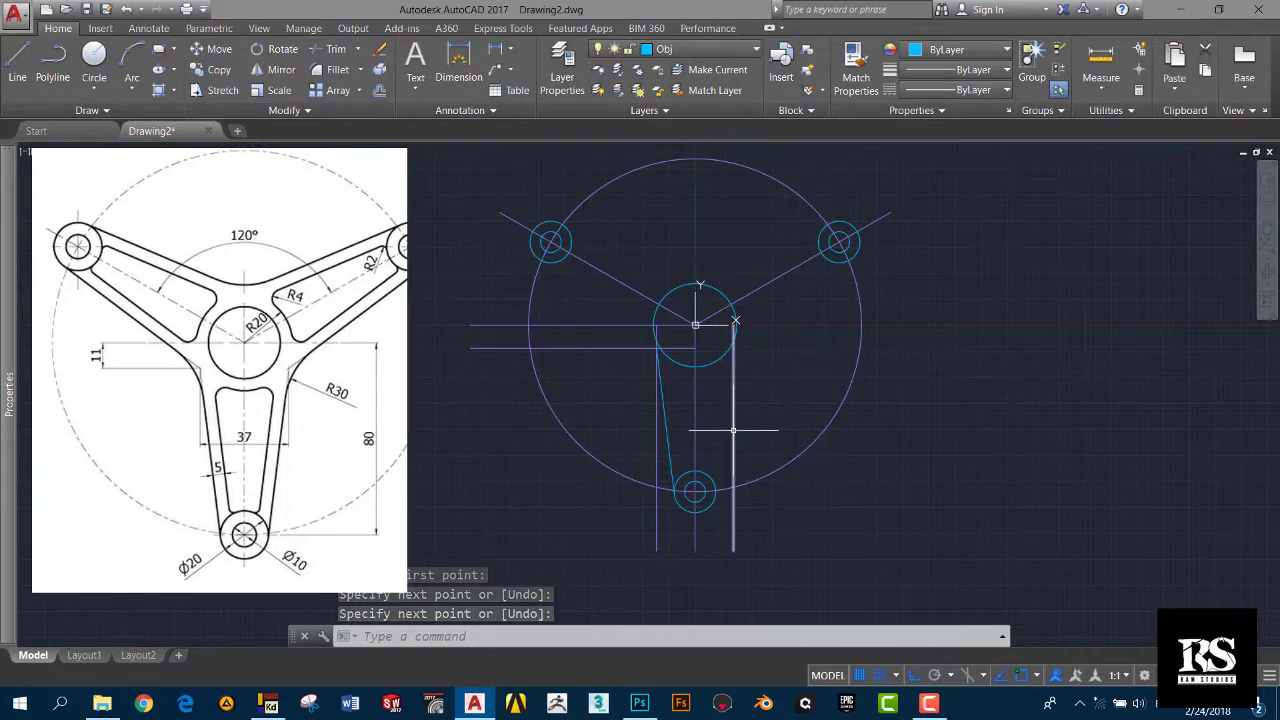
scroll(733, 430, up, 2)
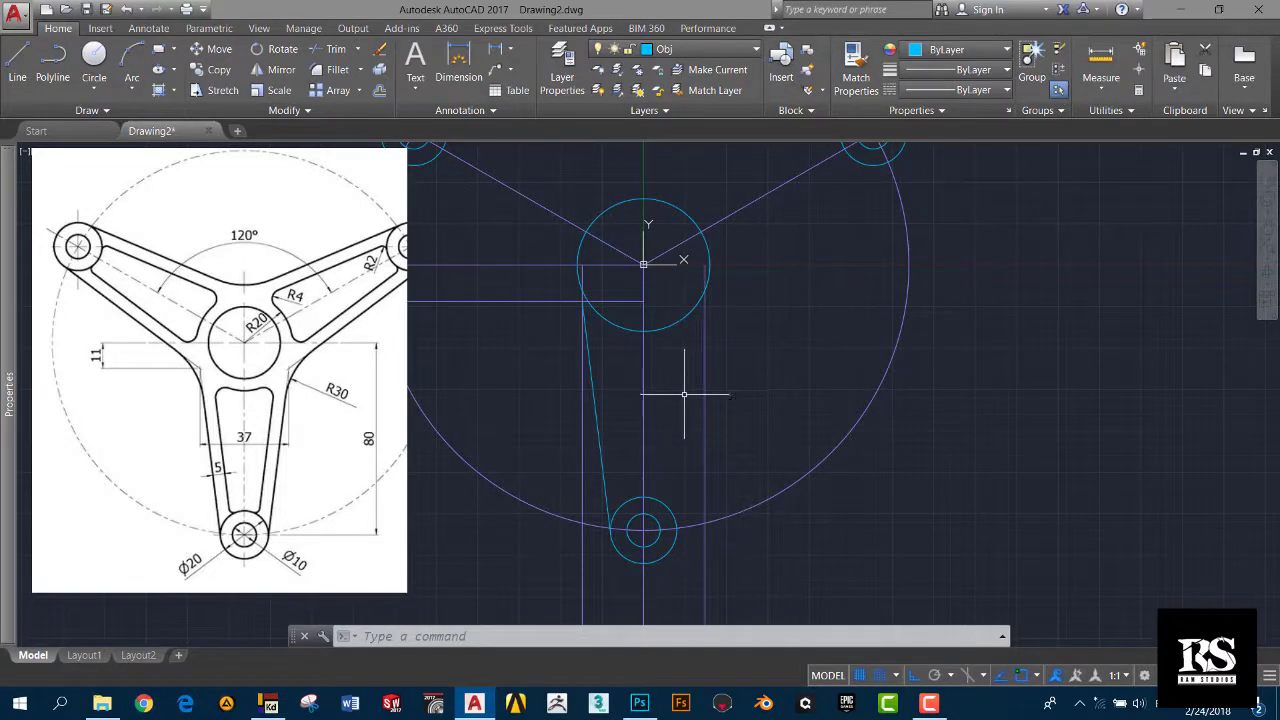
Step: Draw the right side line from the top horizontal line down tangent to the lower circle
text(l)
key(Return)
scroll(743, 393, down, 2)
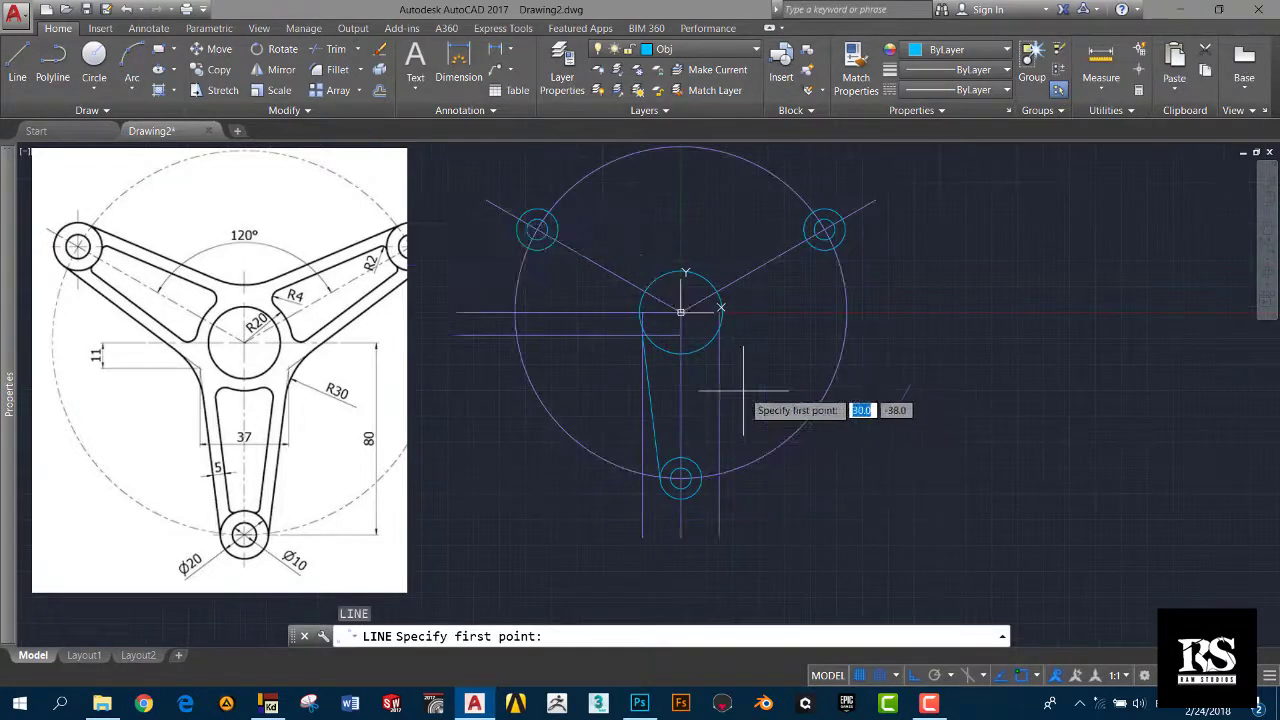
click(32, 76)
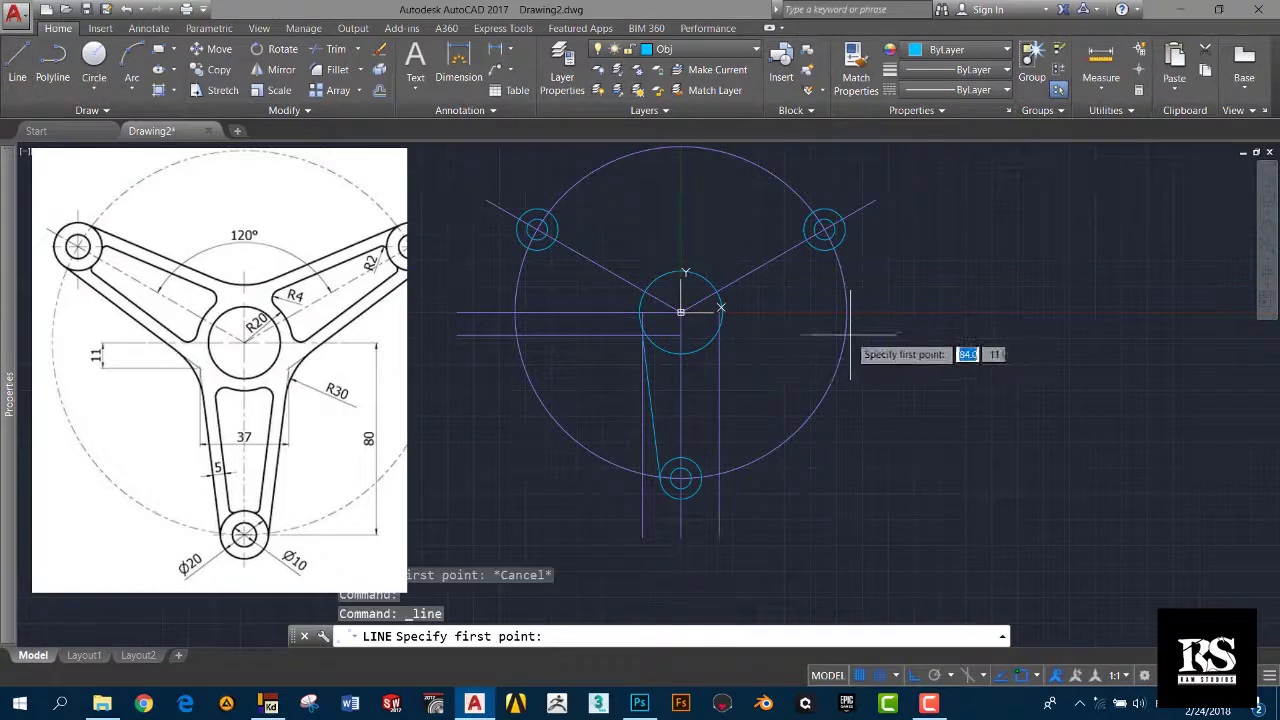
click(680, 312)
key(Return)
key(Return)
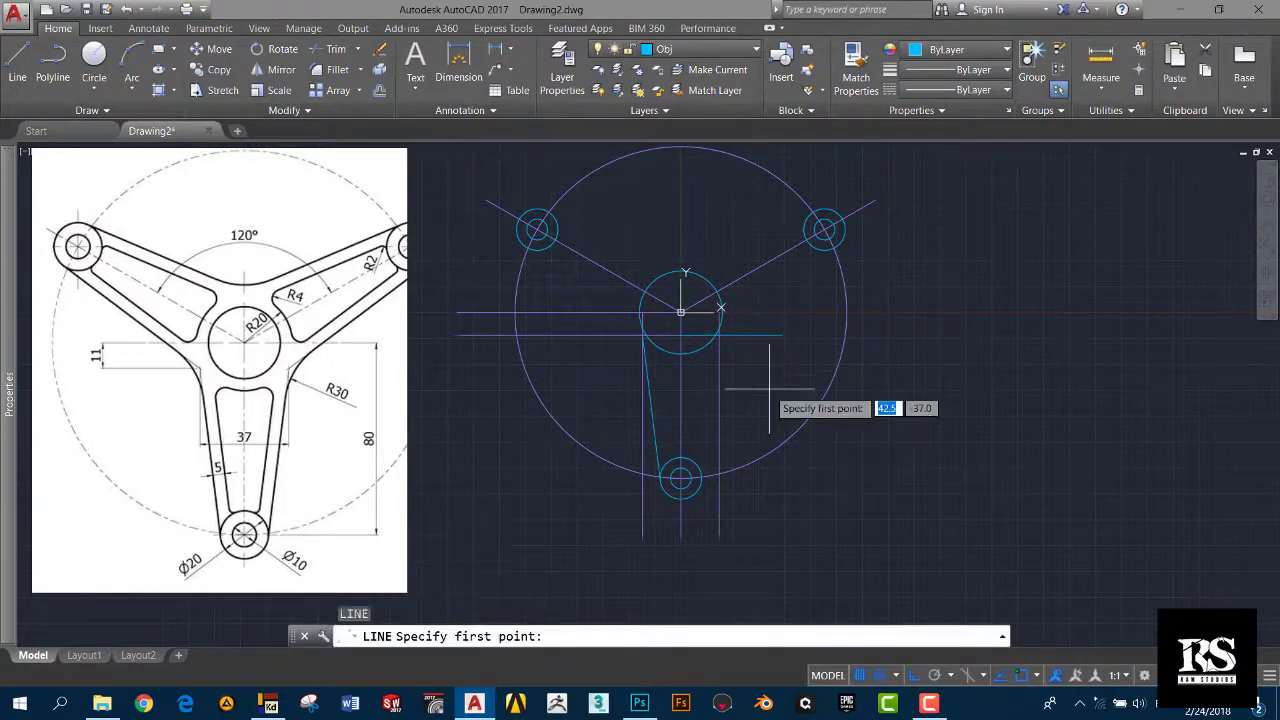
scroll(735, 425, up, 2)
click(17, 65)
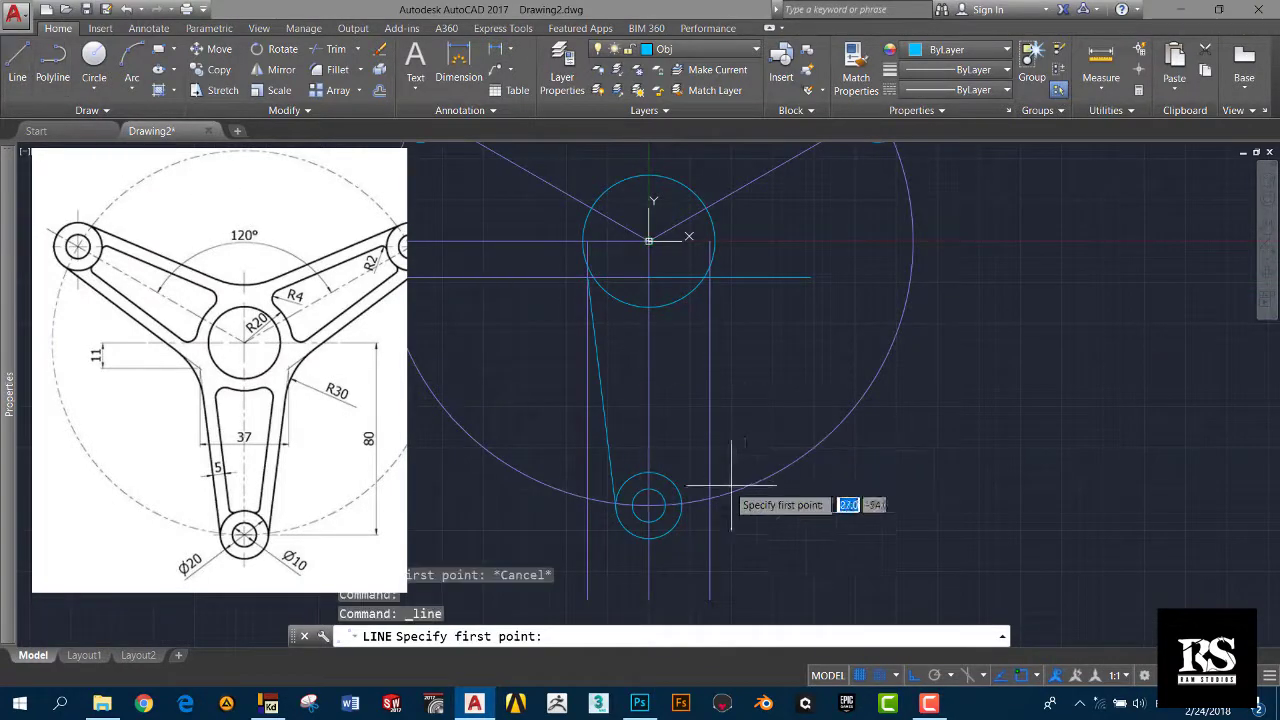
scroll(715, 493, up, 2)
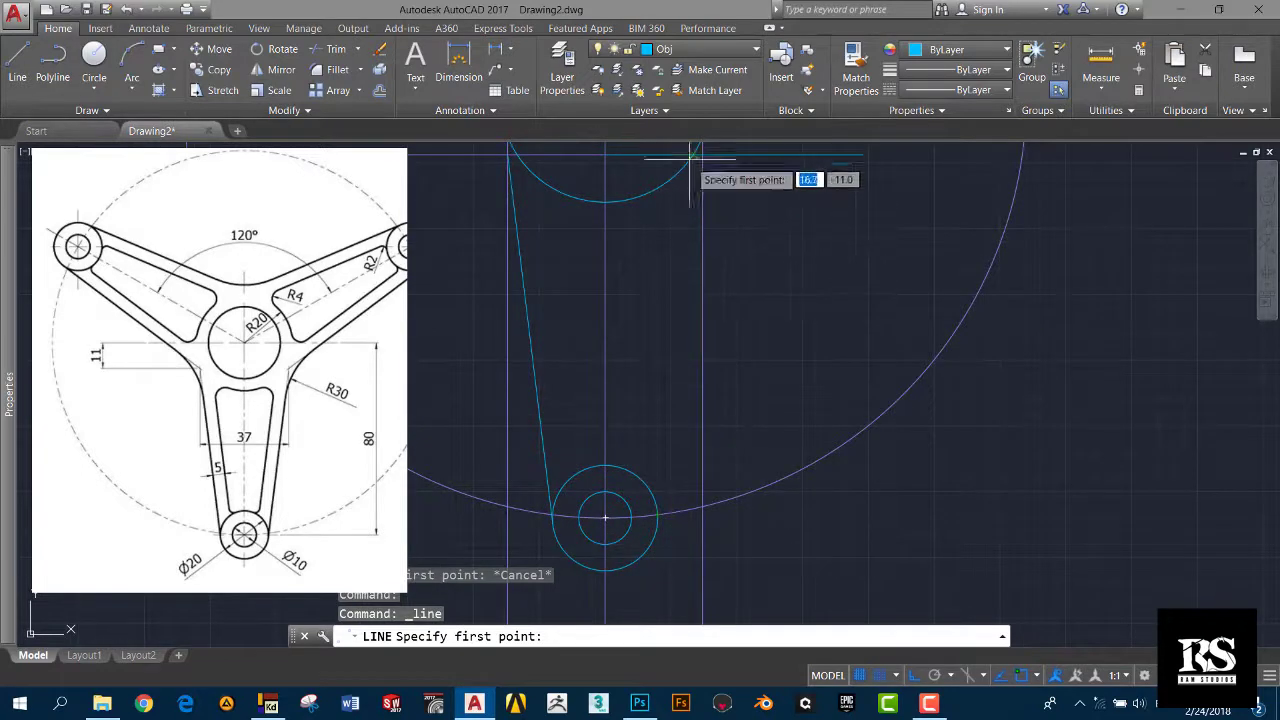
click(669, 155)
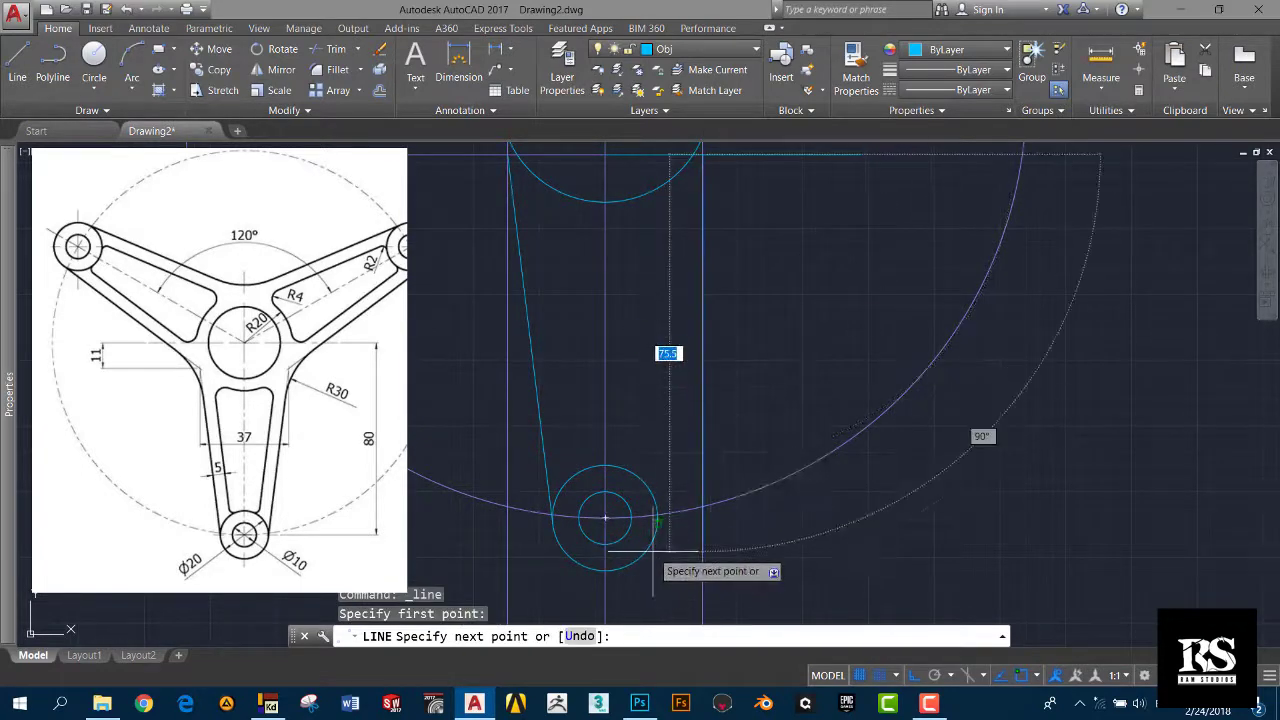
click(614, 523)
key(Return)
Step: Zoom and pan to recentre the view on the whole lower arm
scroll(811, 552, down, 4)
scroll(788, 487, up, 2)
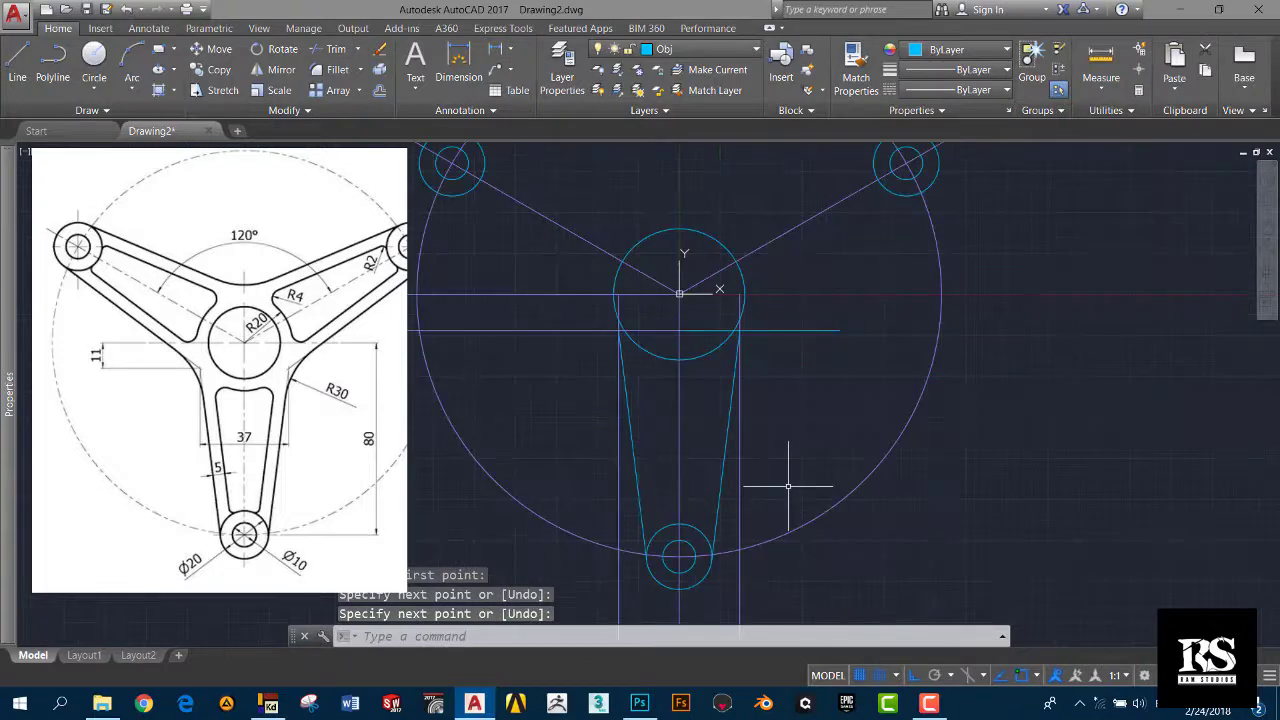
scroll(788, 487, down, 2)
mouse_move(786, 320)
middle_down()
mouse_move(742, 340)
mouse_move(838, 378)
middle_up()
scroll(808, 334, up, 2)
scroll(838, 378, down, 2)
scroll(829, 371, up, 2)
mouse_move(826, 423)
middle_down()
mouse_move(866, 409)
mouse_move(841, 391)
mouse_move(822, 457)
middle_up()
scroll(841, 391, down, 2)
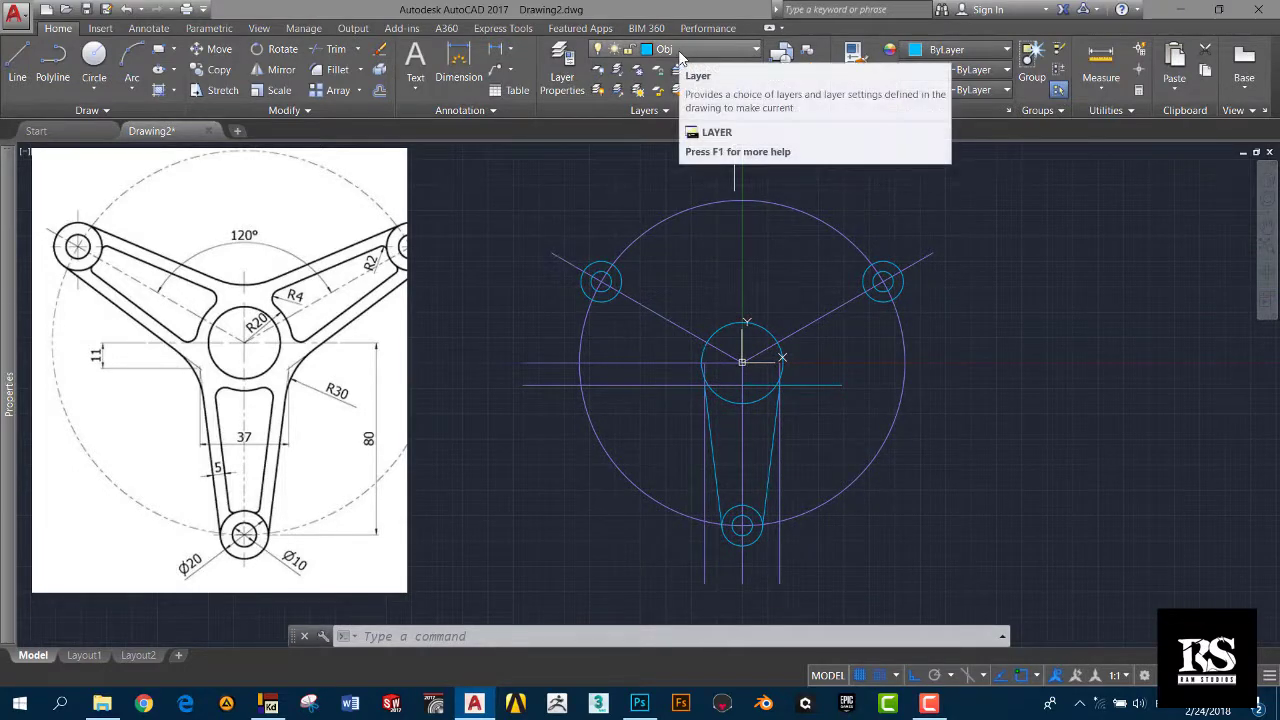
Step: Change the Hid layer's colour to 185 in Layer Properties
click(562, 68)
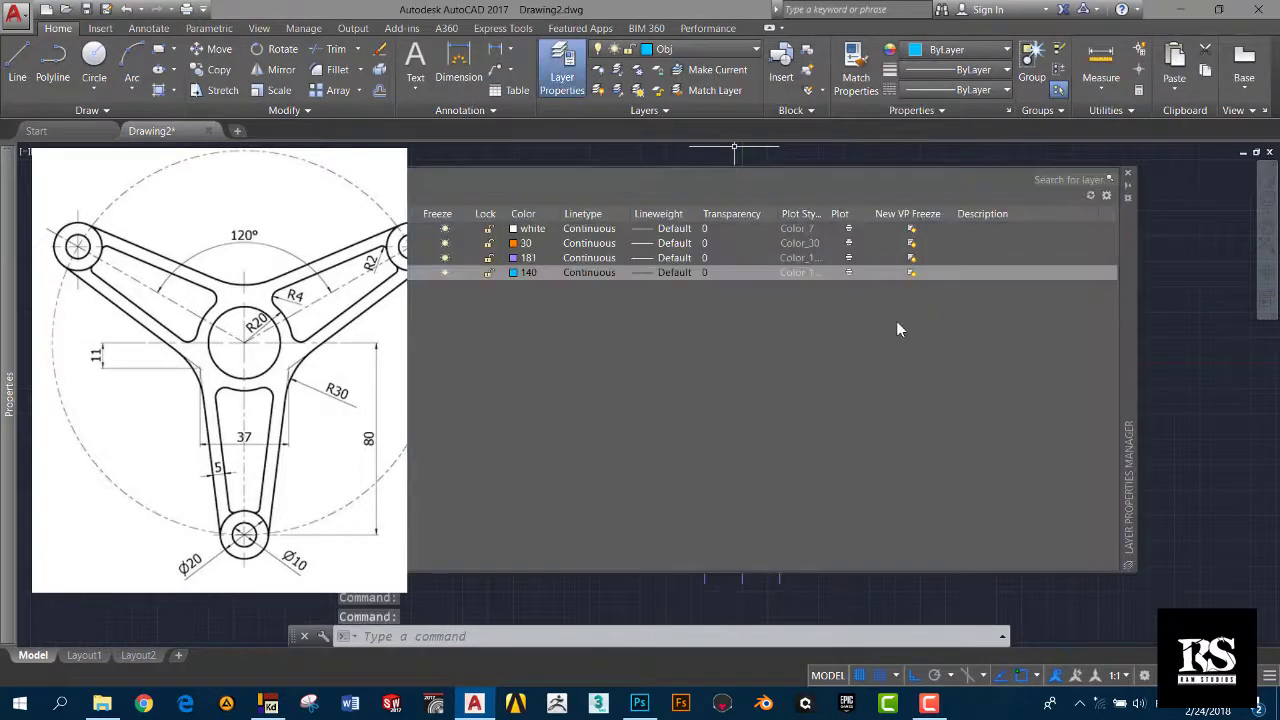
click(514, 258)
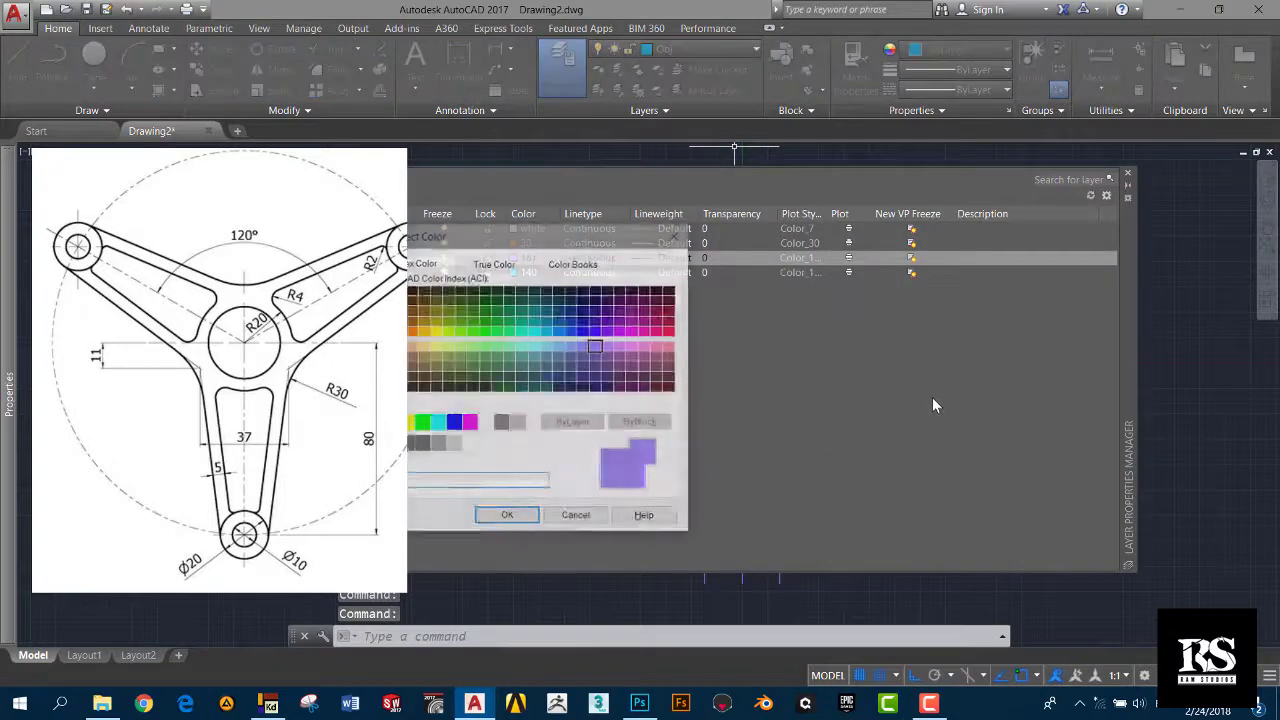
click(600, 376)
click(507, 516)
click(1127, 174)
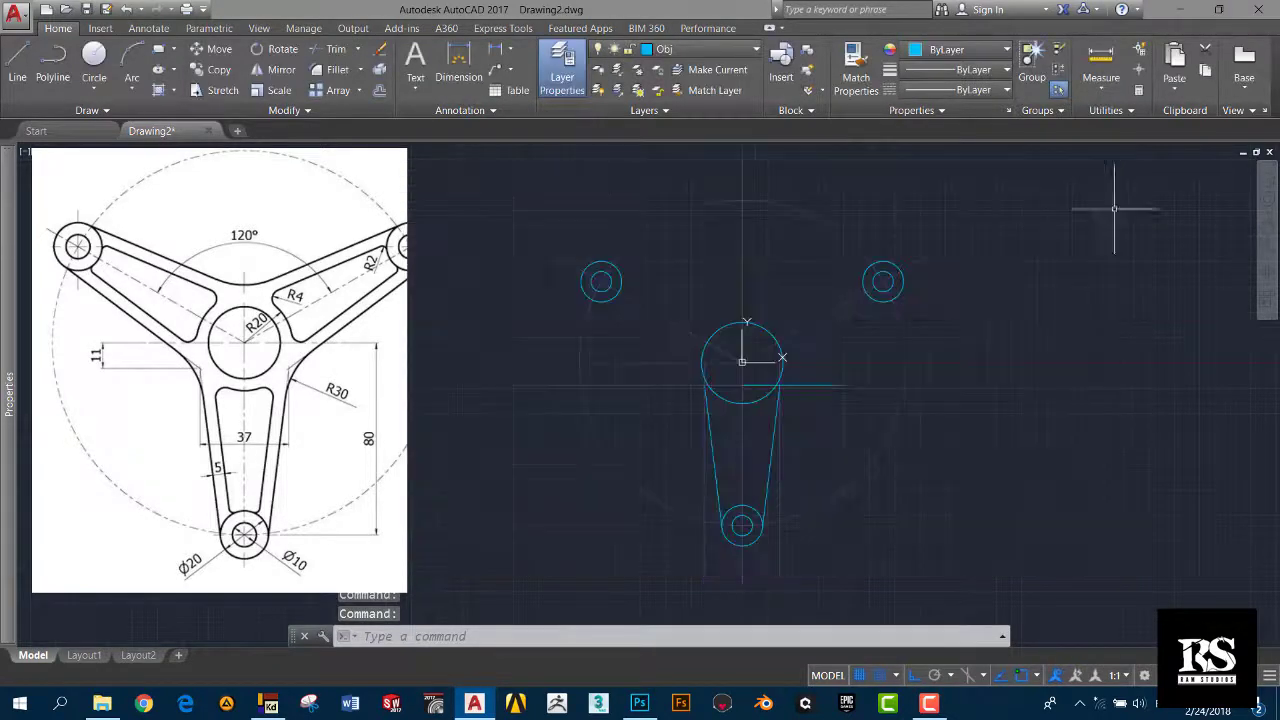
Step: Move the short horizontal line beside the central circle onto the Hid layer
scroll(971, 343, down, 2)
scroll(914, 371, up, 5)
middle_drag(929, 409, 910, 350)
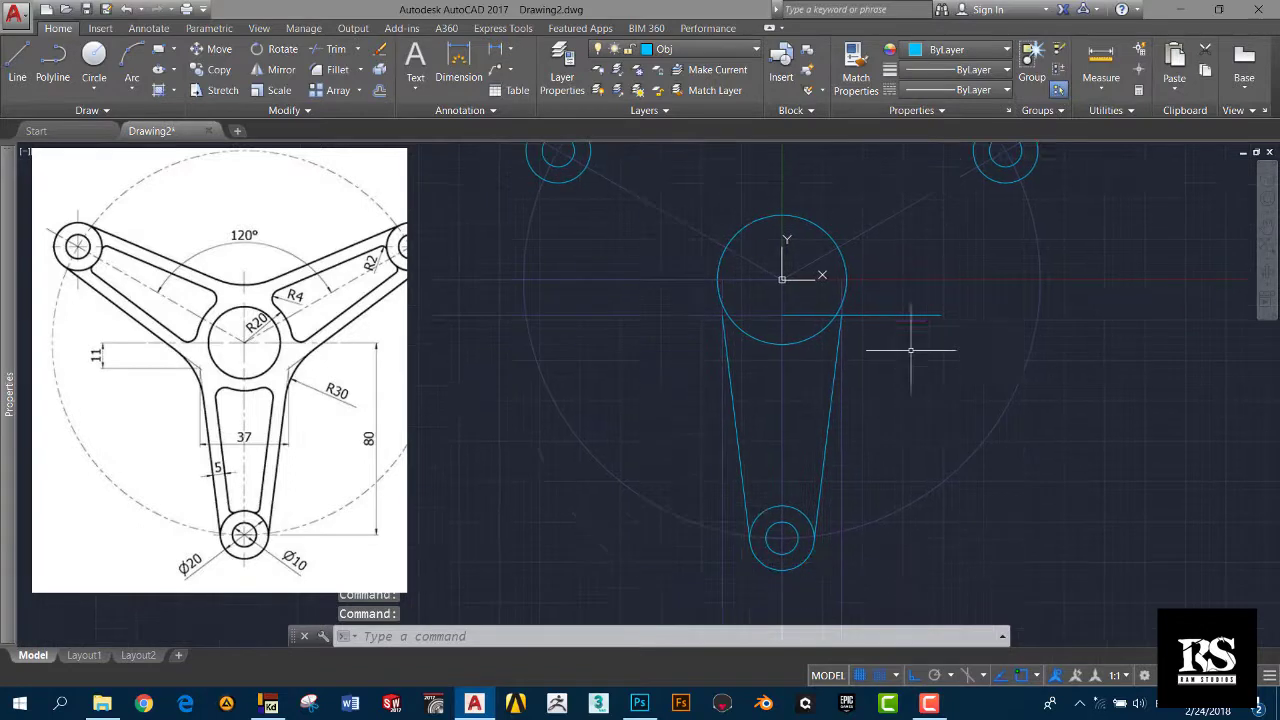
click(1150, 268)
click(890, 376)
click(700, 49)
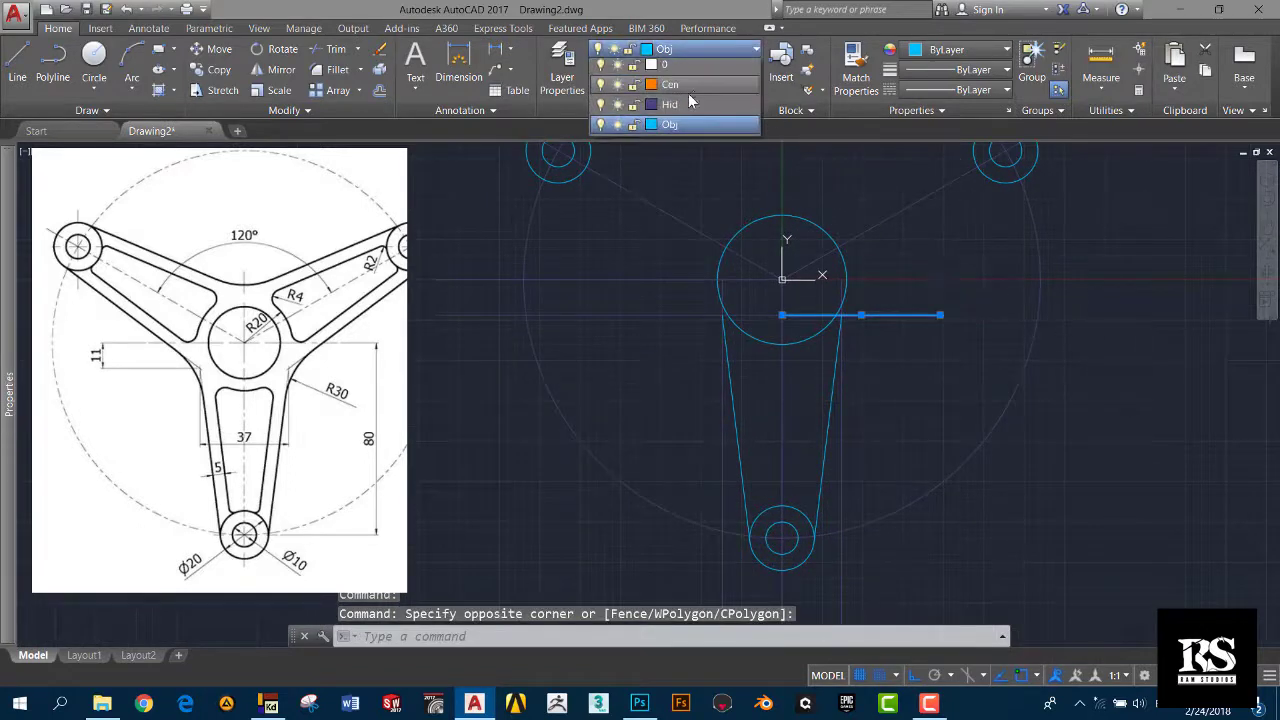
click(687, 104)
key(Escape)
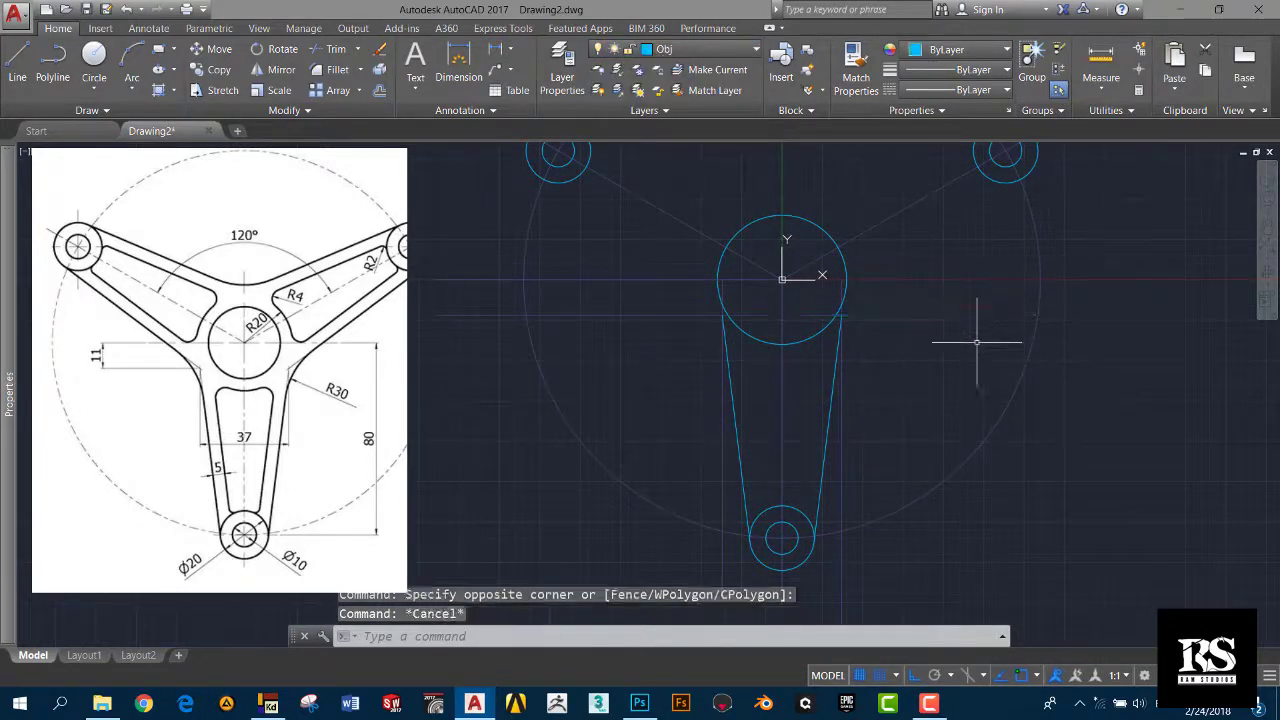
scroll(846, 423, down, 2)
scroll(757, 337, up, 3)
scroll(834, 343, down, 1)
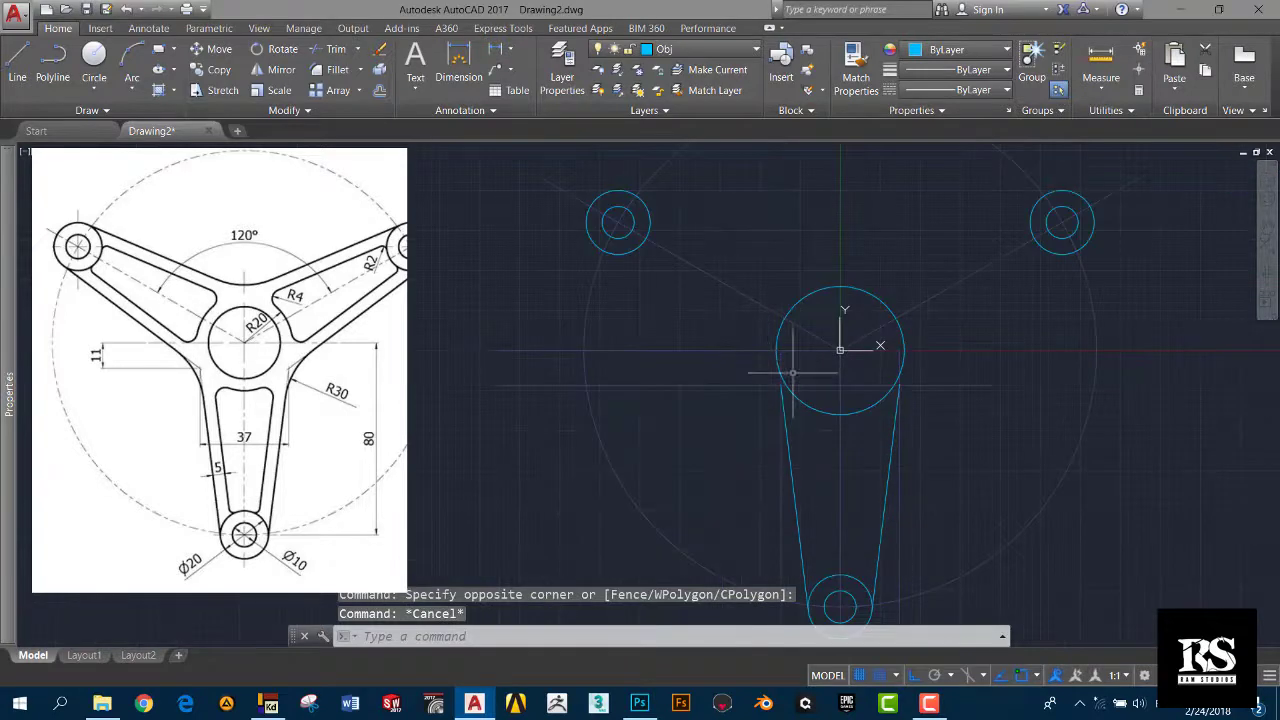
scroll(883, 447, down, 2)
middle_drag(883, 447, 850, 364)
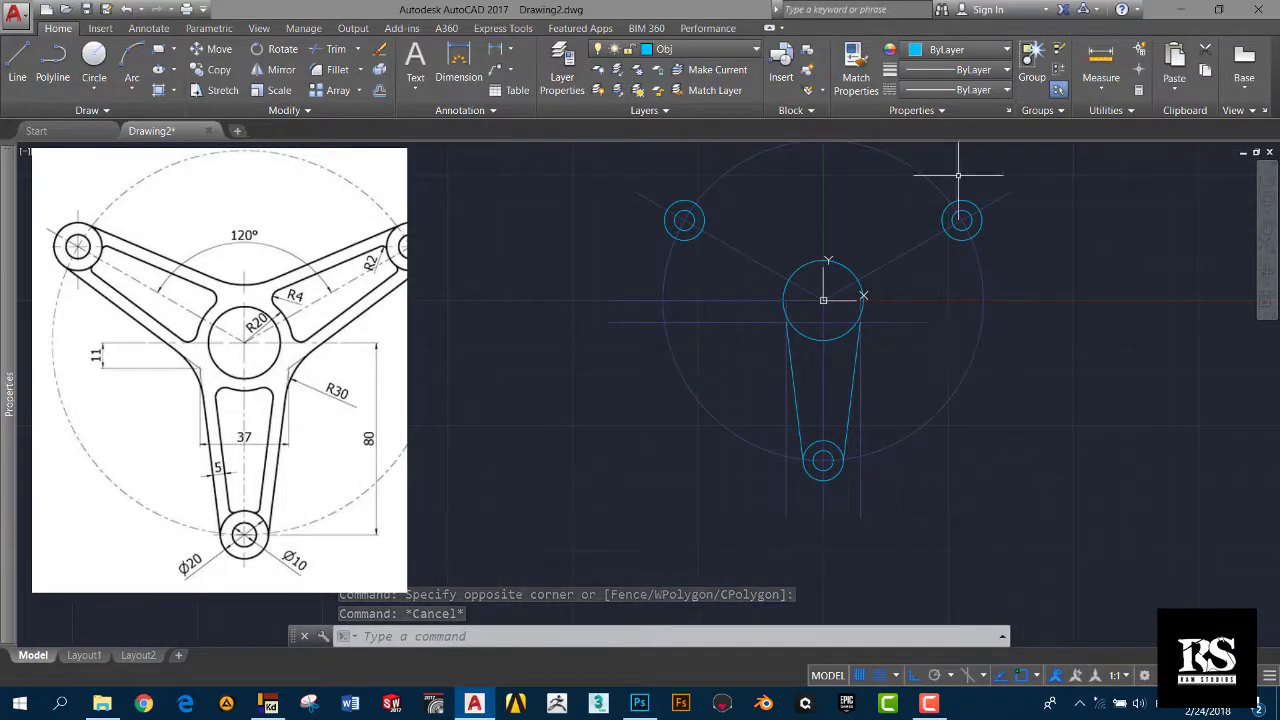
scroll(883, 342, up, 2)
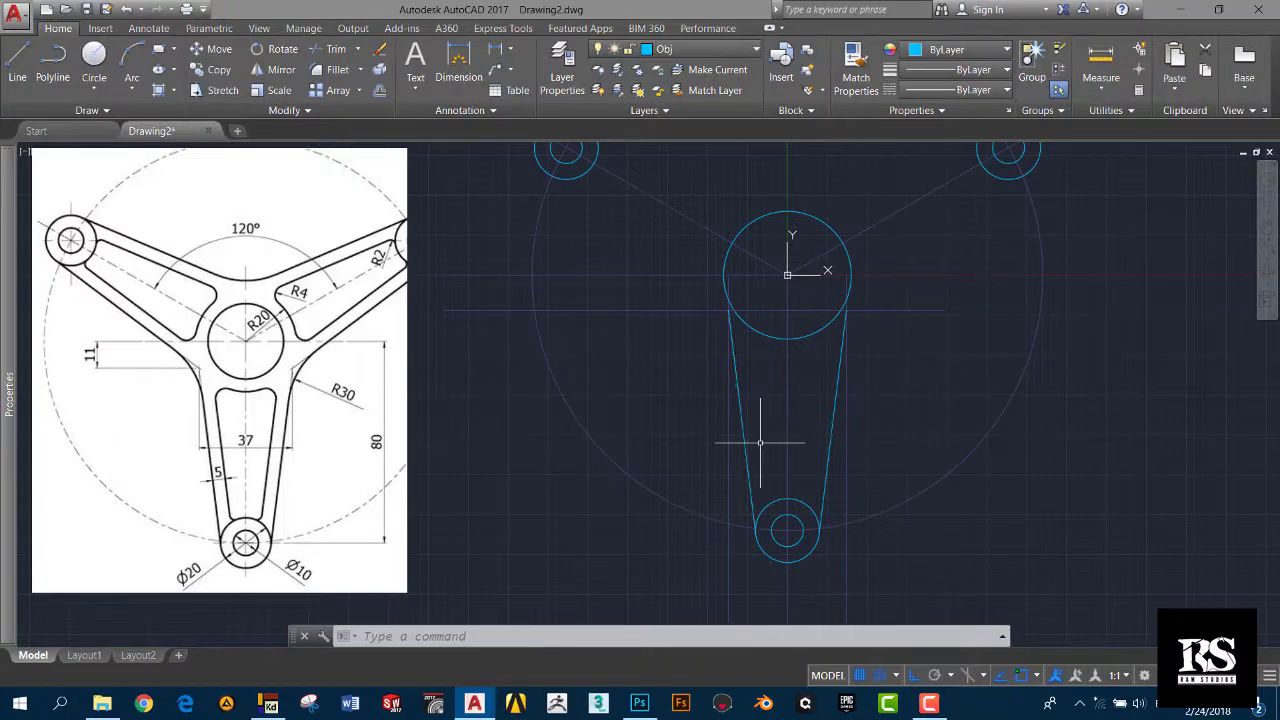
Step: Offset both slanted lower-arm side lines 5 units inward
key(Return)
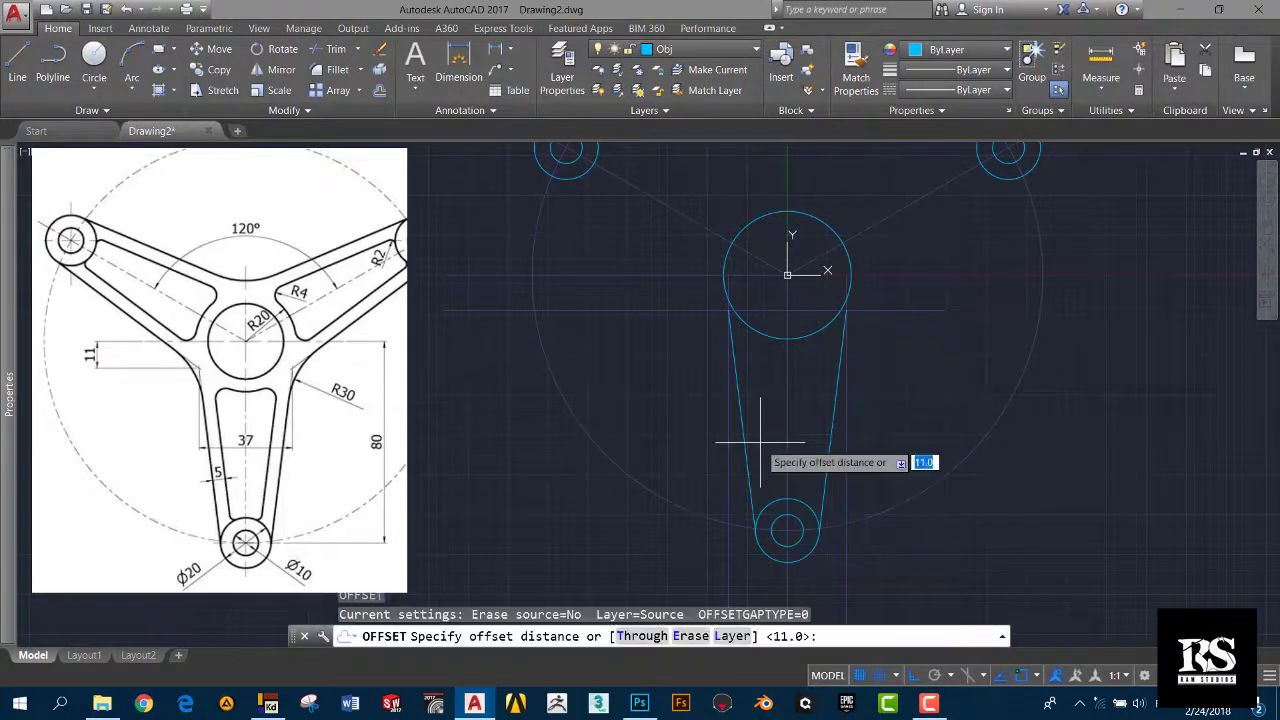
text(5)
key(Return)
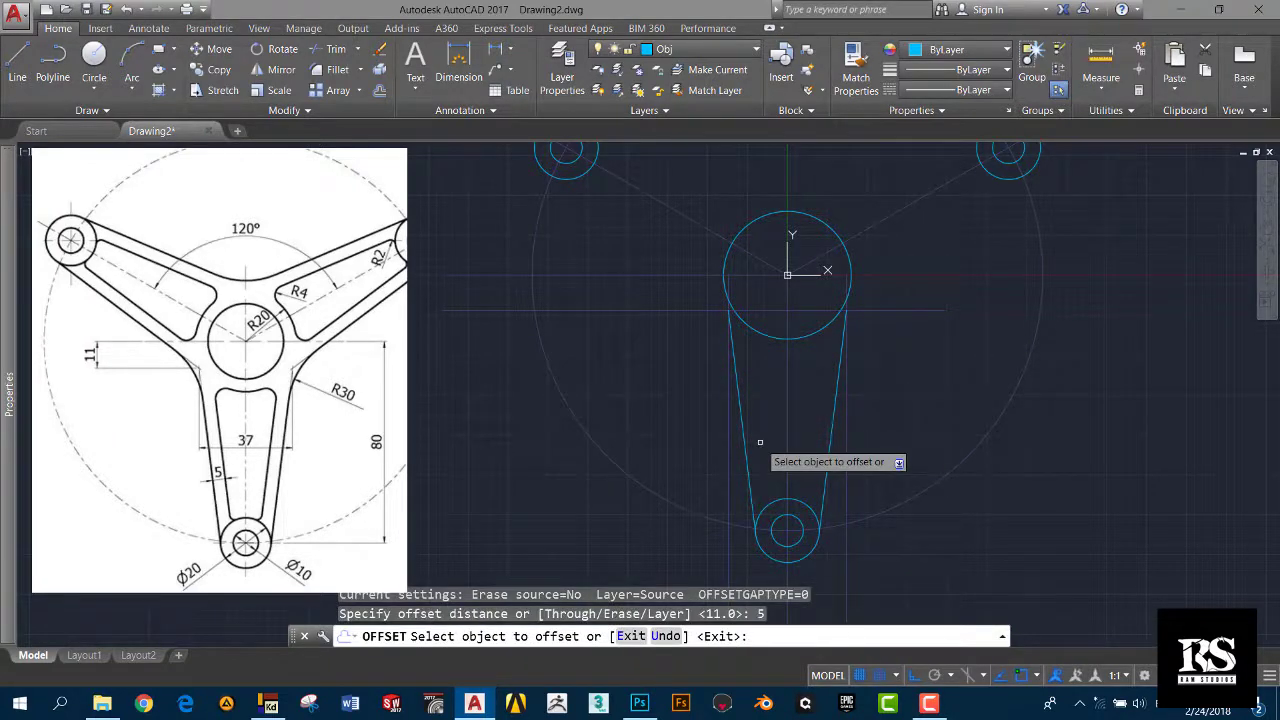
click(741, 428)
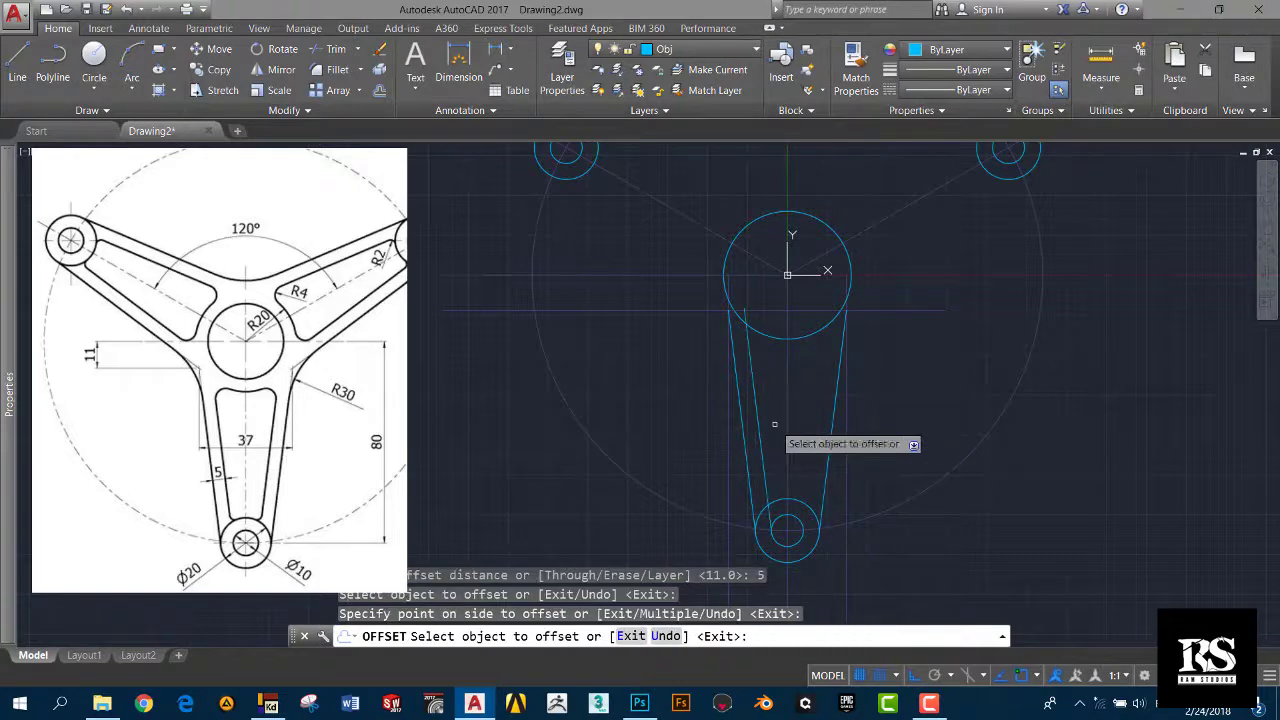
click(833, 412)
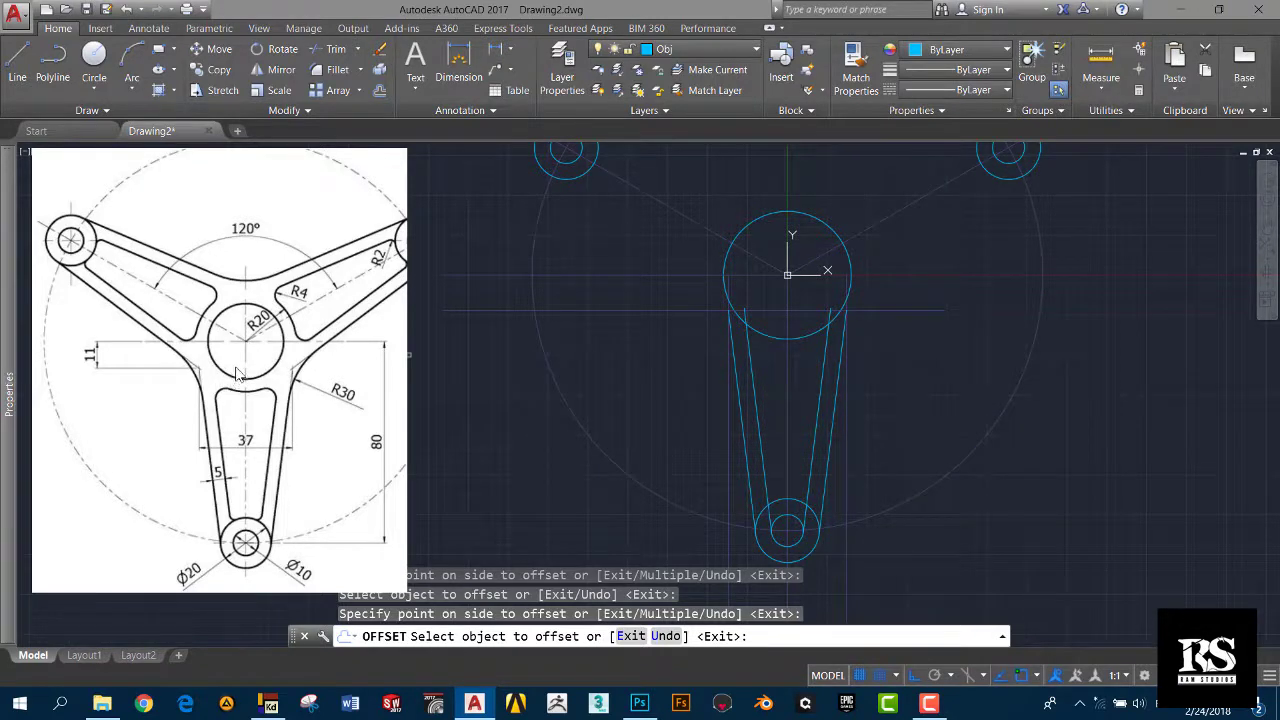
Step: Offset the central circle 5 units inward
click(773, 334)
click(778, 328)
scroll(263, 440, down, 1)
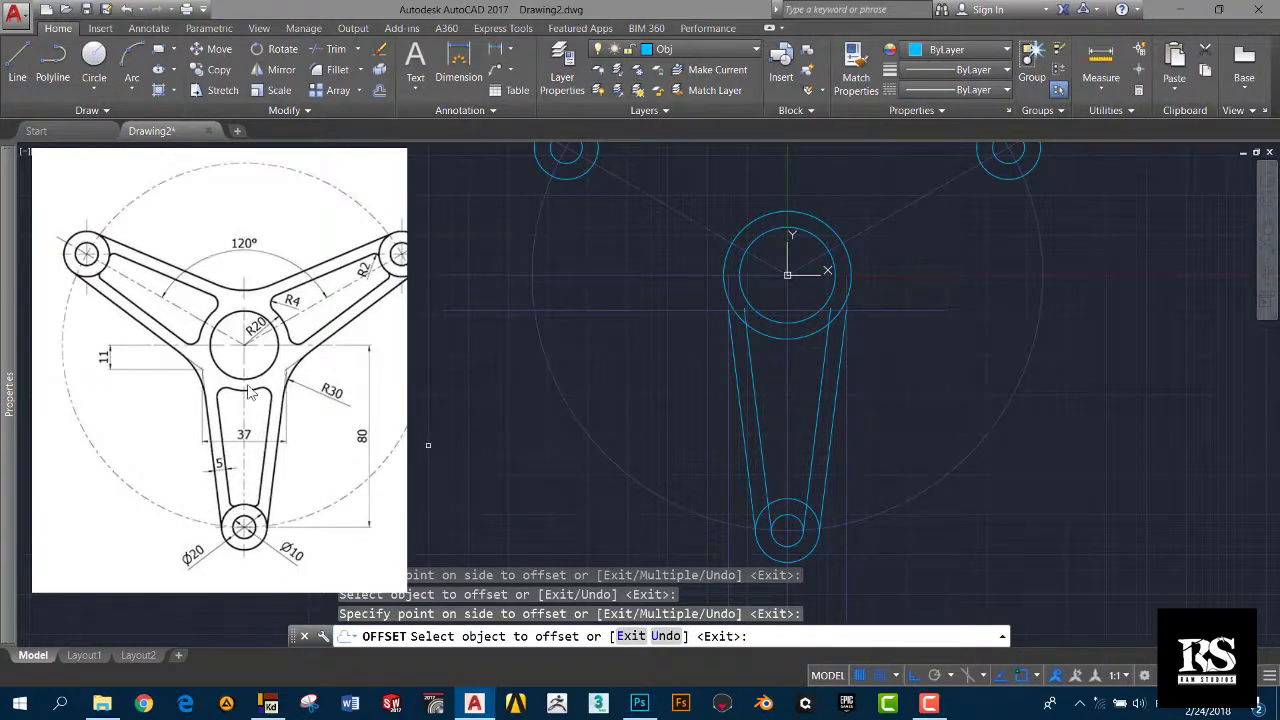
scroll(247, 386, down, 1)
scroll(203, 378, up, 1)
scroll(240, 350, up, 1)
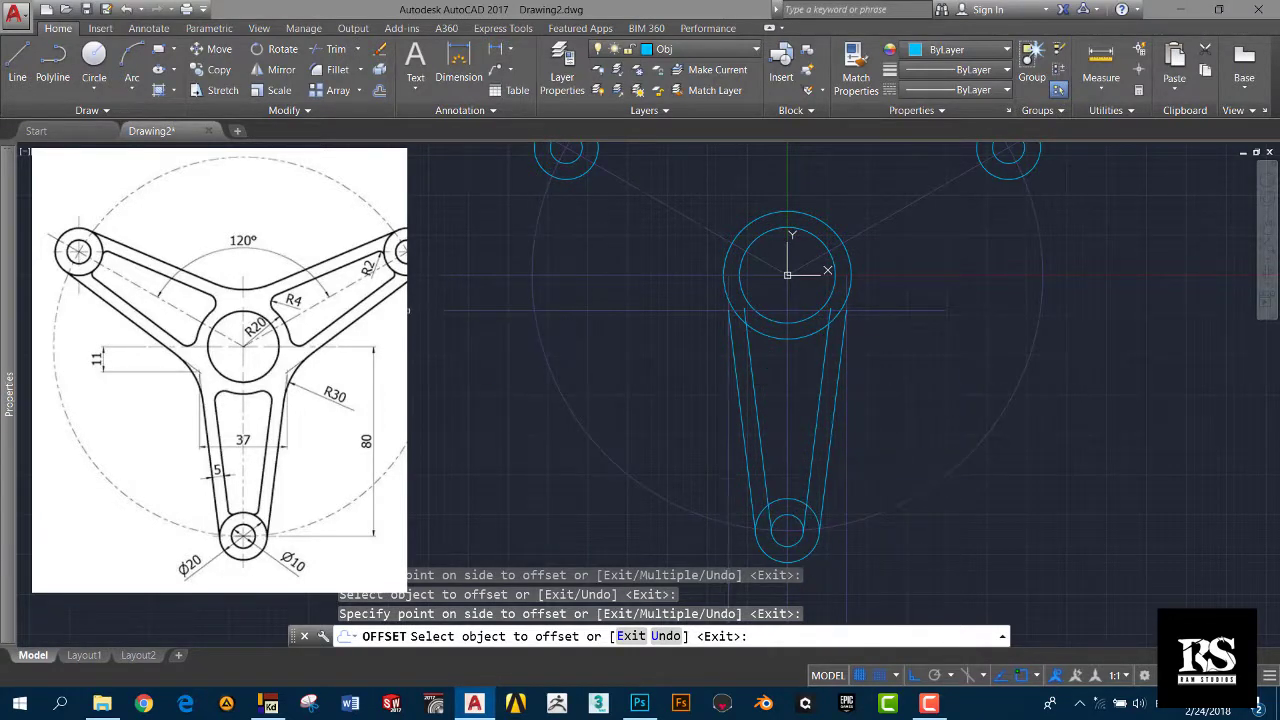
key(Escape)
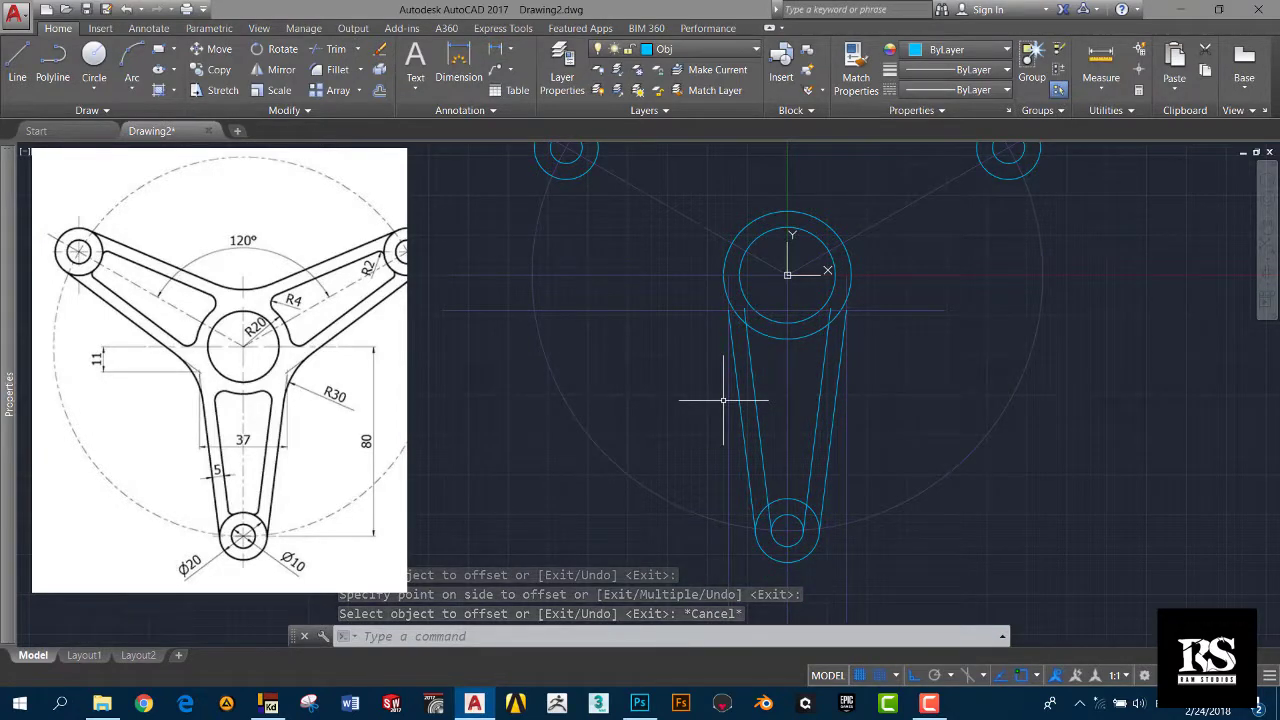
text(F)
key(Return)
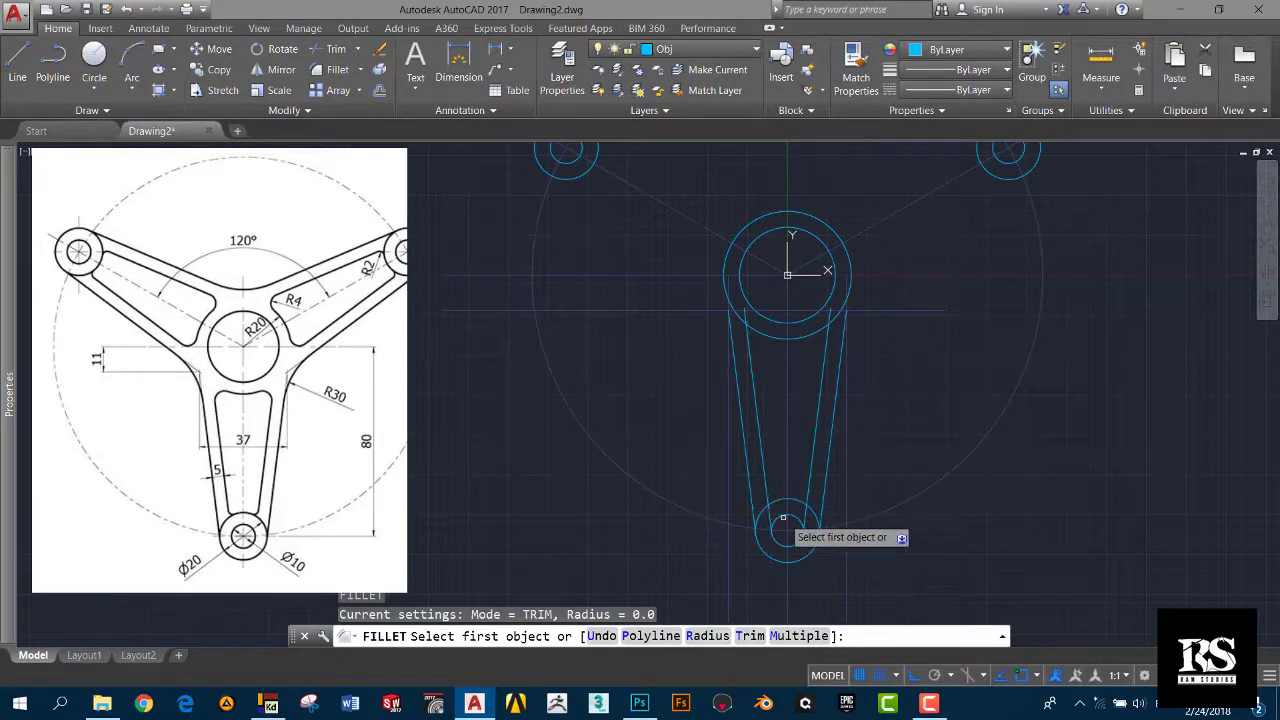
Step: Try a radius-0 fillet between the left inner line and upper circle, then cancel it
scroll(857, 490, up, 2)
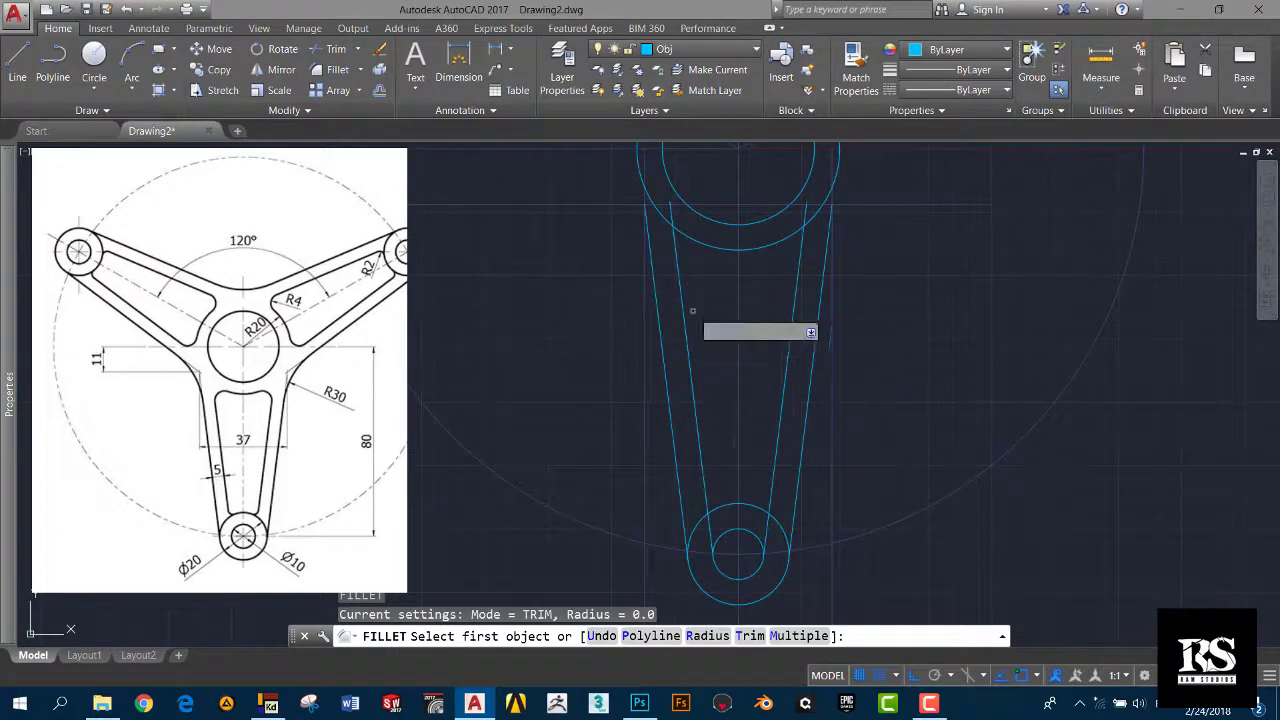
click(676, 240)
click(690, 237)
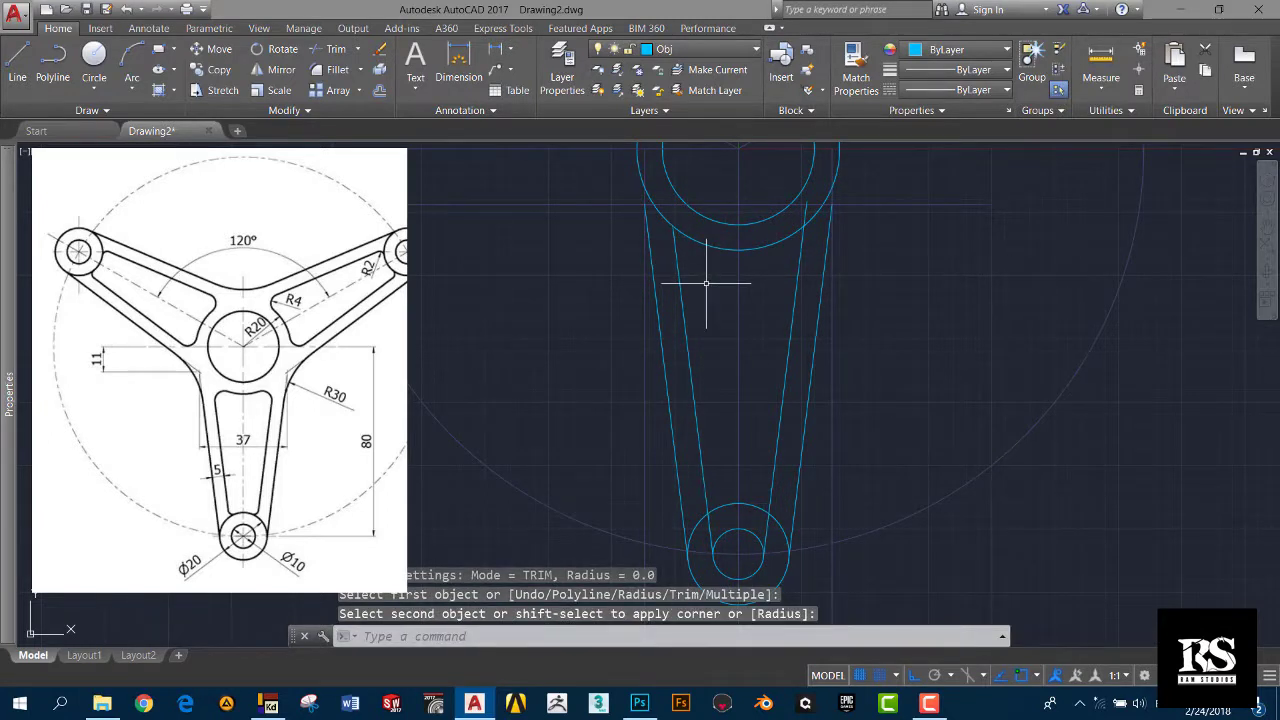
key(Escape)
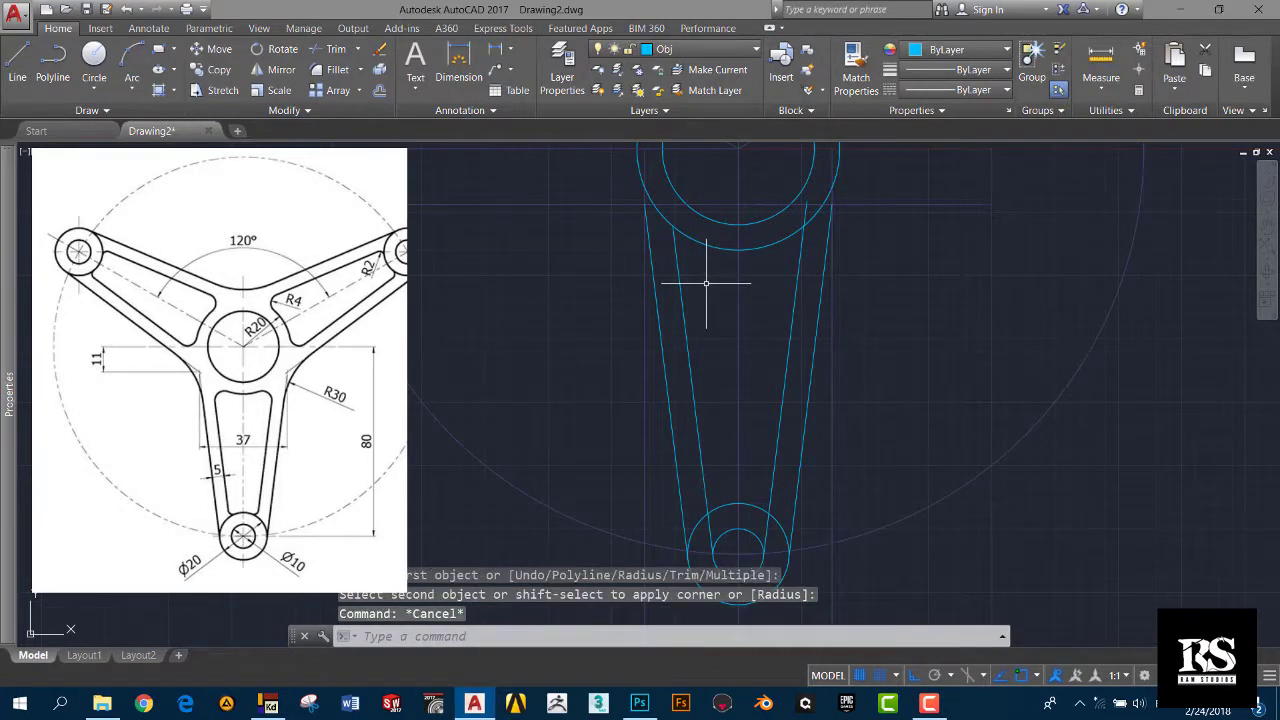
text(TR)
key(Return)
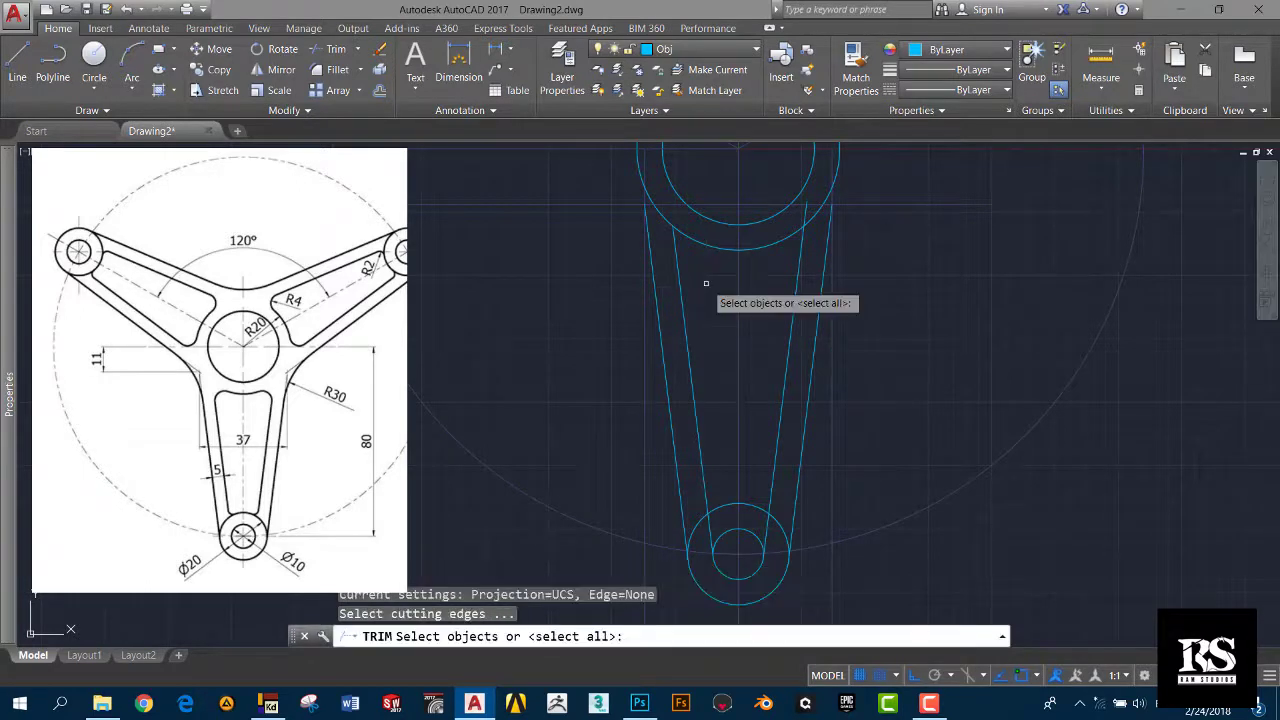
Step: Pick the top circle and both inner slot lines as trim cutting edges
click(665, 223)
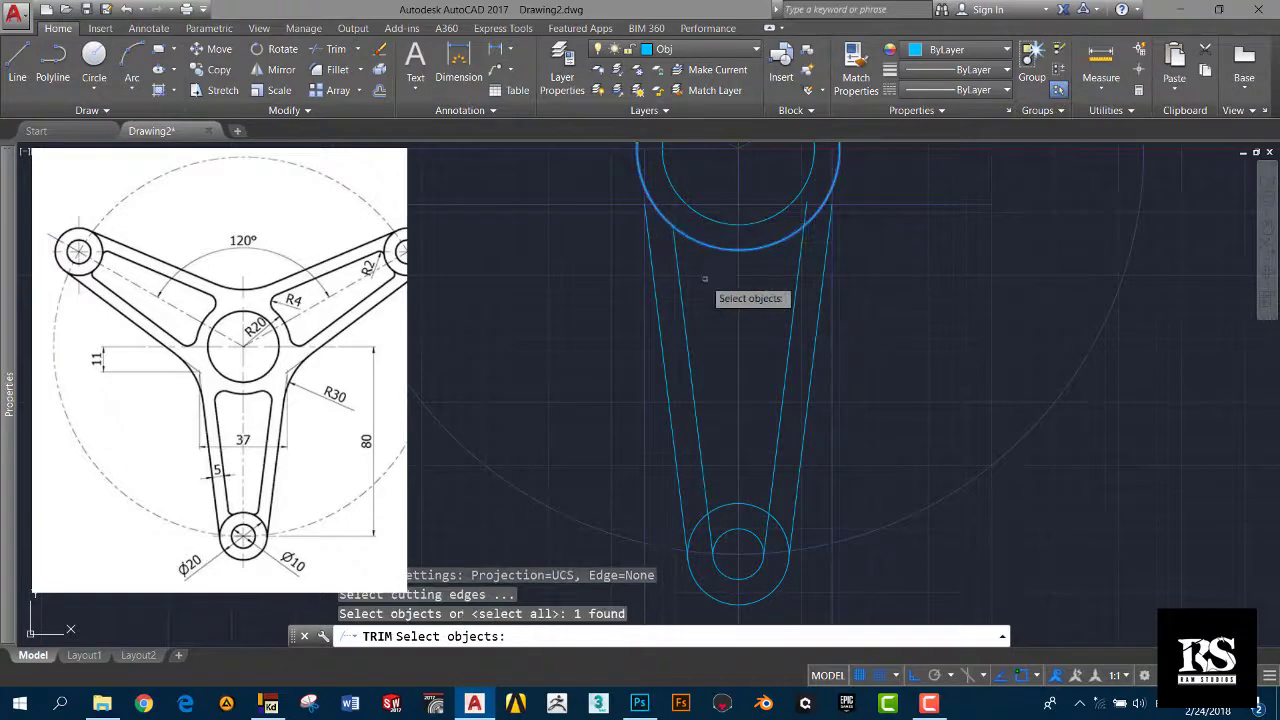
click(682, 279)
click(797, 273)
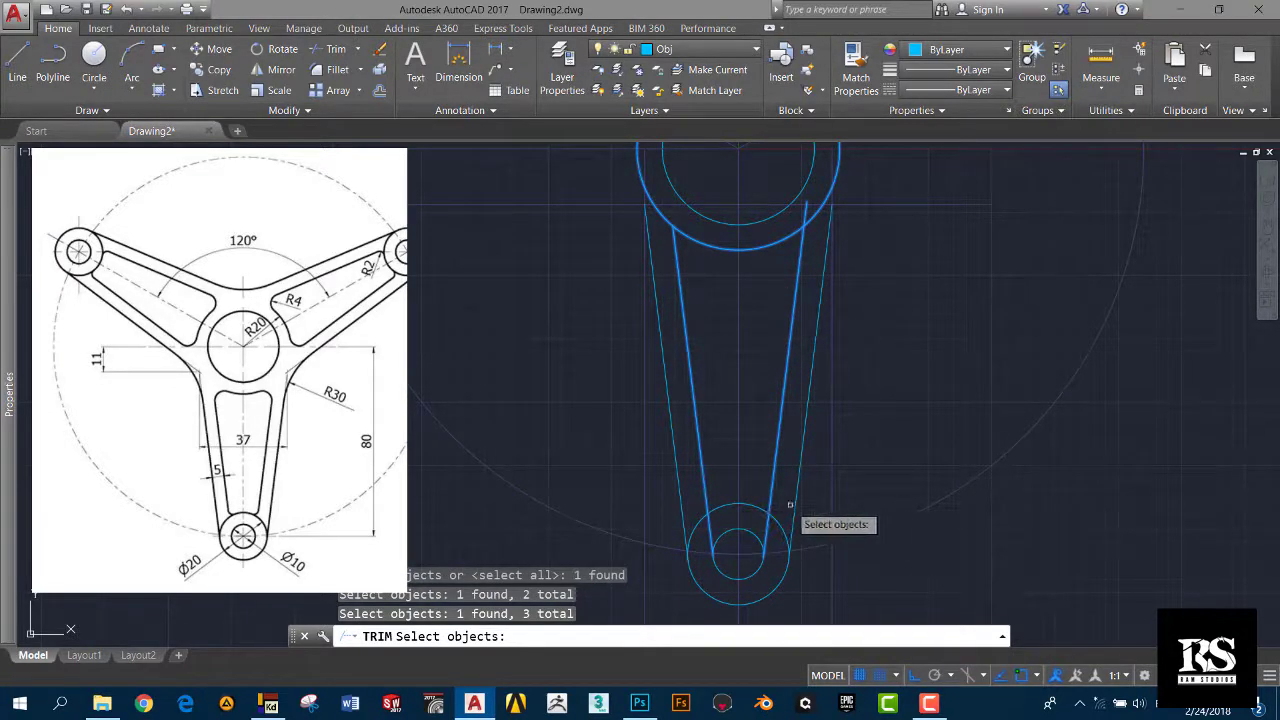
scroll(796, 509, down, 5)
click(856, 567)
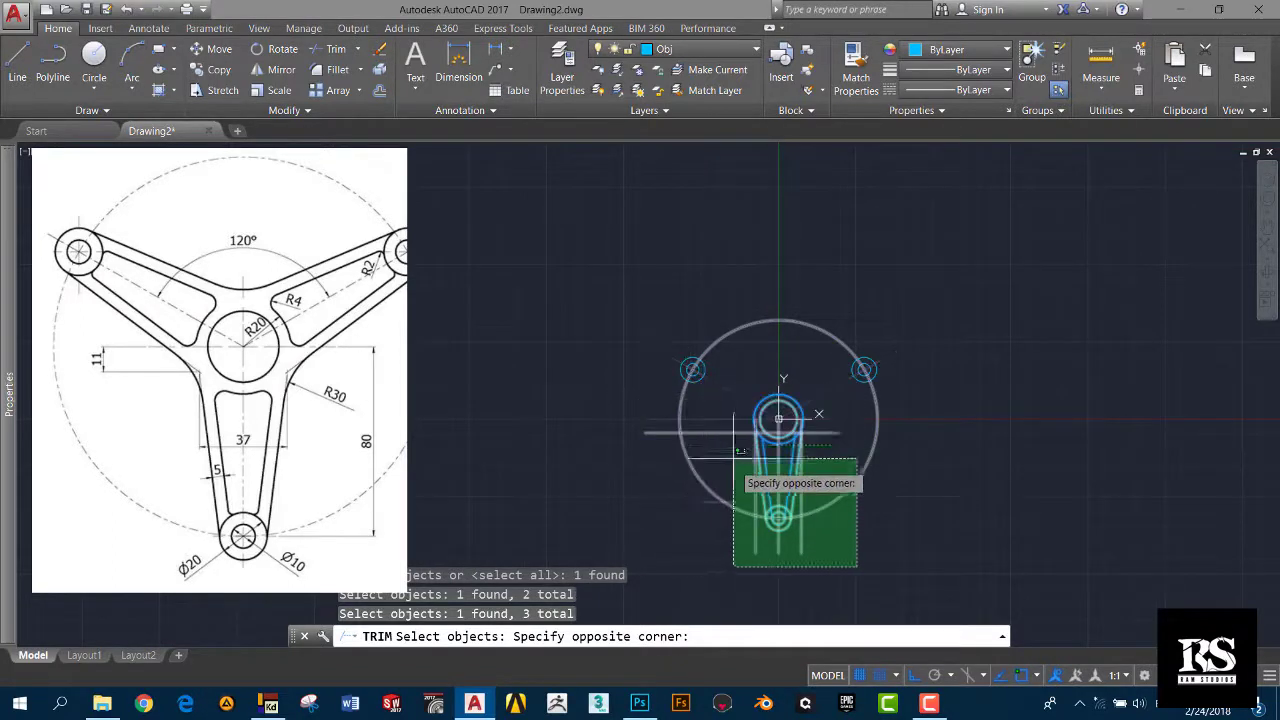
click(856, 562)
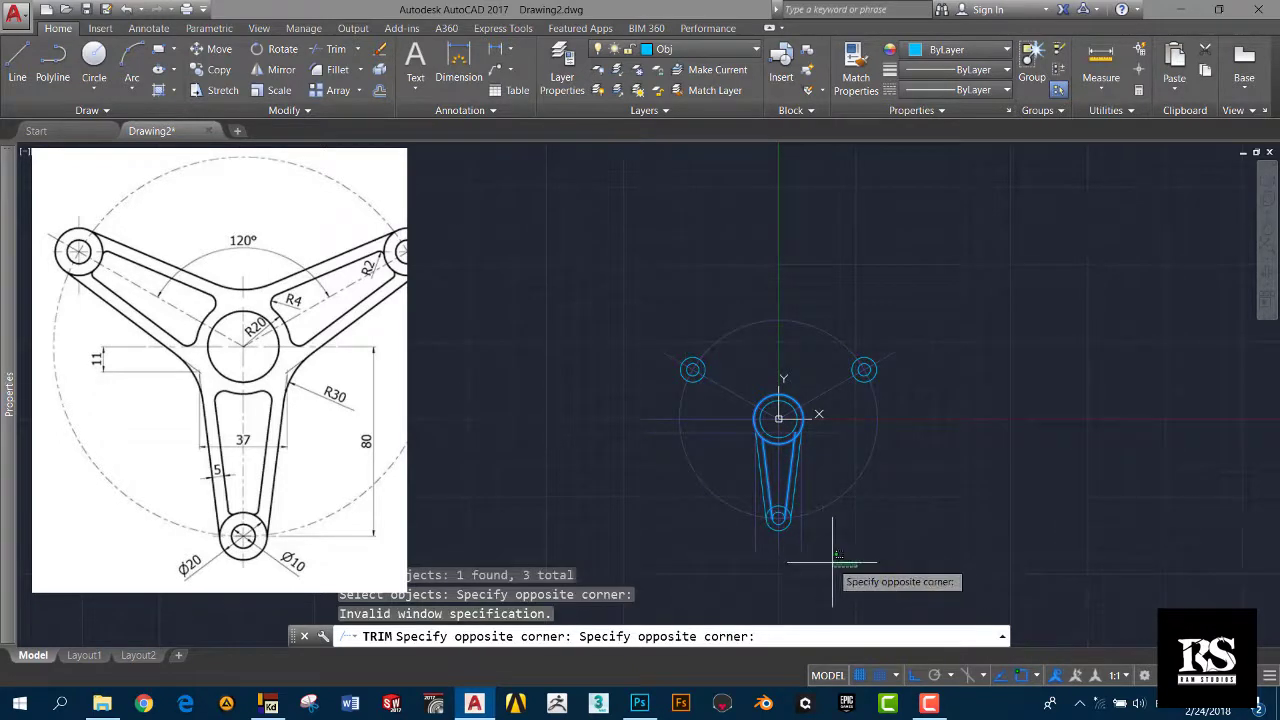
key(Escape)
Step: Add the edges around the lower and upper circles to the cutting edges
scroll(810, 555, up, 3)
scroll(800, 545, up, 2)
click(733, 500)
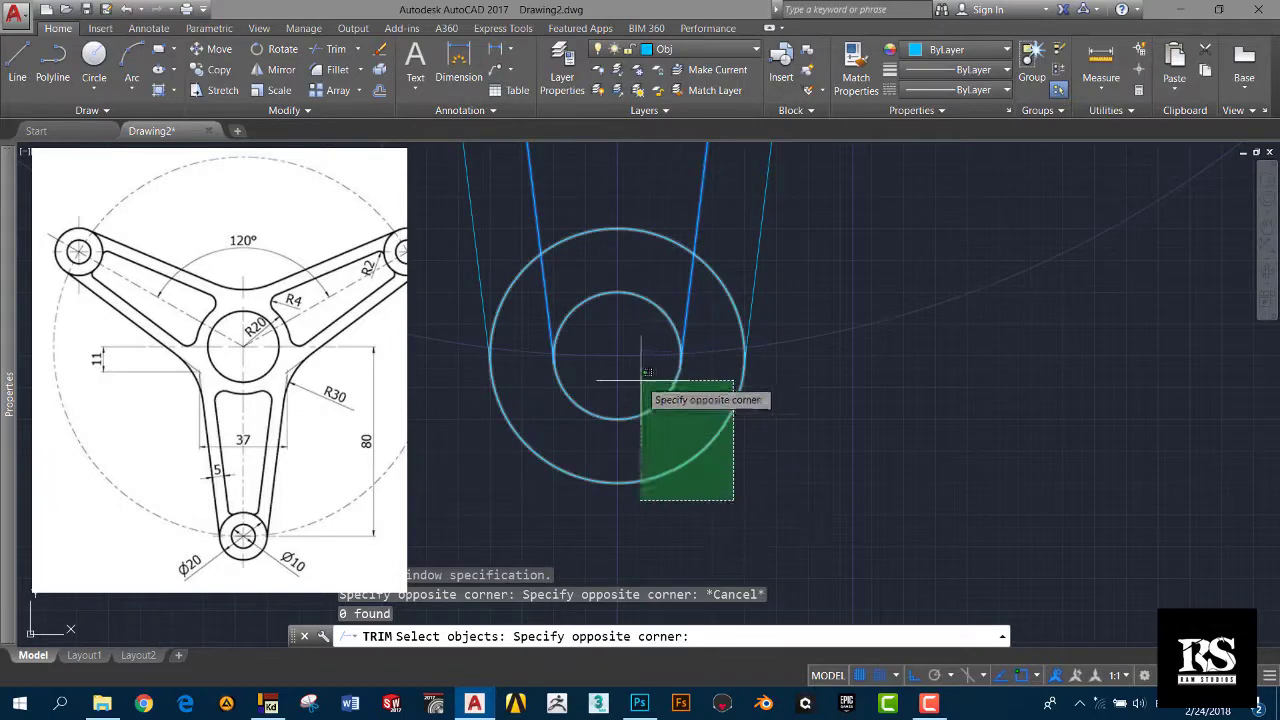
click(641, 380)
scroll(645, 420, down, 3)
scroll(700, 400, down, 2)
click(735, 378)
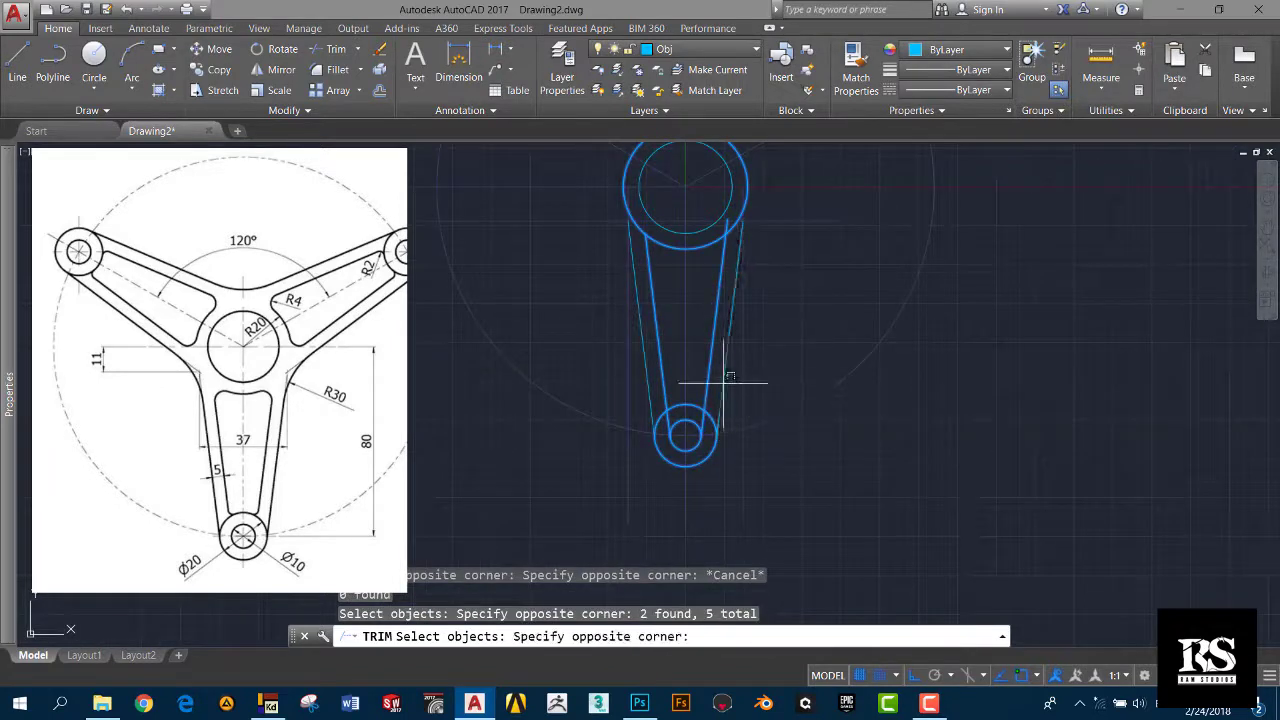
click(652, 355)
middle_drag(663, 363, 651, 400)
scroll(645, 405, up, 2)
scroll(648, 358, up, 2)
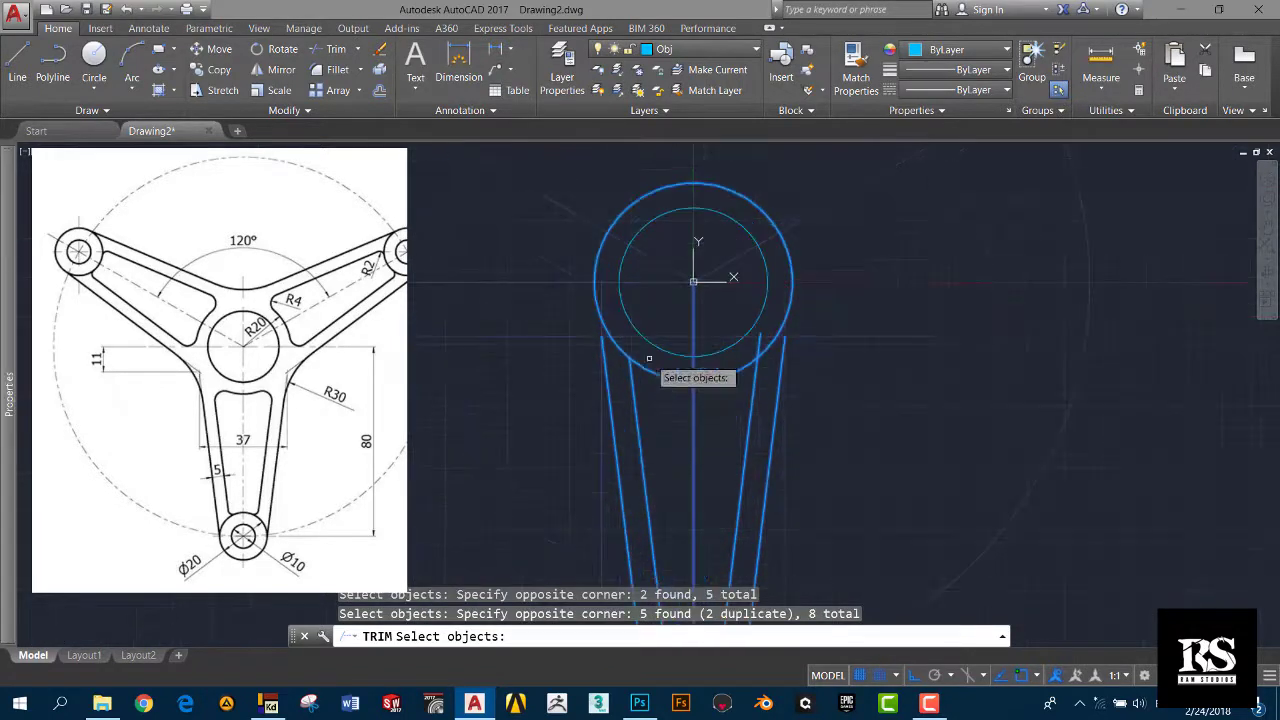
scroll(683, 335, down, 3)
scroll(790, 410, down, 2)
key(Return)
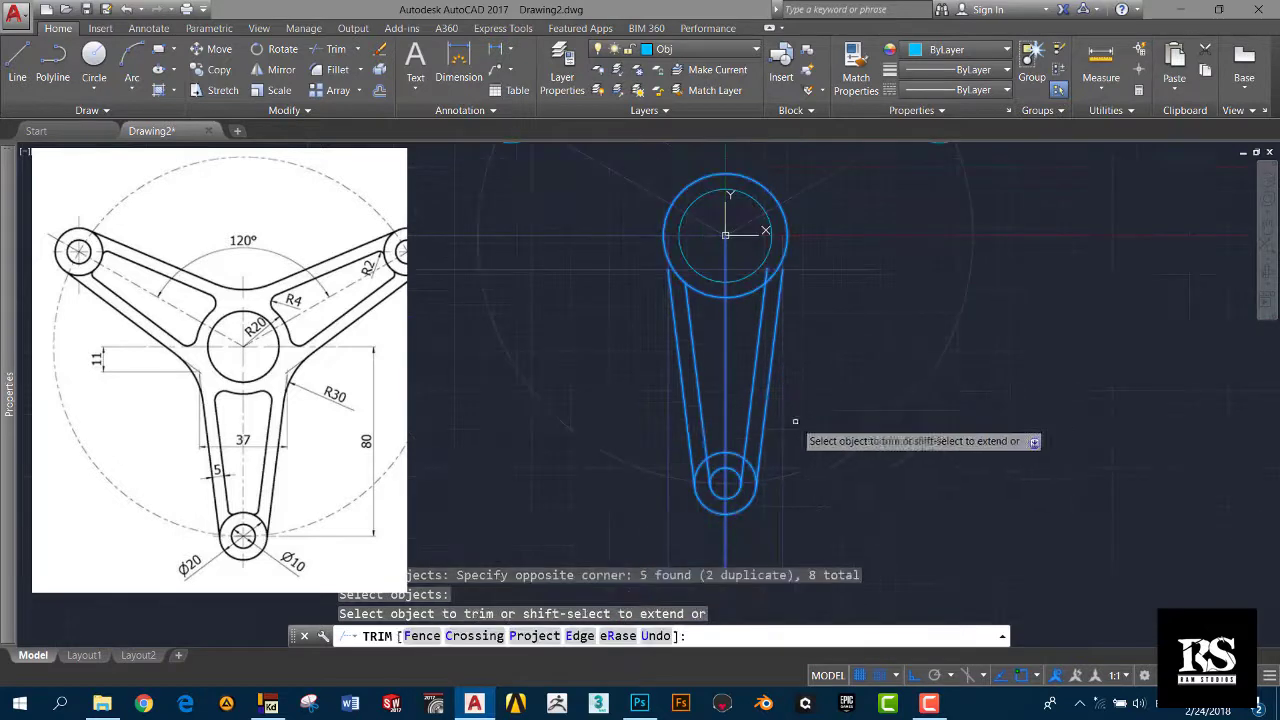
Step: Trim the excess inside the lower circle, leaving an arc that closes the slot's top
scroll(760, 450, up, 3)
scroll(700, 420, down, 1)
scroll(690, 390, down, 1)
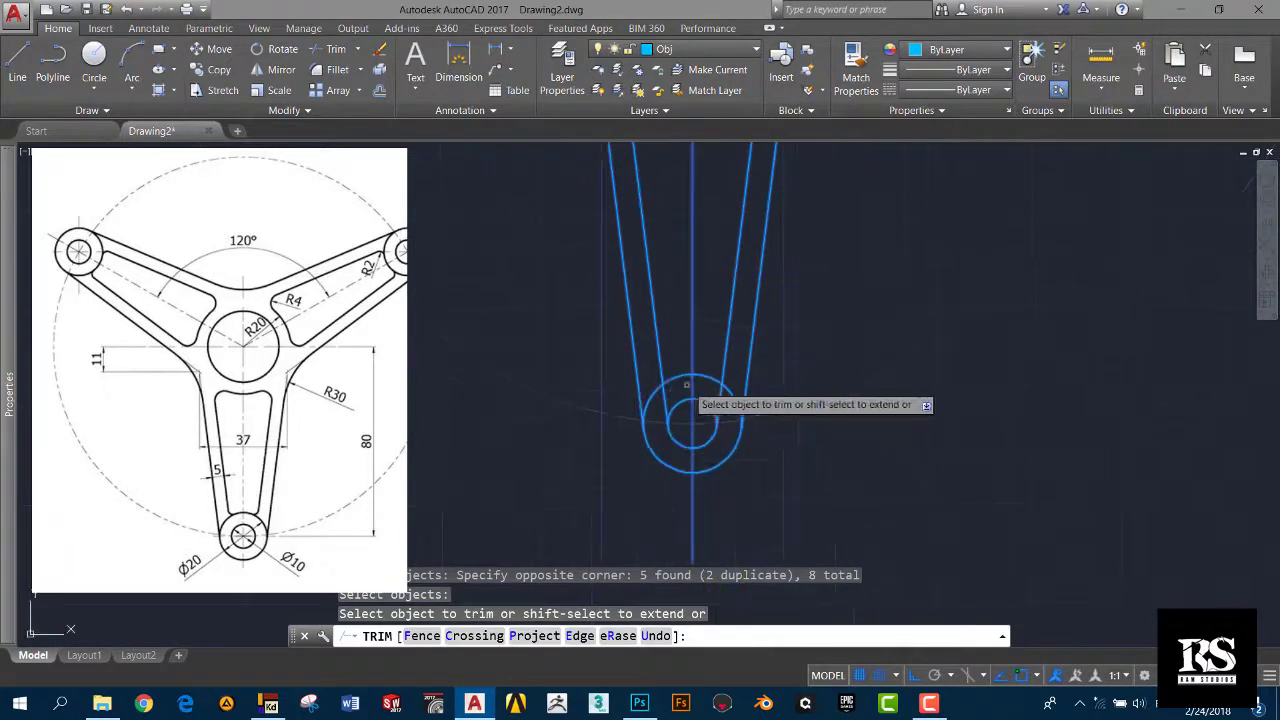
click(716, 400)
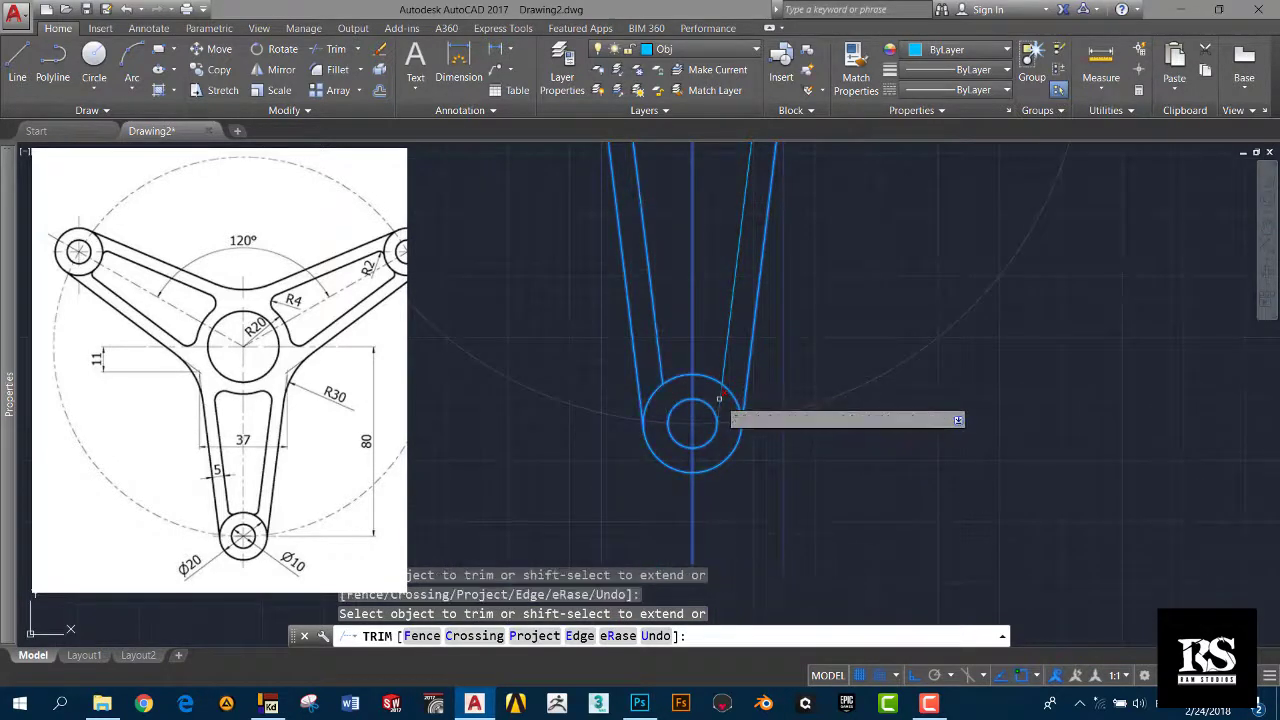
scroll(737, 474, down, 2)
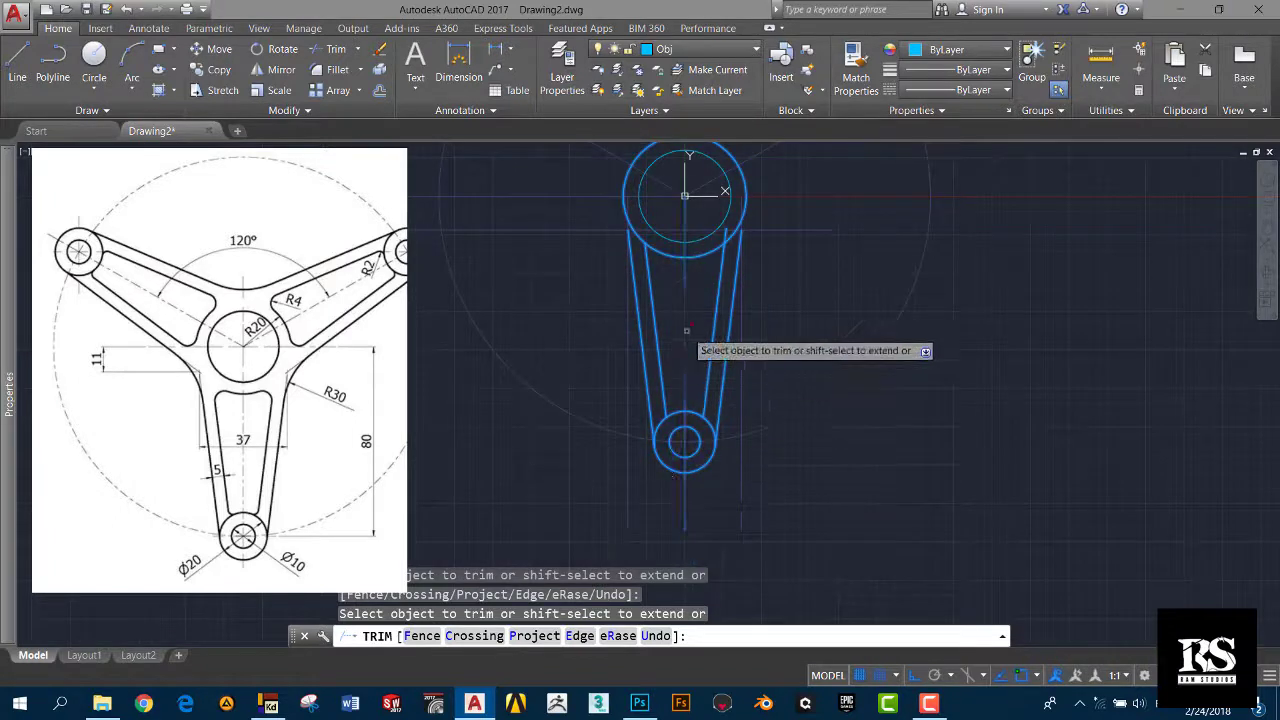
scroll(650, 358, up, 1)
scroll(634, 358, up, 3)
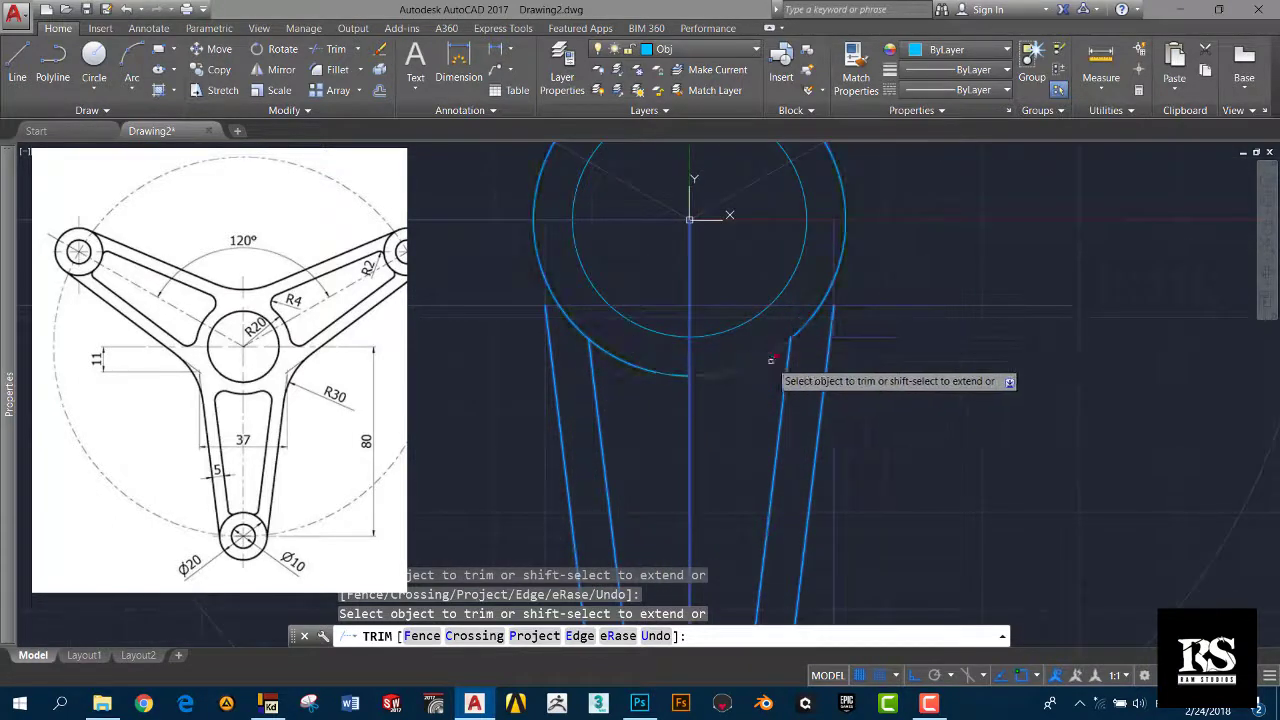
scroll(807, 324, down, 2)
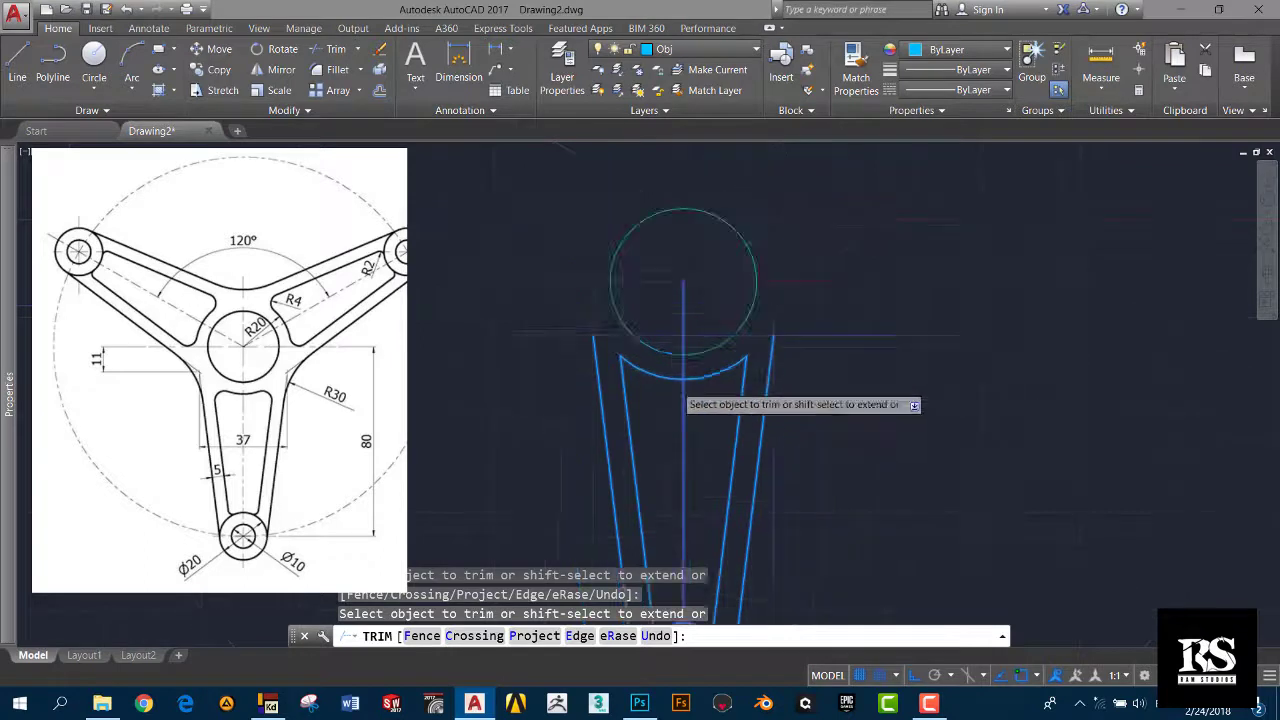
scroll(690, 375, down, 2)
scroll(703, 370, up, 3)
key(Return)
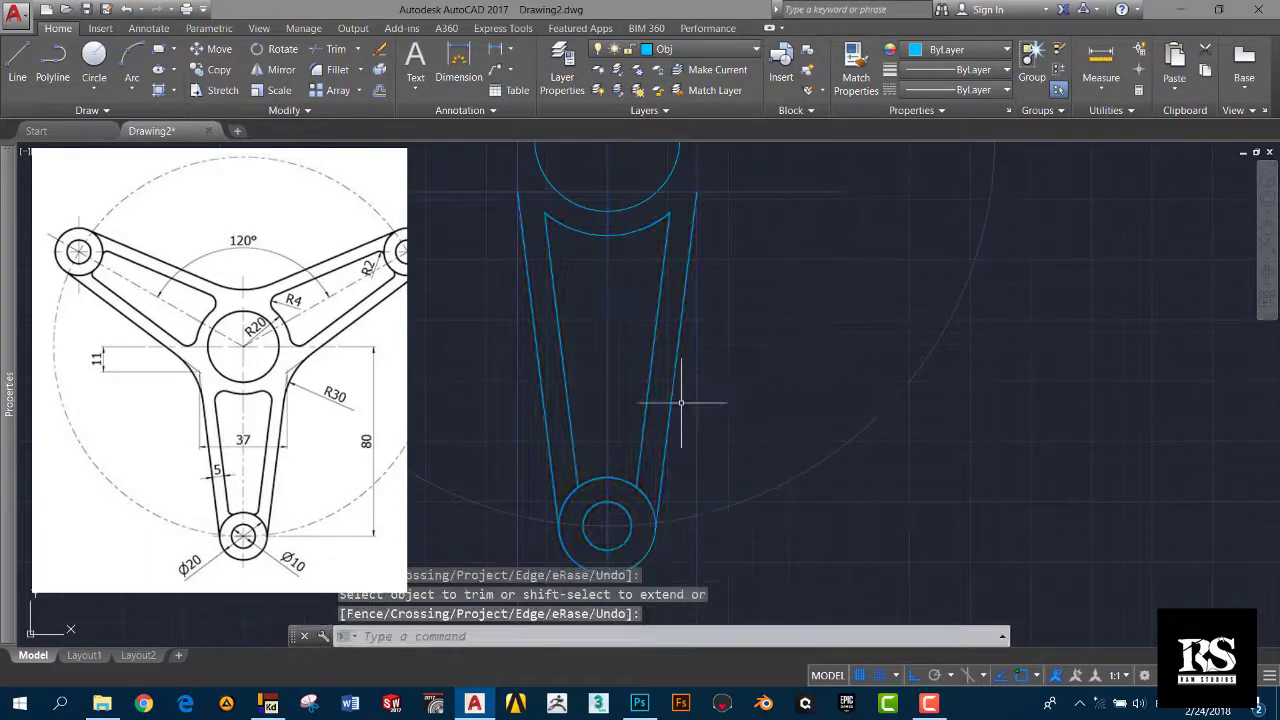
Step: Frame the whole arm and start FILLET, still at radius 0.0
middle_drag(677, 405, 737, 396)
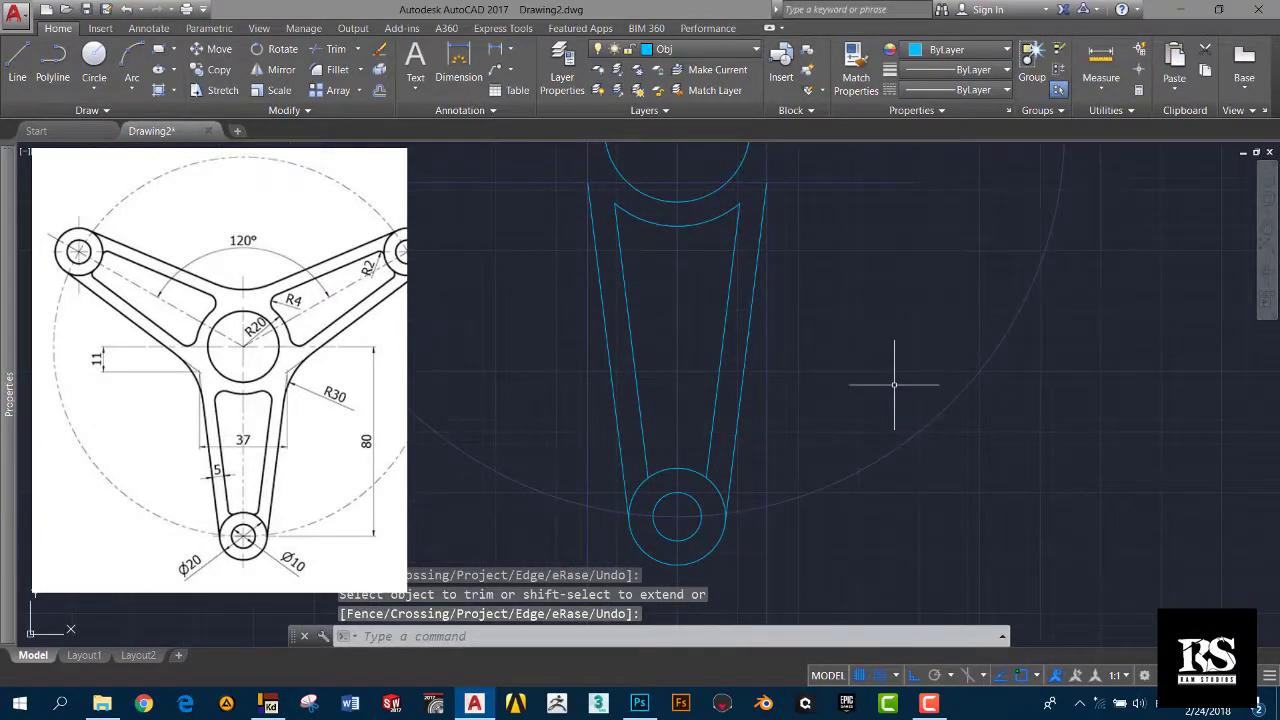
text(f)
key(Return)
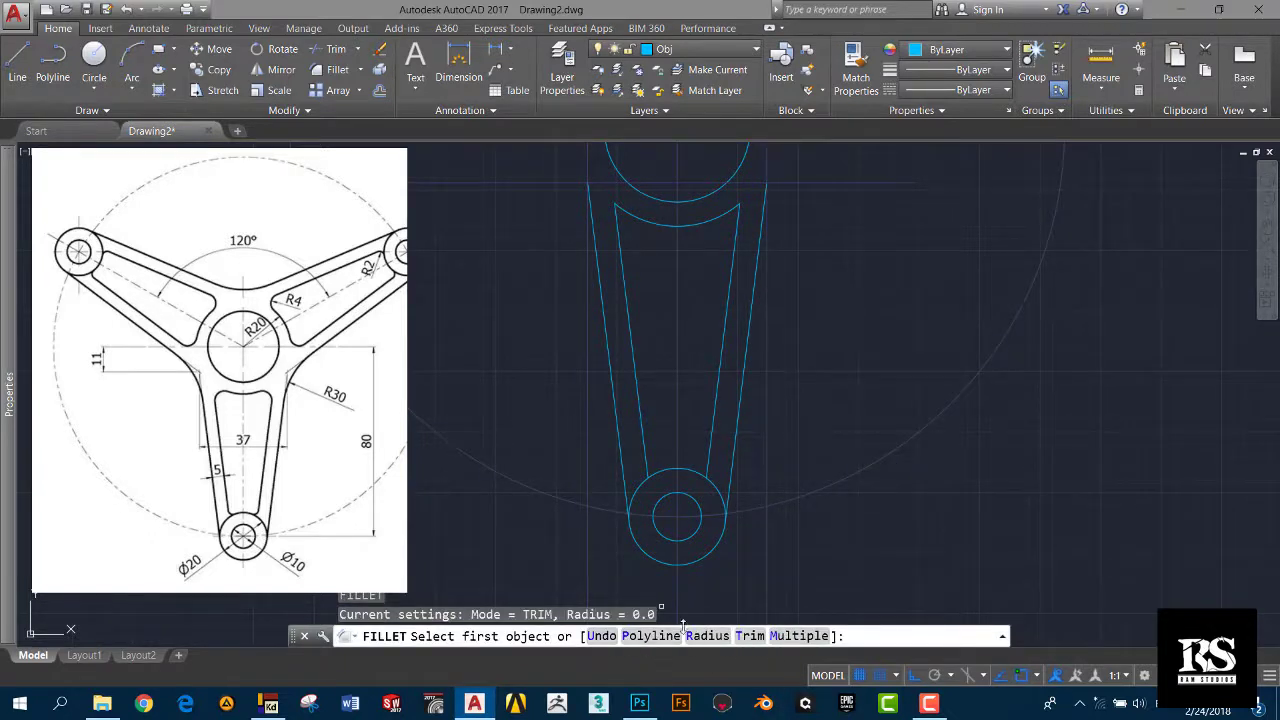
Step: Join the left slot line to the top arc, then set the fillet radius to 4
click(632, 246)
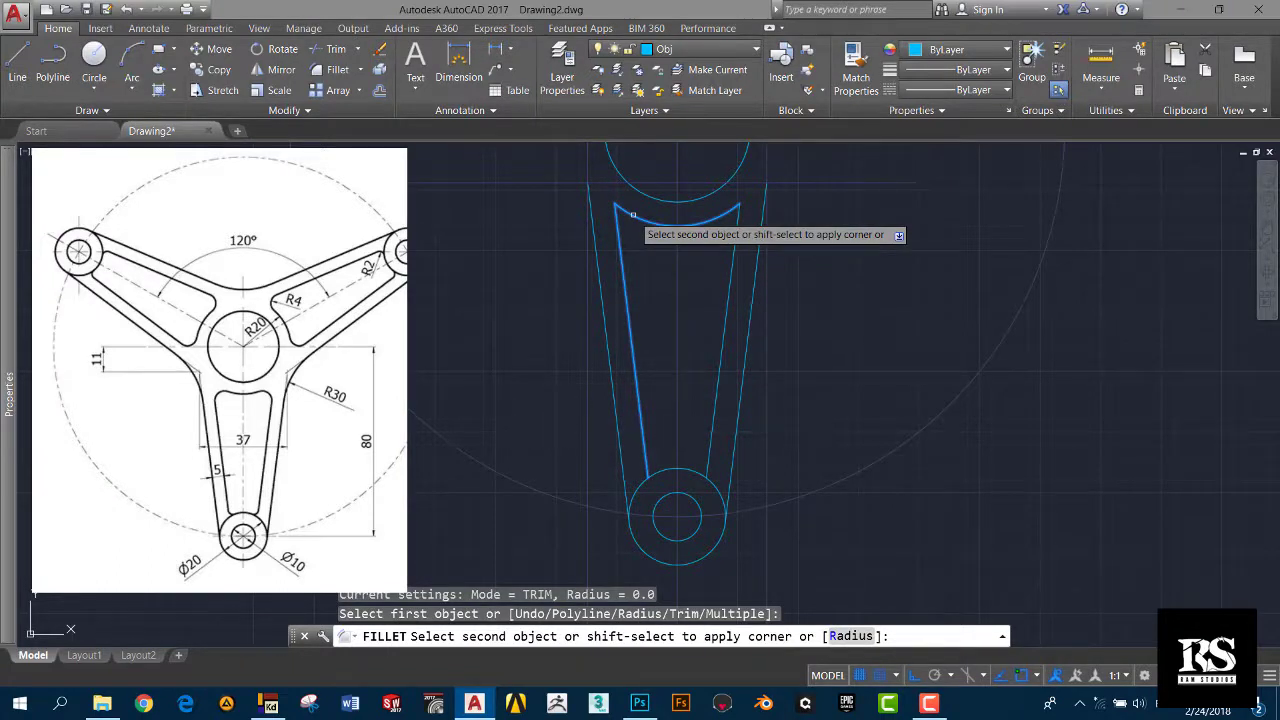
click(632, 214)
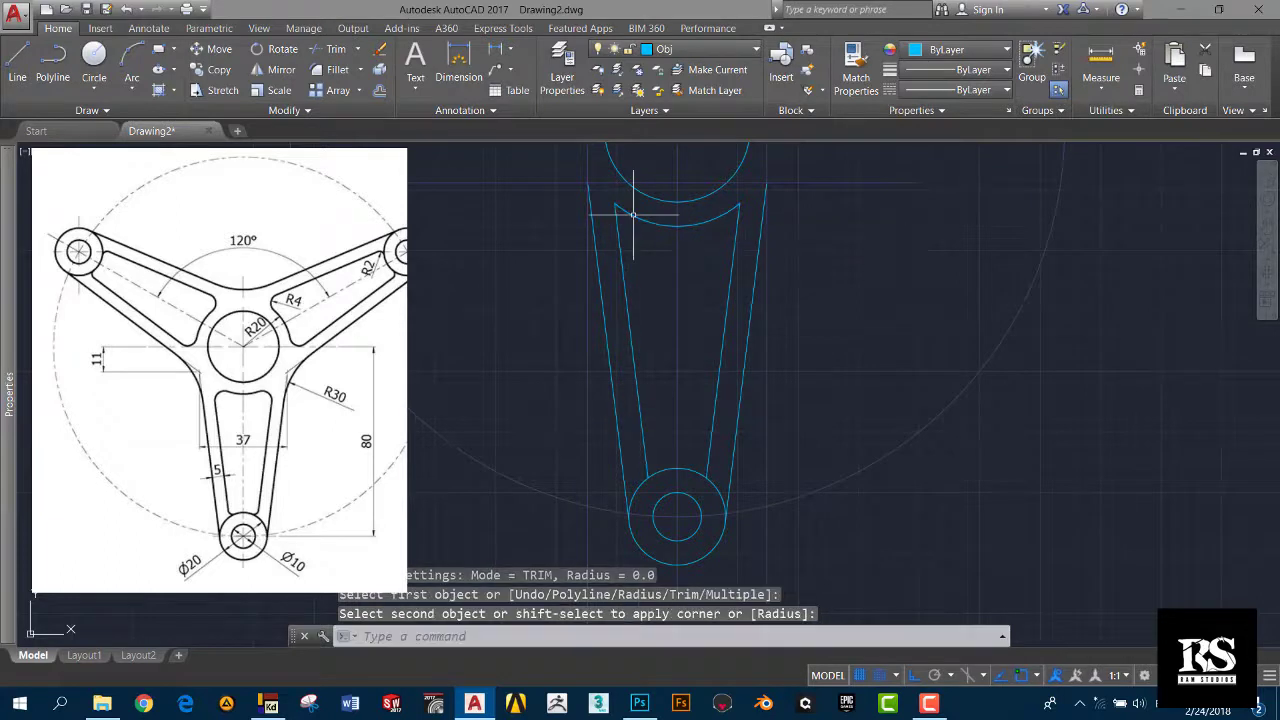
key(Return)
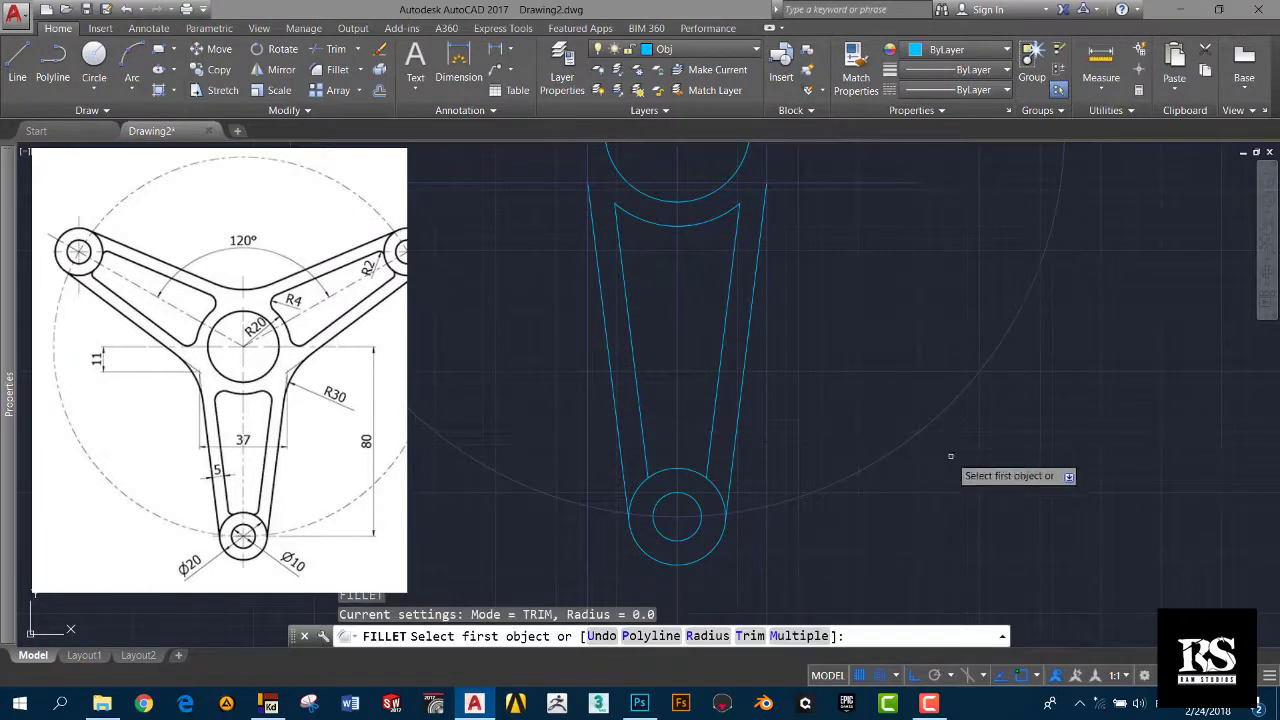
click(704, 637)
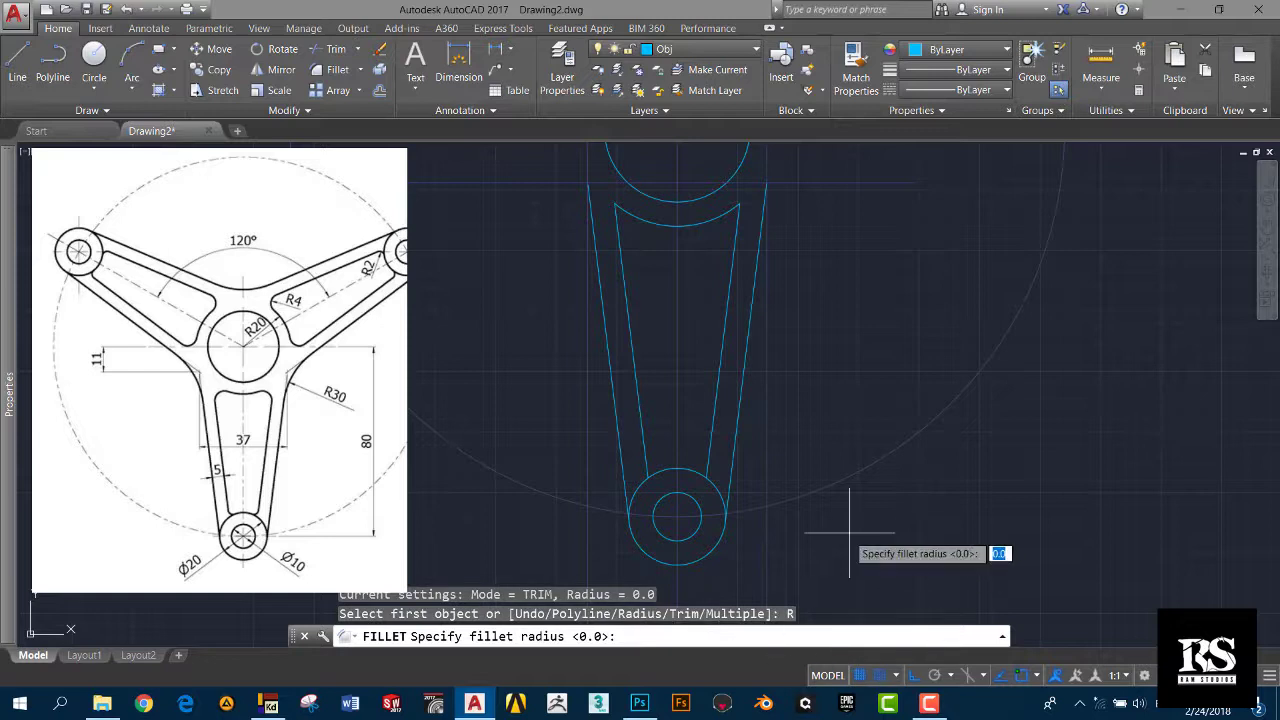
text(4)
key(Return)
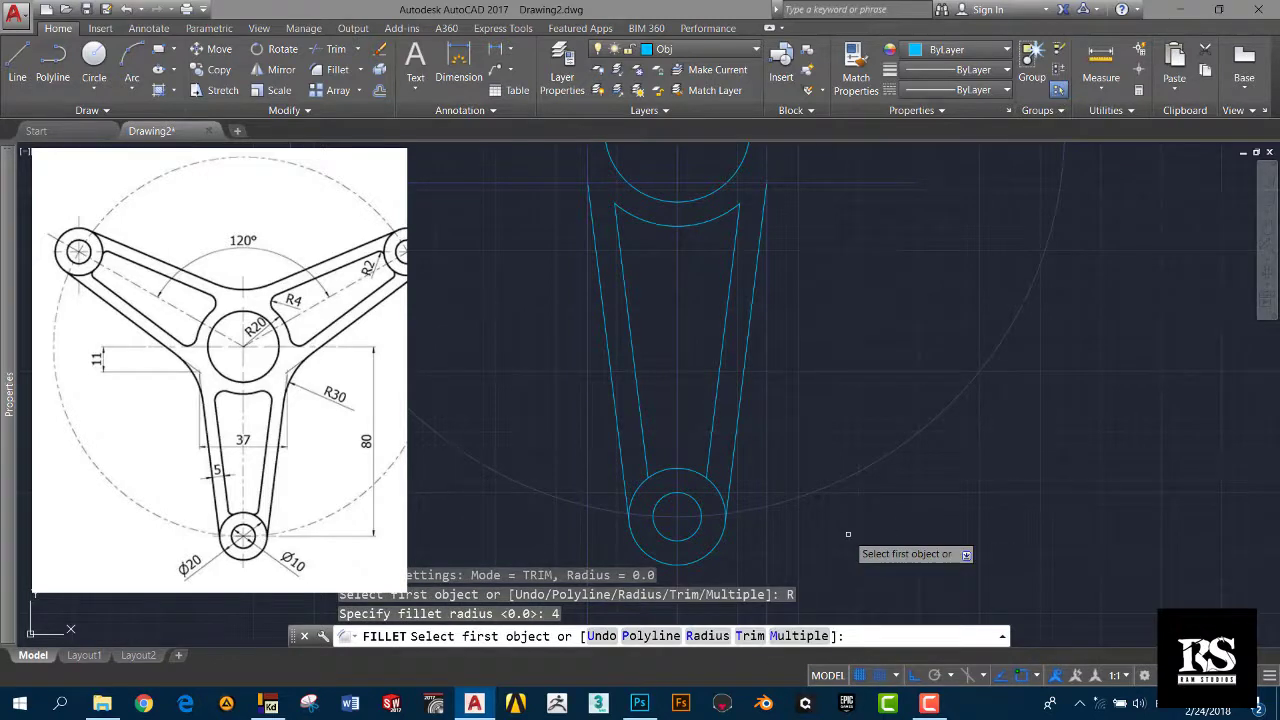
Step: Round the corner between the left slot line and the top arc with R4
click(622, 247)
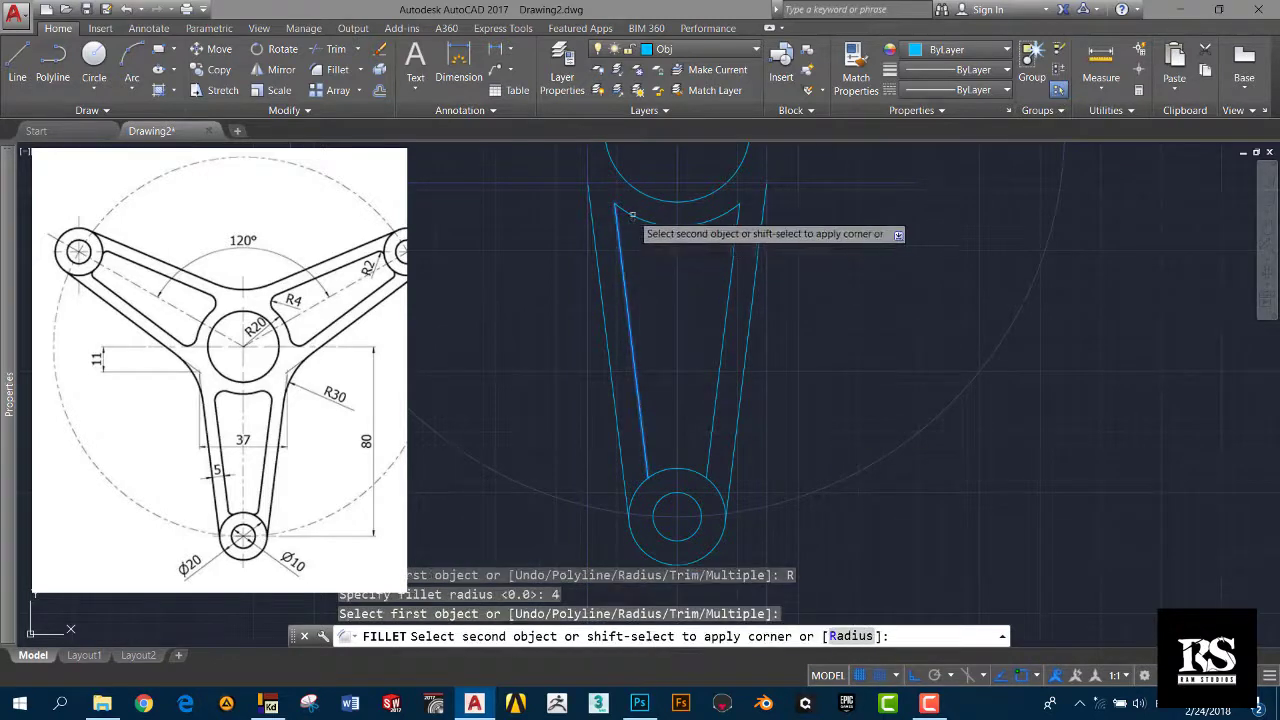
click(633, 216)
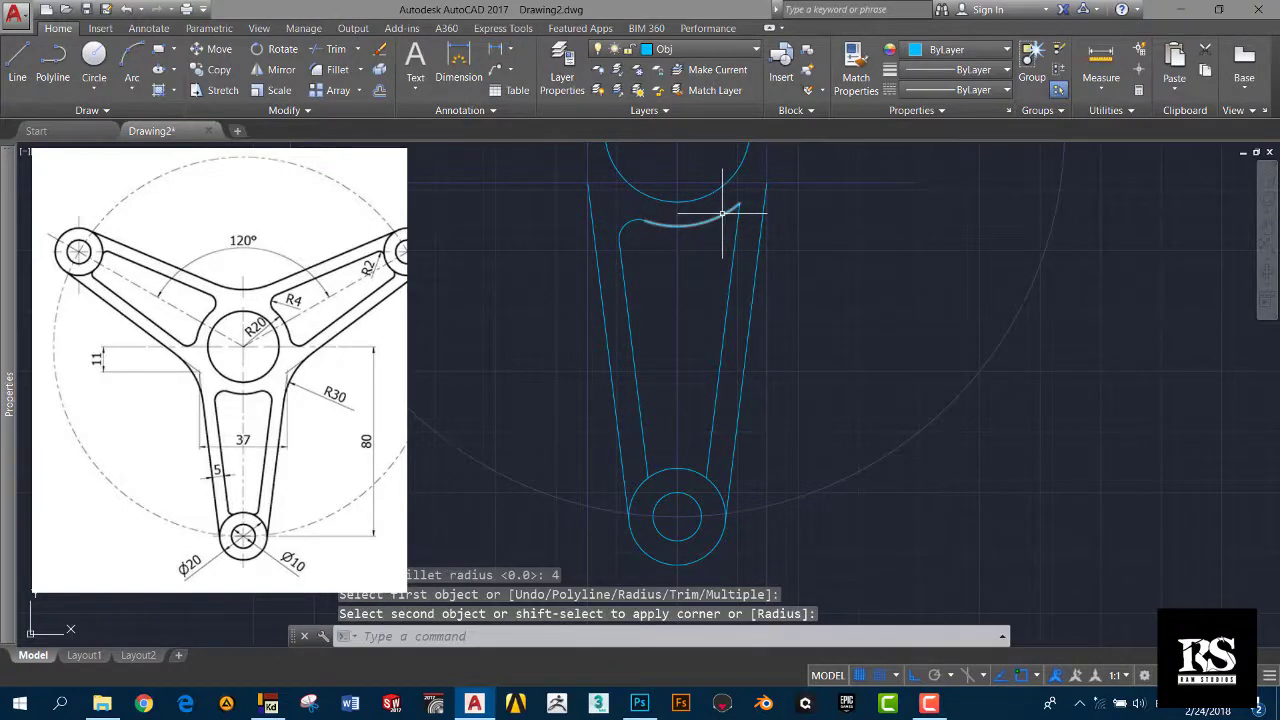
click(722, 213)
click(736, 240)
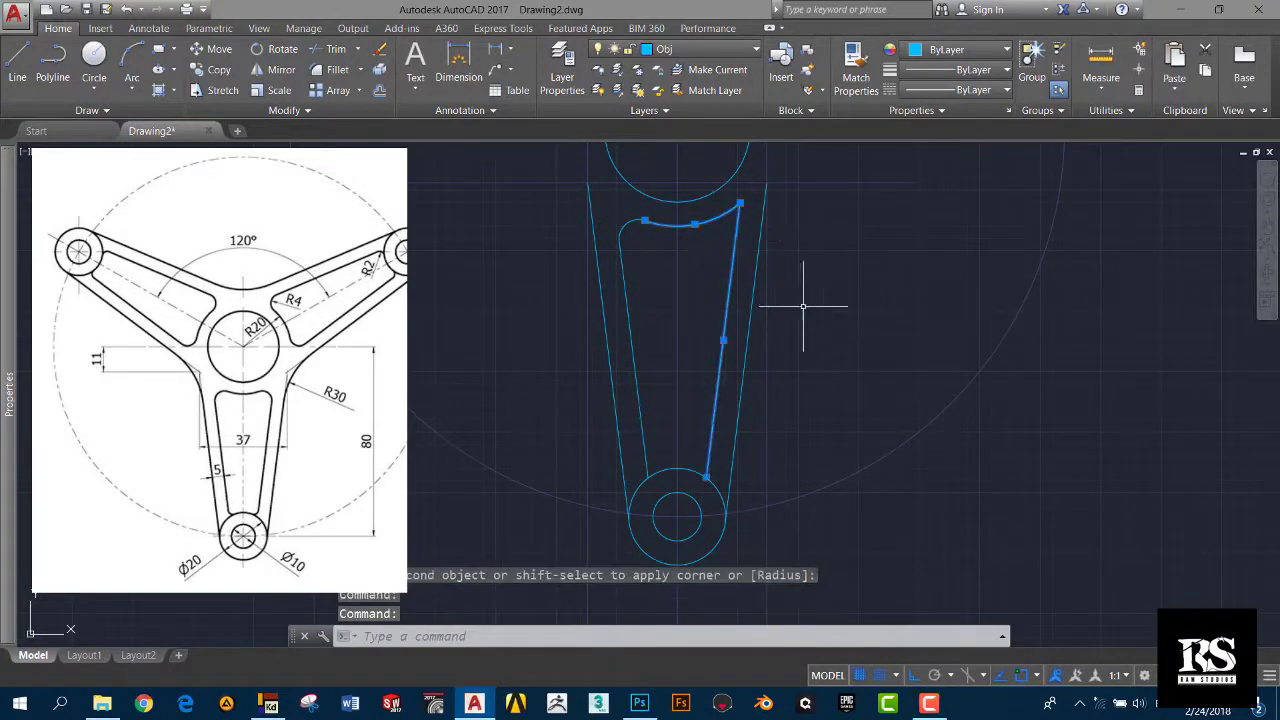
key(Escape)
Step: Round the corner between the top arc and the right slot line with R4
text(f)
key(Return)
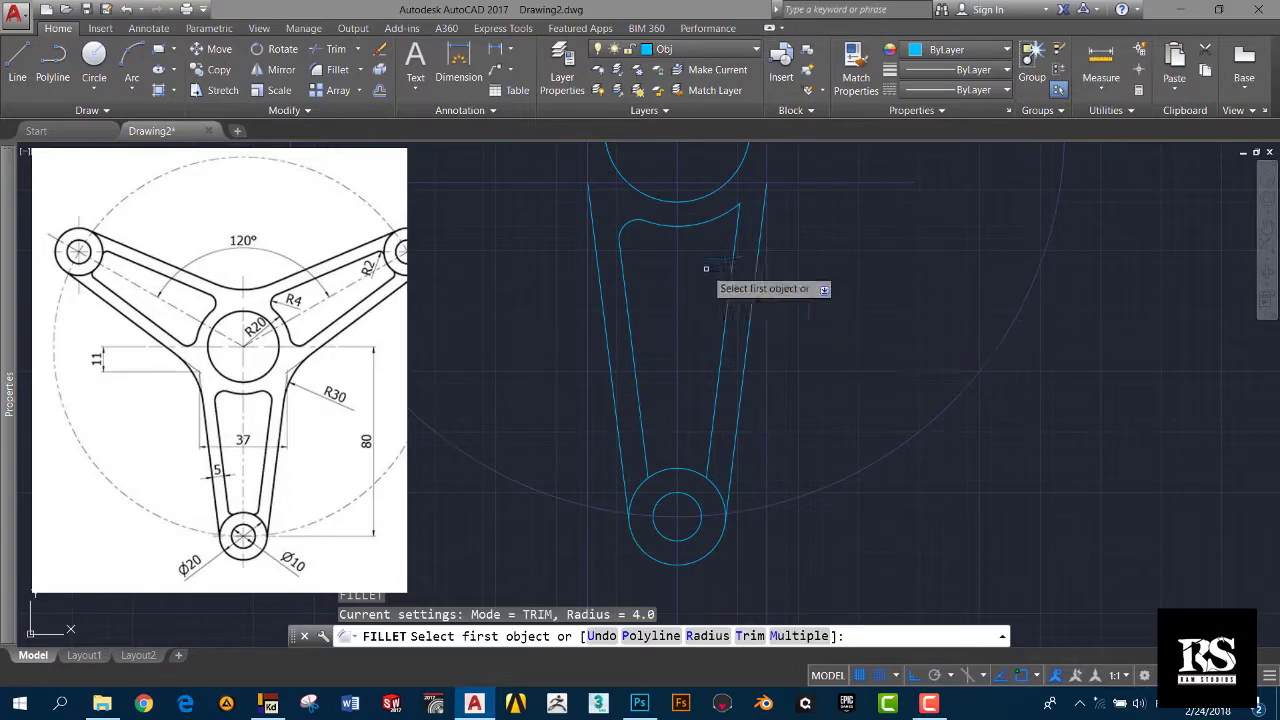
click(712, 222)
click(736, 234)
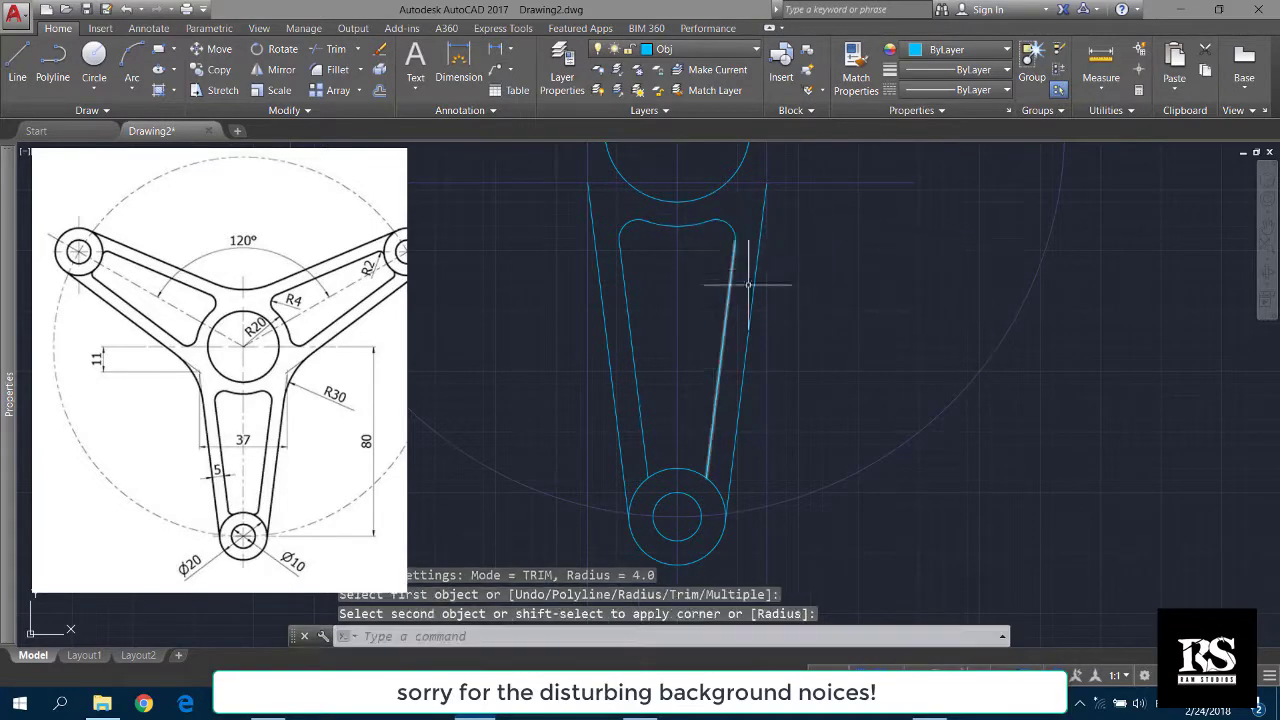
scroll(791, 401, down, 2)
scroll(689, 426, up, 2)
mouse_move(791, 401)
middle_down()
mouse_move(689, 426)
mouse_move(903, 388)
middle_up()
key(Return)
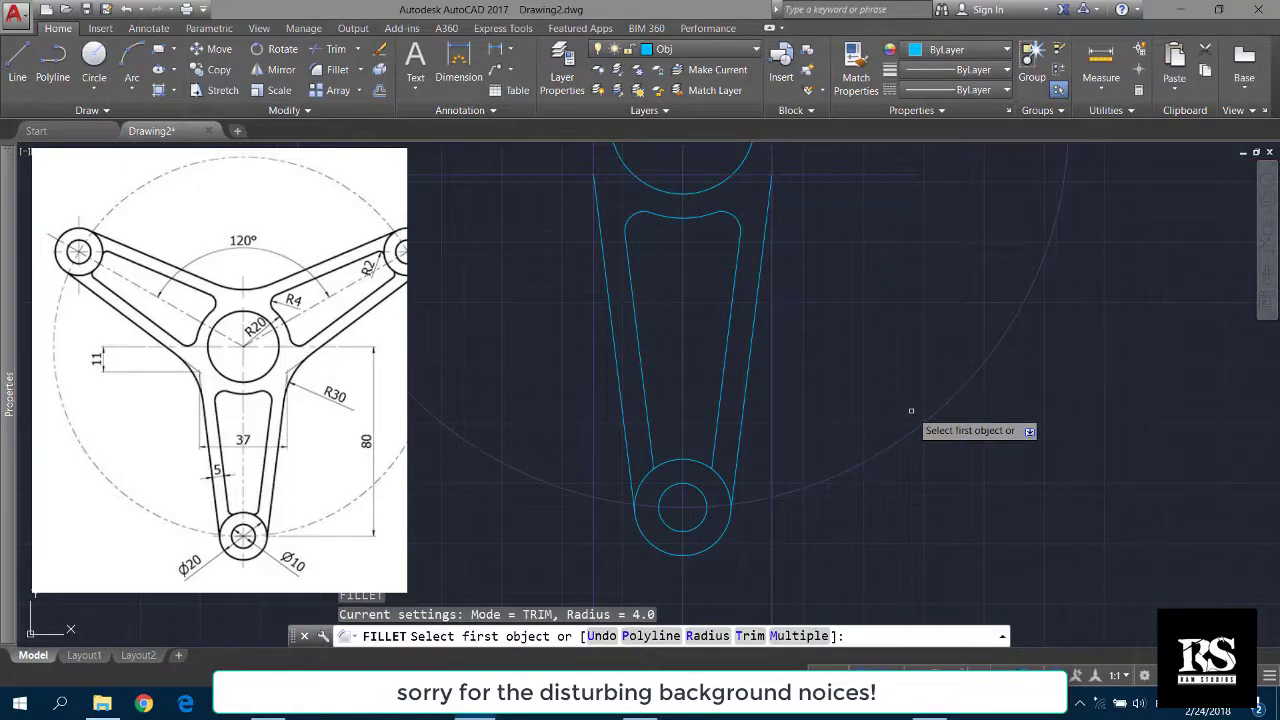
text(r)
Step: Set the fillet radius to 2 and round the left line into the large lower circle
key(Return)
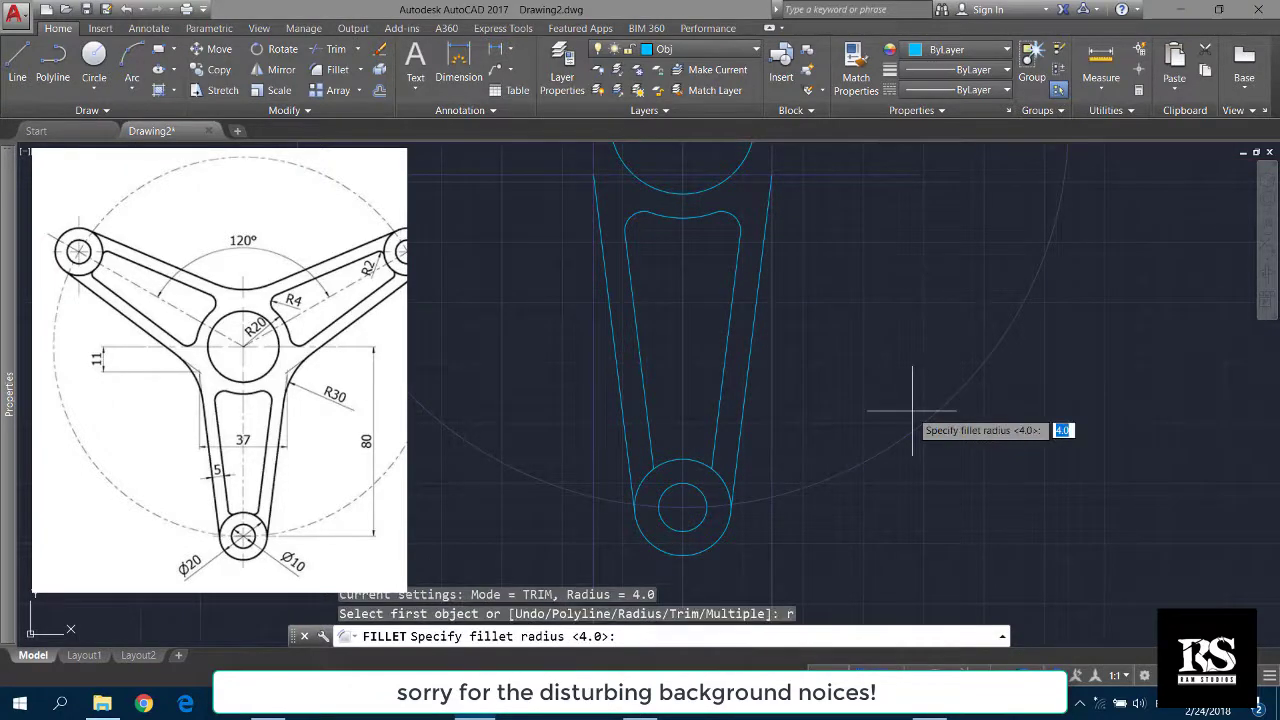
text(2)
key(Return)
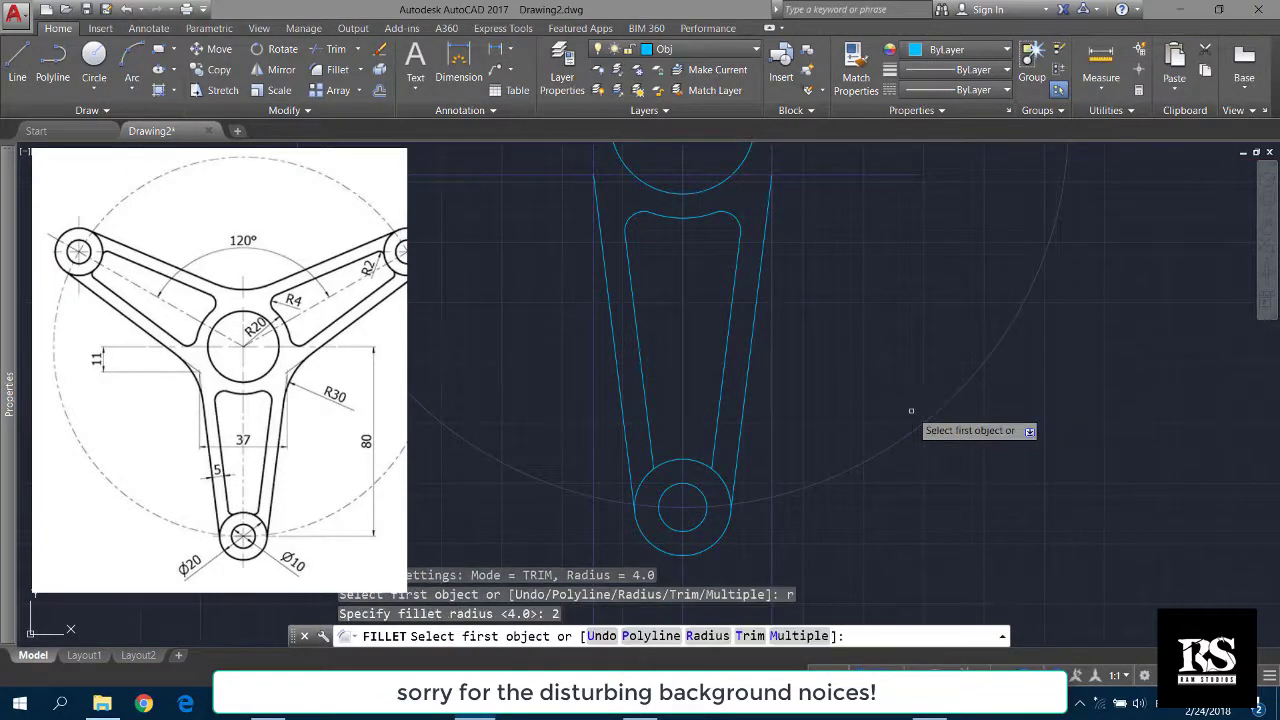
scroll(700, 455, up, 2)
scroll(665, 457, up, 2)
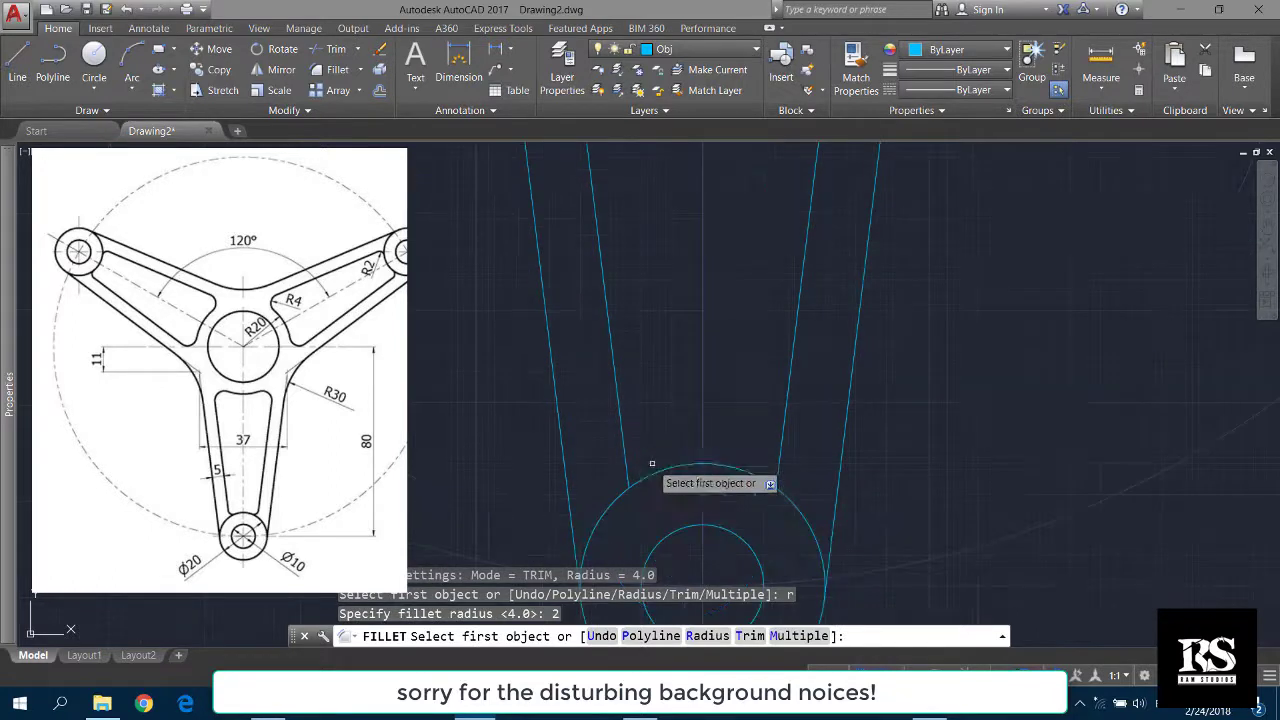
scroll(685, 442, up, 2)
middle_drag(692, 436, 712, 437)
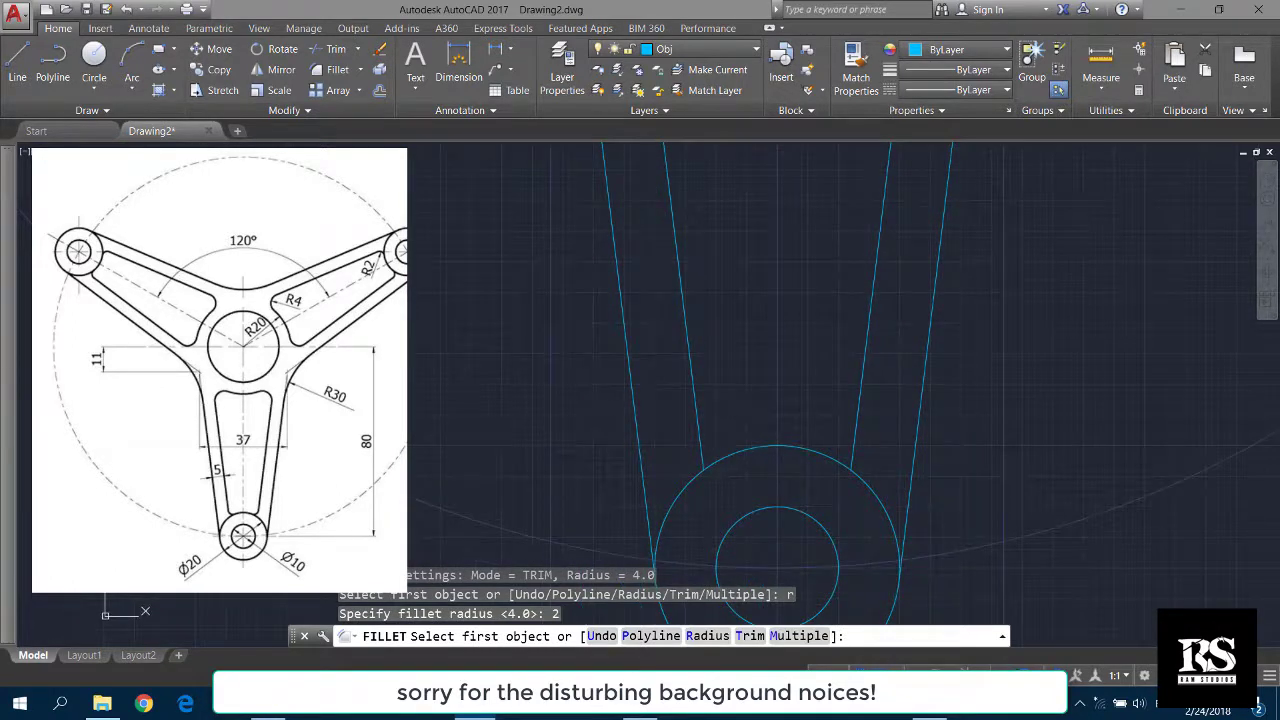
click(705, 447)
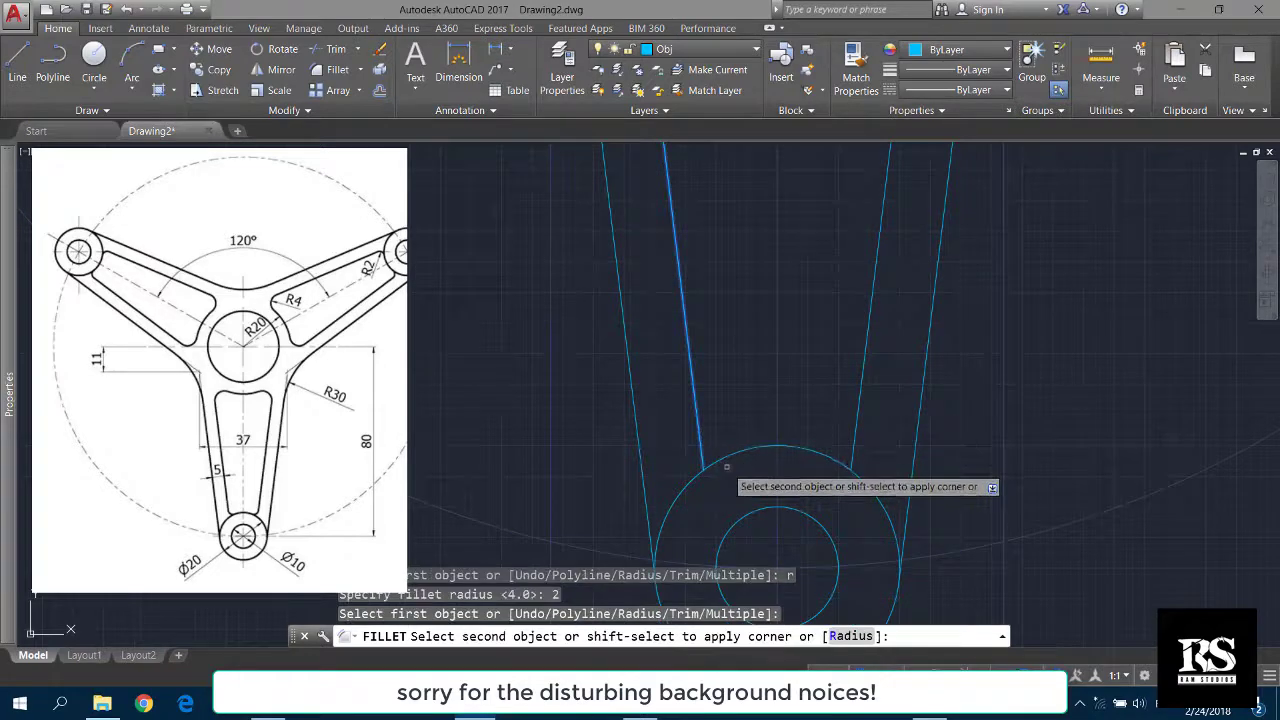
click(790, 445)
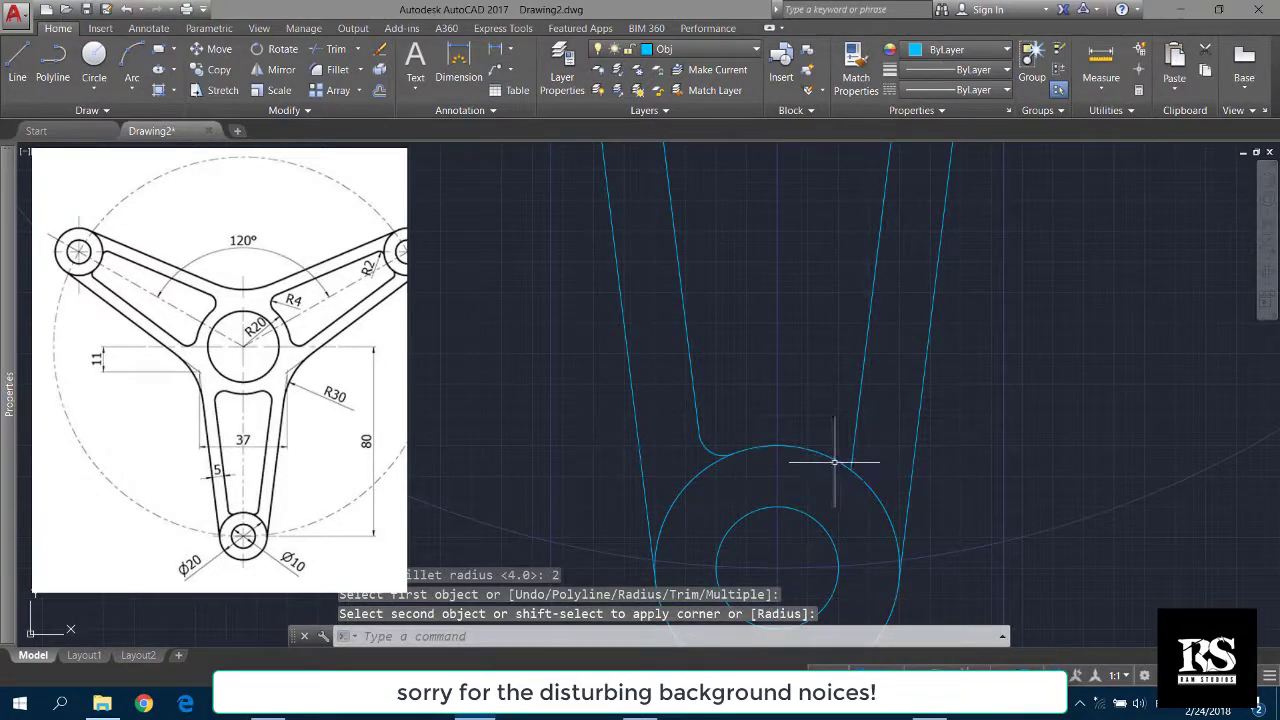
Step: Round the arm's right edge into the lower boss circle with an R2 fillet
click(846, 455)
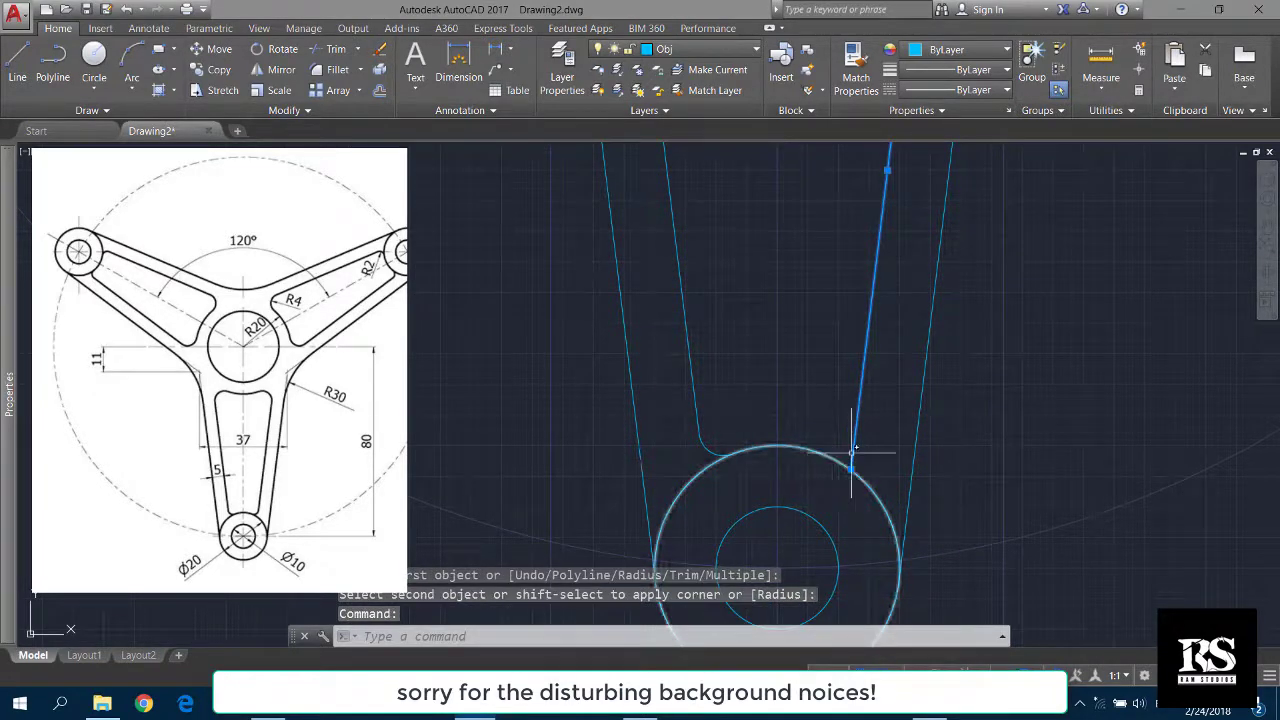
key(Escape)
key(Return)
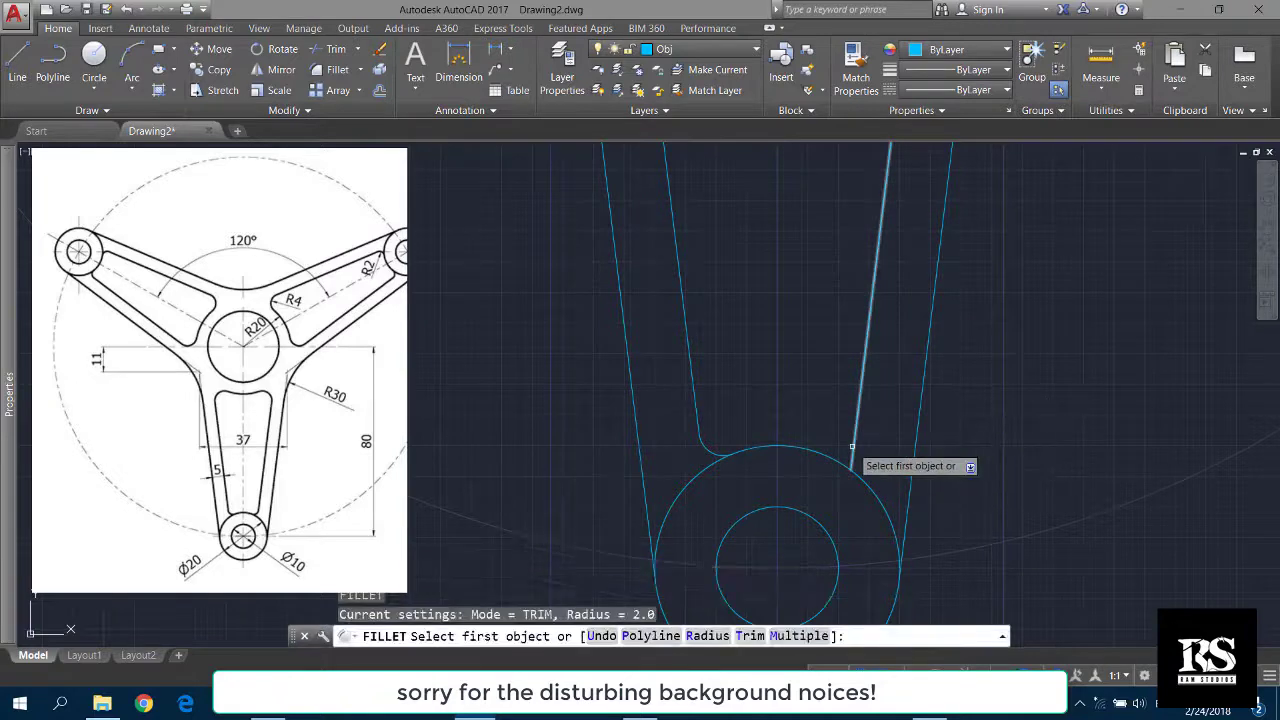
click(852, 448)
click(836, 459)
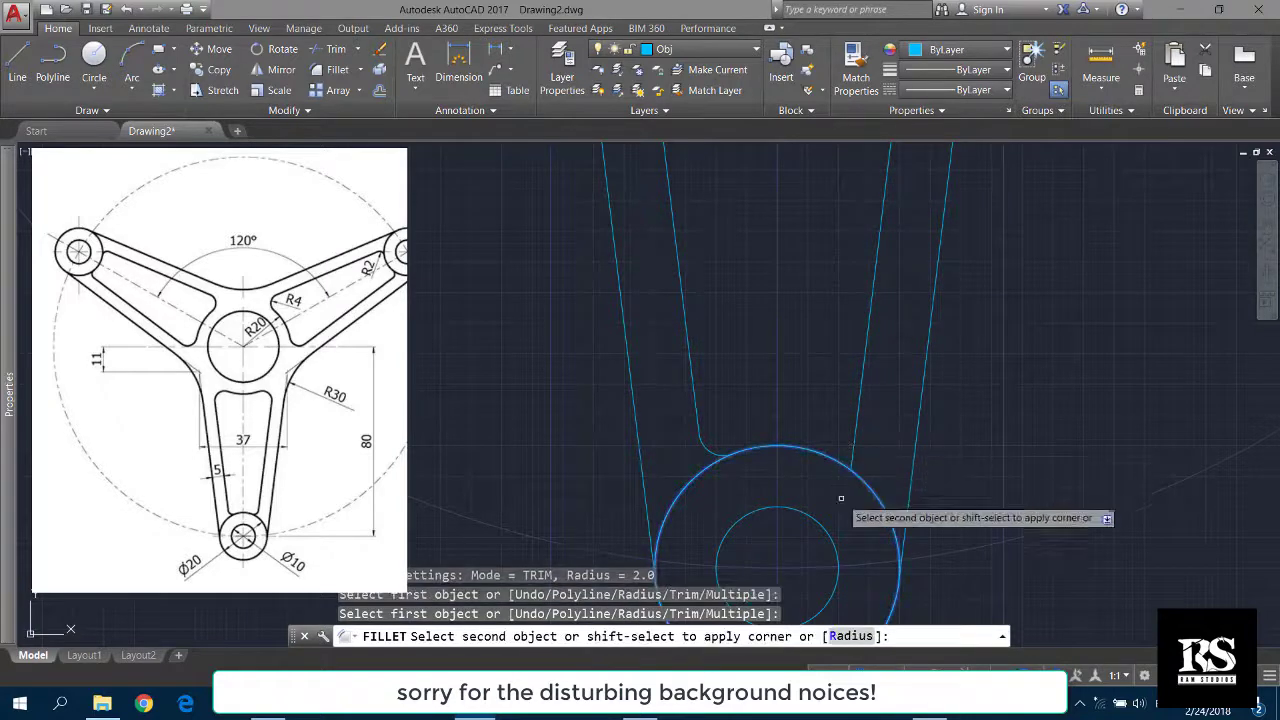
click(852, 447)
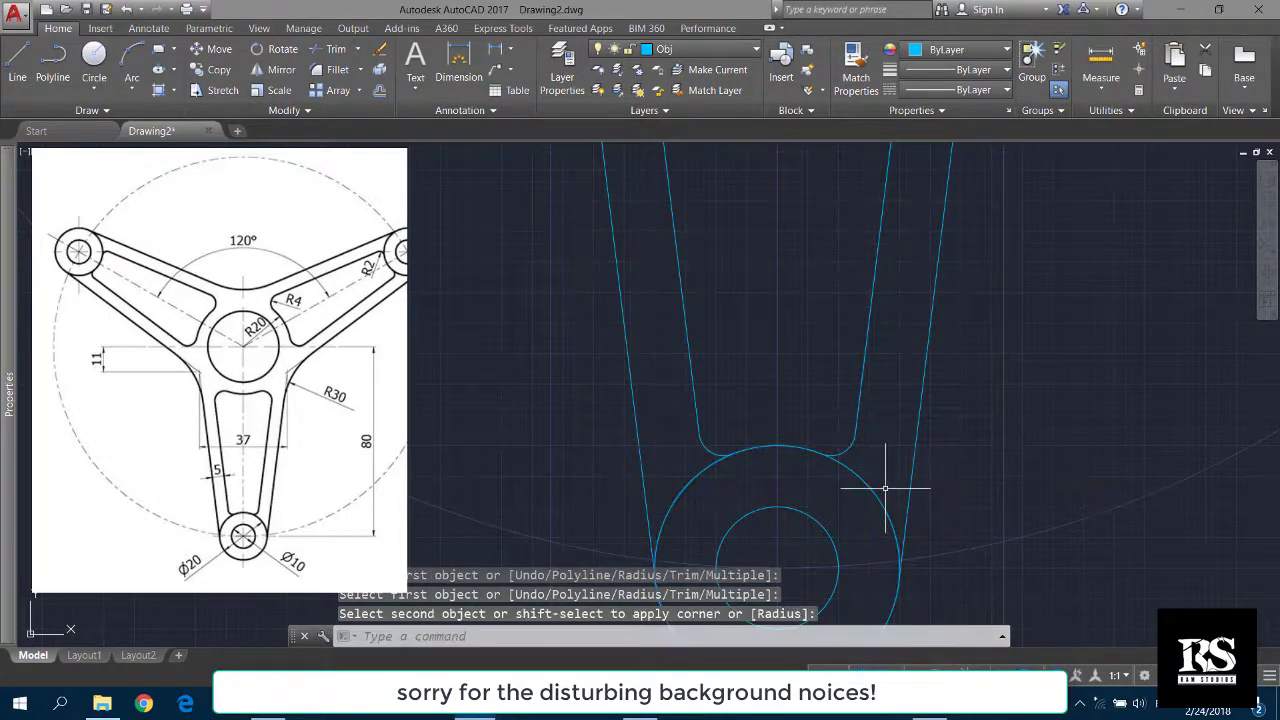
Step: Zoom out and pan to frame the whole arm and hub
scroll(815, 487, down, 4)
scroll(839, 449, down, 3)
scroll(757, 486, down, 2)
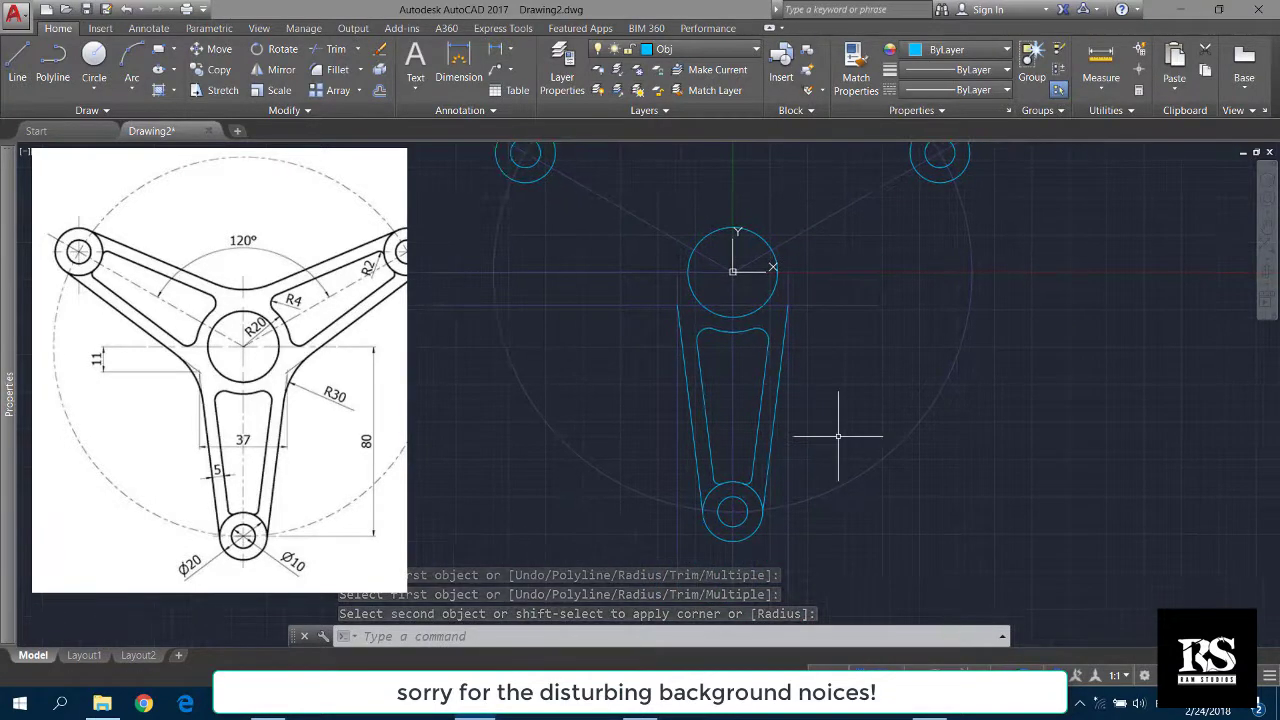
key(Escape)
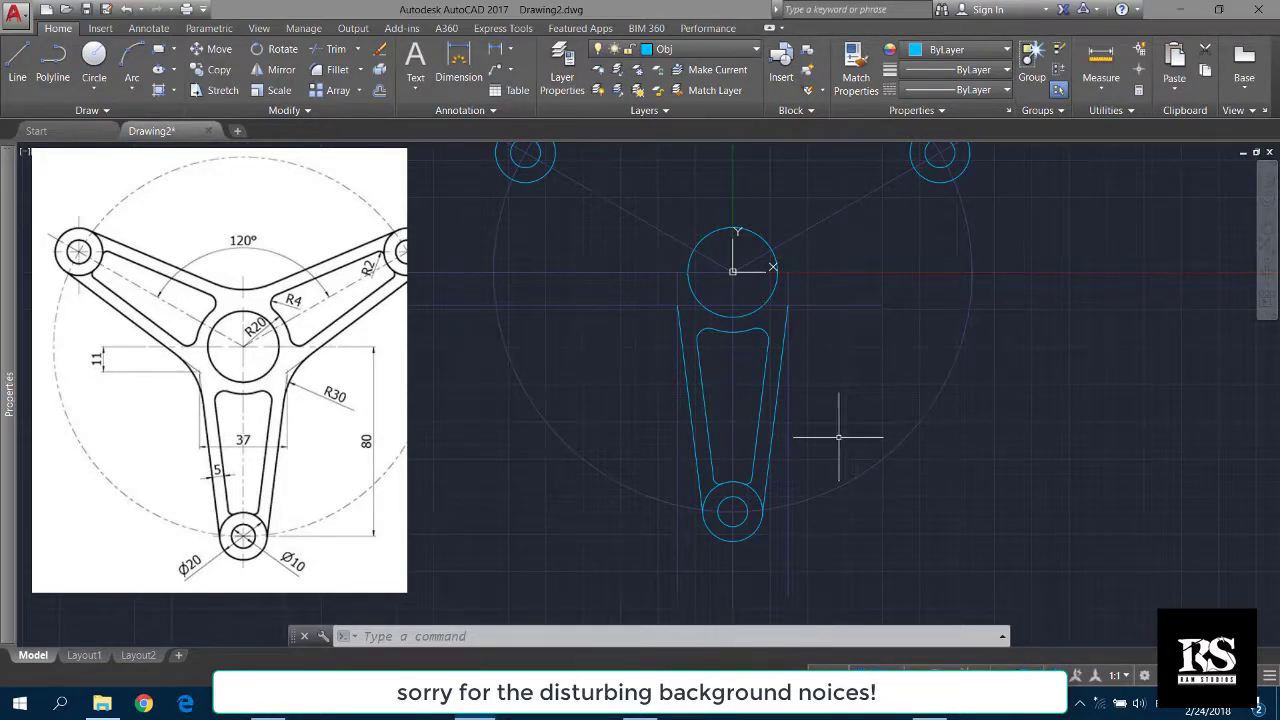
middle_drag(838, 383, 842, 451)
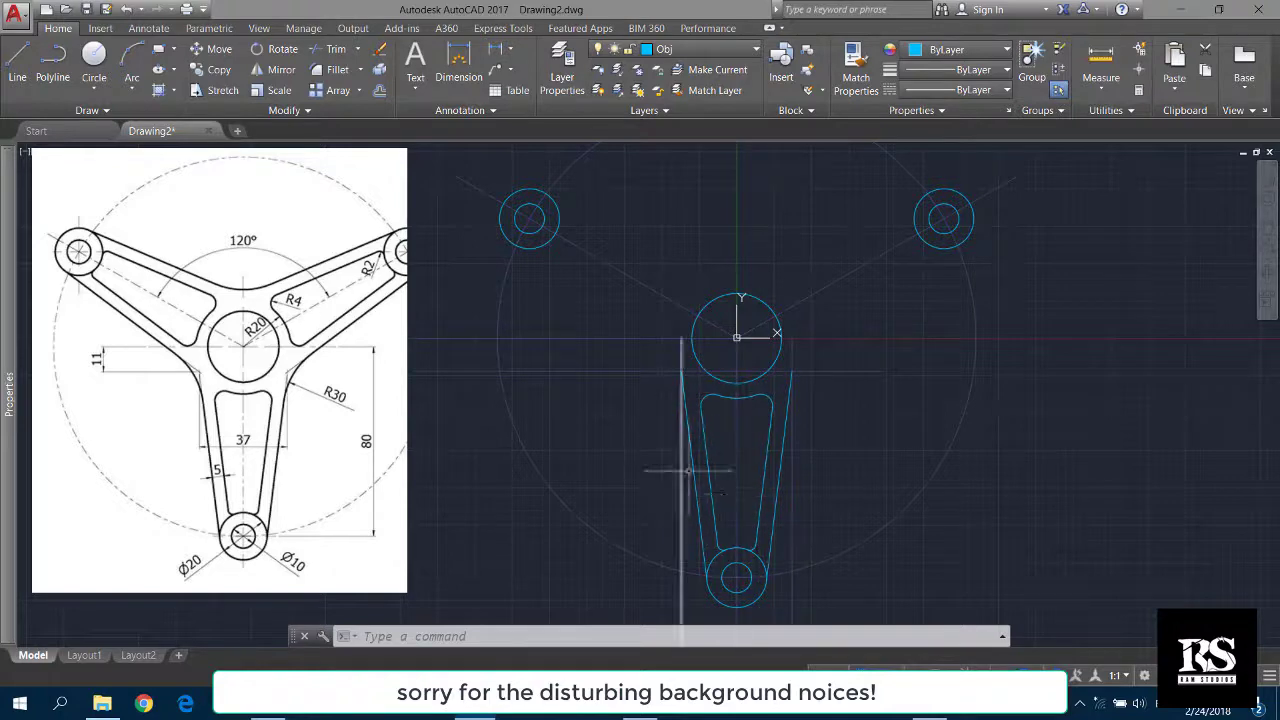
scroll(715, 466, up, 2)
click(716, 490)
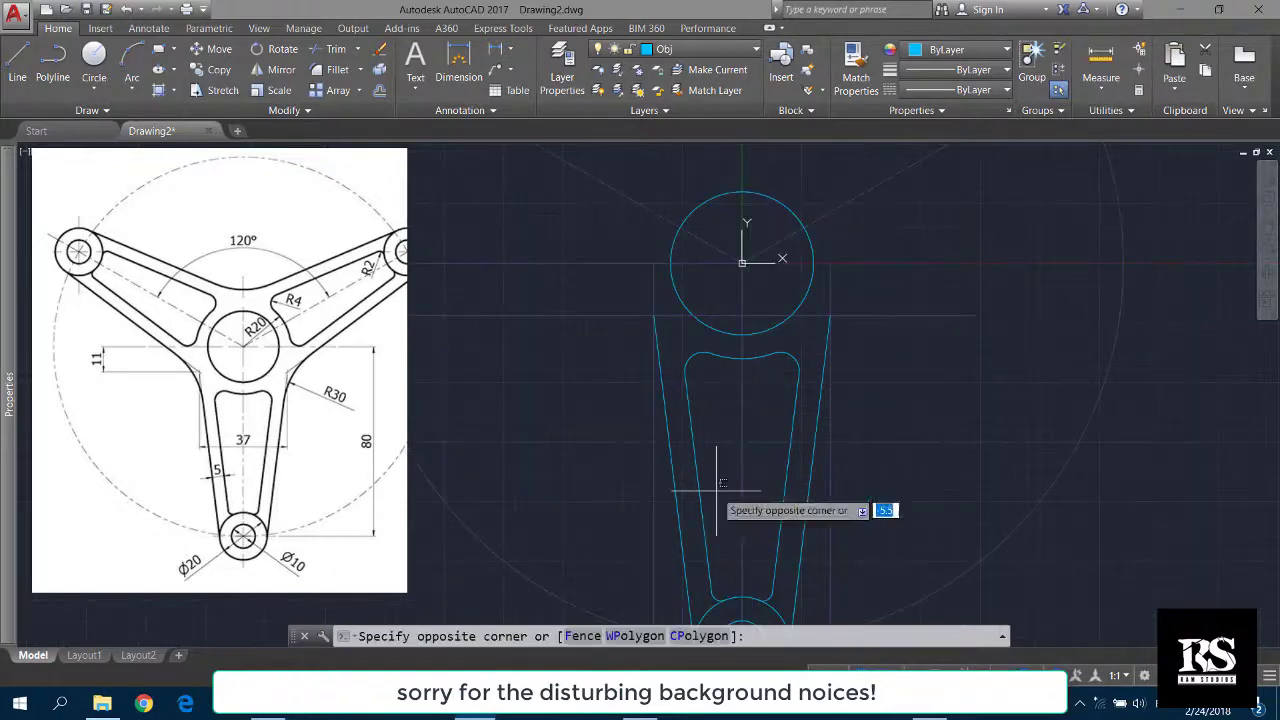
click(659, 440)
click(714, 391)
click(671, 350)
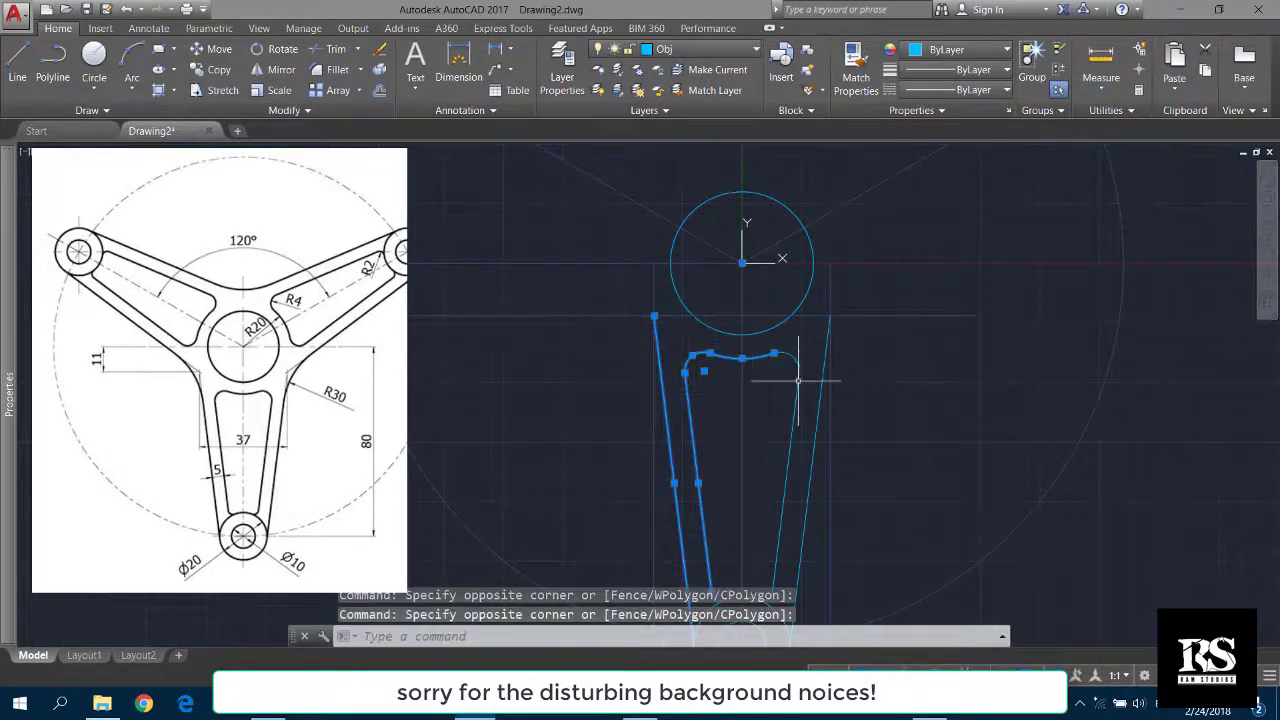
click(814, 368)
click(760, 340)
scroll(776, 485, down, 4)
scroll(776, 485, up, 5)
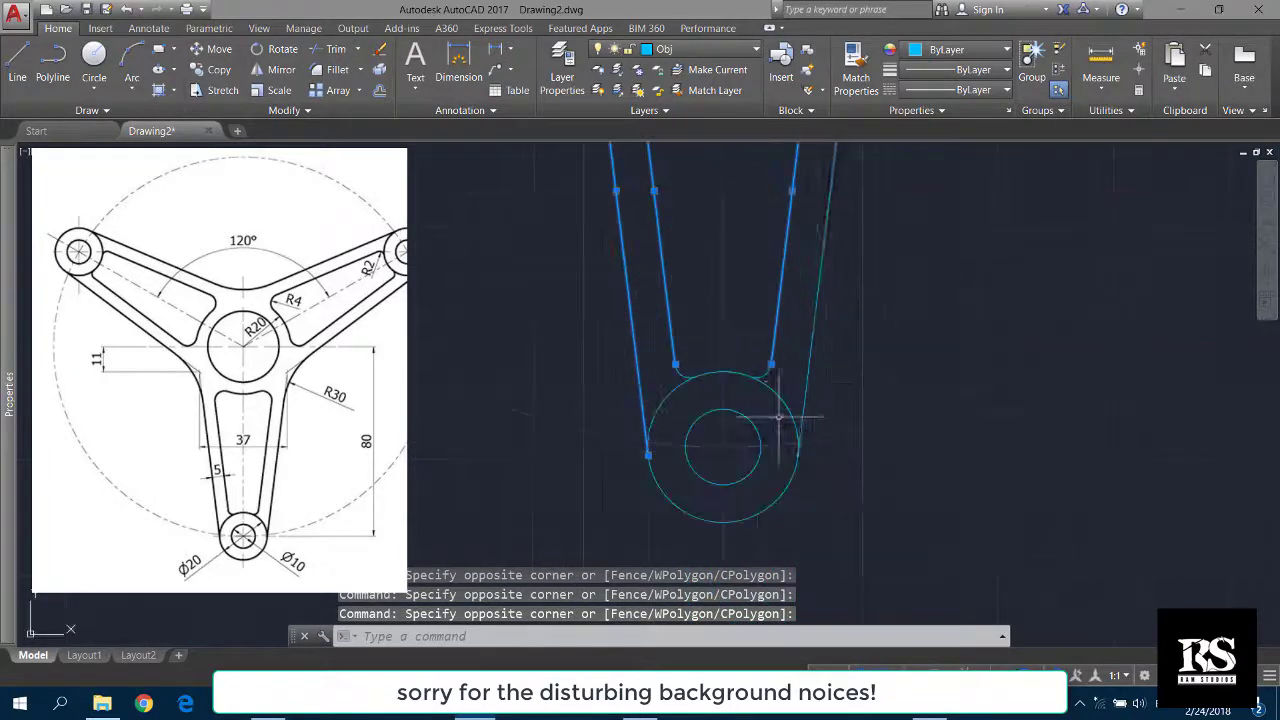
scroll(826, 363, up, 1)
click(781, 374)
click(751, 355)
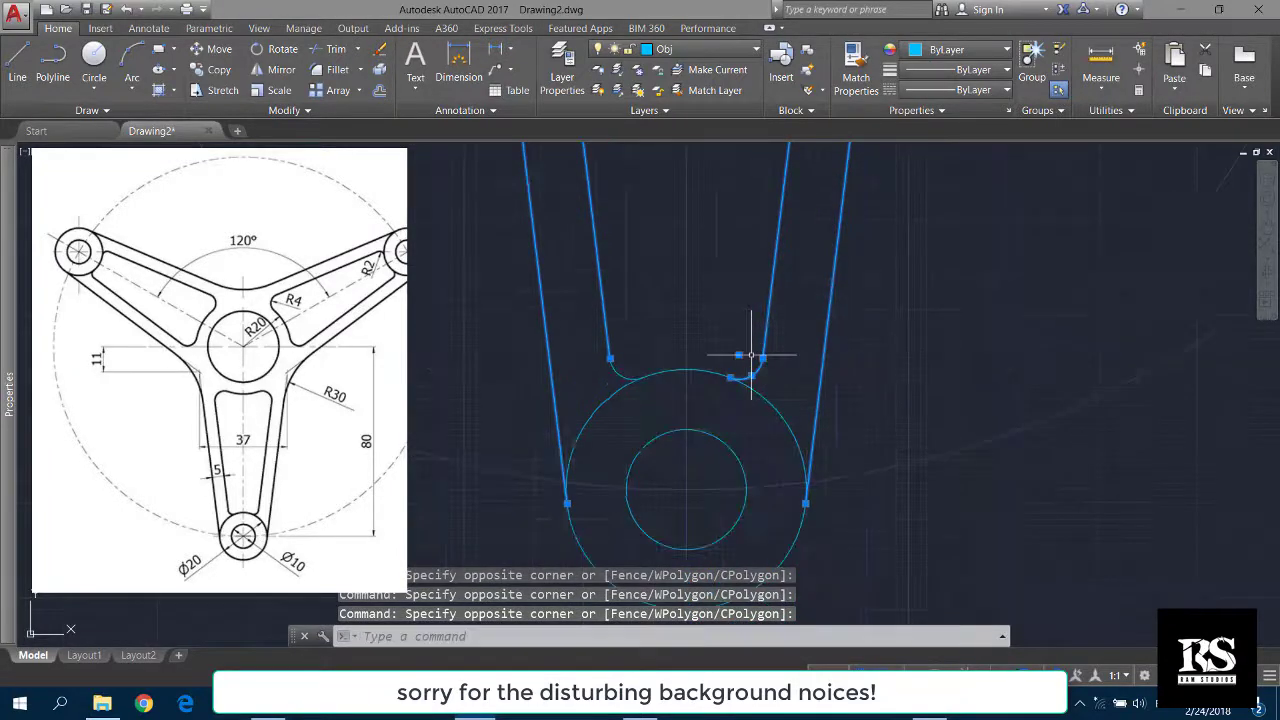
click(612, 372)
scroll(604, 420, down, 5)
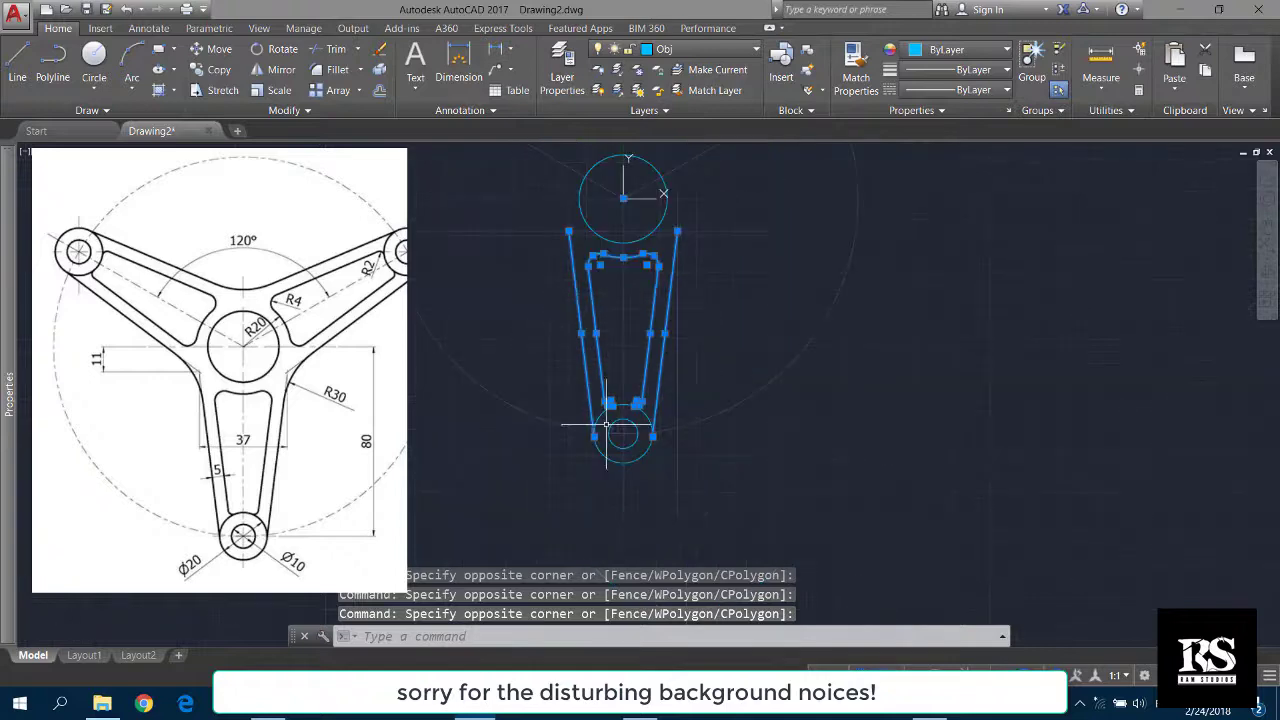
middle_drag(664, 360, 696, 513)
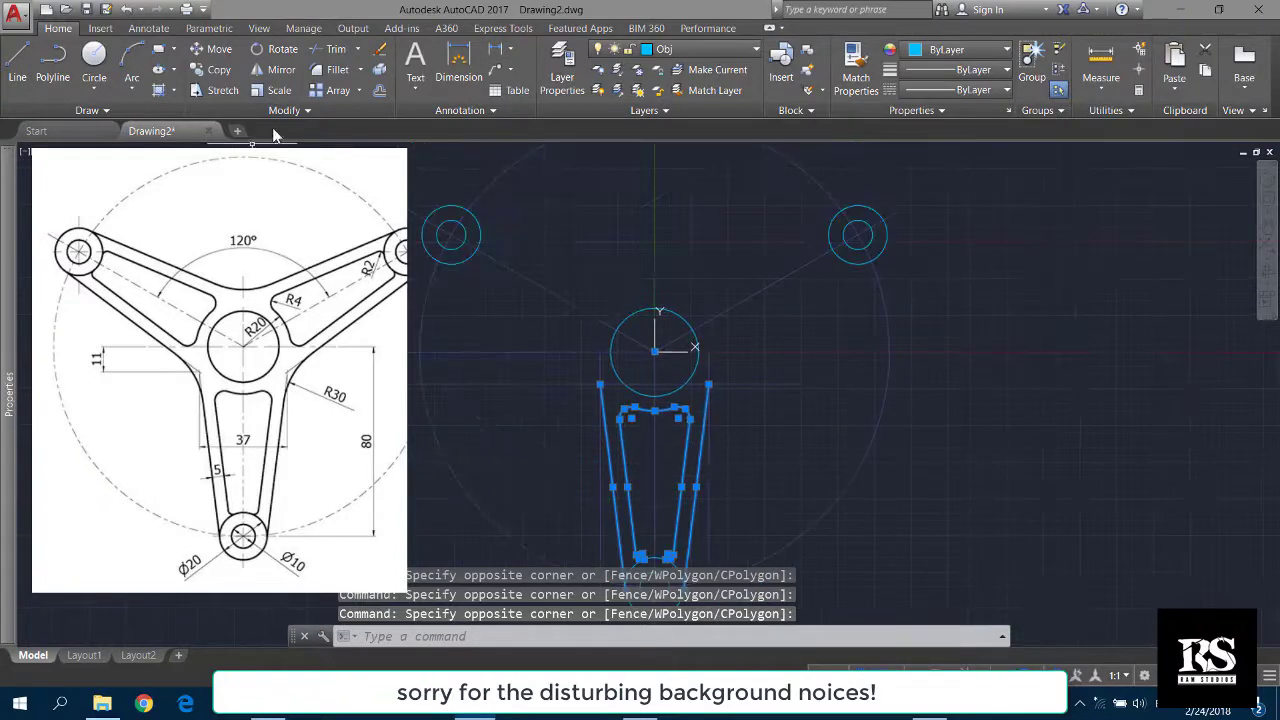
click(361, 90)
click(360, 192)
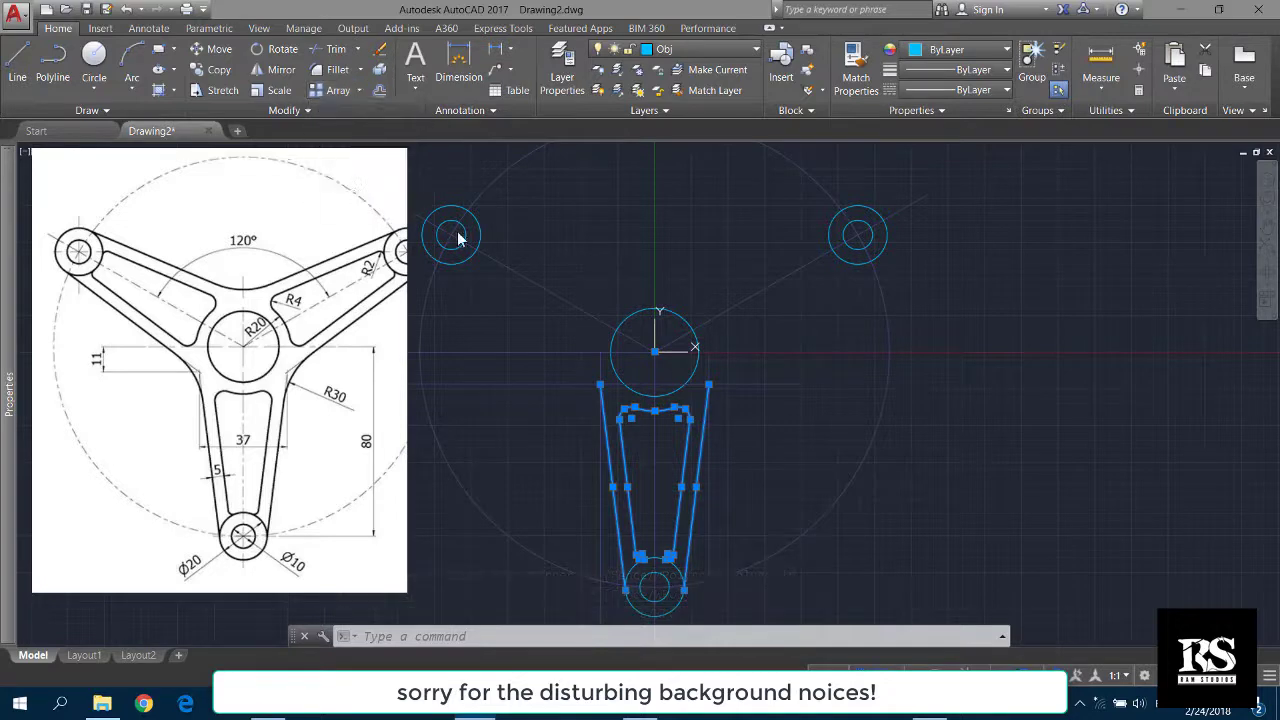
scroll(753, 400, down, 2)
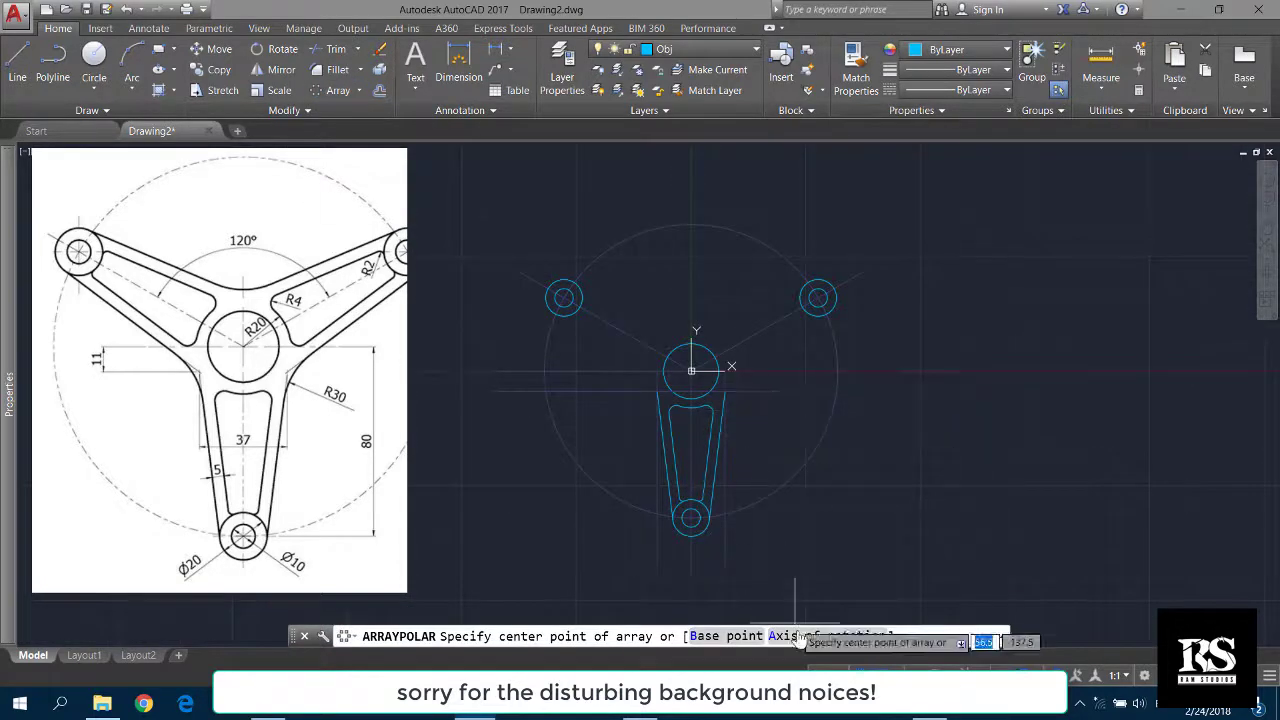
click(726, 636)
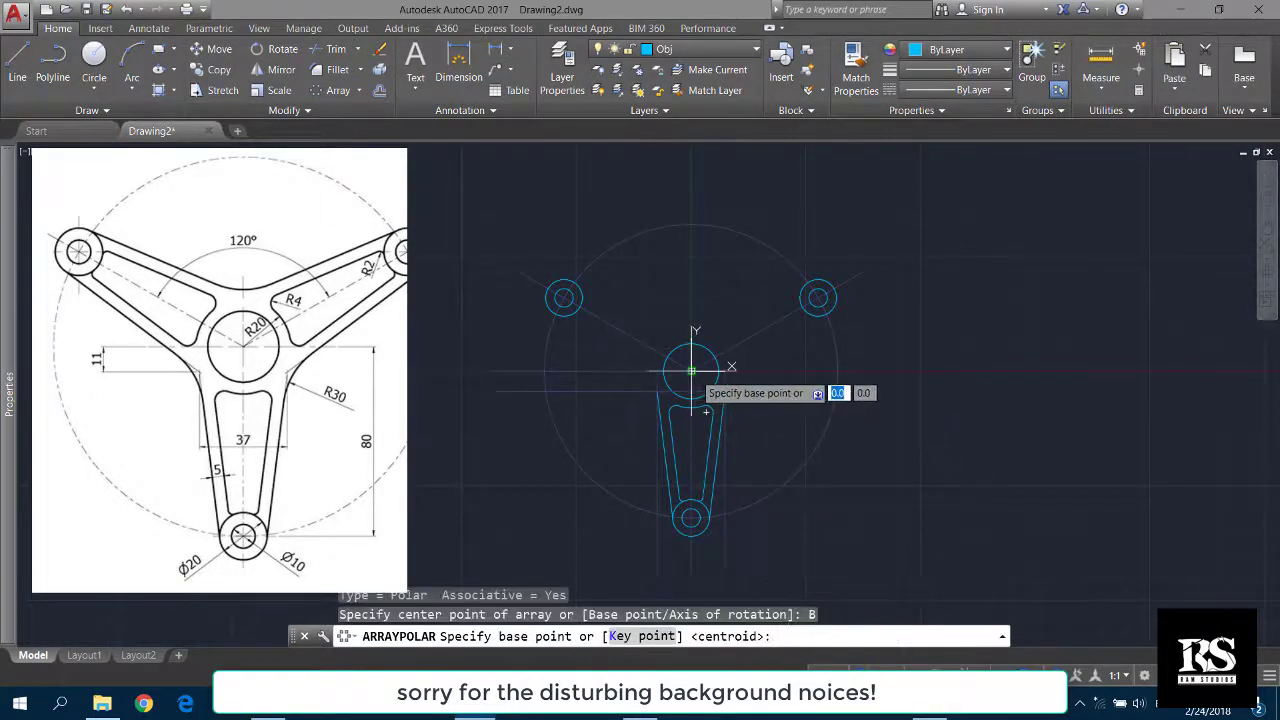
click(705, 412)
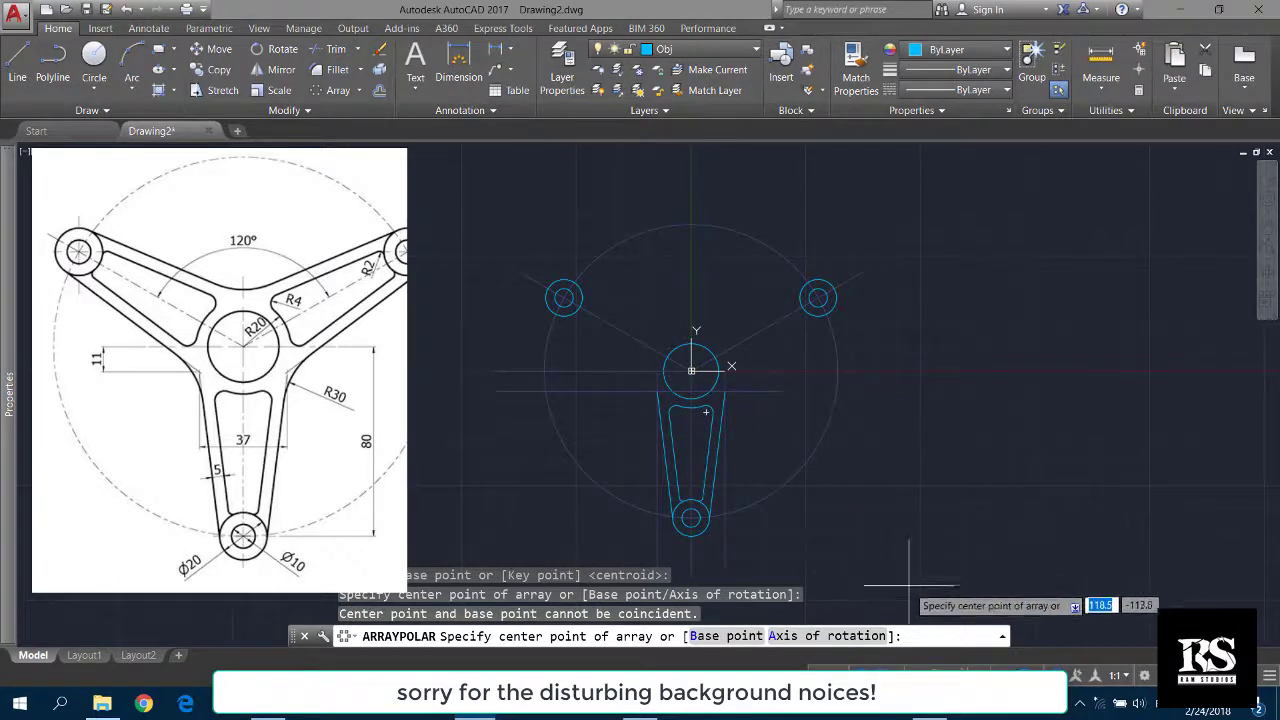
scroll(865, 535, down, 2)
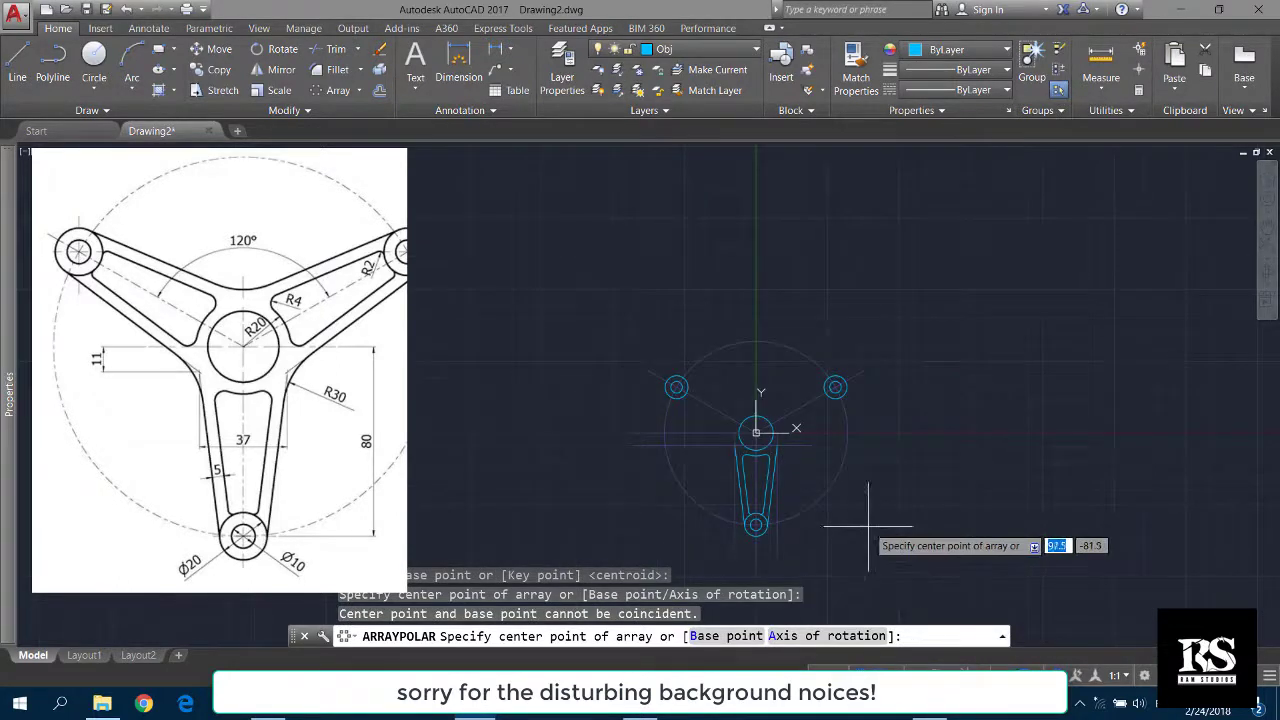
scroll(843, 523, up, 2)
scroll(705, 380, up, 5)
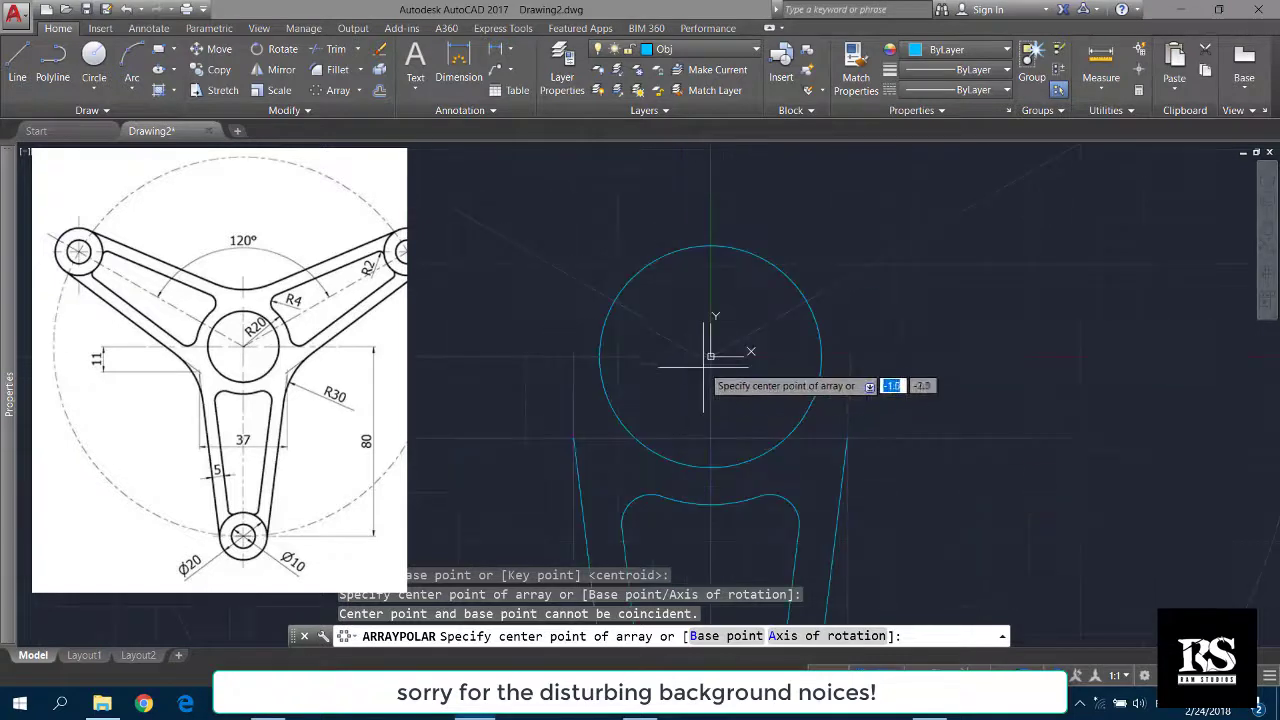
drag(179, 497, 110, 471)
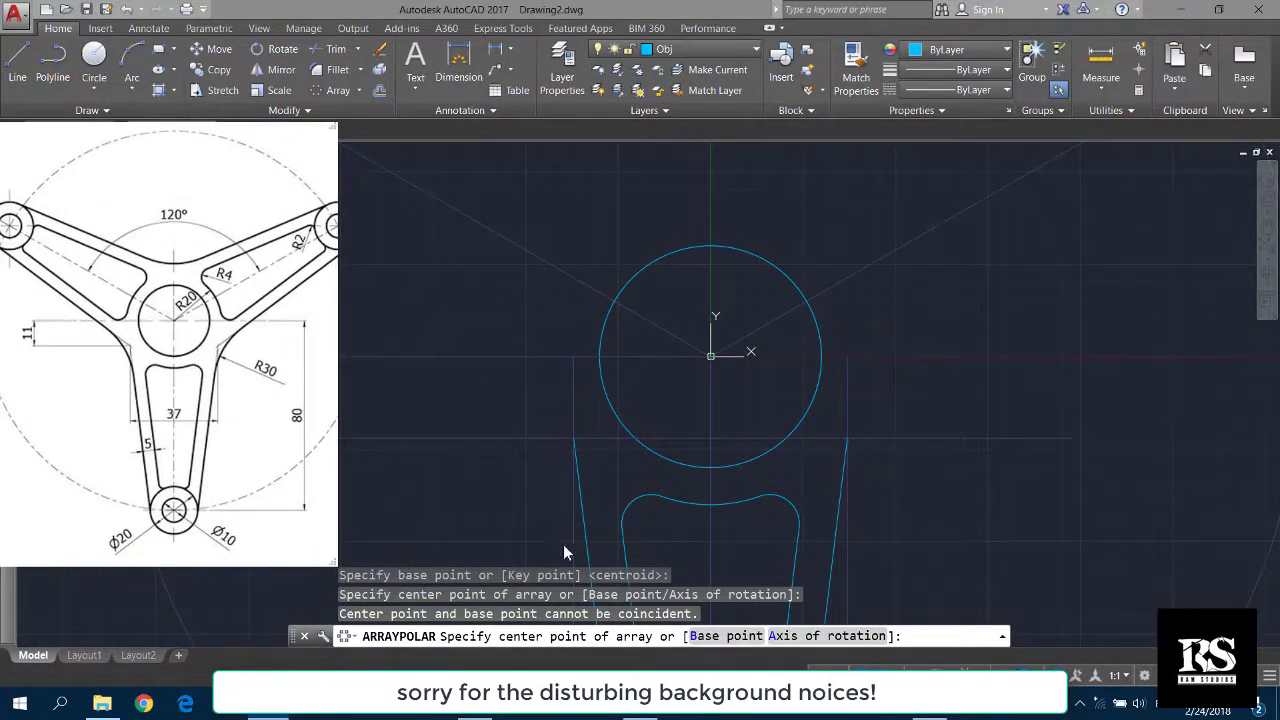
scroll(690, 455, down, 4)
scroll(690, 460, down, 3)
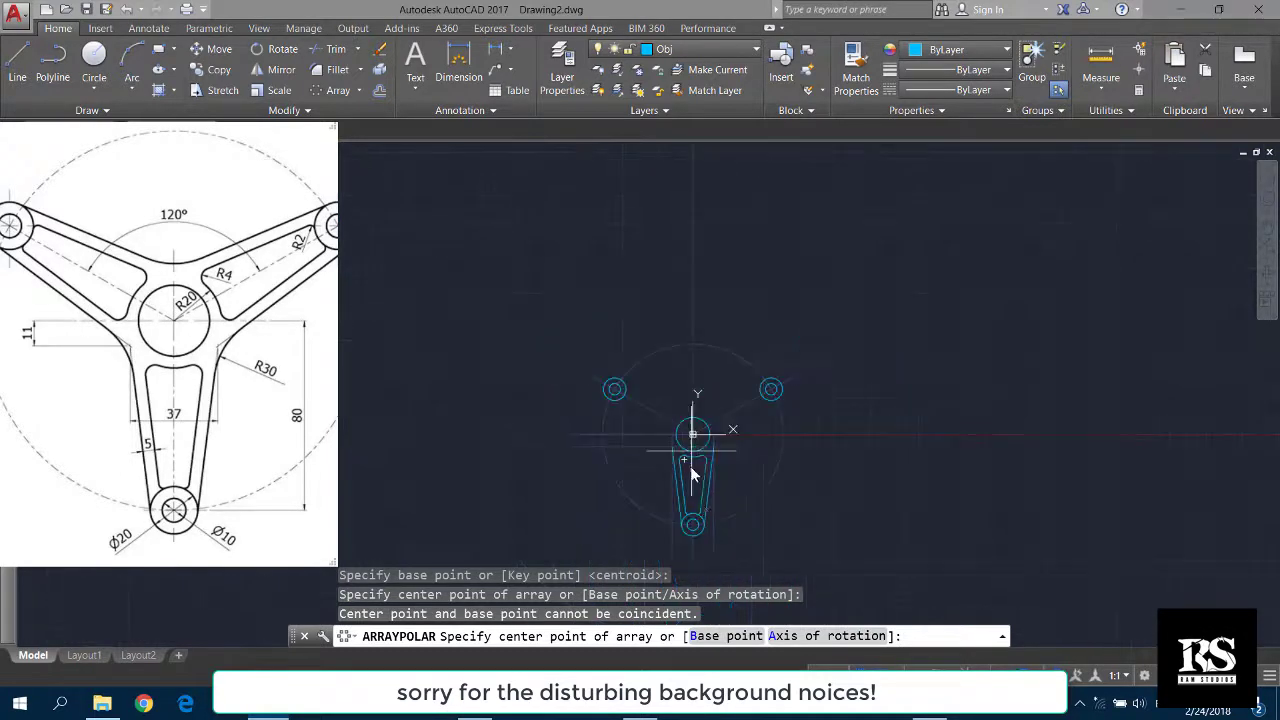
scroll(690, 466, up, 3)
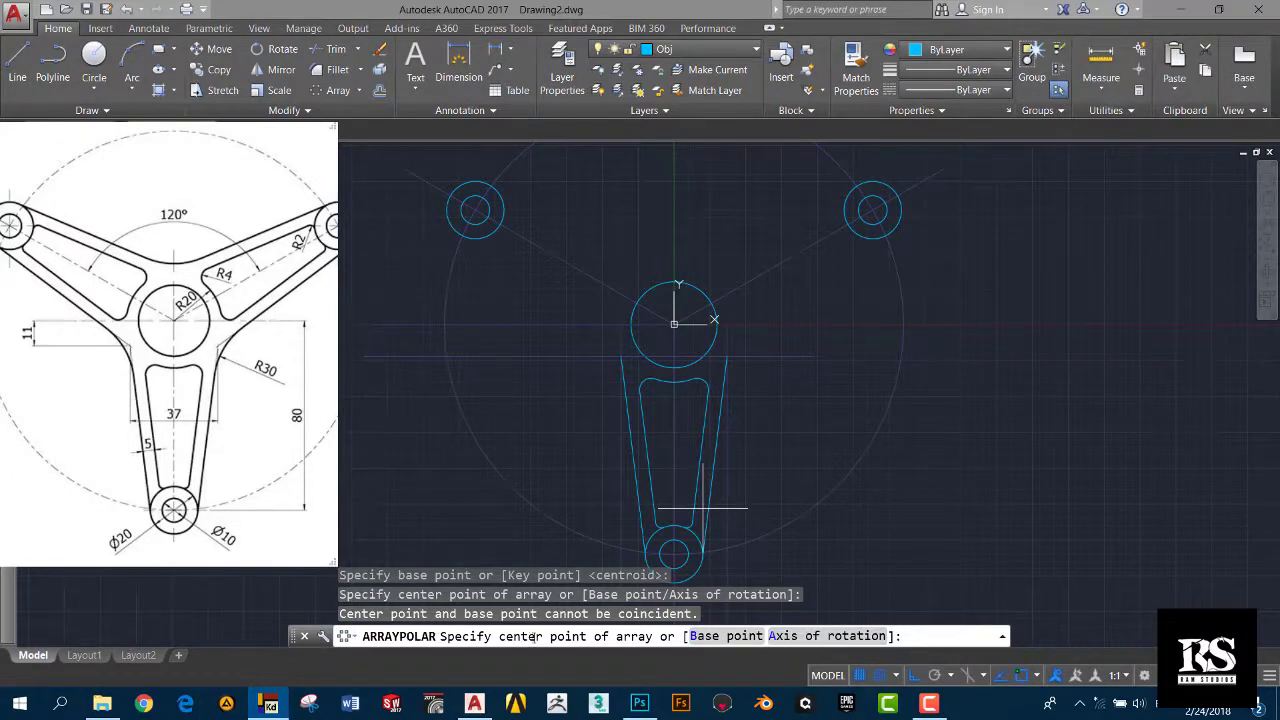
key(Escape)
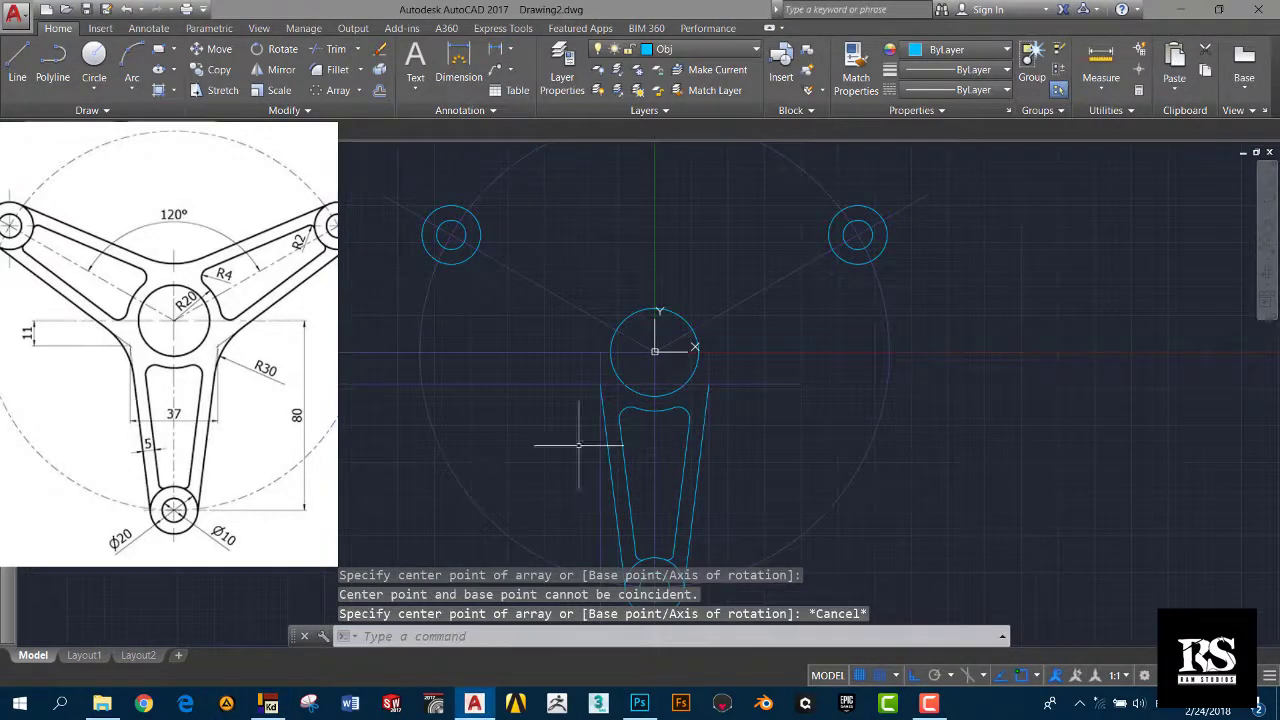
Step: Start a Polar Array and select the arm's right edge lines and small fillet arc
click(361, 90)
click(340, 180)
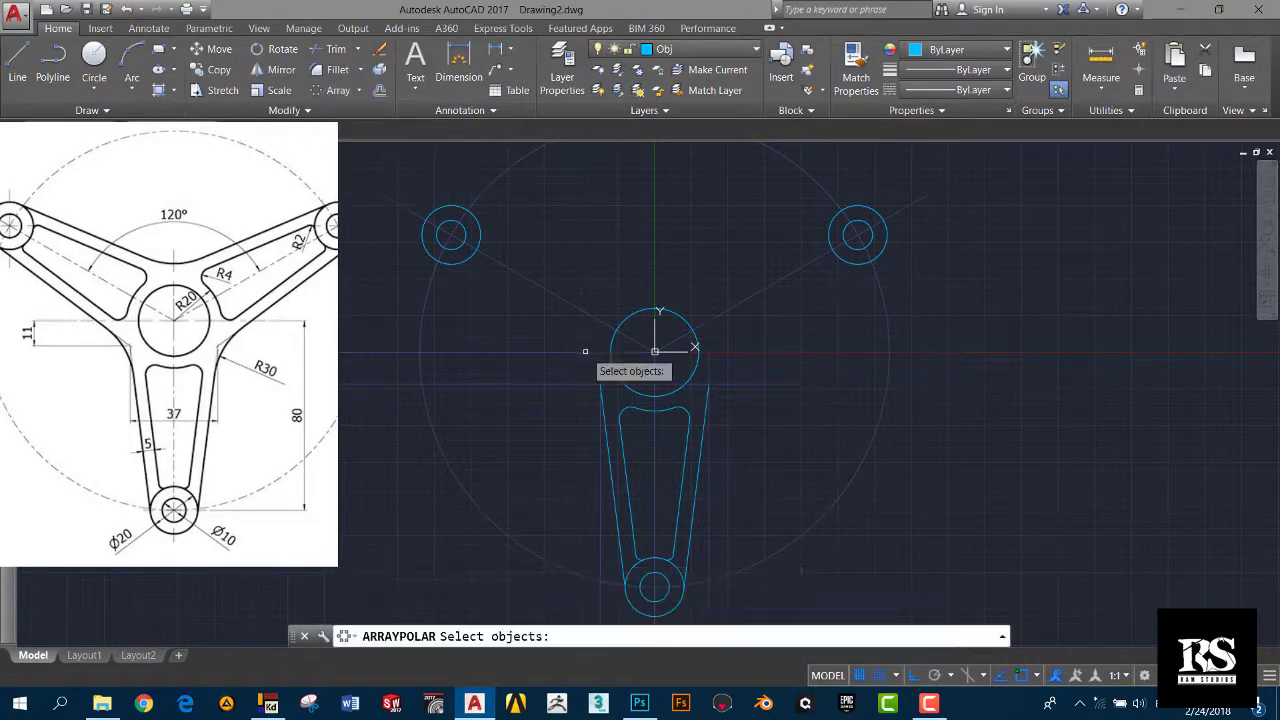
scroll(686, 543, up, 4)
click(689, 543)
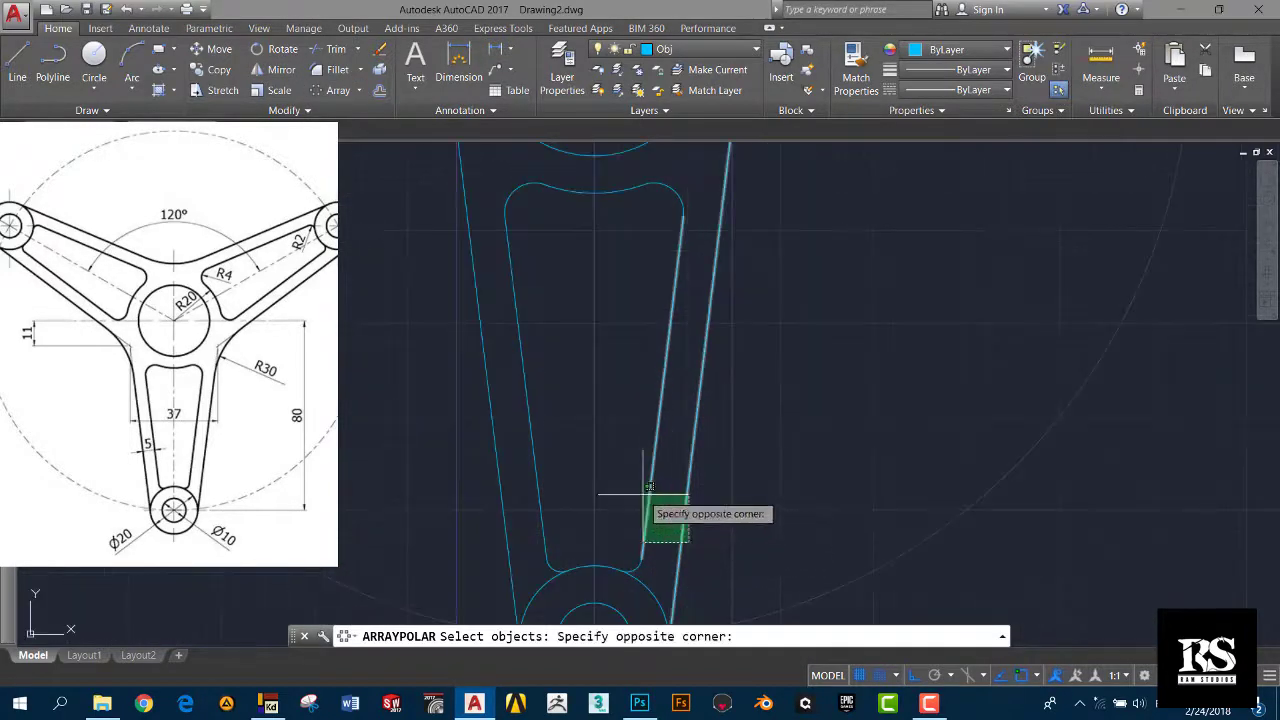
click(649, 488)
click(658, 500)
click(672, 490)
Step: Add the left edge and slot arcs to the selection, using the hub circle's centre as array centre
scroll(686, 494, up, 2)
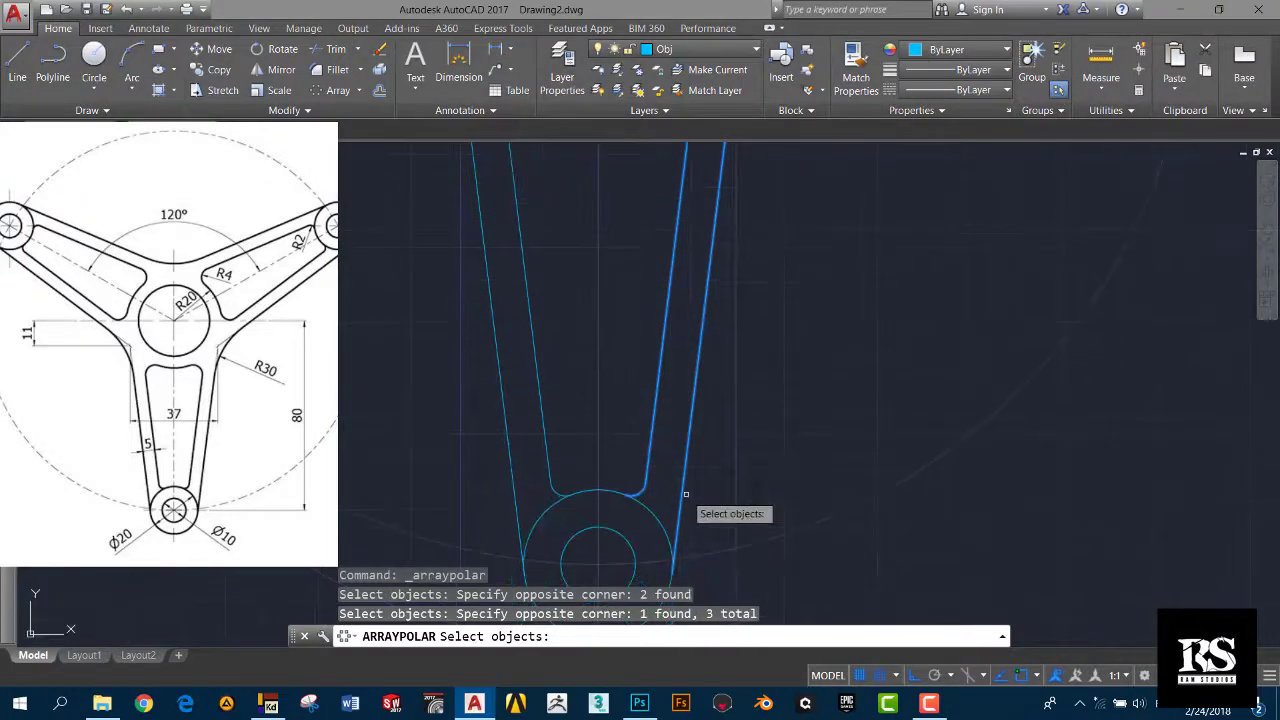
click(561, 490)
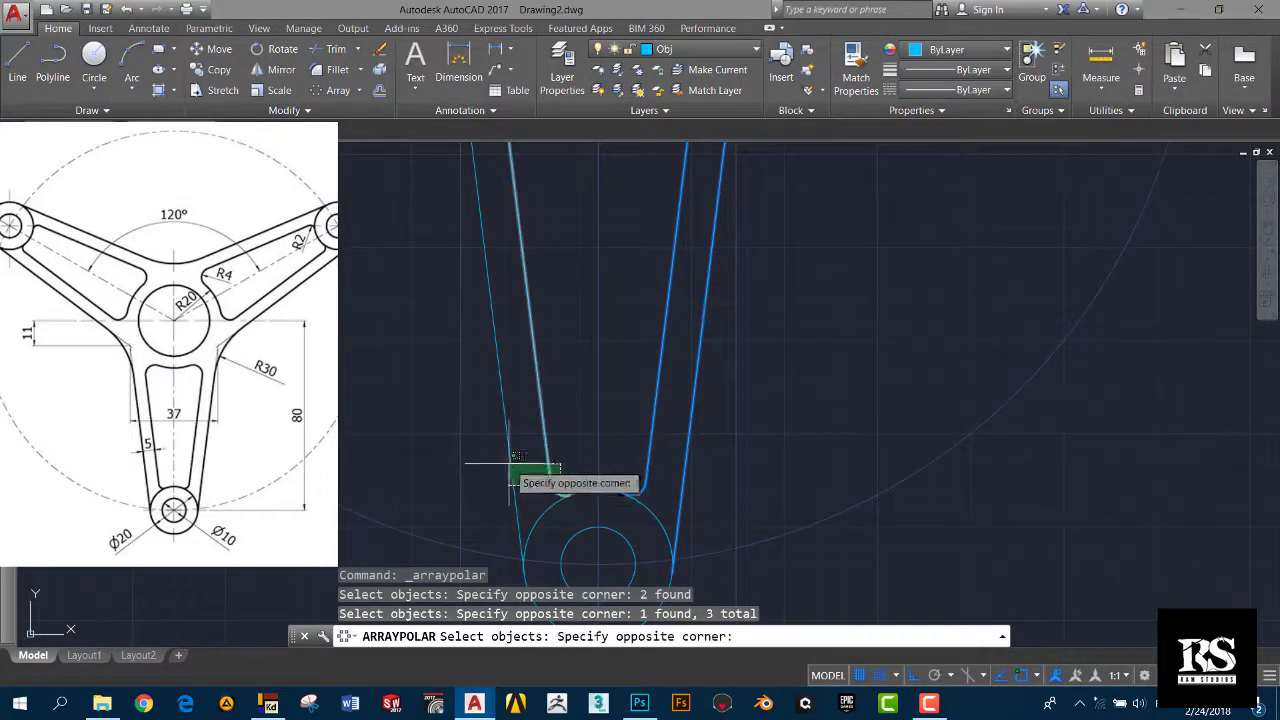
click(510, 462)
scroll(531, 466, down, 3)
scroll(557, 400, up, 3)
click(573, 418)
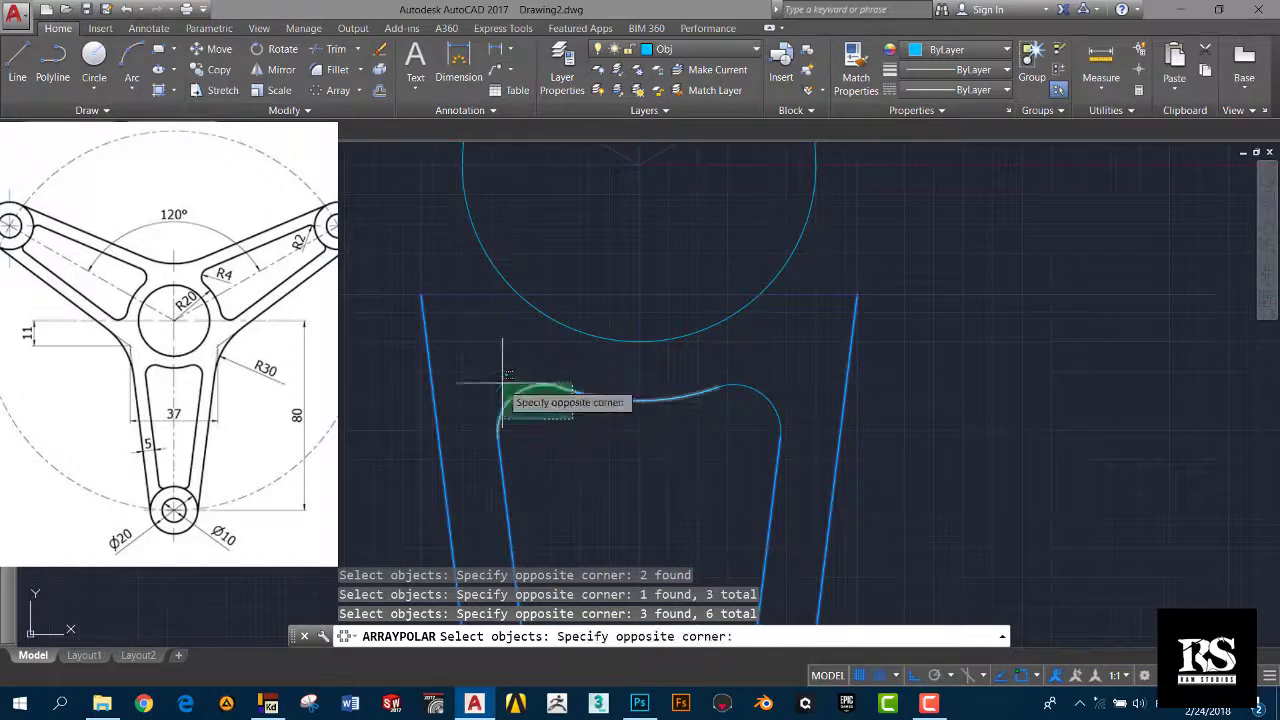
click(503, 375)
click(785, 430)
click(740, 418)
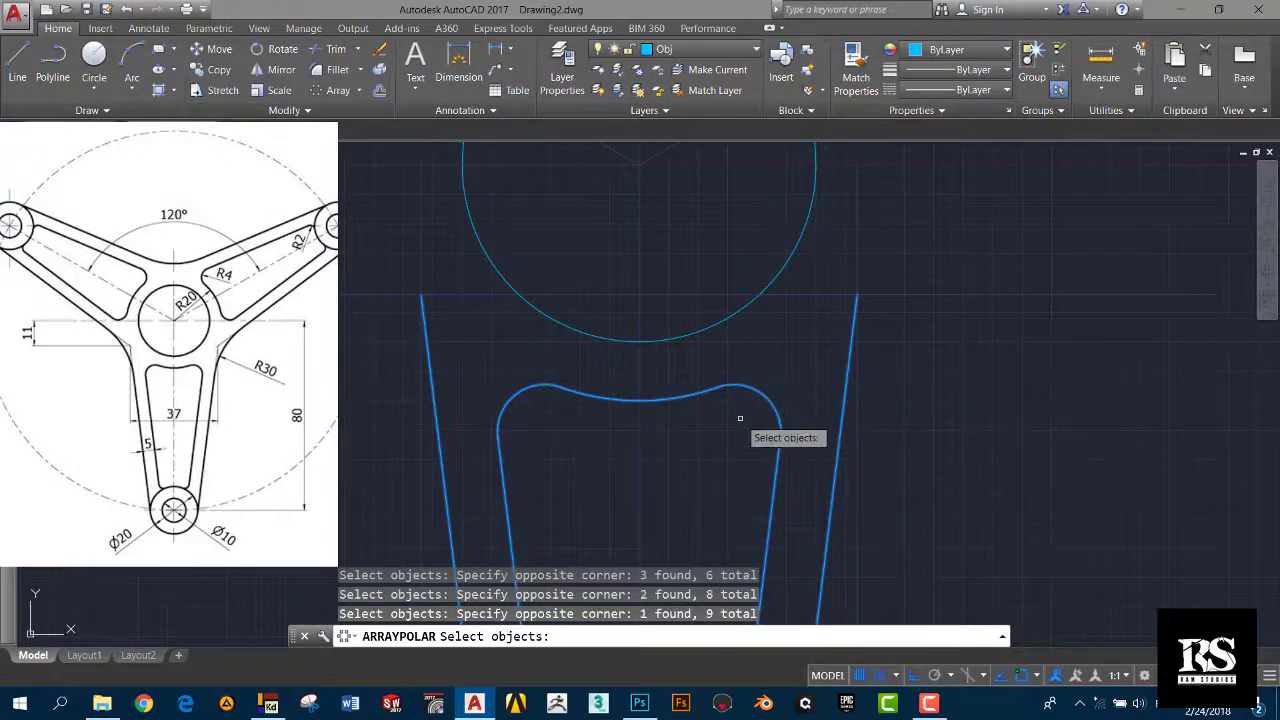
key(Return)
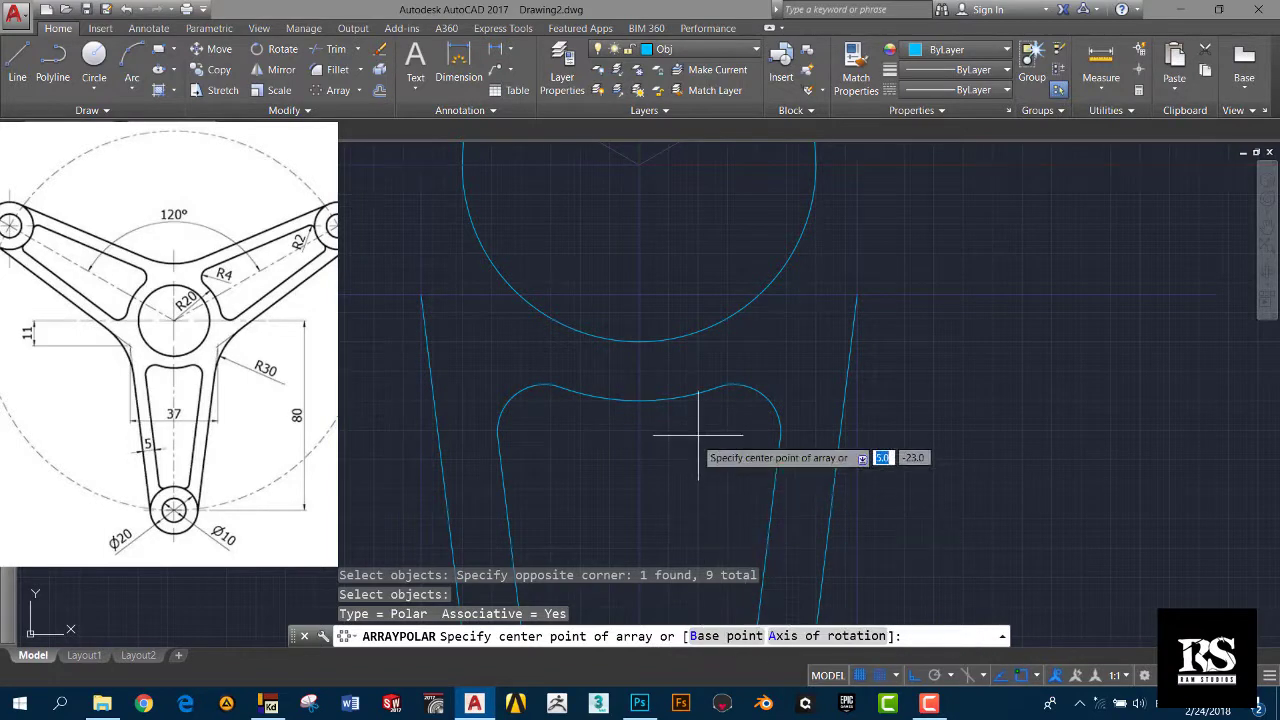
scroll(686, 429, down, 2)
click(660, 267)
Step: Centre the array on the hub and set the item count to 3
click(660, 267)
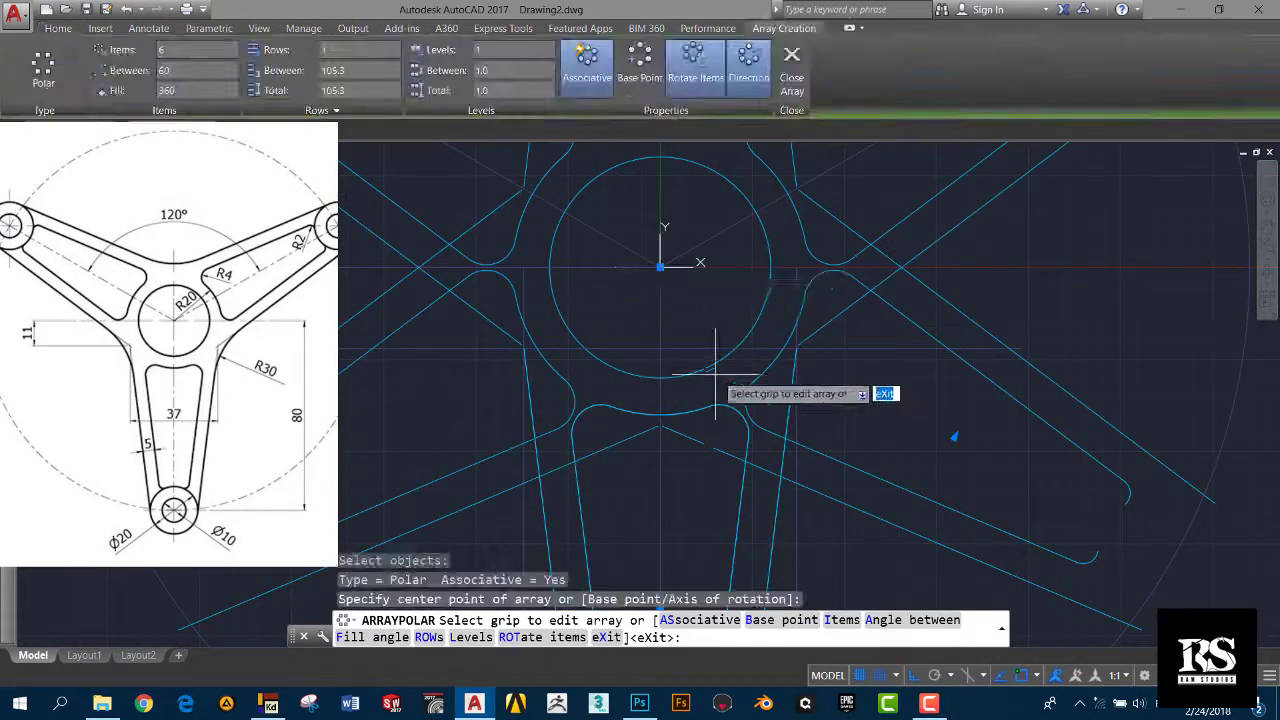
scroll(720, 420, down, 2)
scroll(720, 420, down, 1)
scroll(720, 400, down, 1)
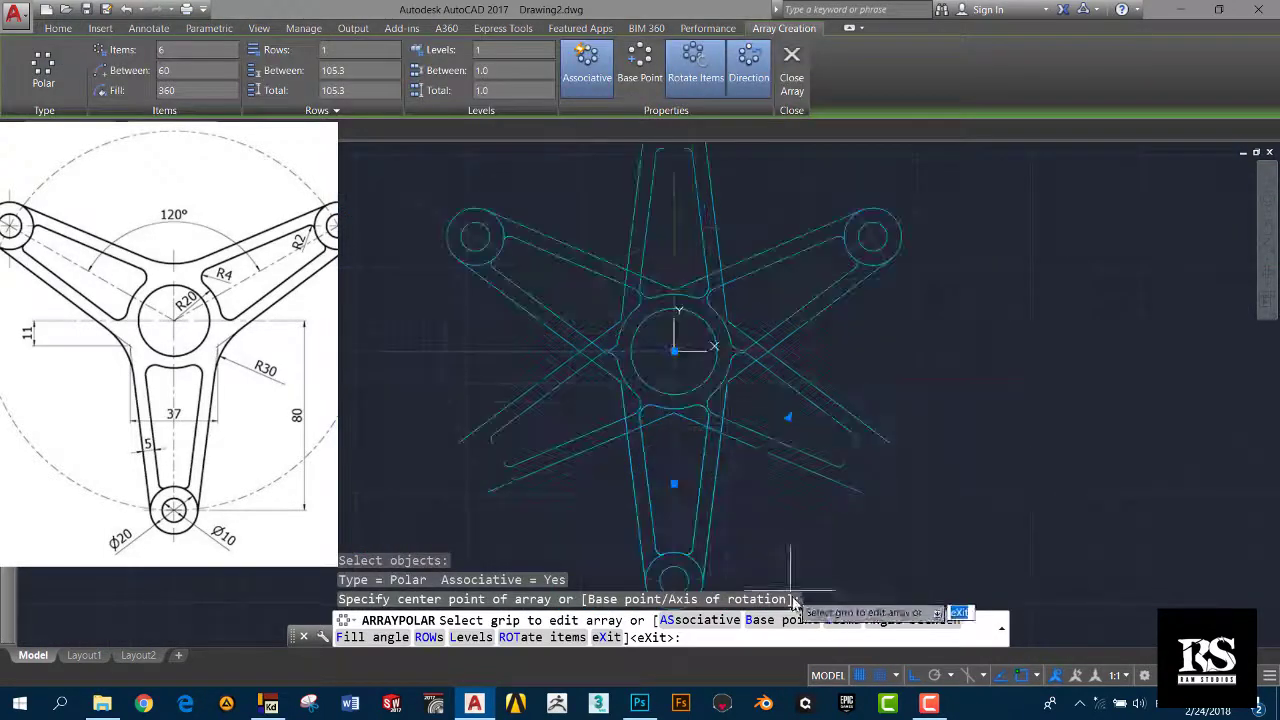
click(842, 620)
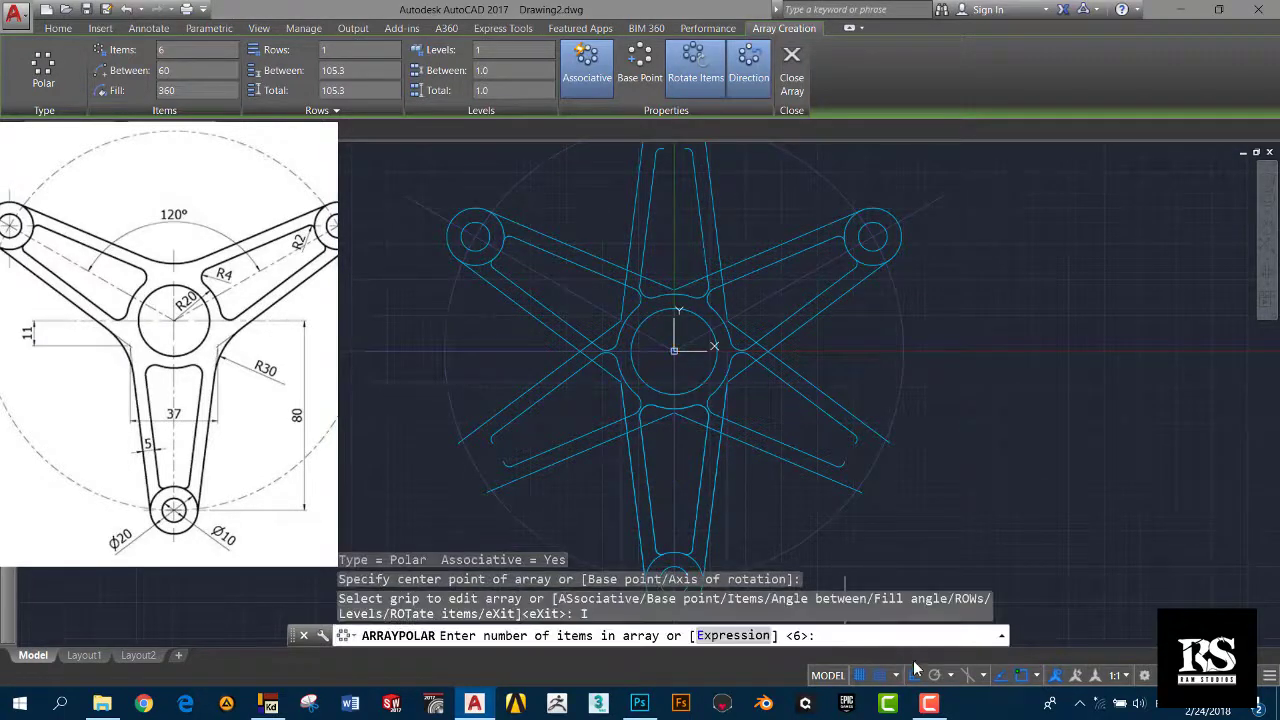
text(3)
key(Return)
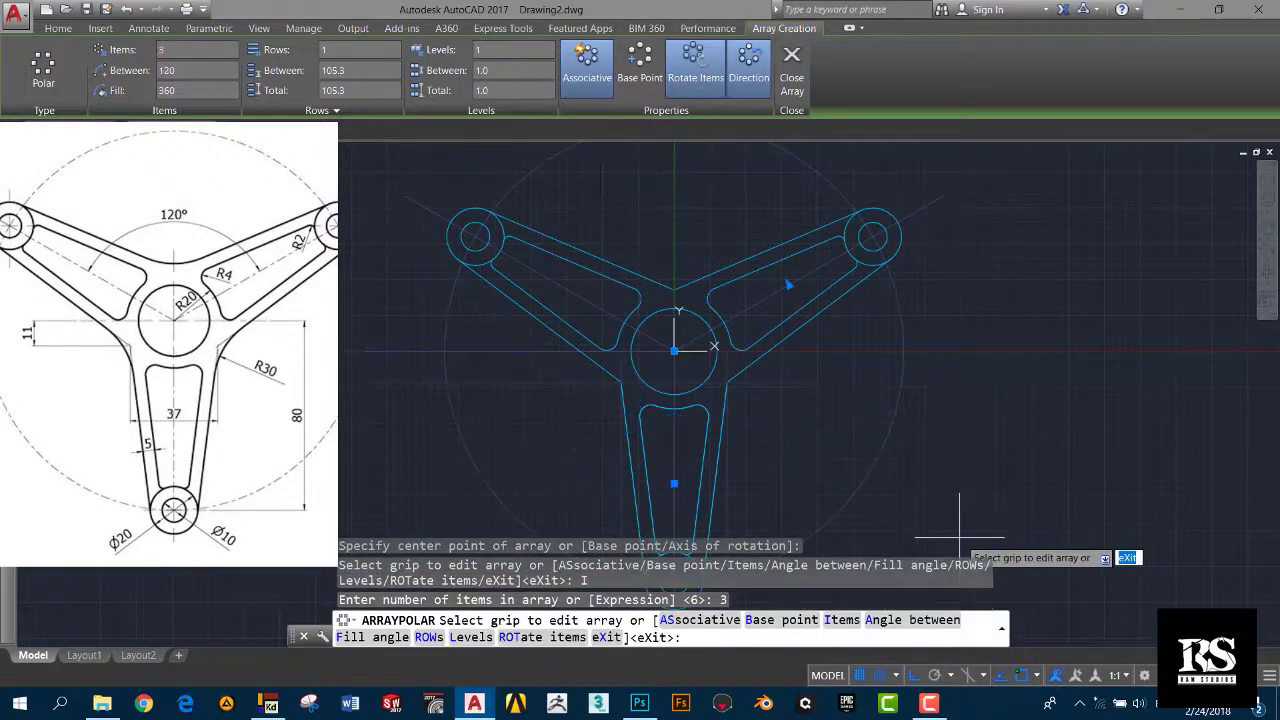
Step: Try 2 items, return to 3 arms 120° apart, and end the polar array
scroll(665, 447, down, 2)
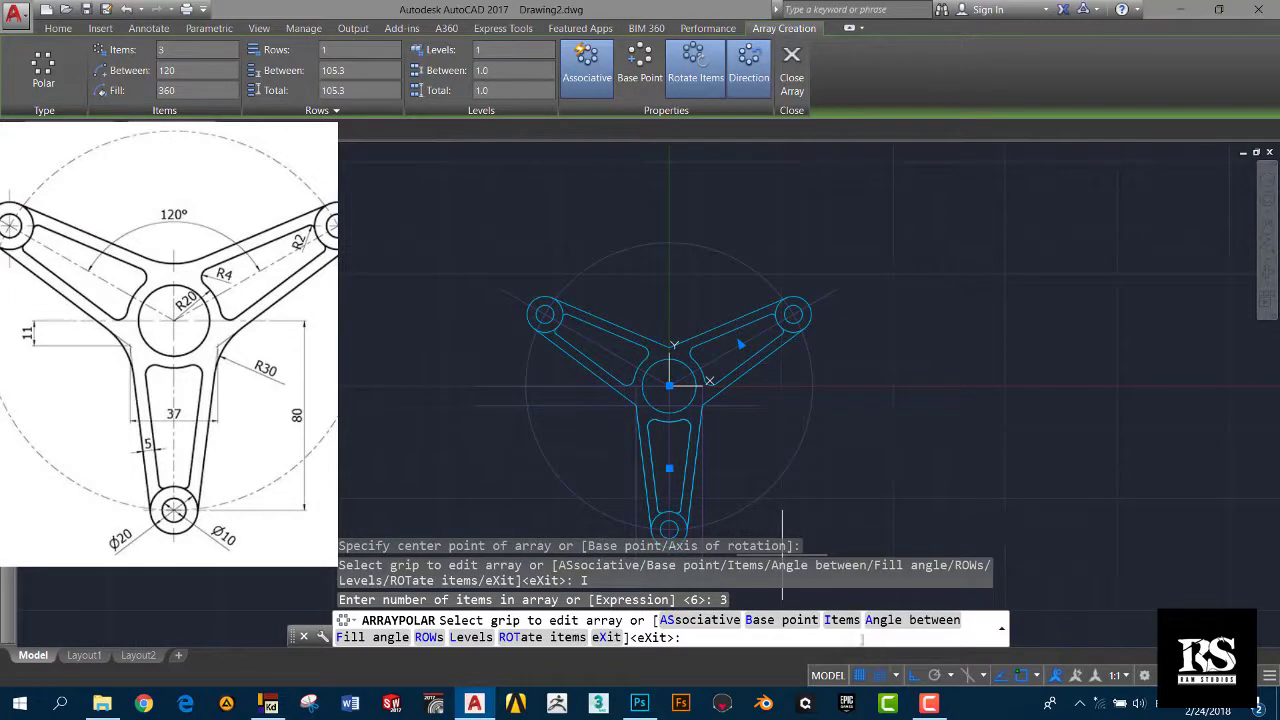
click(842, 620)
text(2)
key(Return)
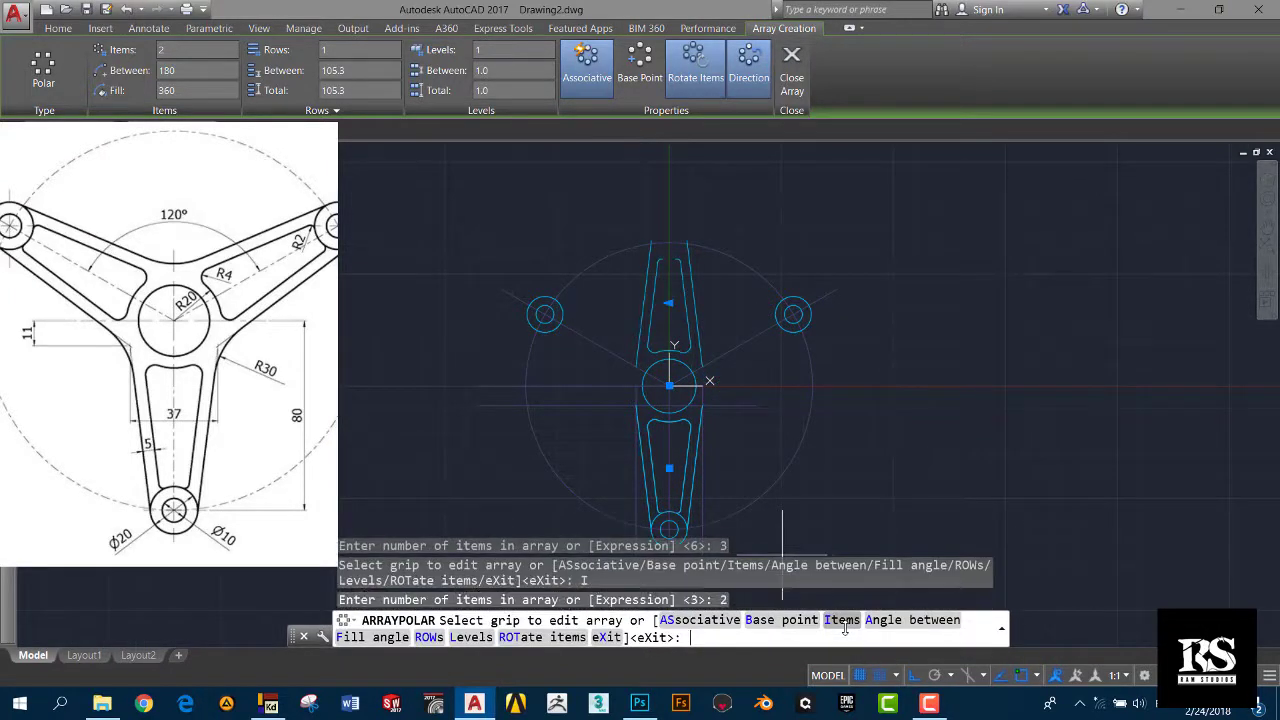
click(830, 622)
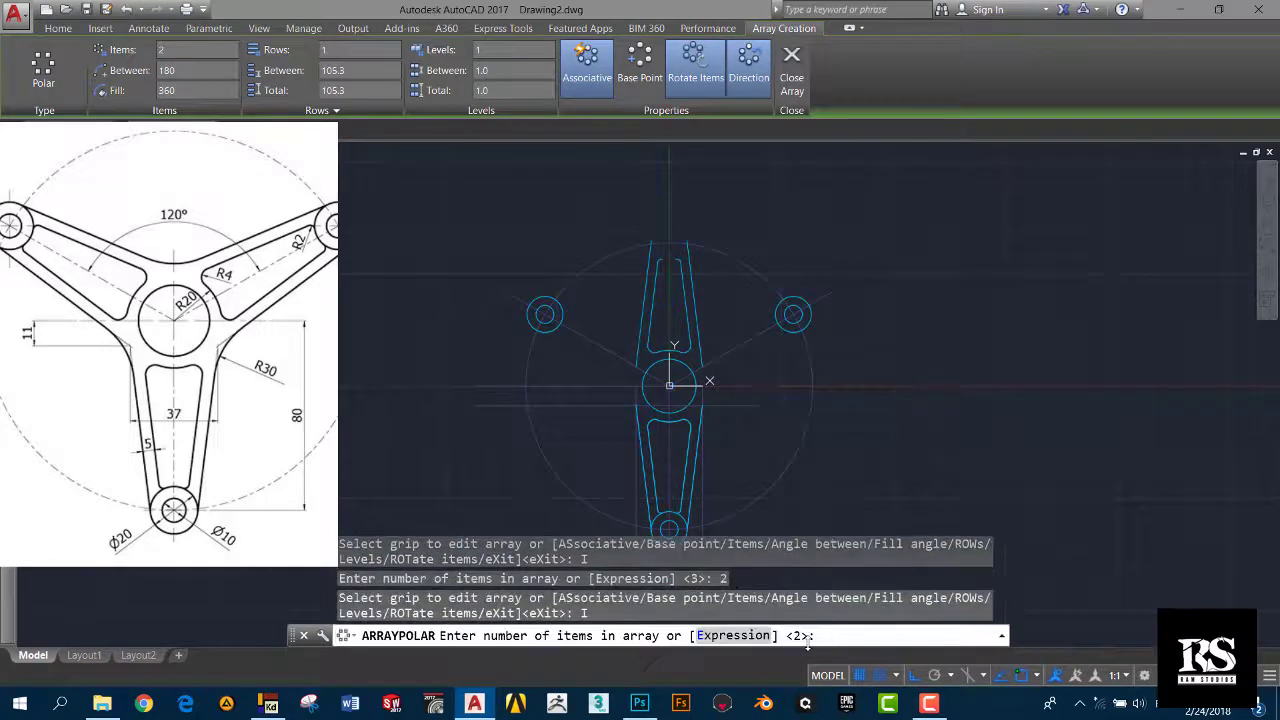
text(3)
key(Return)
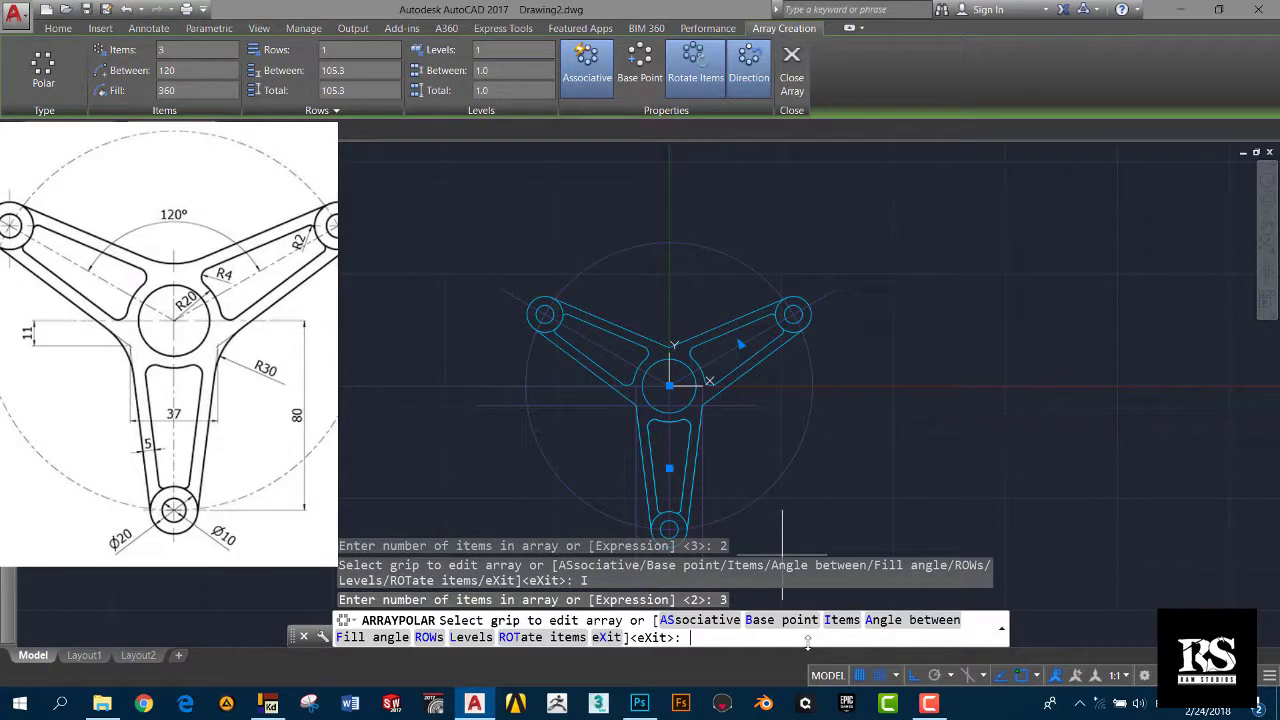
key(Escape)
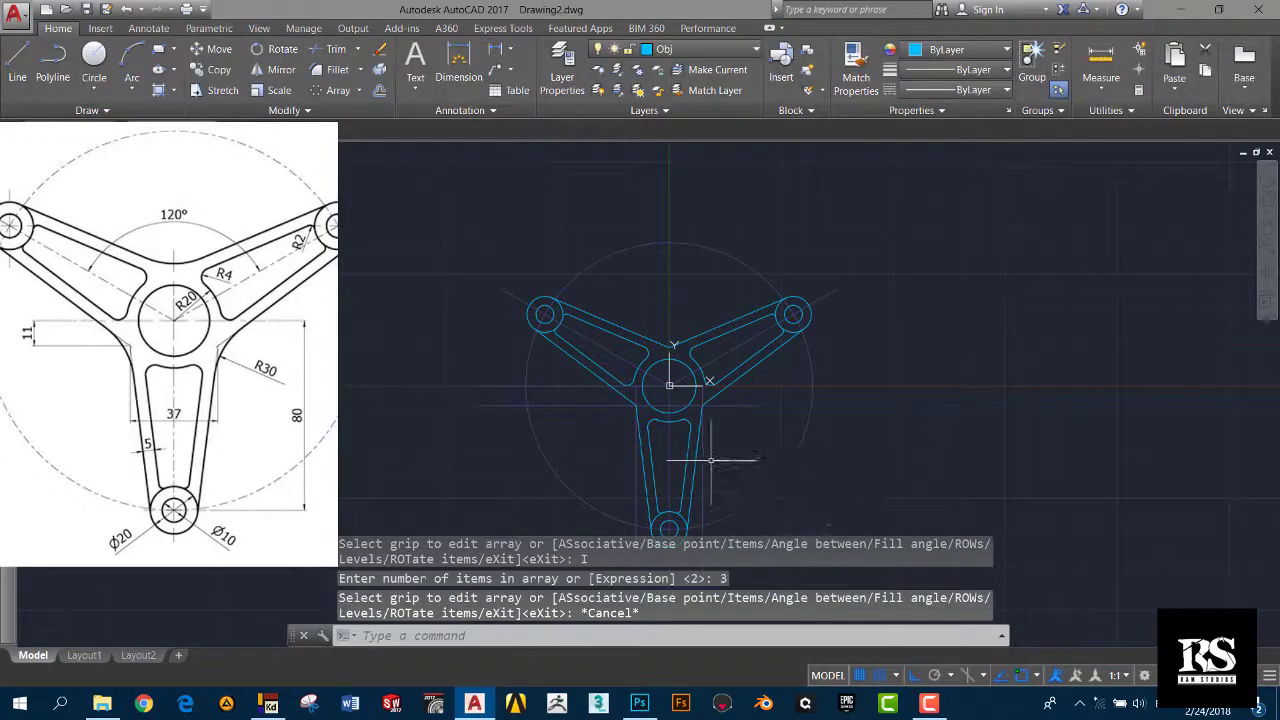
Step: Zoom to fit the bracket and set the fillet radius to 30
scroll(710, 461, up, 7)
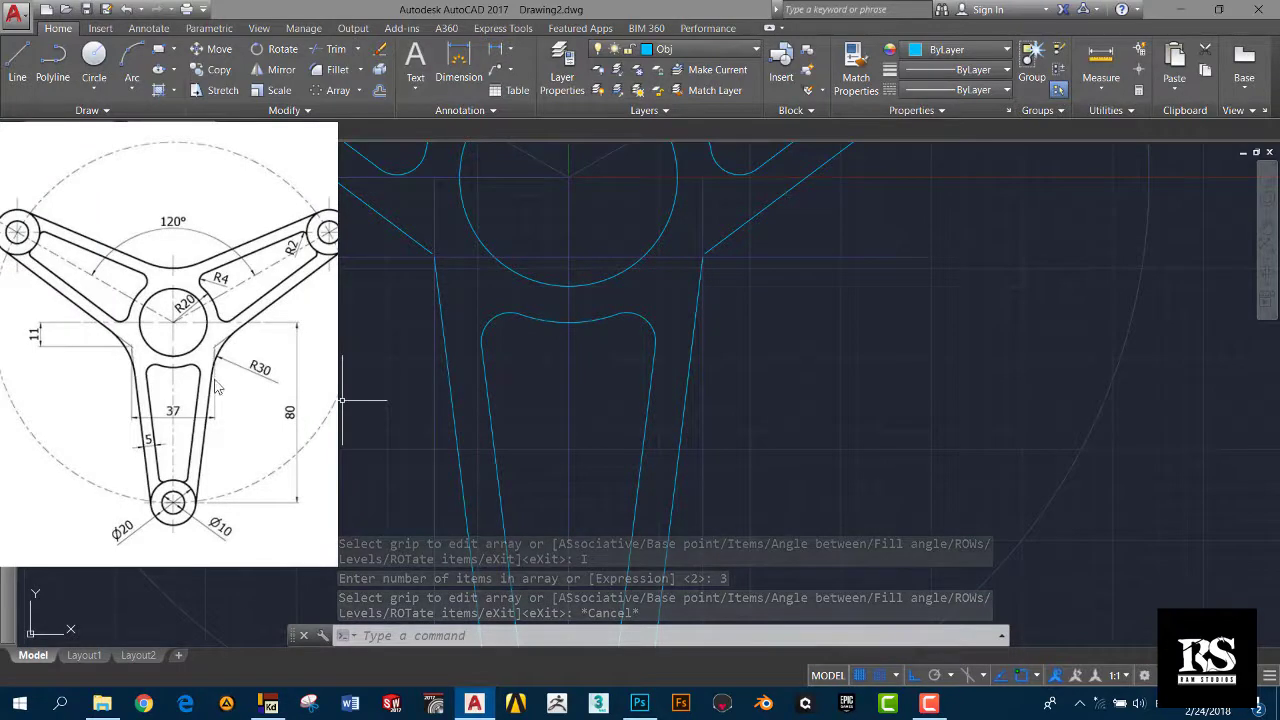
scroll(518, 317, down, 6)
middle_click(617, 305)
text(F)
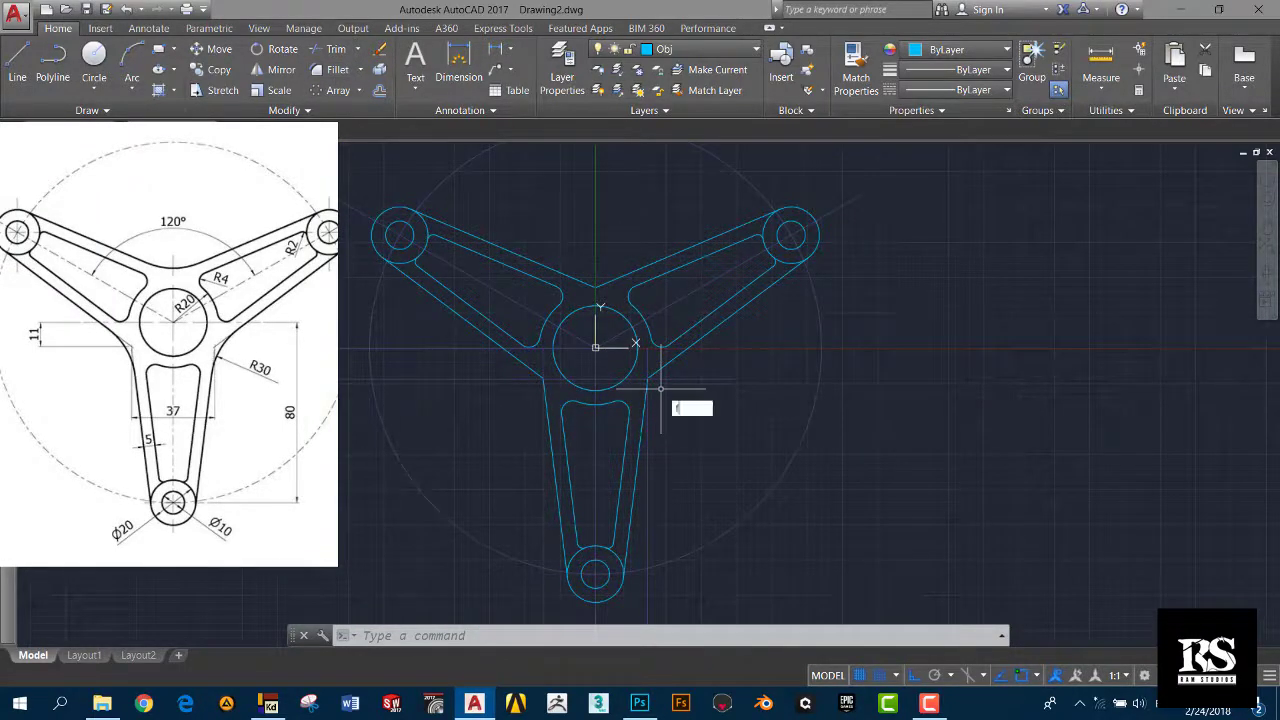
key(Return)
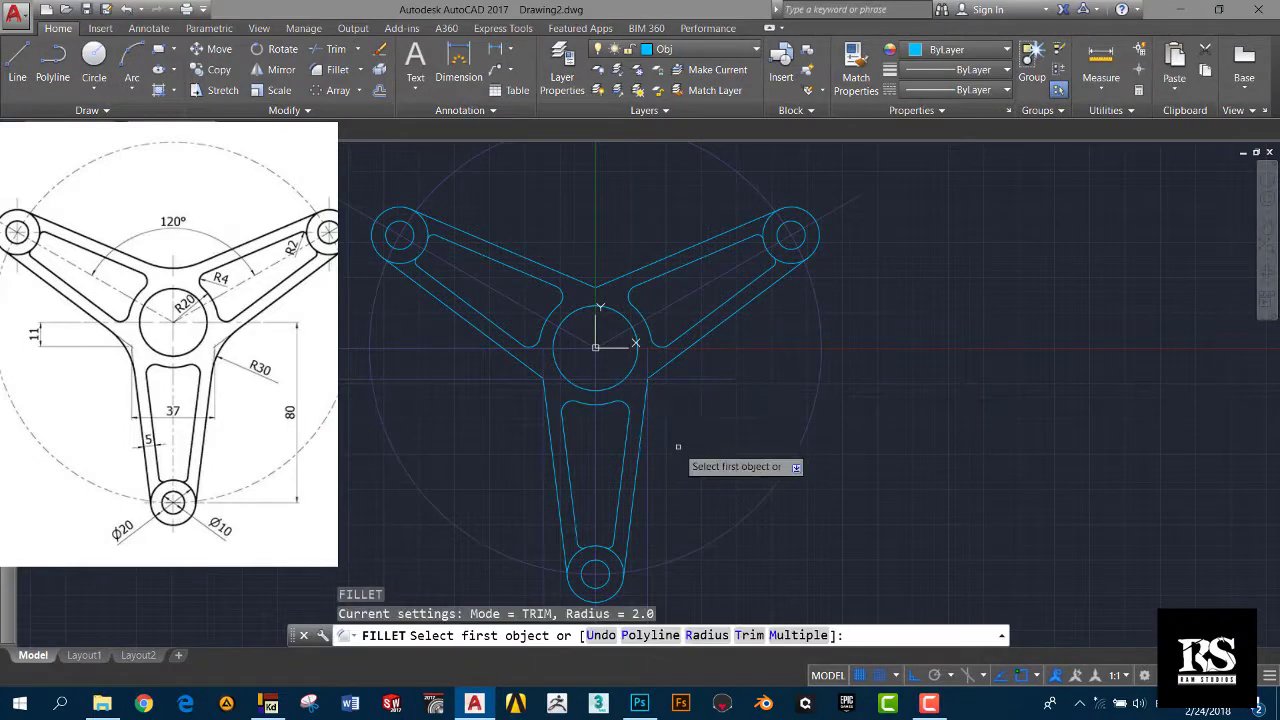
click(707, 635)
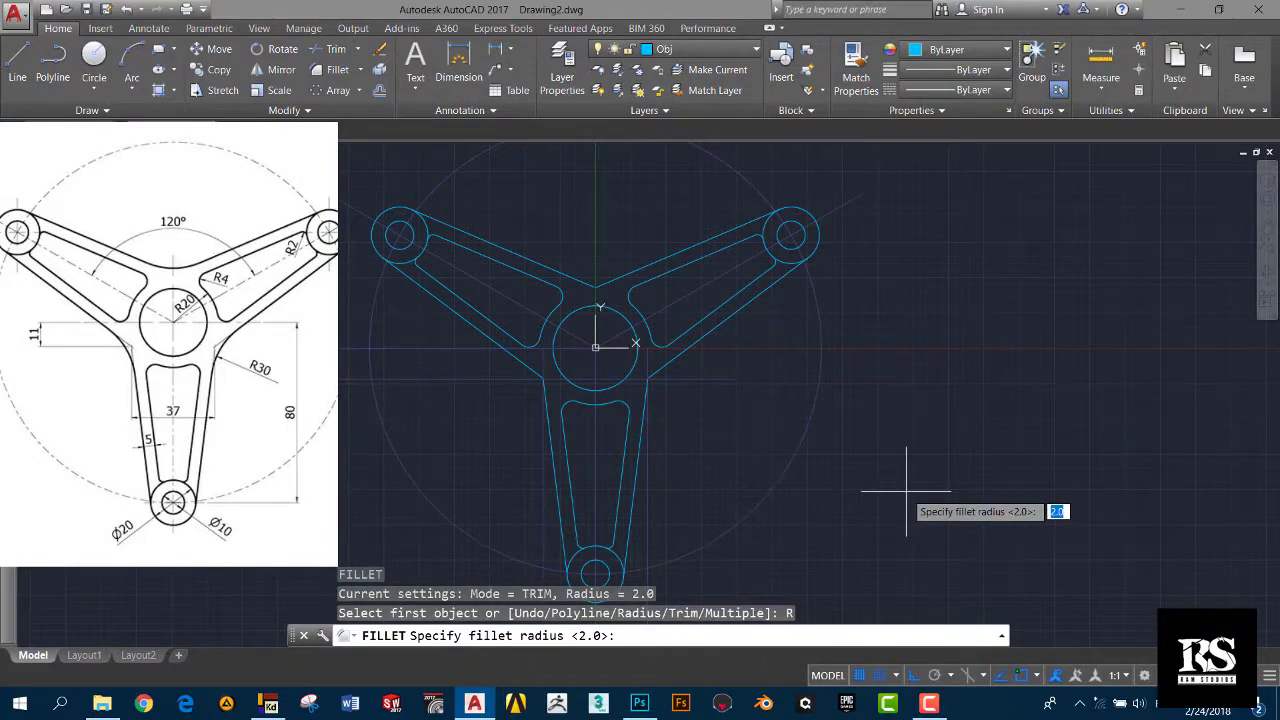
text(0)
key(Return)
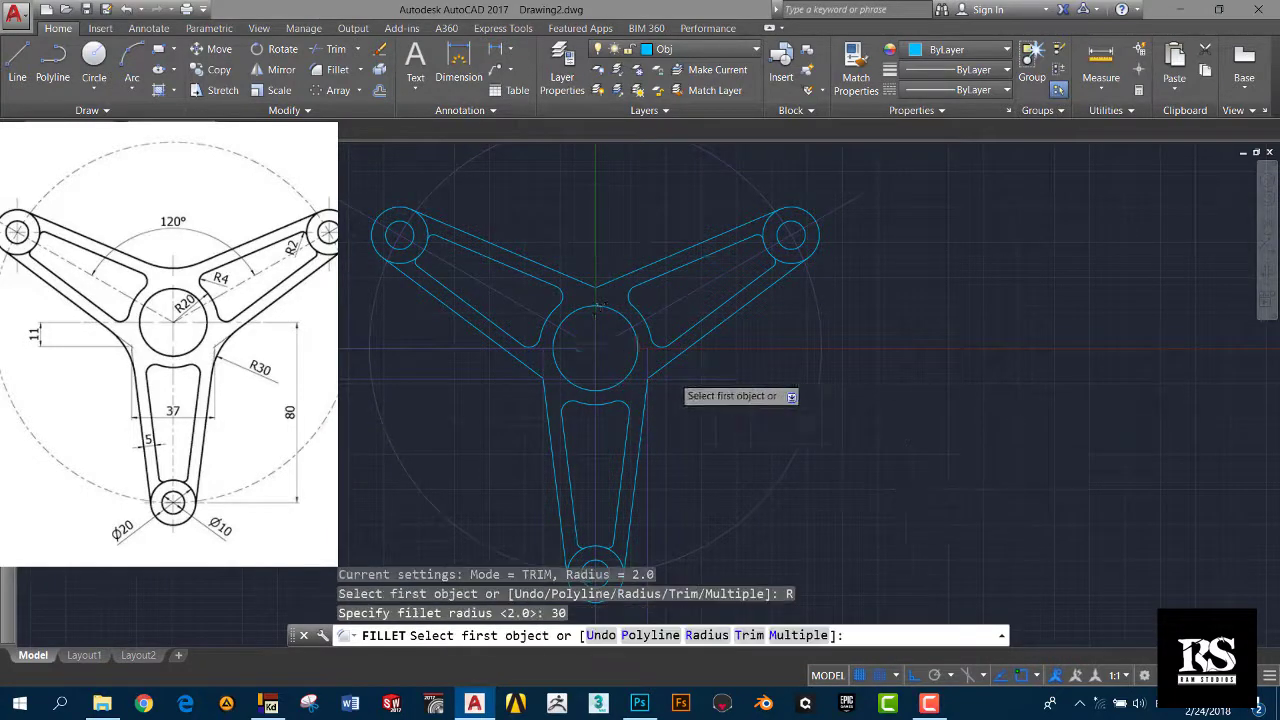
Step: Attempt an R30 fillet between two arm edges, which the arrayed arms reject
scroll(673, 380, up, 4)
click(633, 362)
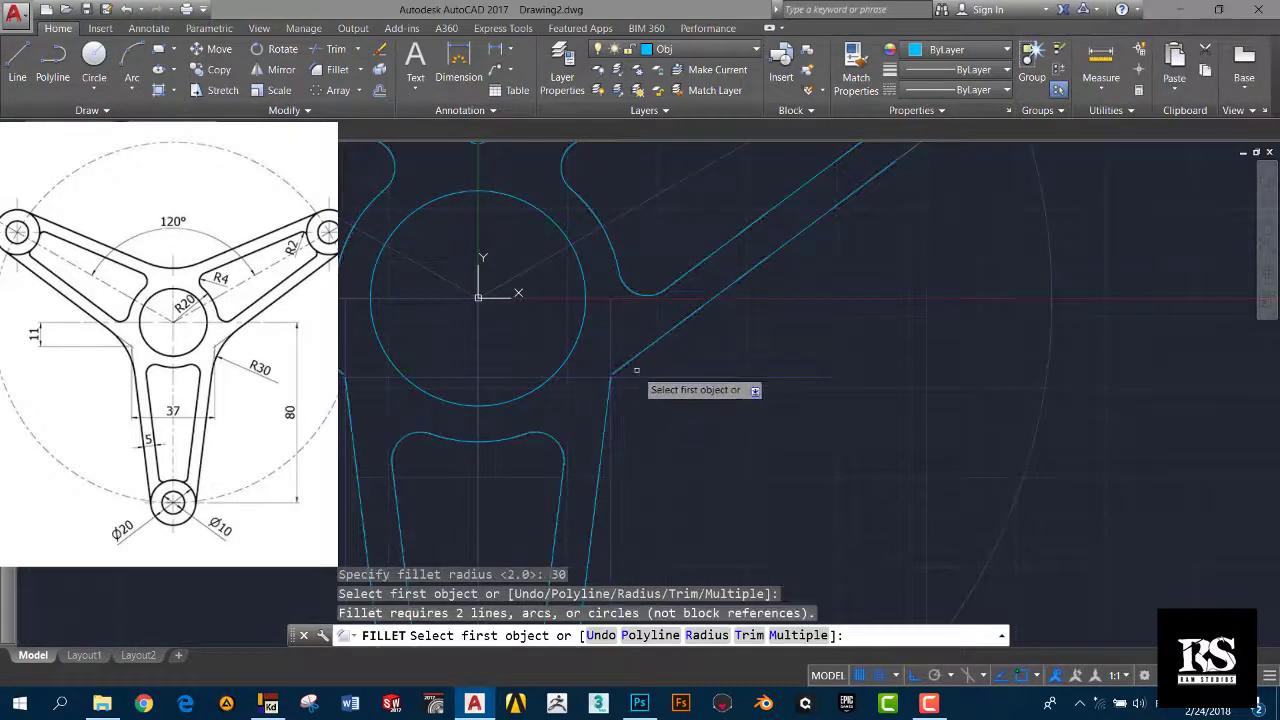
click(633, 362)
scroll(637, 358, up, 3)
scroll(610, 330, down, 5)
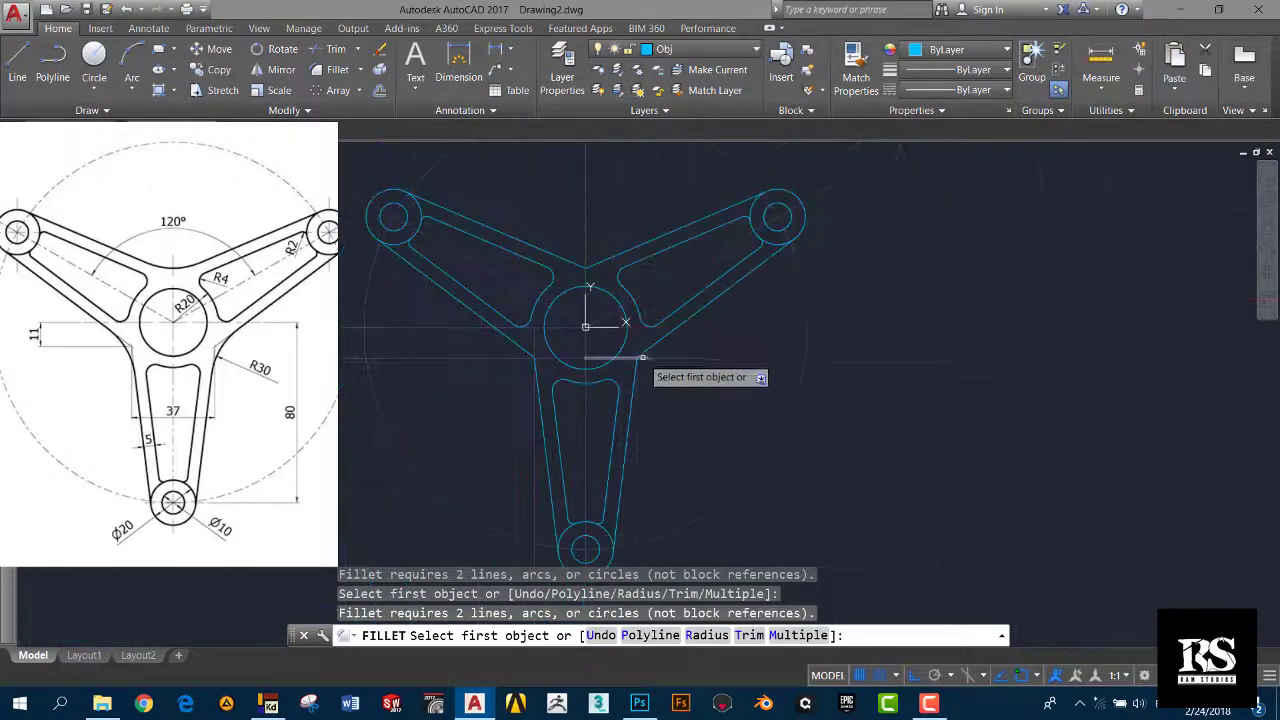
scroll(586, 300, up, 2)
scroll(614, 280, up, 2)
scroll(650, 225, up, 2)
scroll(648, 228, down, 2)
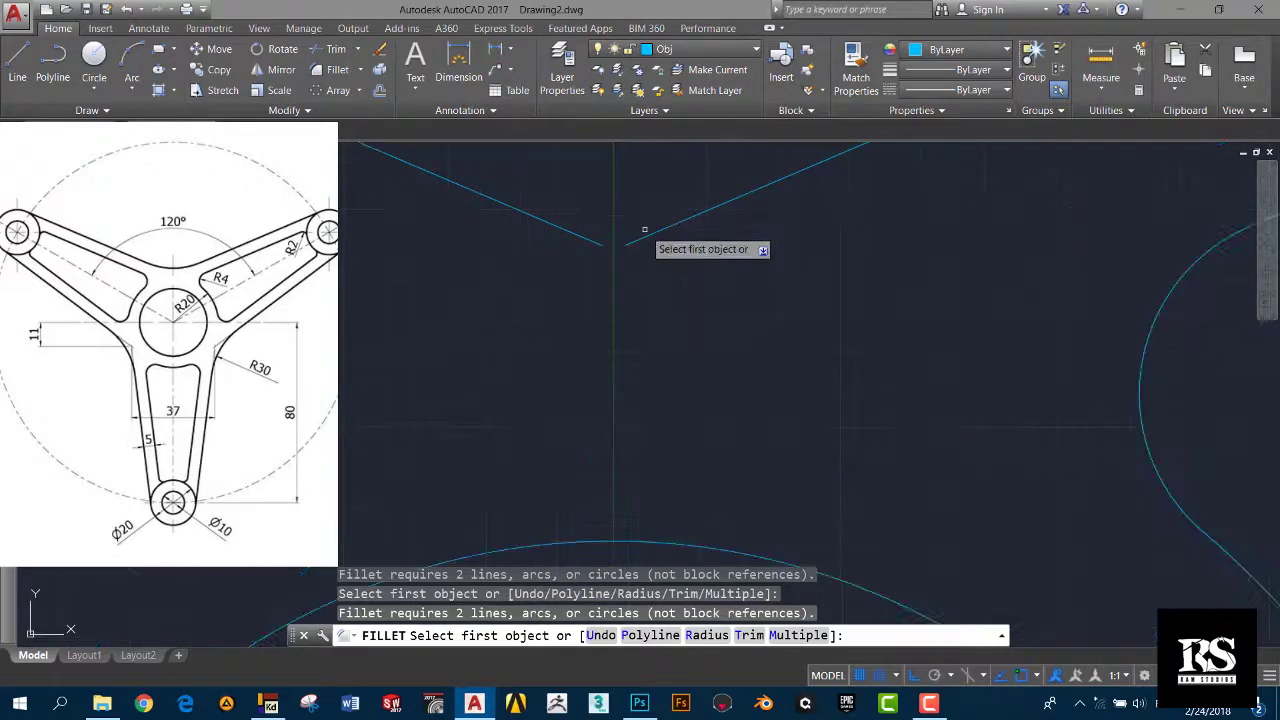
scroll(646, 300, down, 2)
scroll(566, 400, up, 2)
scroll(587, 360, up, 3)
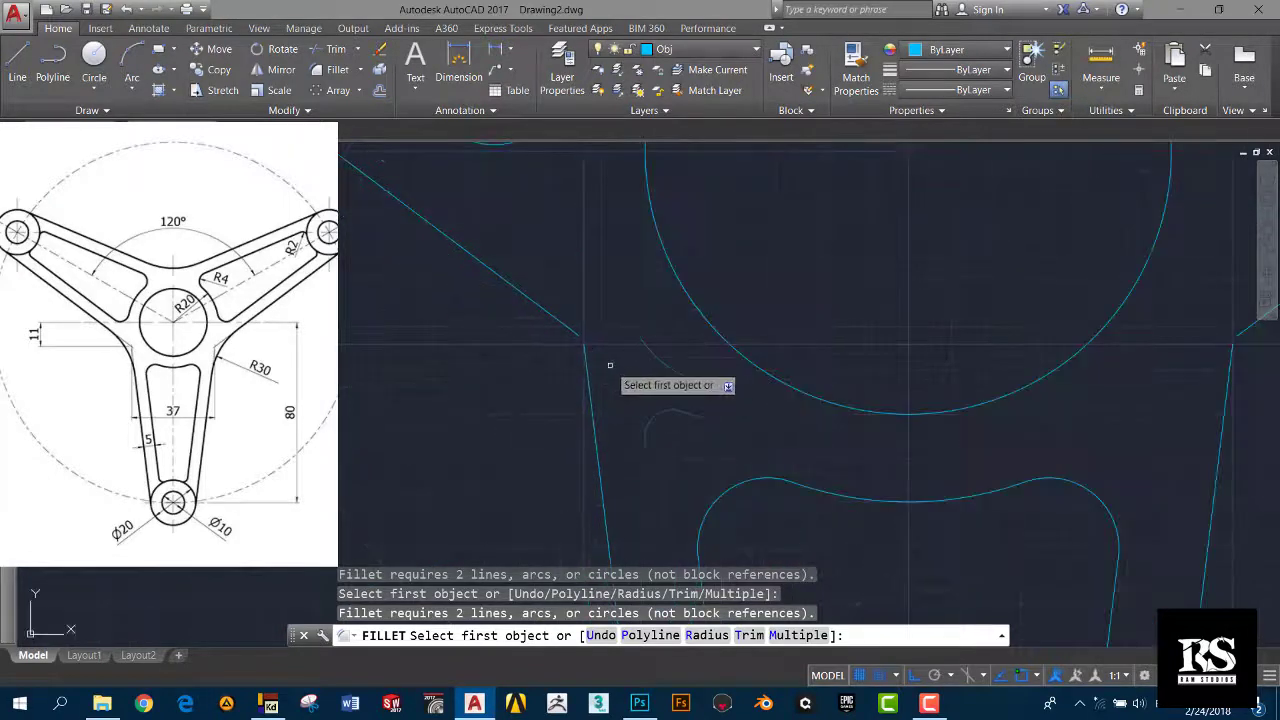
scroll(605, 365, down, 2)
scroll(130, 350, up, 1)
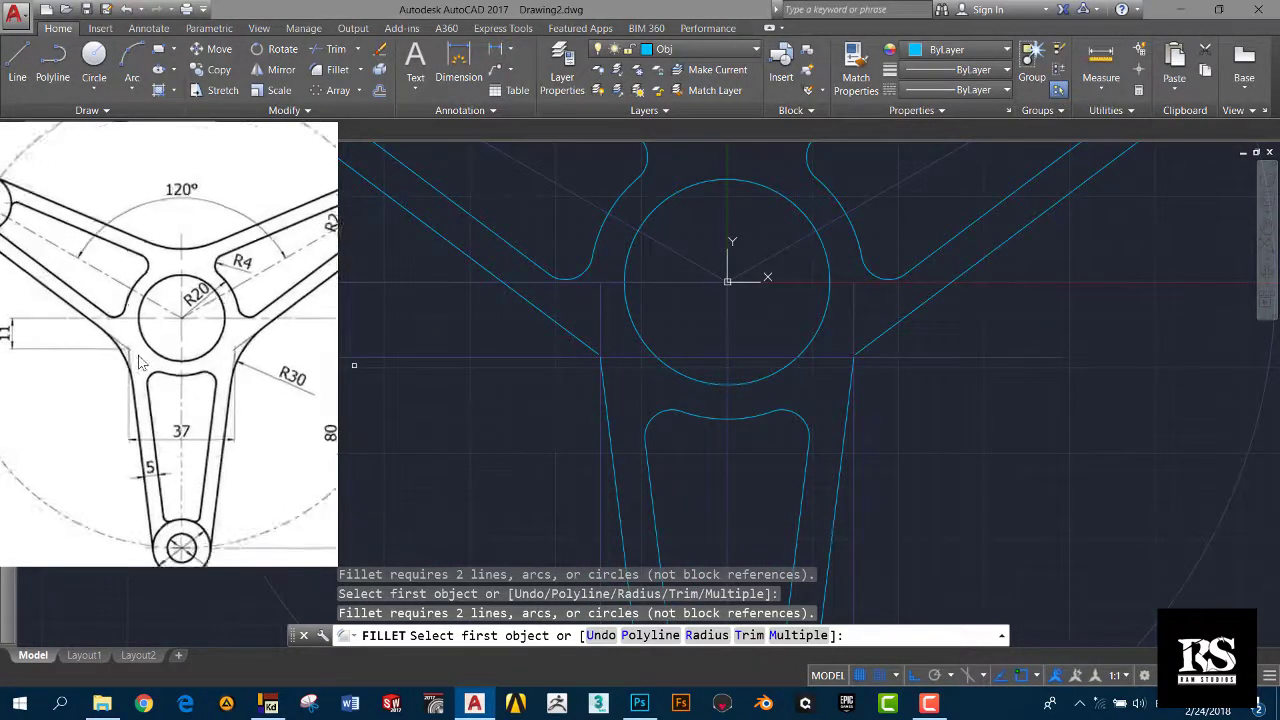
scroll(135, 355, down, 2)
scroll(141, 362, down, 1)
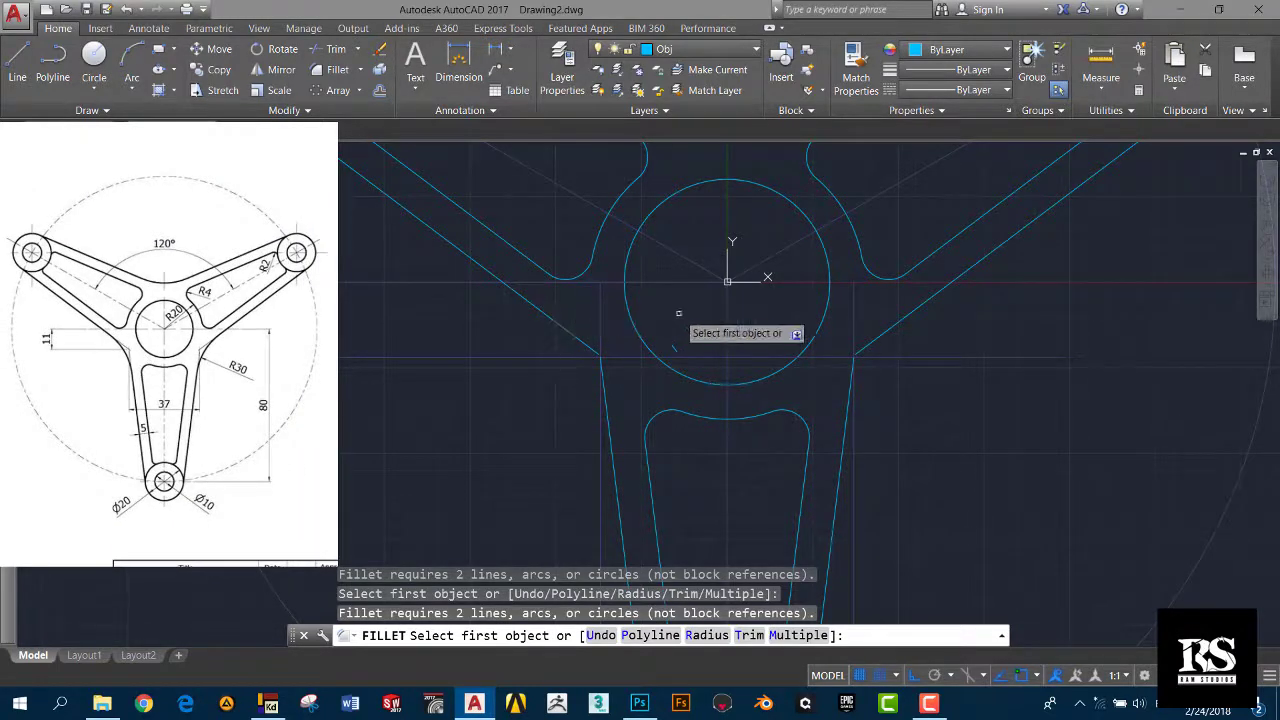
scroll(585, 335, down, 5)
scroll(615, 375, up, 7)
scroll(620, 382, up, 3)
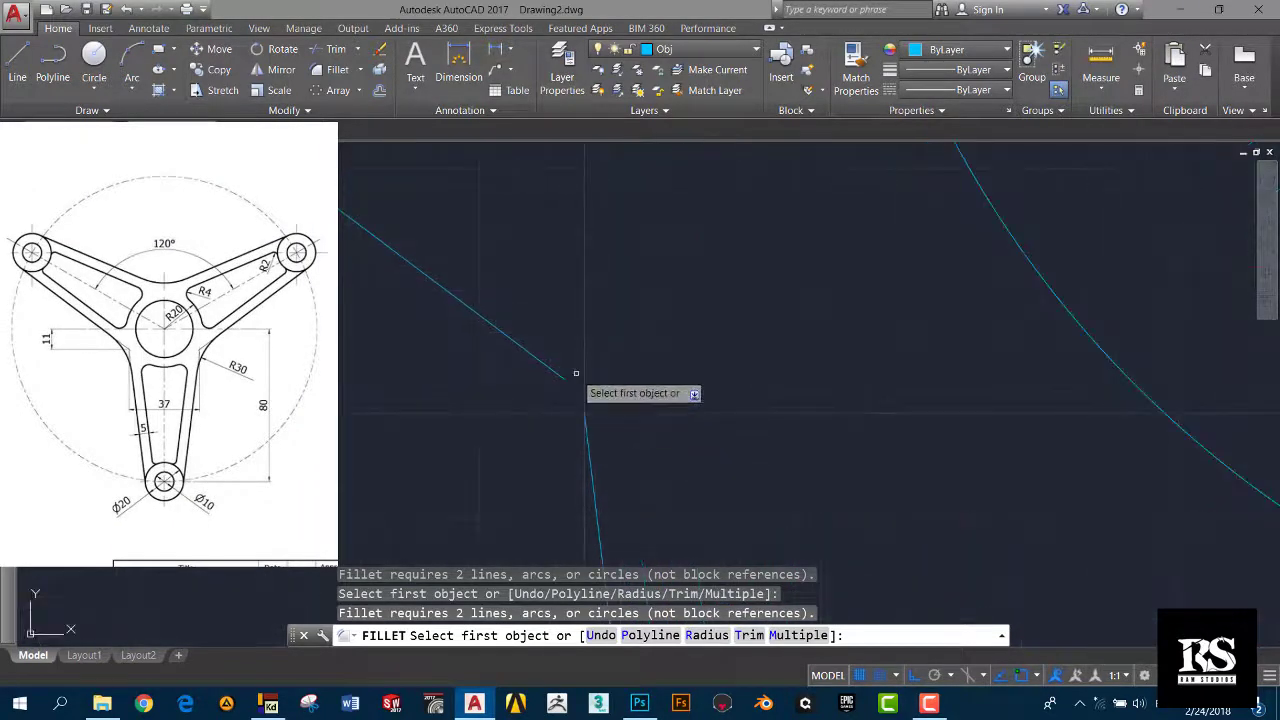
click(17, 65)
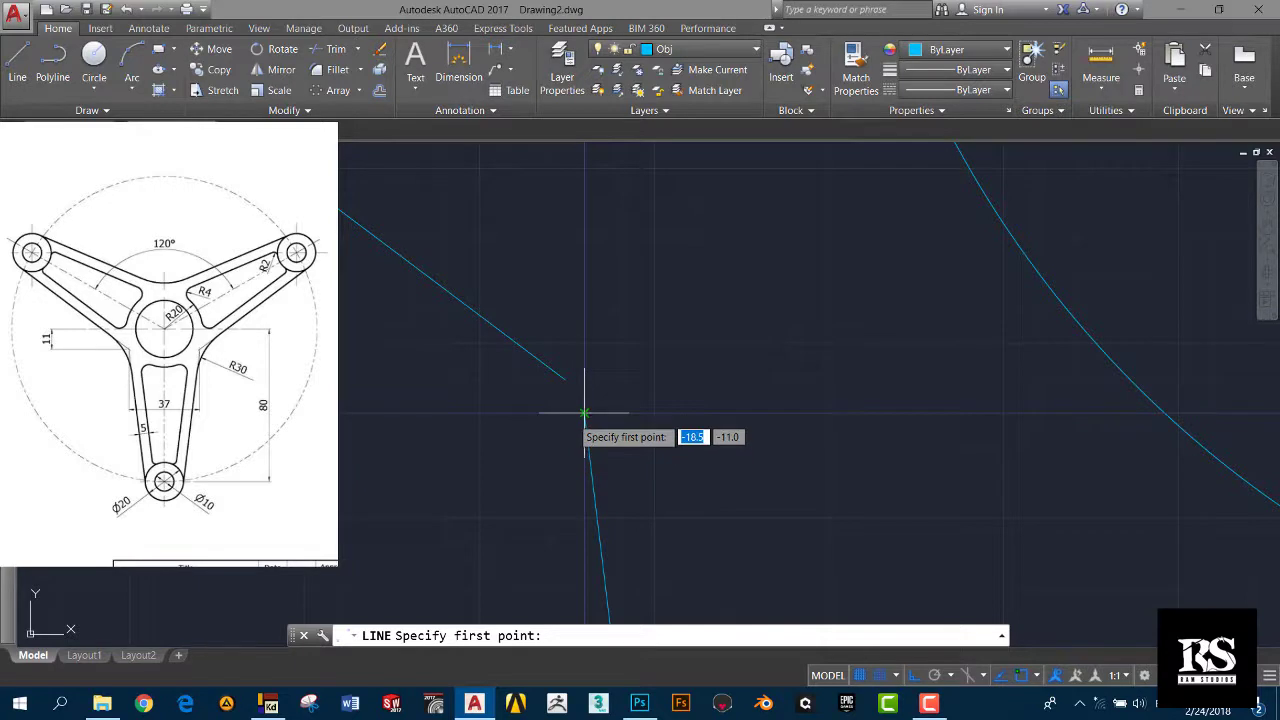
click(585, 412)
key(Escape)
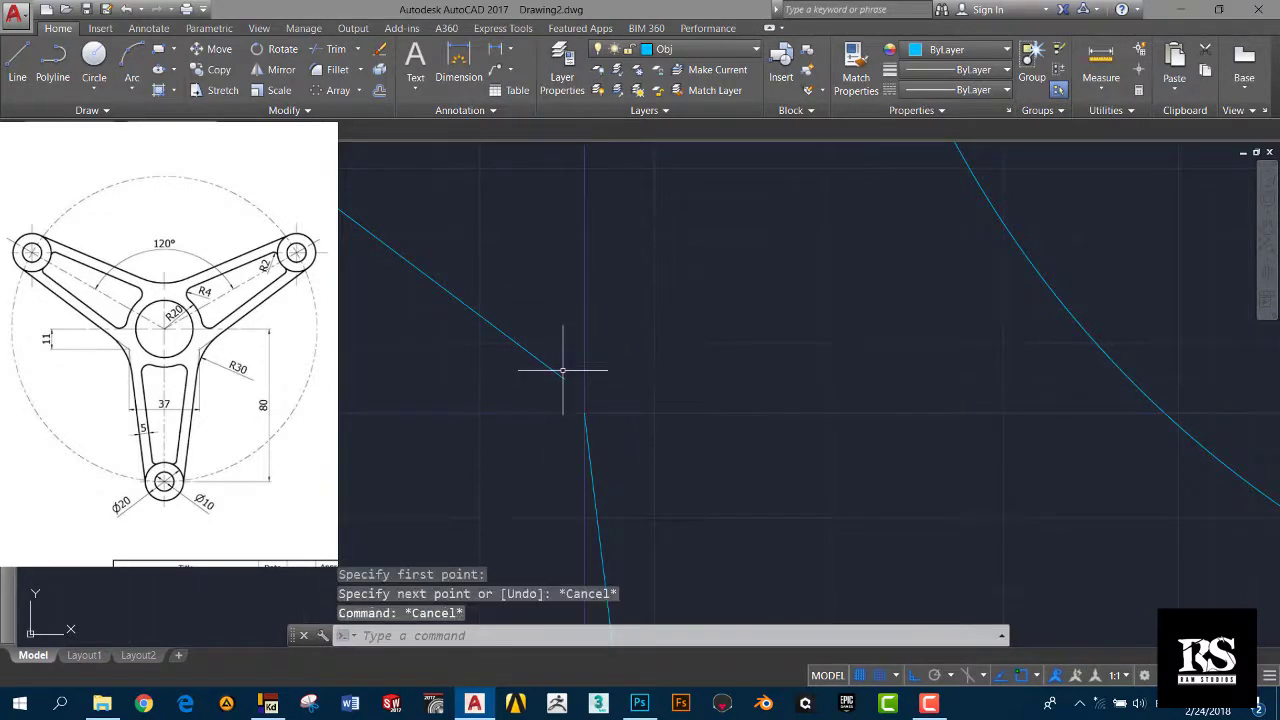
scroll(571, 367, down, 3)
middle_drag(1060, 411, 857, 457)
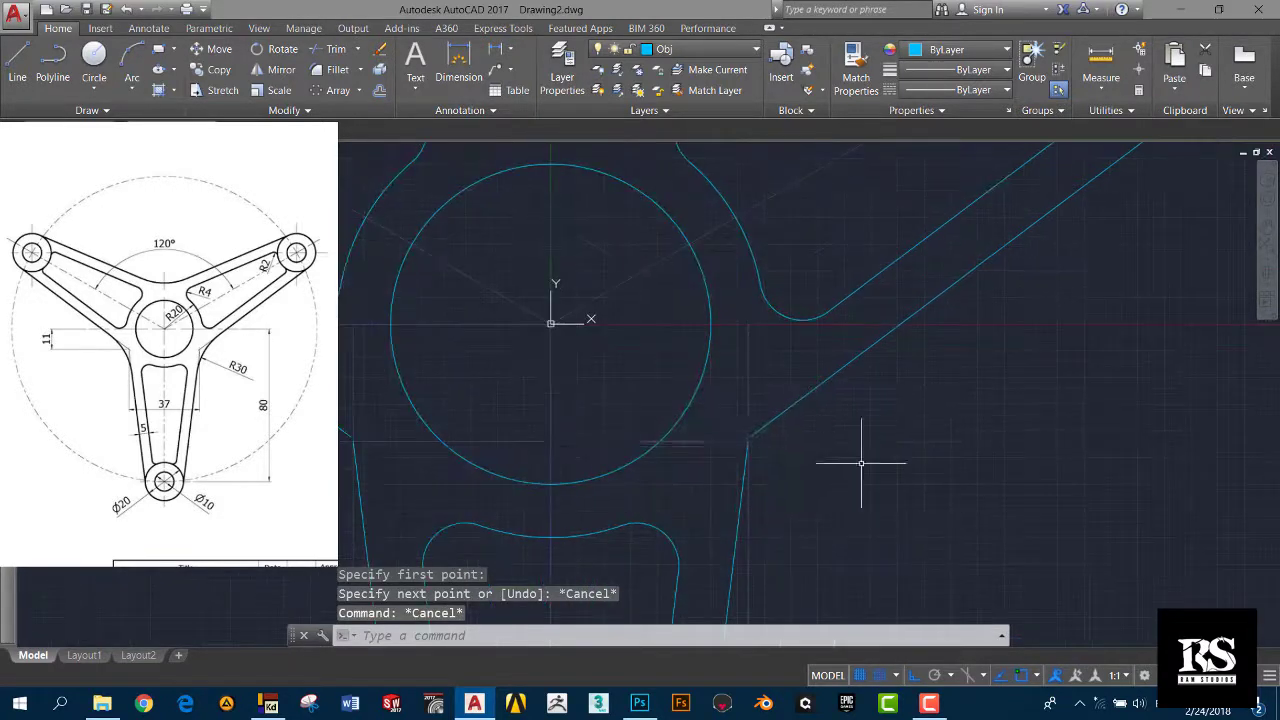
scroll(804, 454, down, 4)
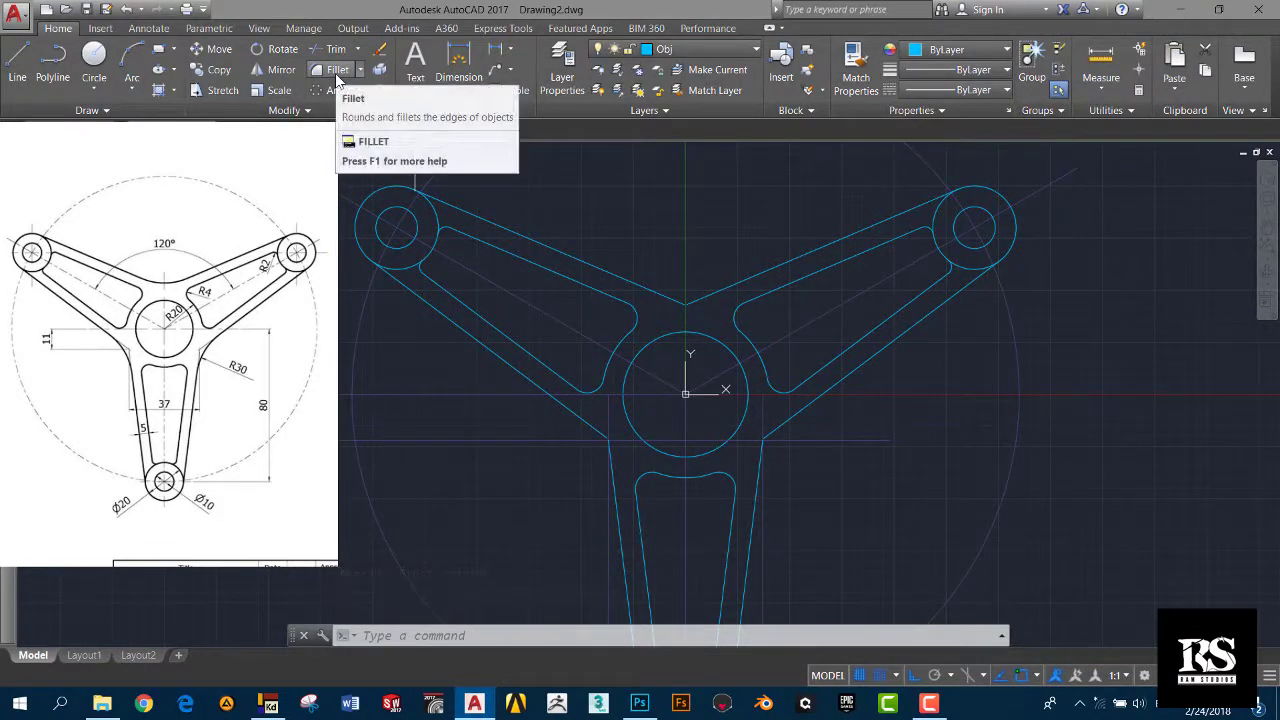
click(337, 70)
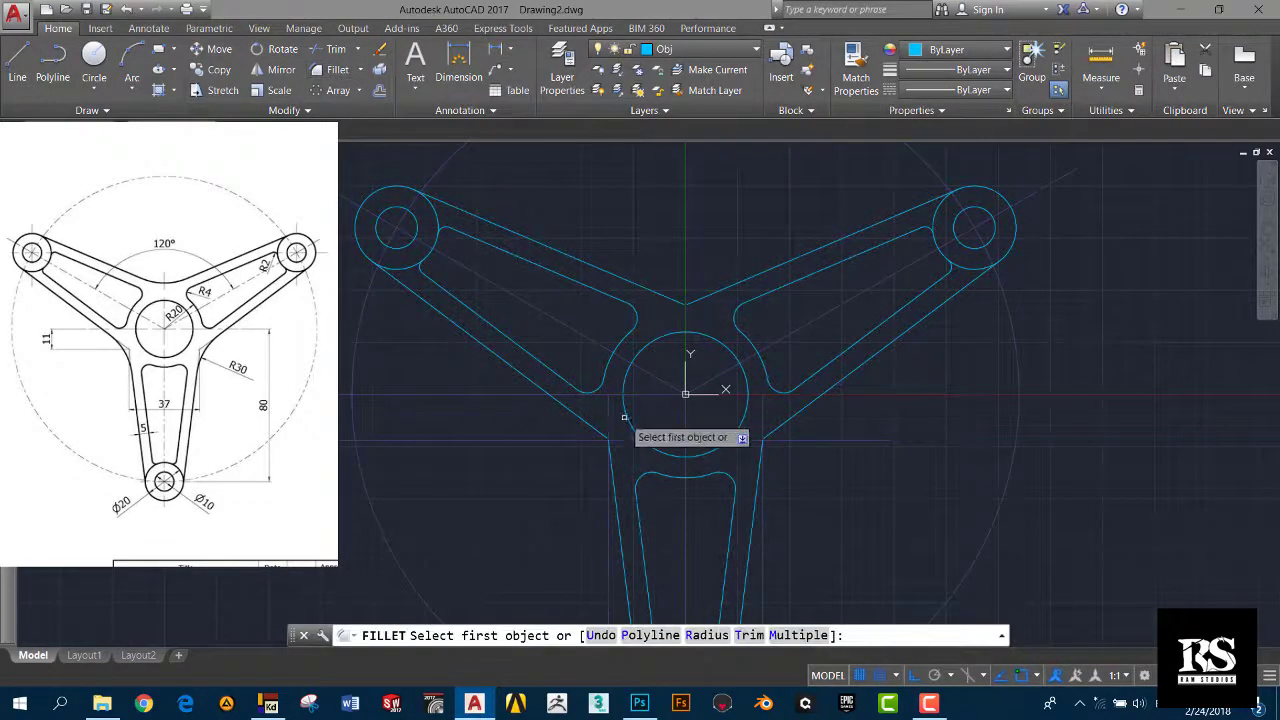
text(R)
key(Return)
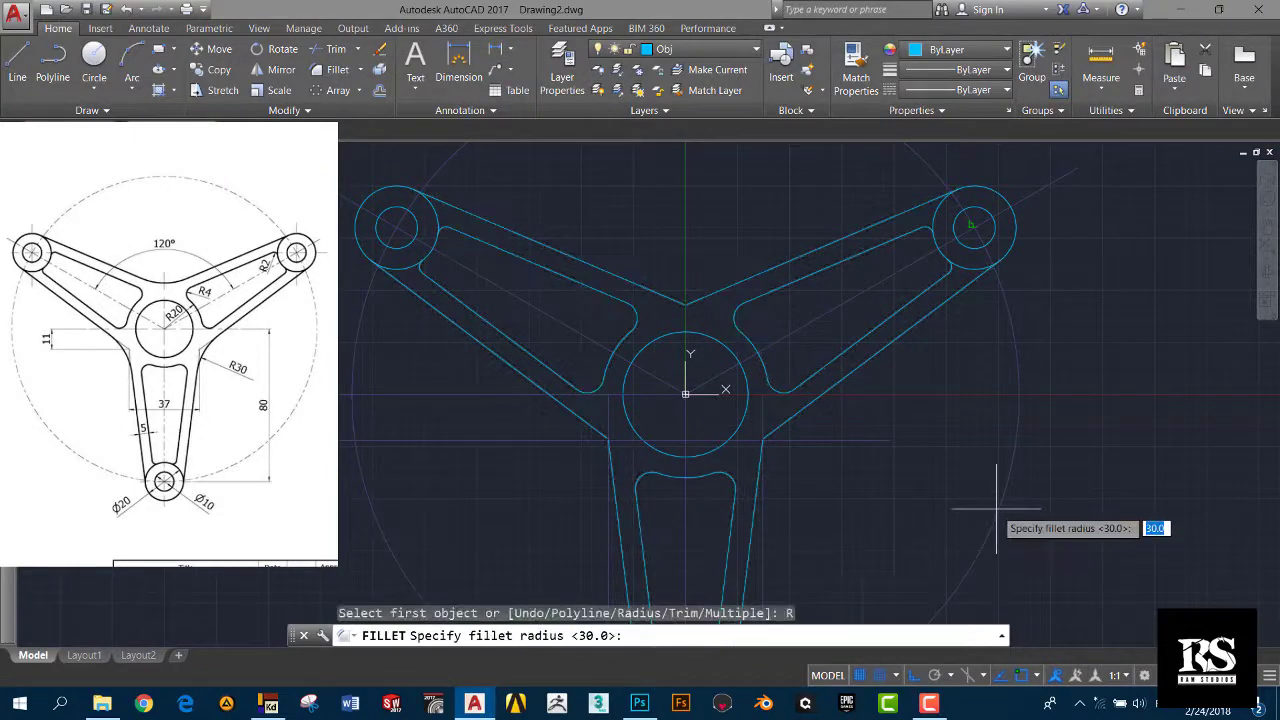
text(30)
key(Return)
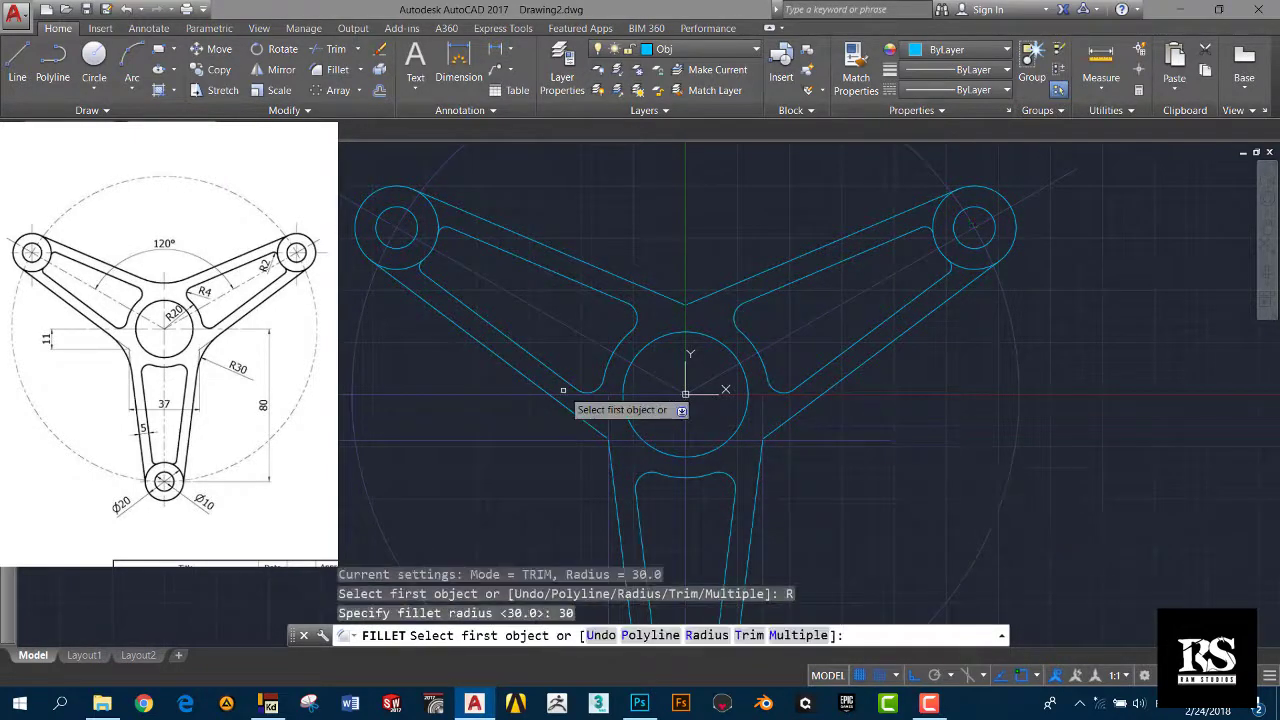
scroll(577, 398, up, 4)
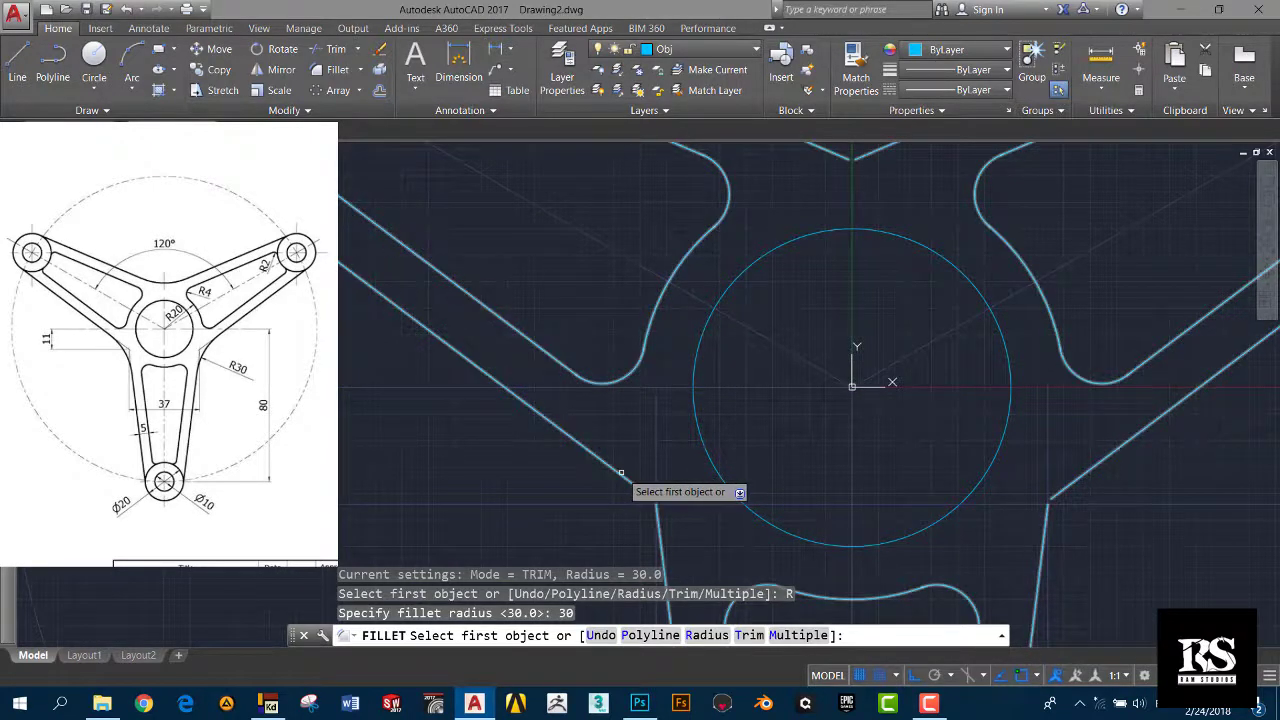
key(Escape)
scroll(686, 423, down, 4)
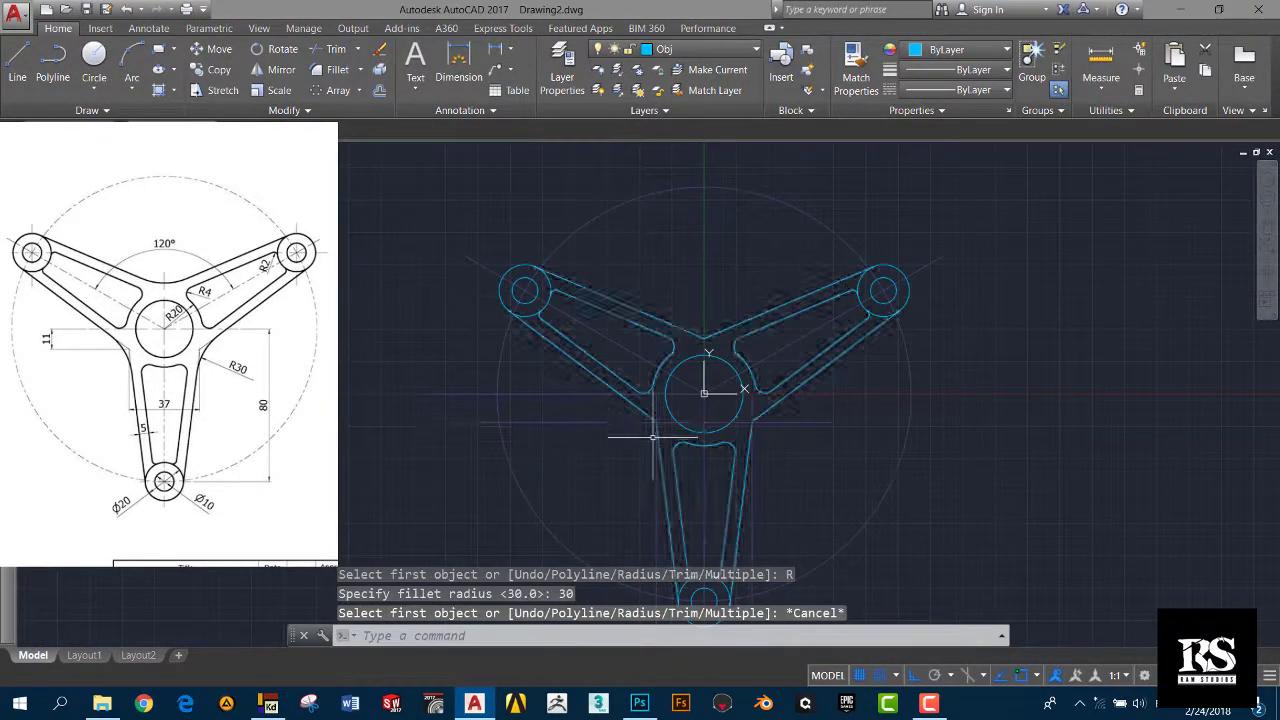
Step: Select the three-arm polar array and explode it into individual lines and arcs
click(659, 438)
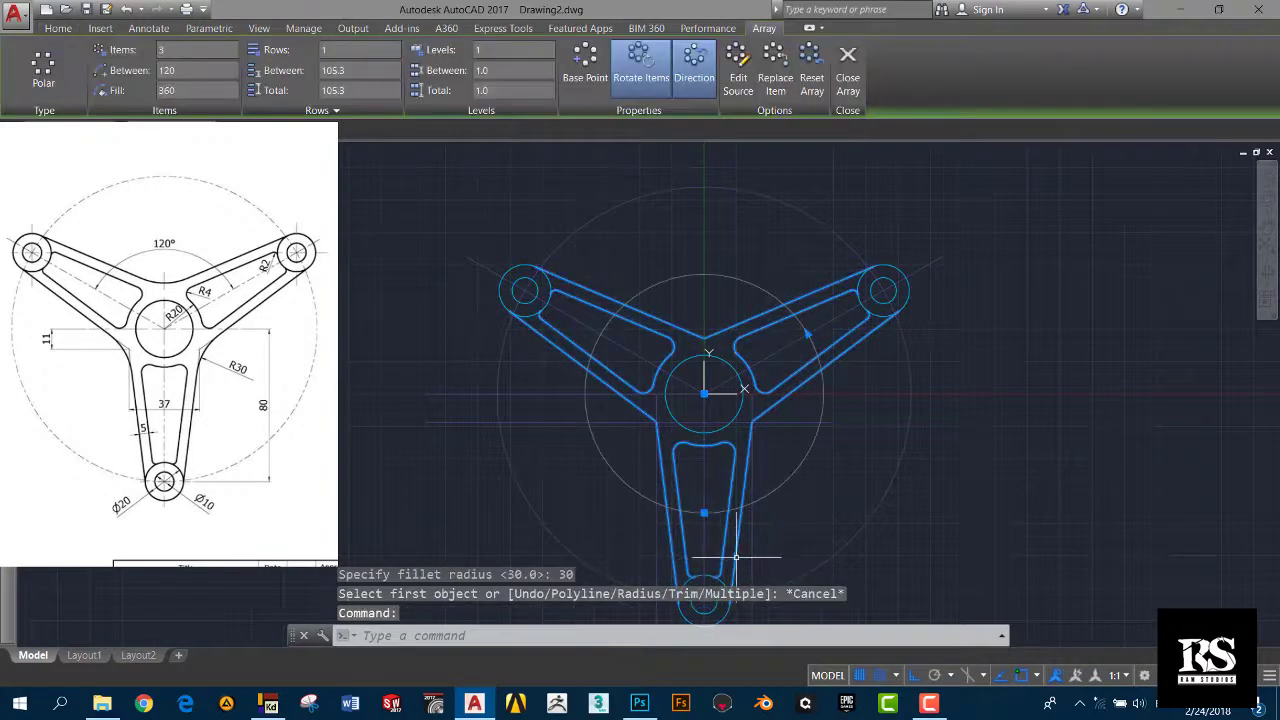
key(Escape)
key(Escape)
click(746, 492)
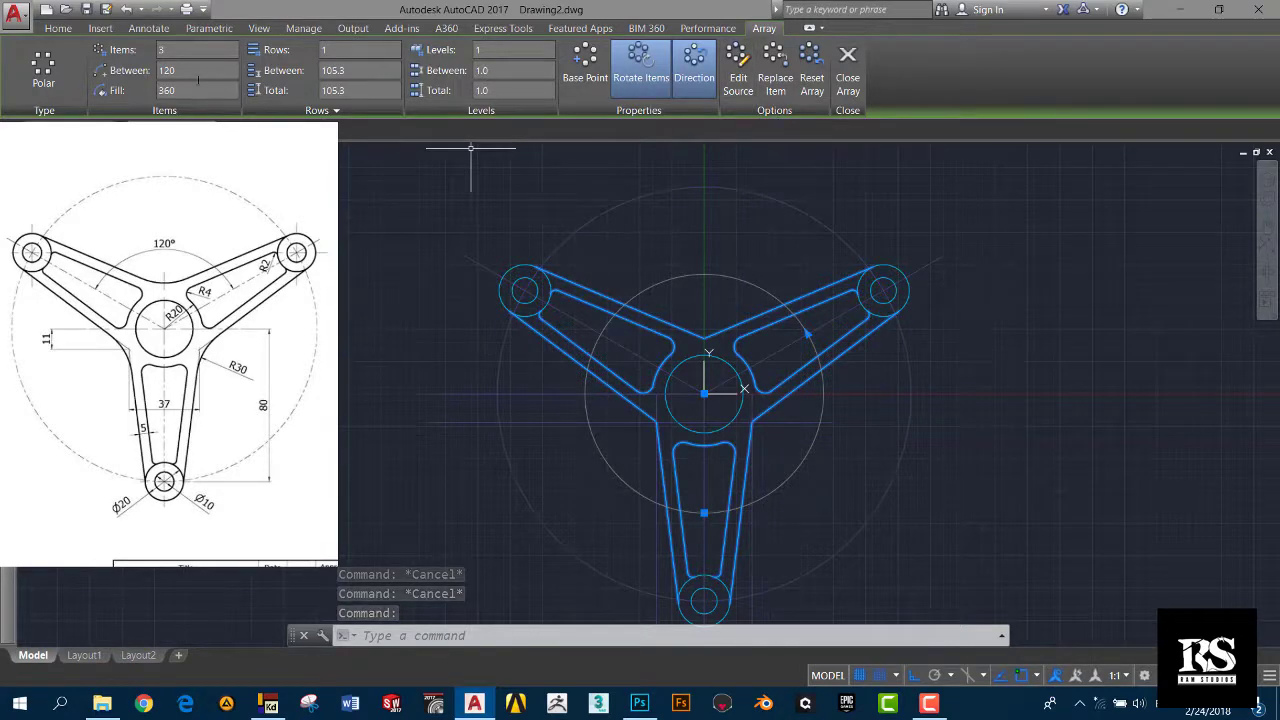
click(100, 28)
click(60, 28)
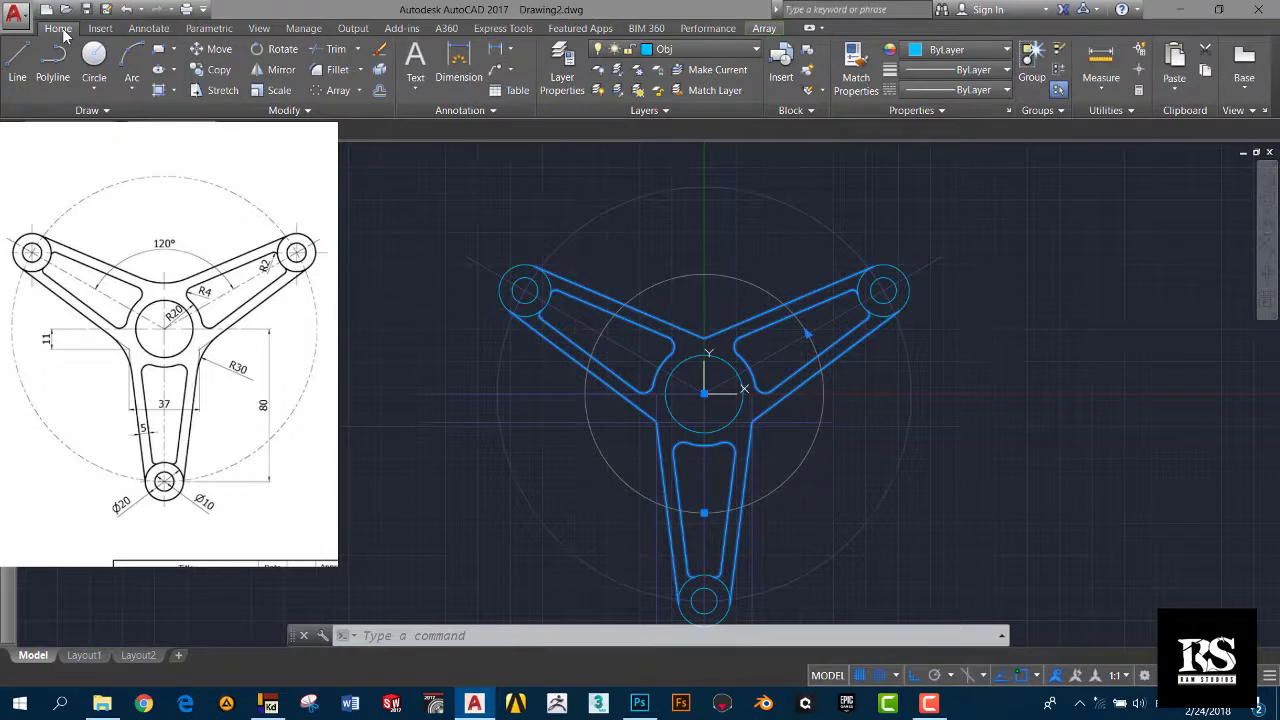
click(379, 72)
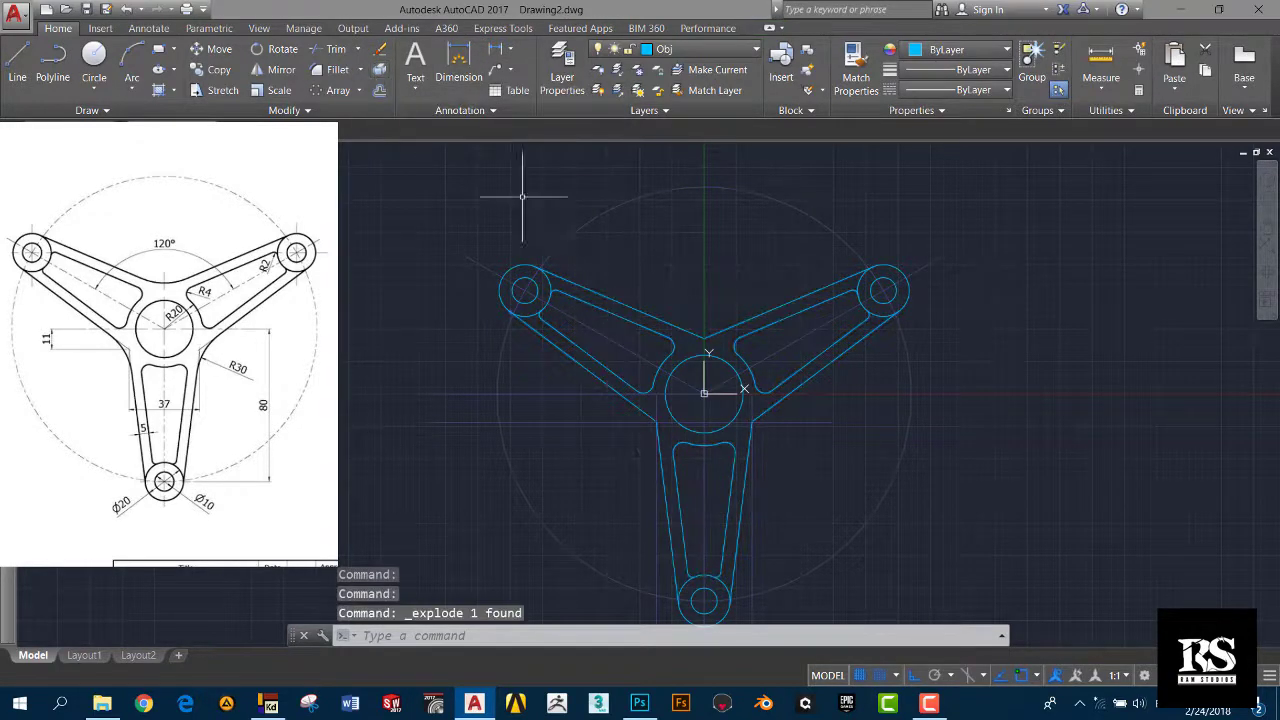
scroll(749, 443, up, 3)
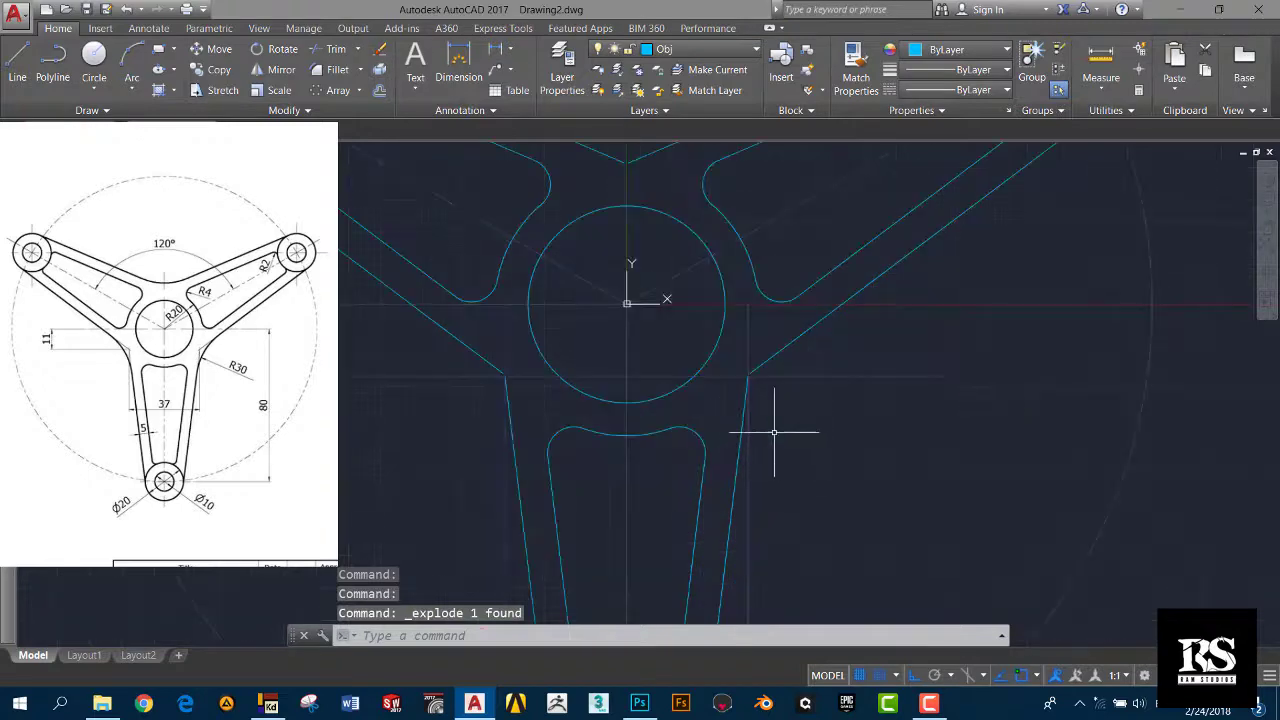
scroll(748, 305, down, 5)
scroll(766, 423, up, 2)
scroll(700, 350, up, 2)
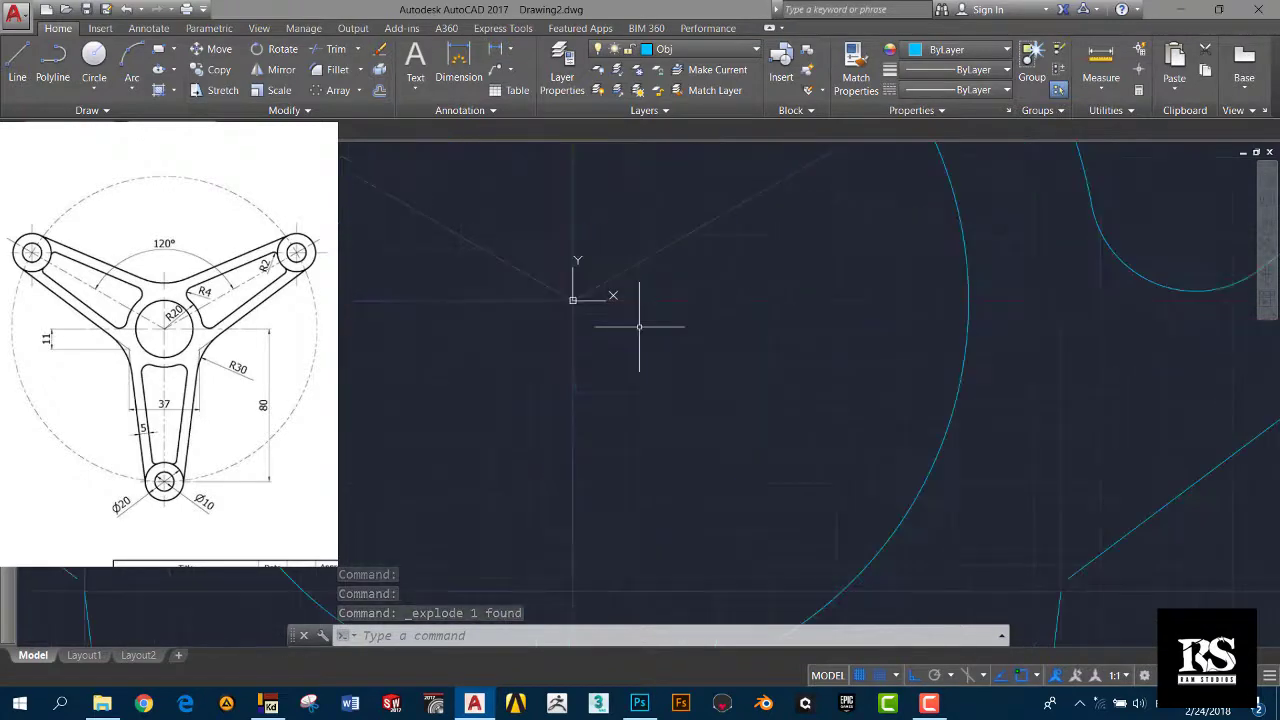
scroll(634, 320, up, 2)
scroll(634, 320, down, 2)
text(F)
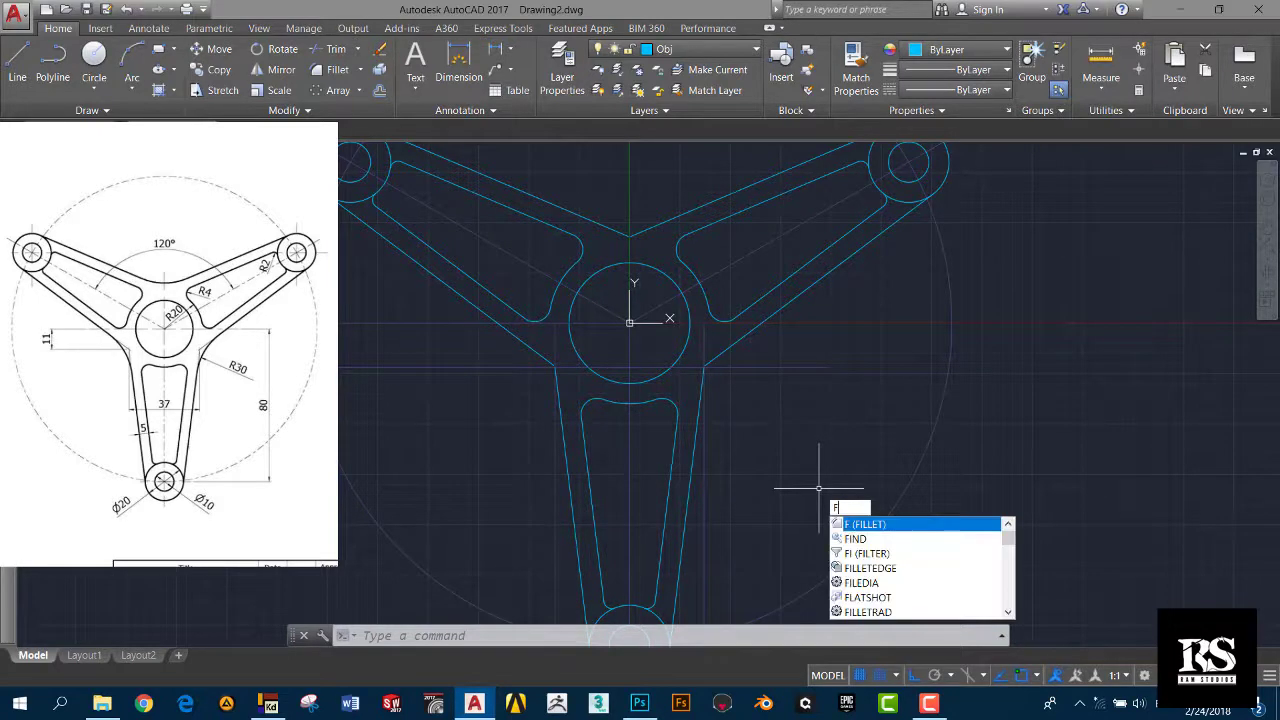
Step: Set the fillet radius to 30 and round the first corner between two arms
key(Return)
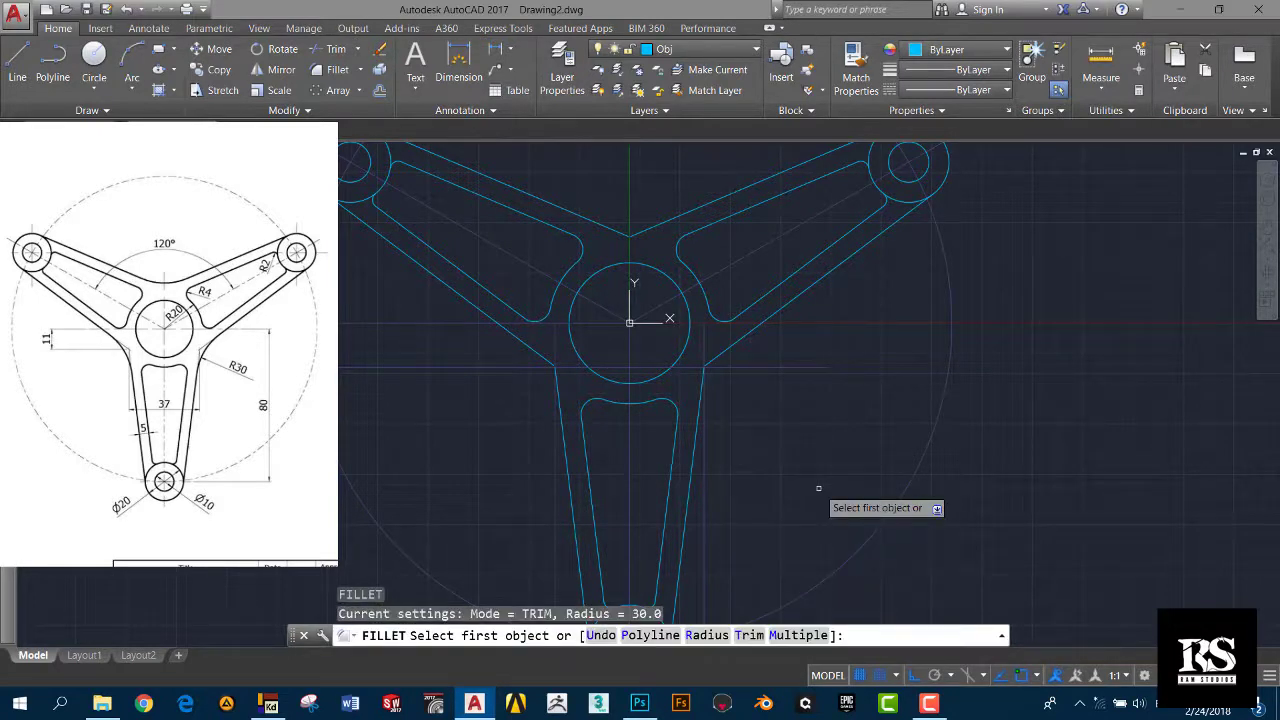
text(r)
key(Return)
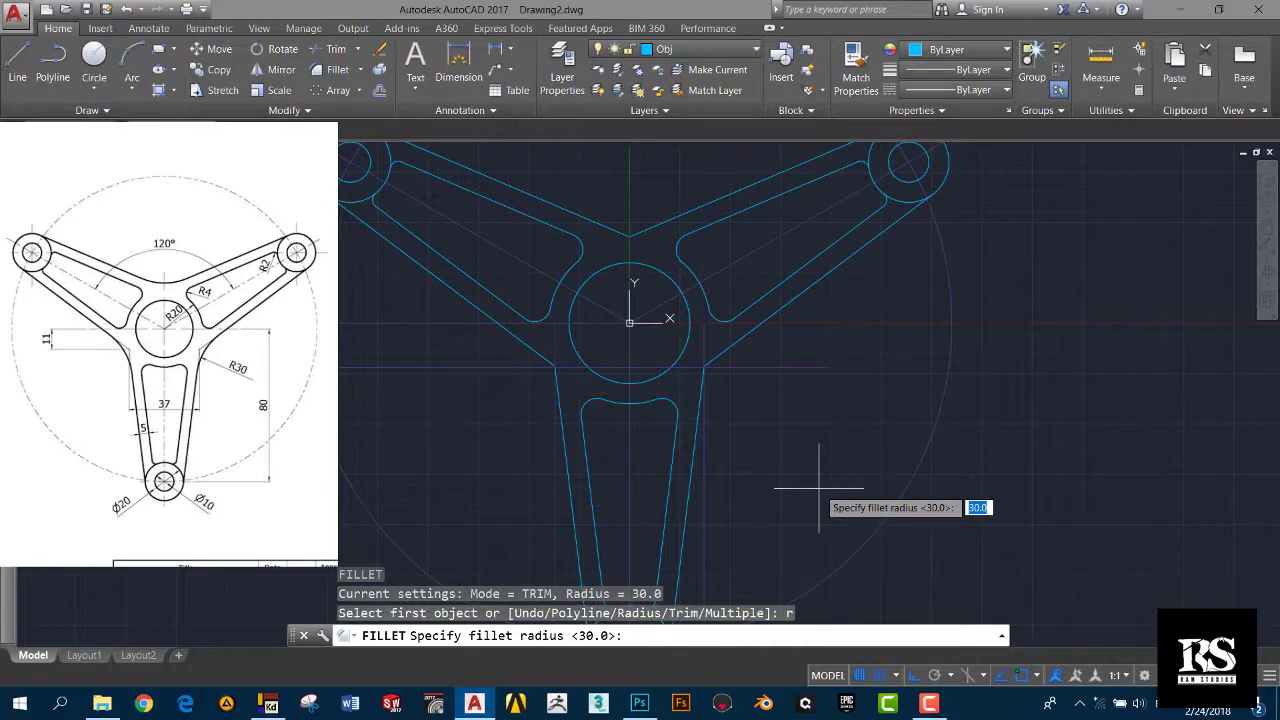
text(30)
key(Return)
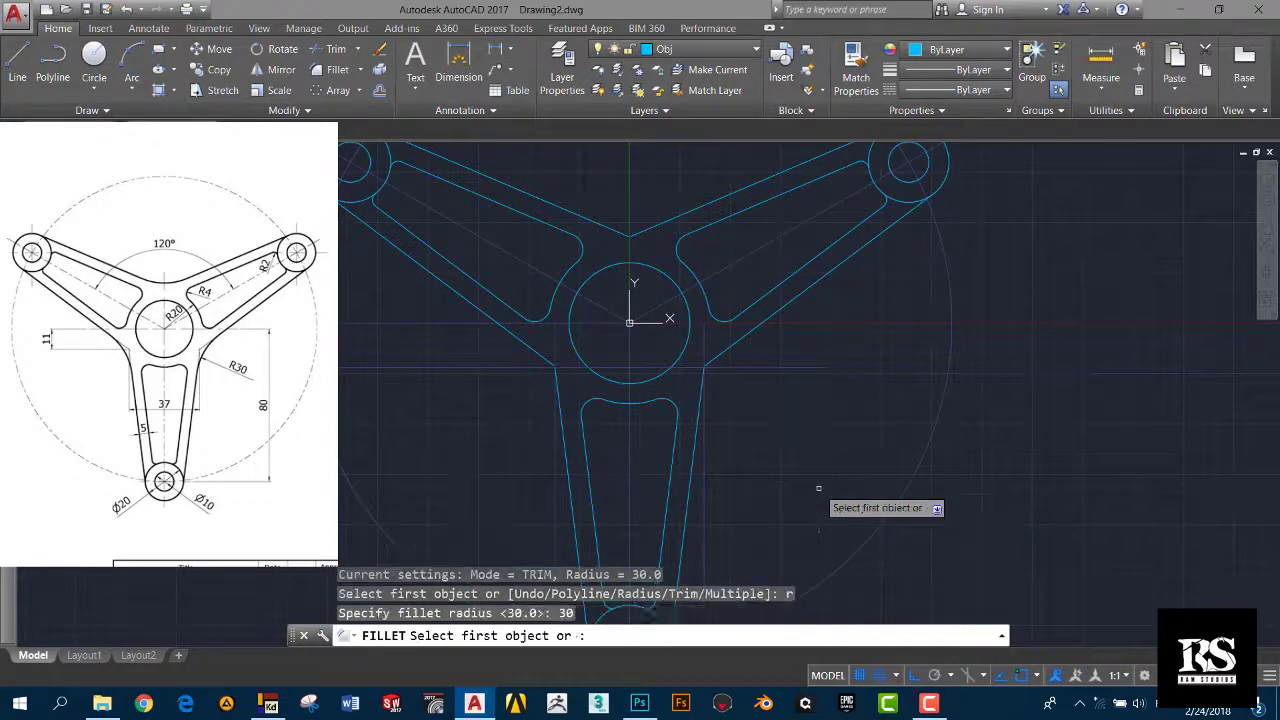
scroll(672, 346, up, 5)
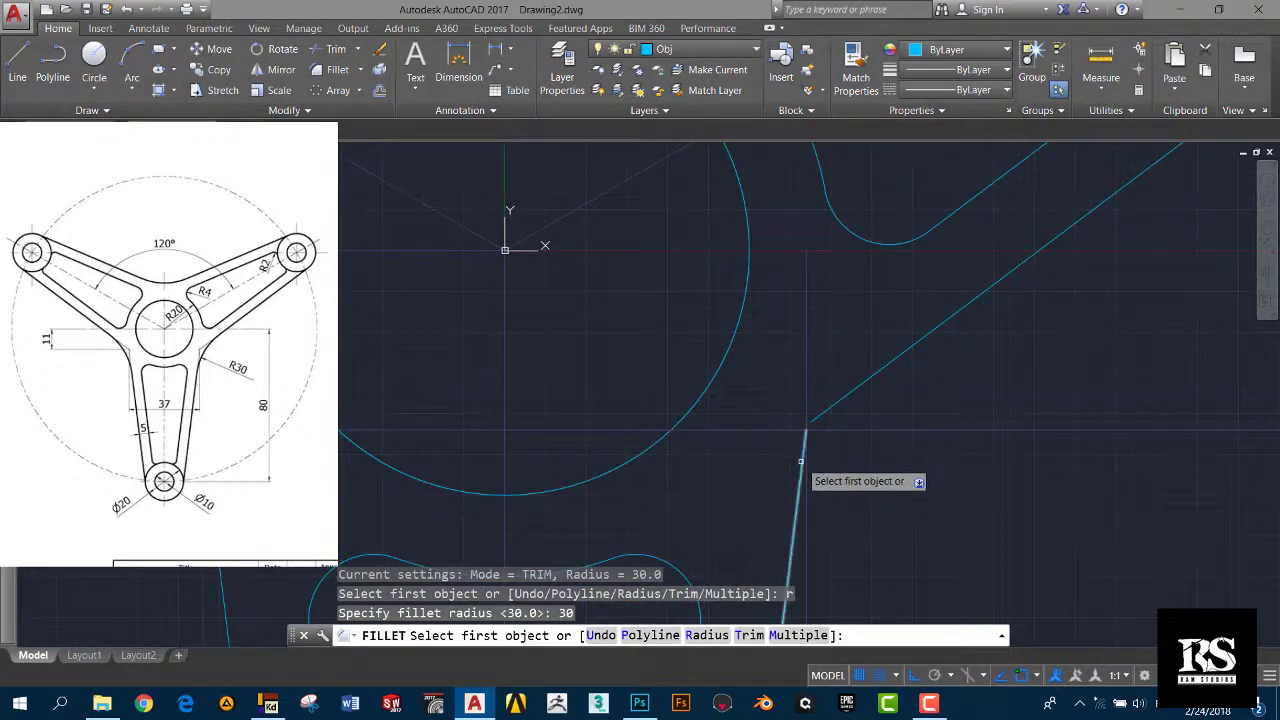
click(804, 432)
click(828, 410)
Step: Fillet a second arm junction with R30 between the near-vertical and diagonal edges
scroll(800, 420, down, 4)
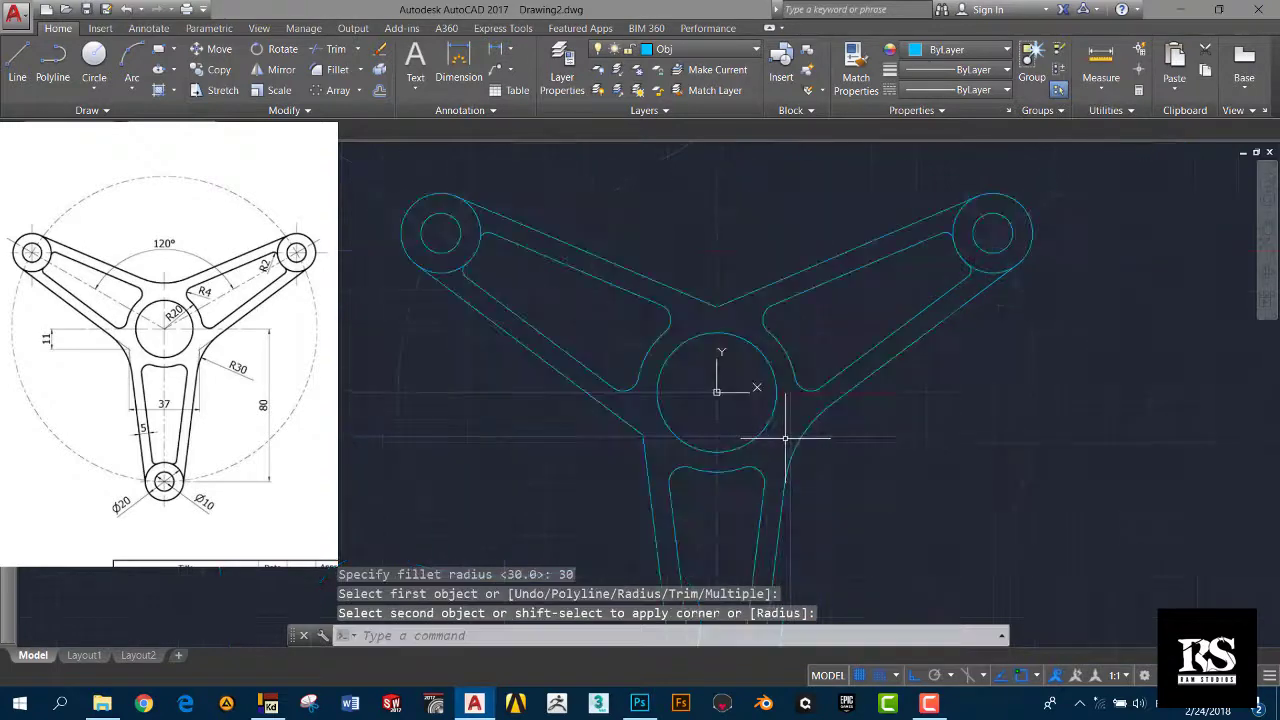
scroll(648, 445, up, 4)
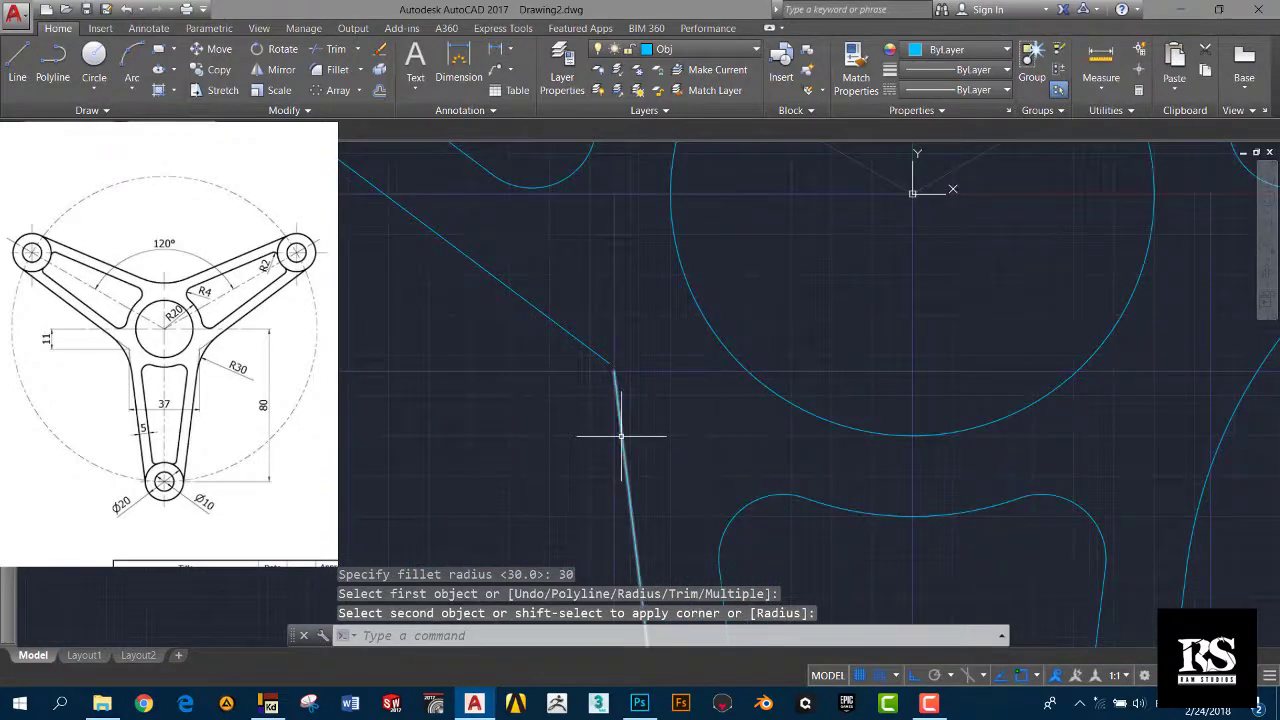
shift+click(588, 346)
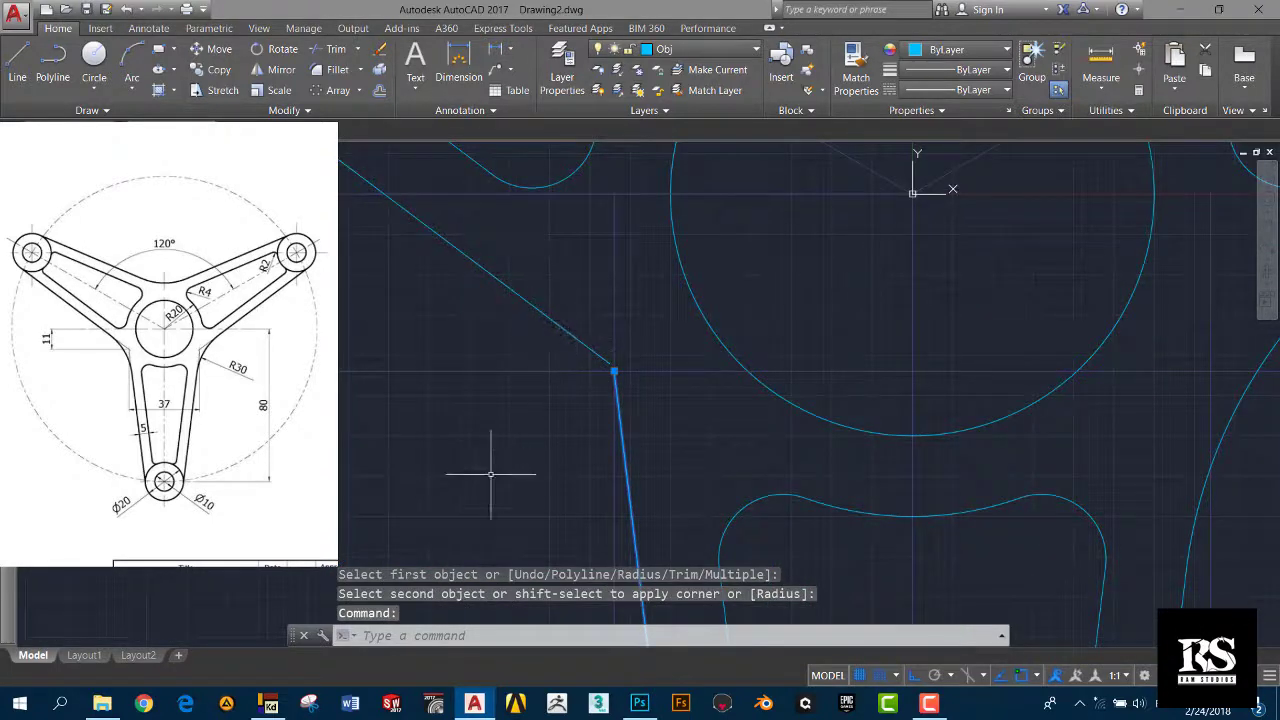
key(Escape)
key(Return)
click(622, 474)
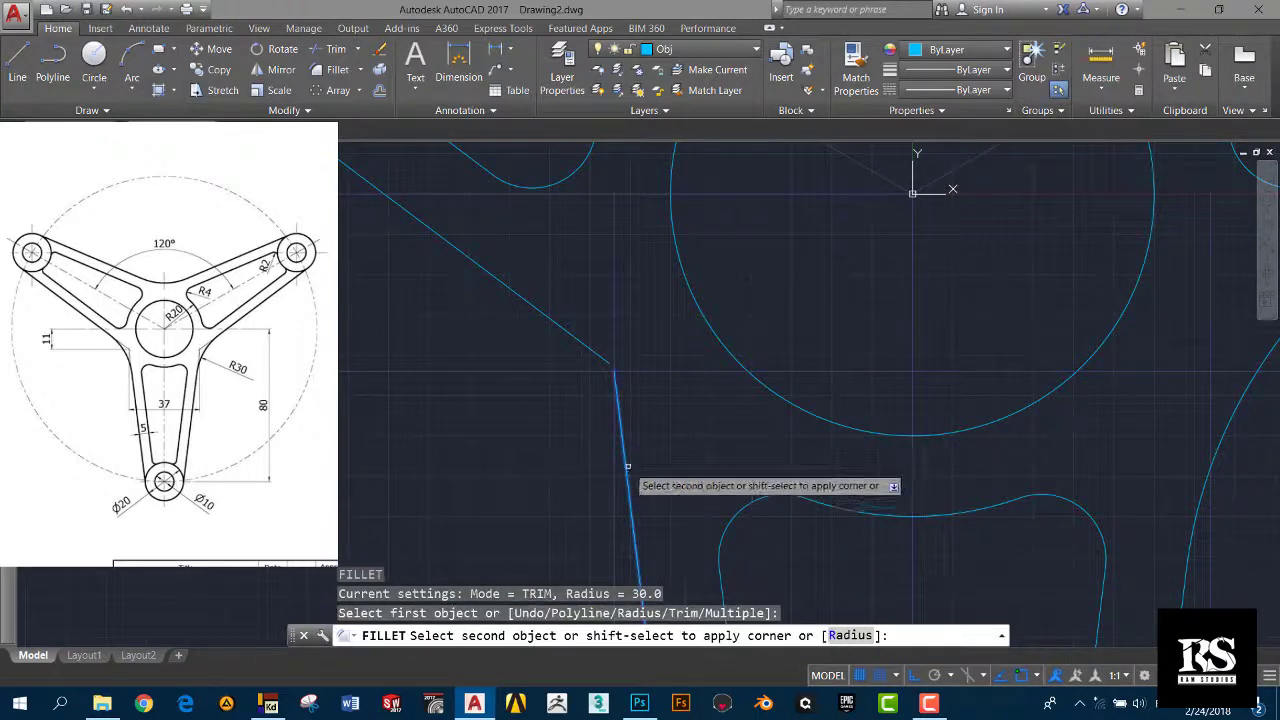
click(576, 338)
Step: Fillet the top corner between the two upper diagonal edges with R30
scroll(576, 338, down, 5)
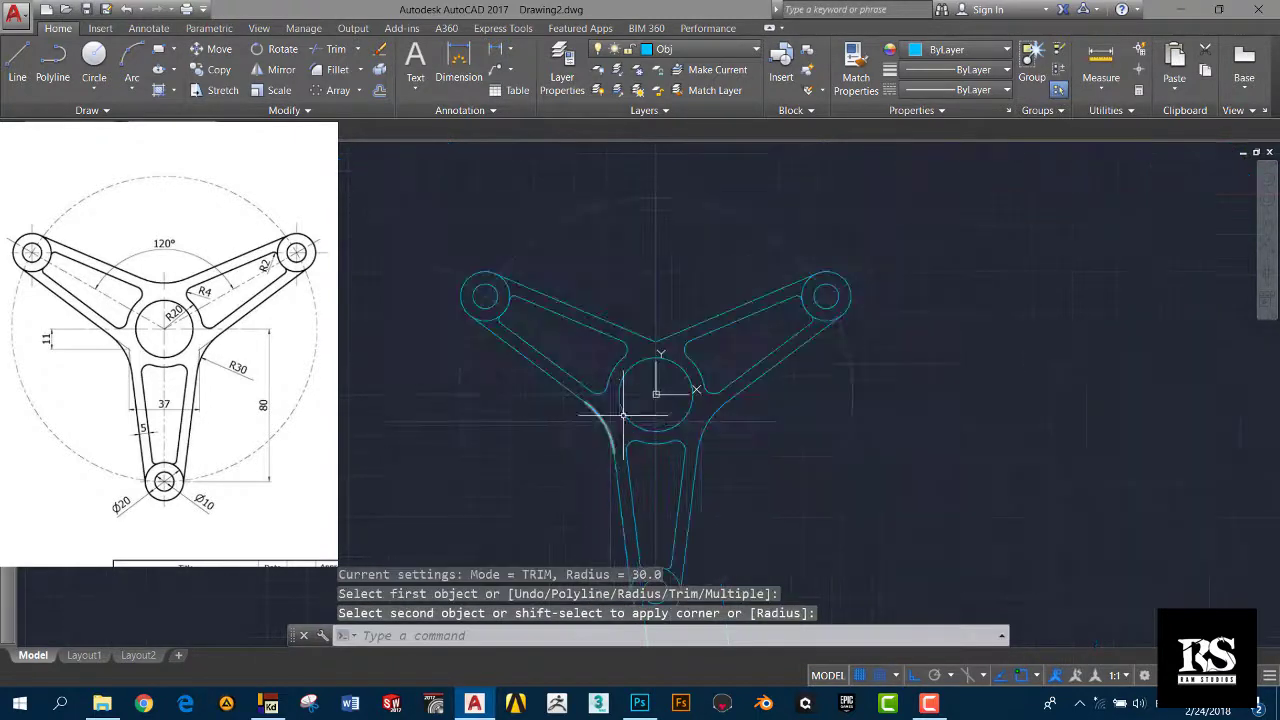
scroll(674, 371, up, 6)
scroll(583, 340, down, 2)
key(Return)
click(592, 363)
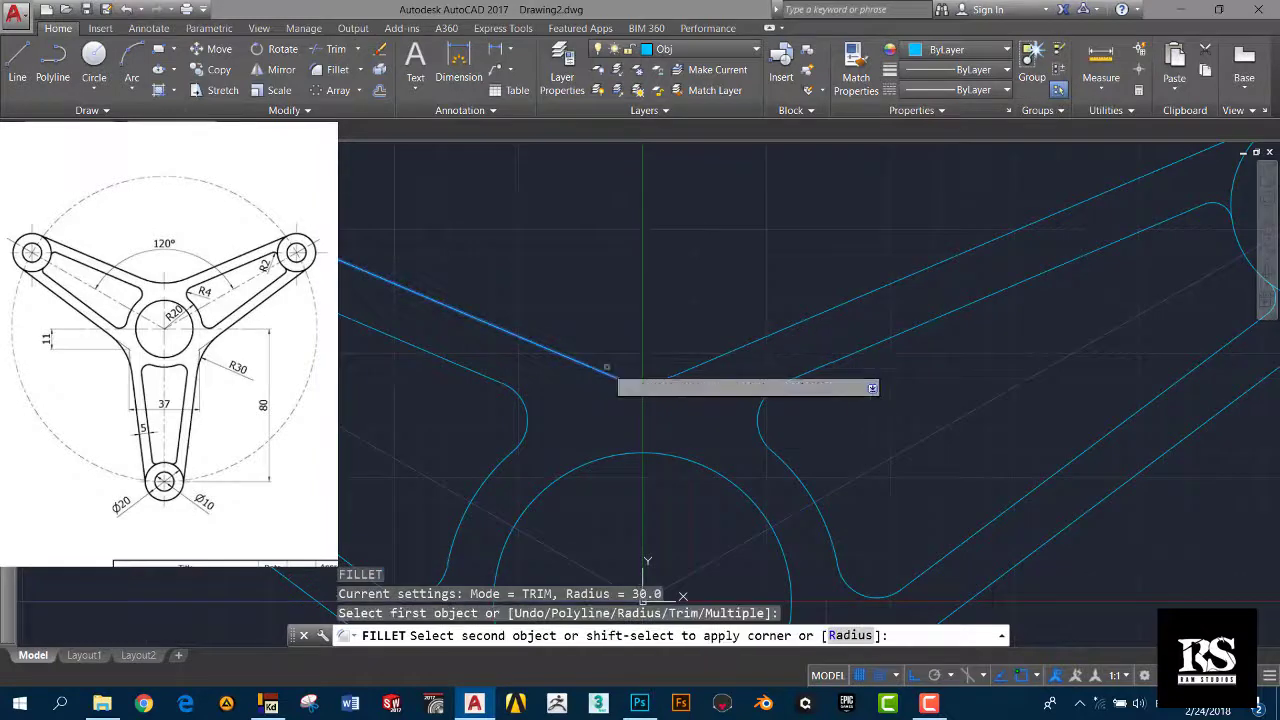
click(712, 364)
scroll(692, 237, down, 8)
middle_drag(798, 308, 788, 374)
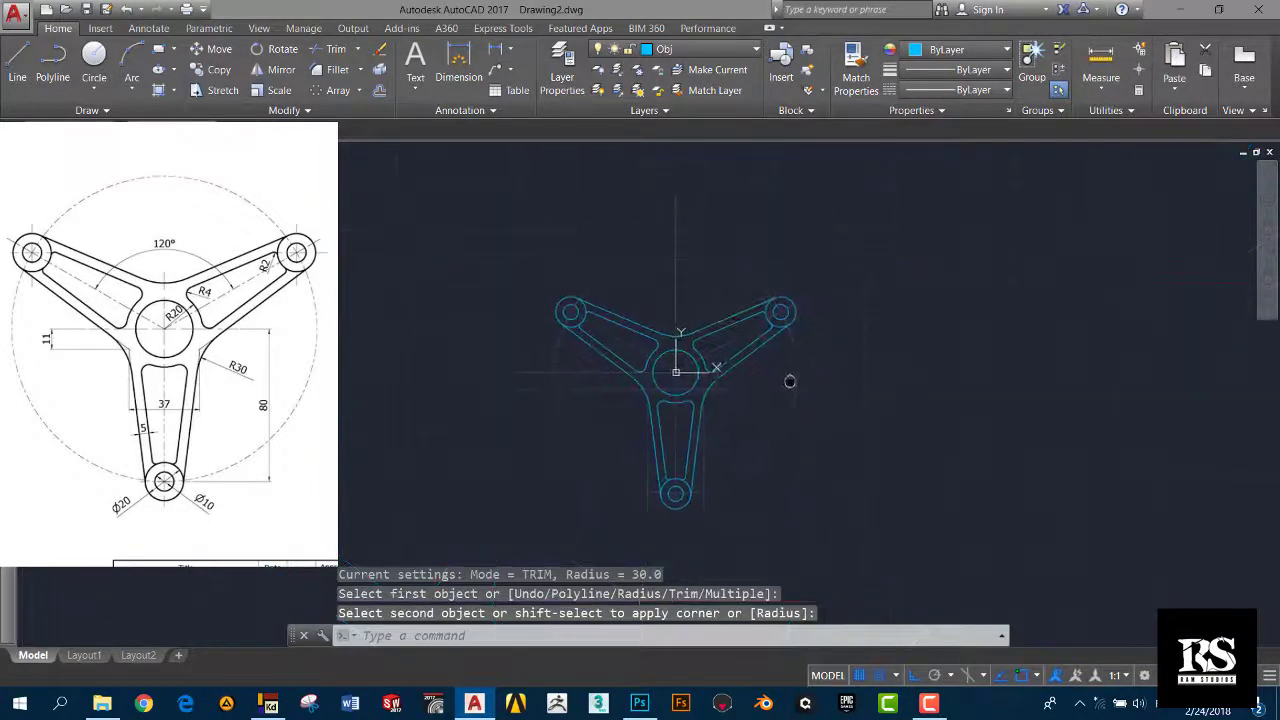
scroll(746, 397, up, 2)
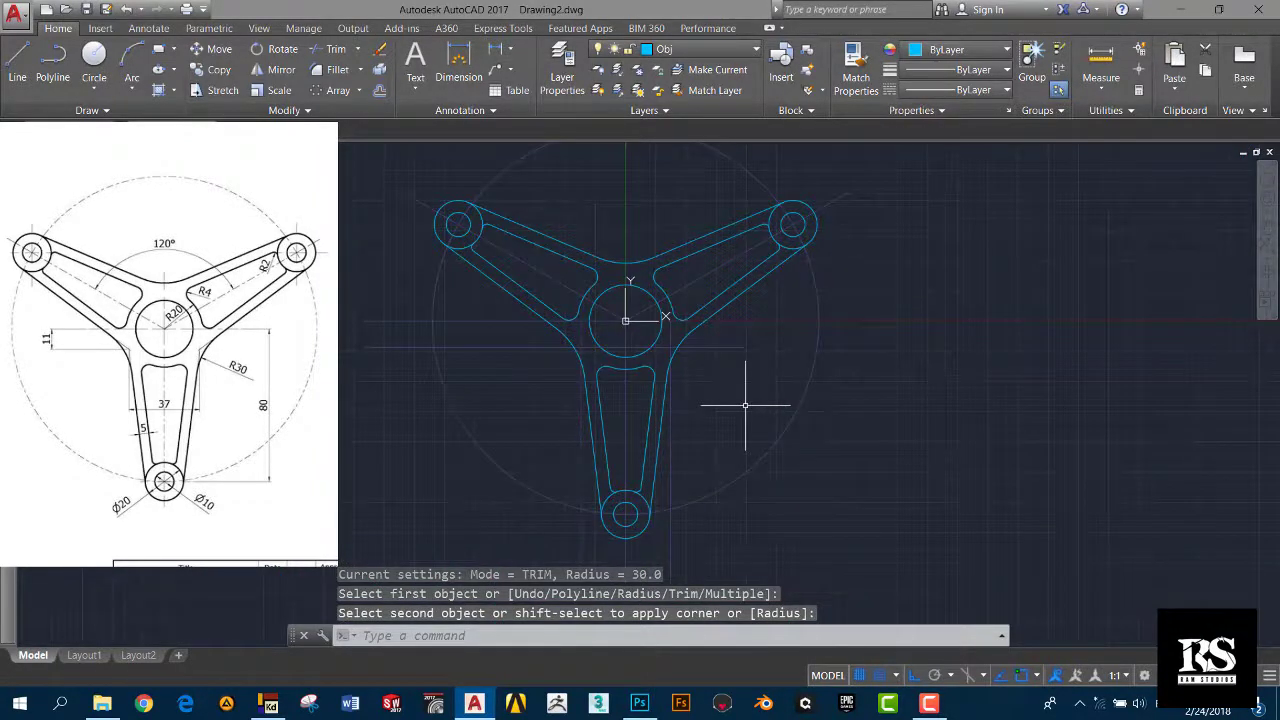
scroll(745, 405, down, 4)
scroll(745, 405, up, 1)
scroll(772, 428, up, 2)
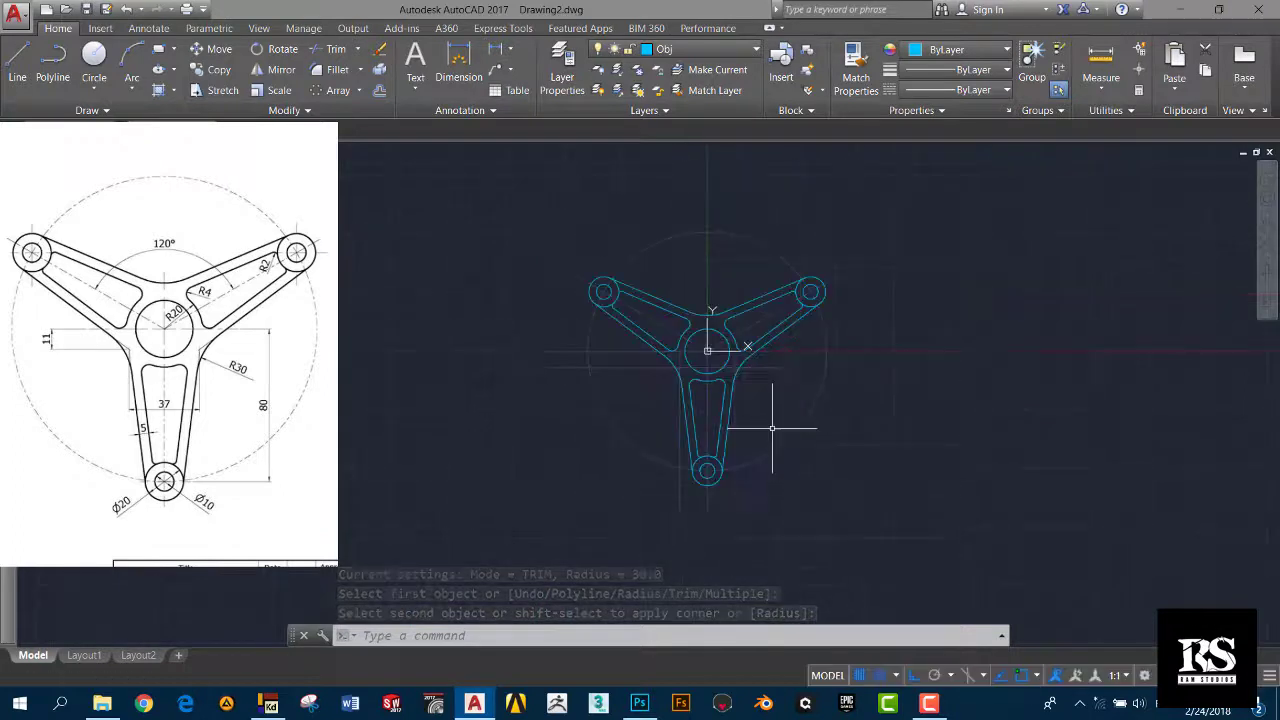
scroll(768, 424, up, 2)
middle_drag(766, 420, 808, 486)
scroll(810, 462, up, 1)
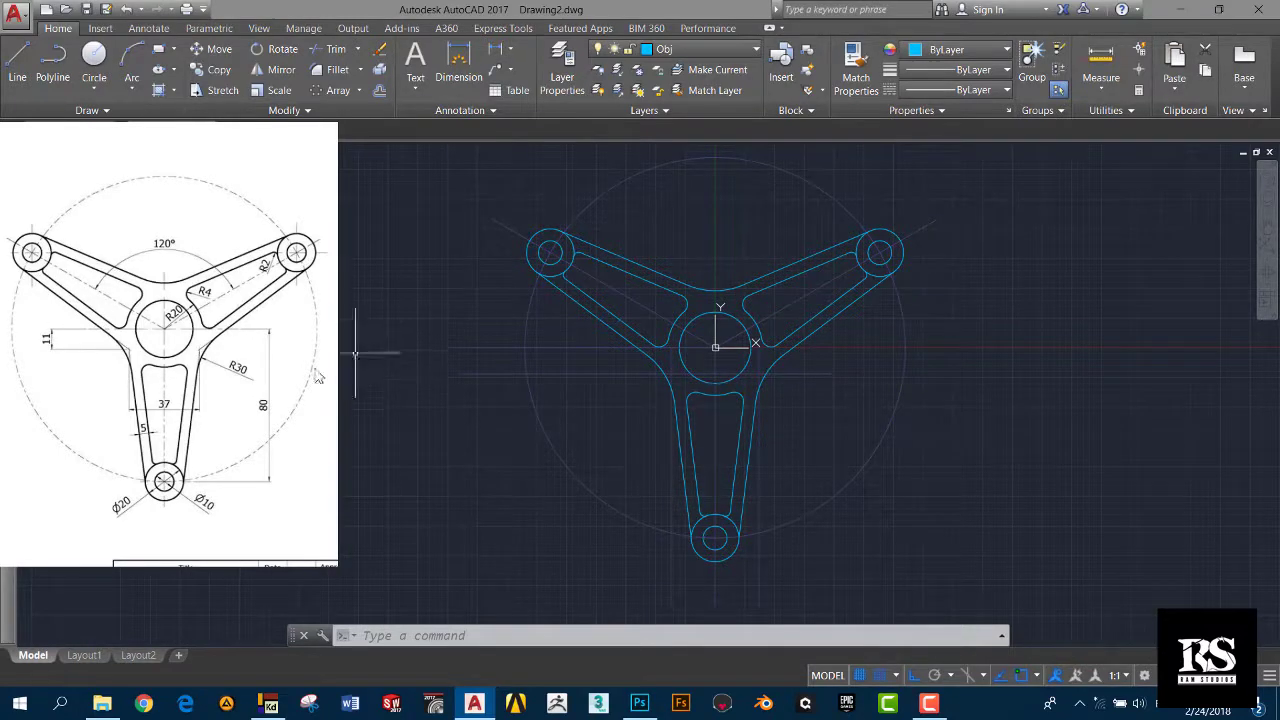
scroll(885, 402, up, 1)
scroll(891, 414, down, 1)
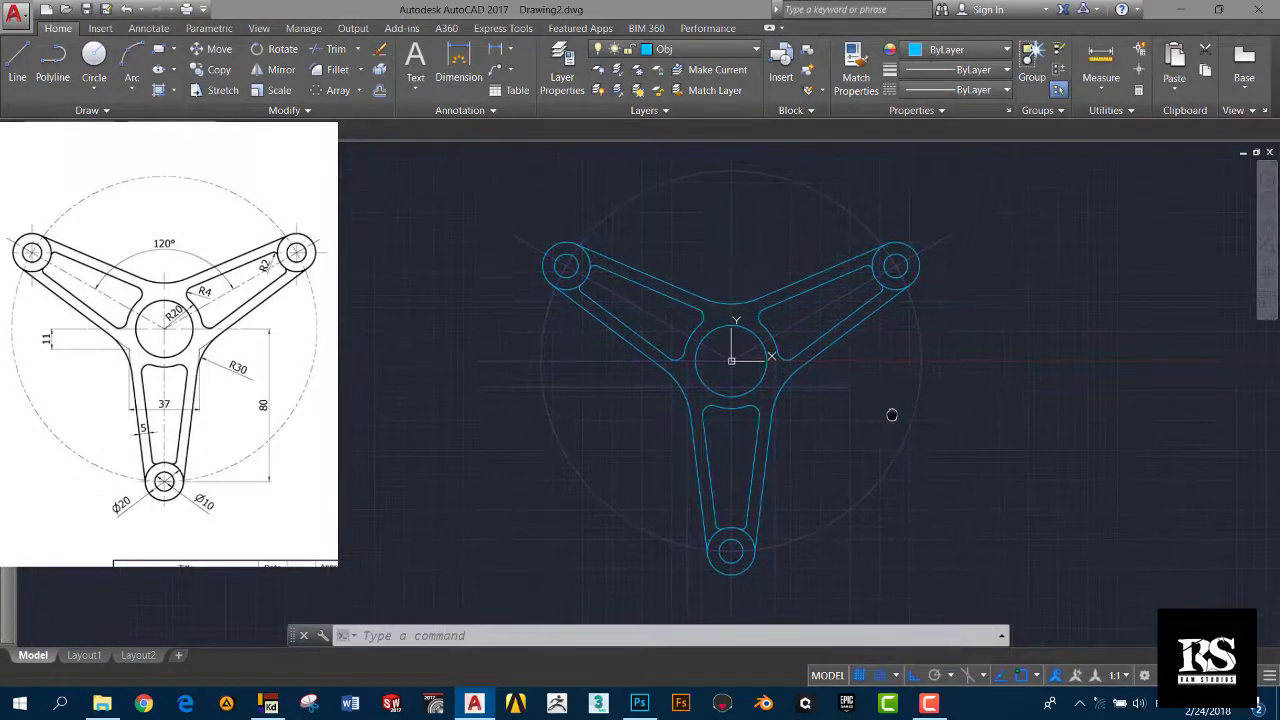